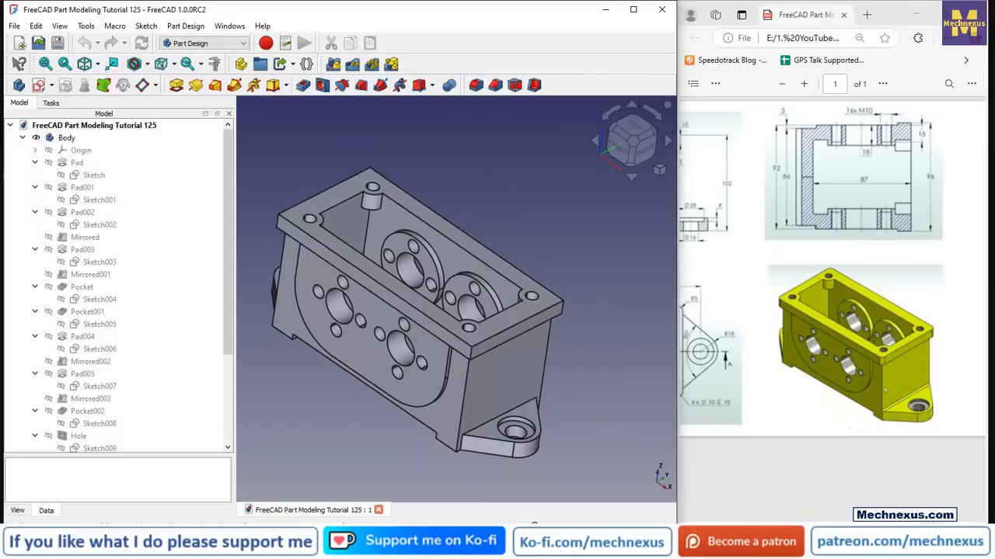
mouse_move(894, 530)
left_mouse_down()
mouse_move(765, 519)
mouse_move(799, 522)
left_mouse_up()
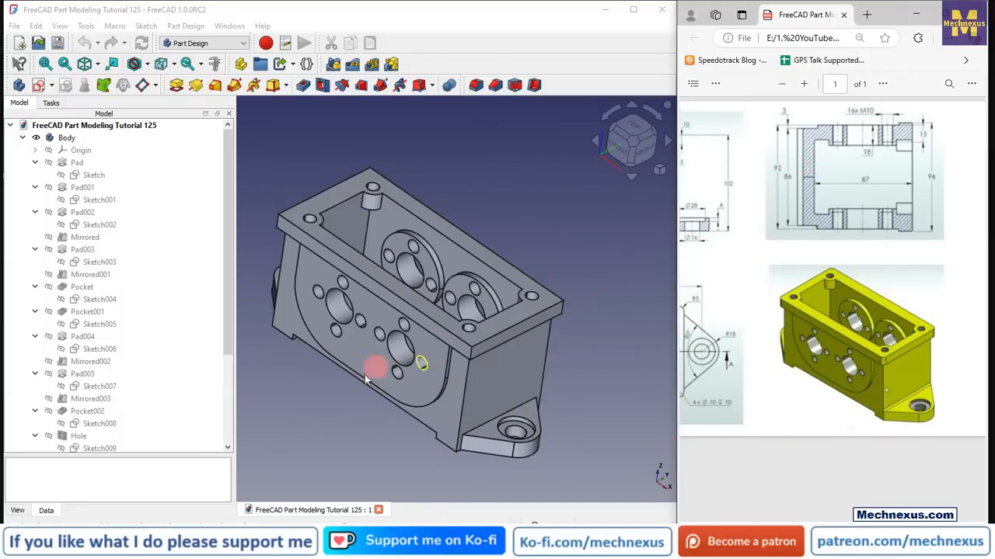
middle_click_drag(529, 250, 542, 222)
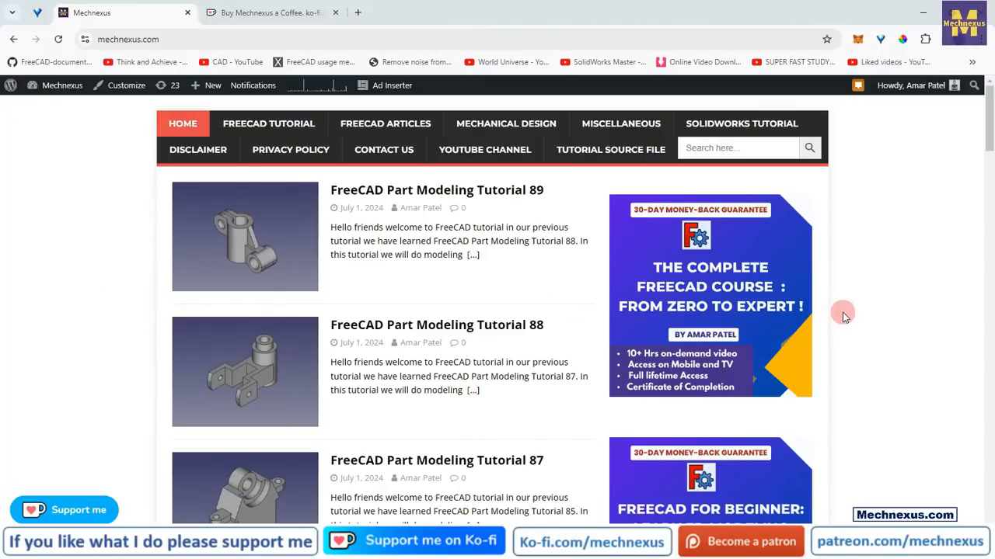
Step: Switch to the browser and look over the Mechnexus home page and the Mechnexus Ko-fi support page
scroll(845, 316, "down", 3)
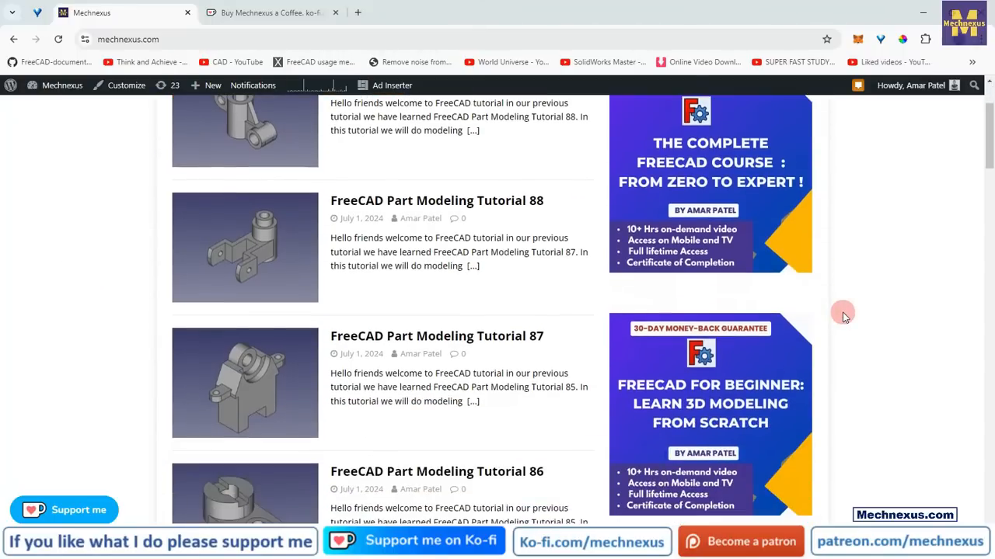
scroll(844, 316, "down", 1)
scroll(845, 317, "up", 3)
scroll(845, 316, "up", 1)
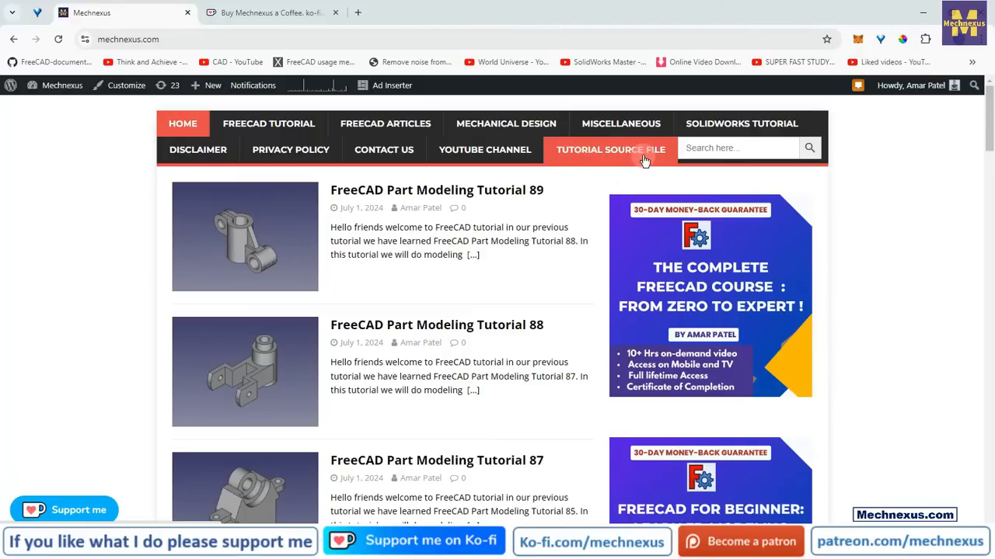
left_click(242, 17)
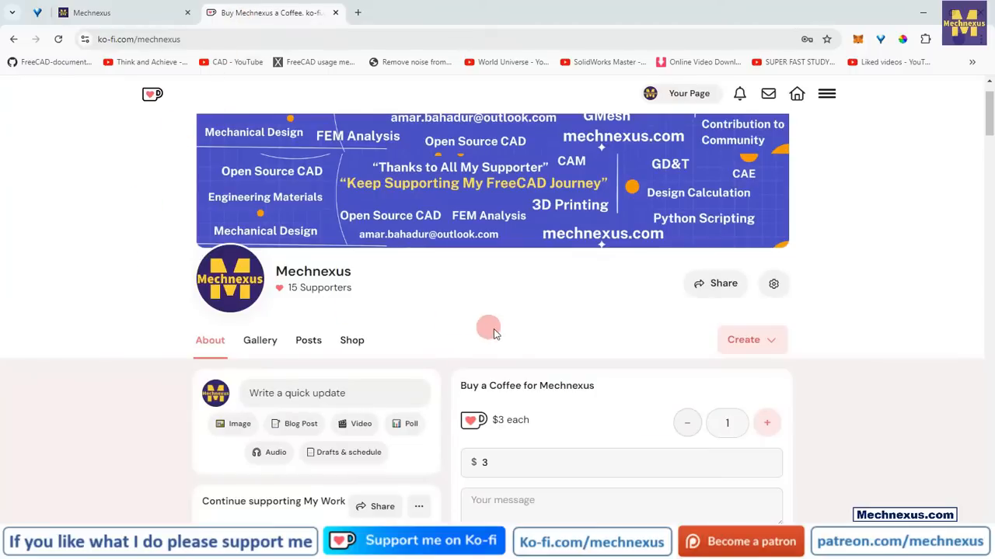
scroll(491, 328, "up", 1)
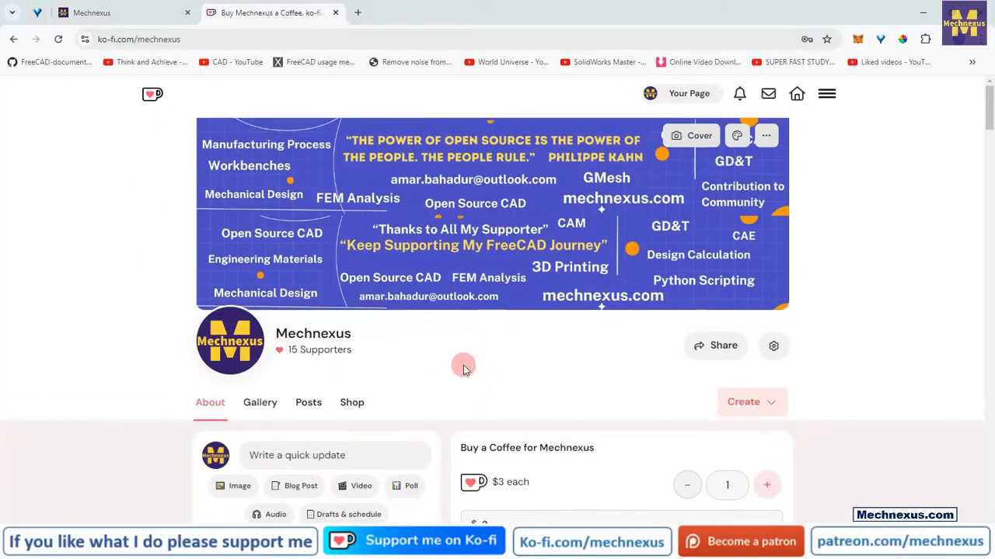
scroll(463, 368, "down", 1)
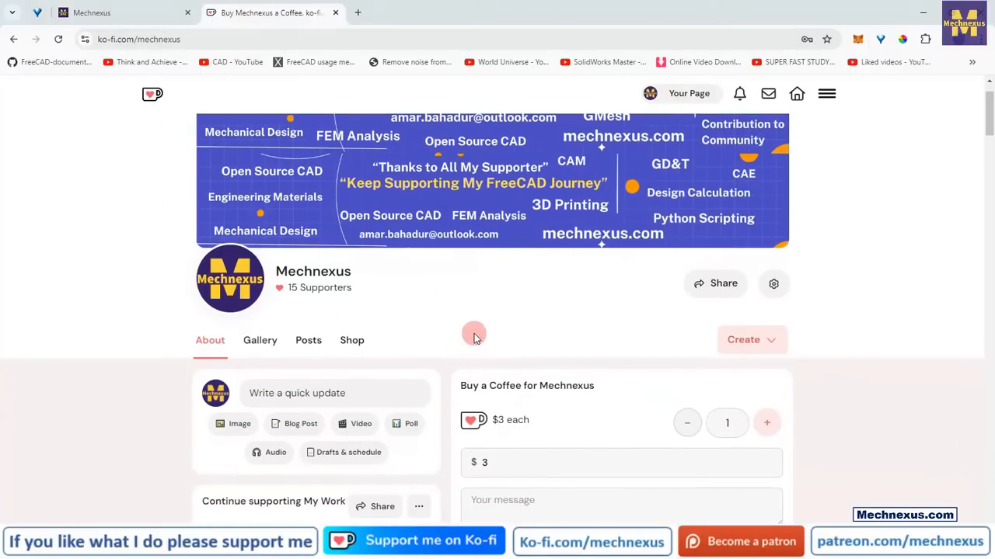
scroll(472, 333, "down", 1)
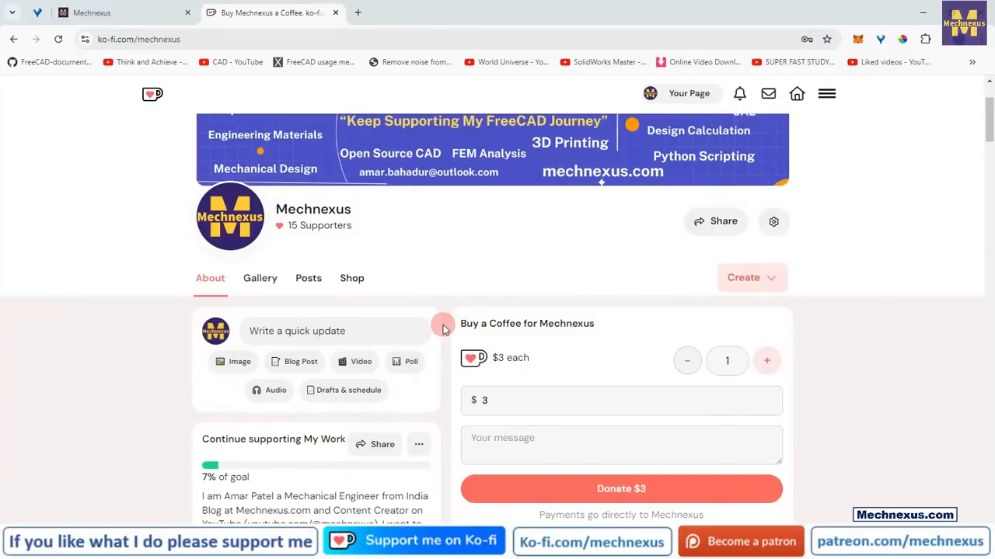
scroll(443, 326, "down", 2)
scroll(443, 326, "up", 2)
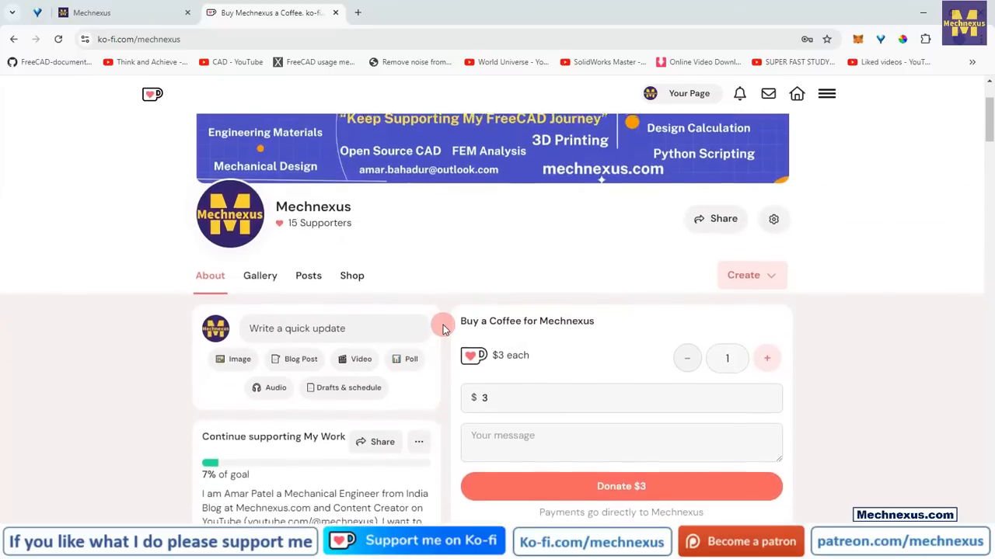
scroll(443, 324, "up", 1)
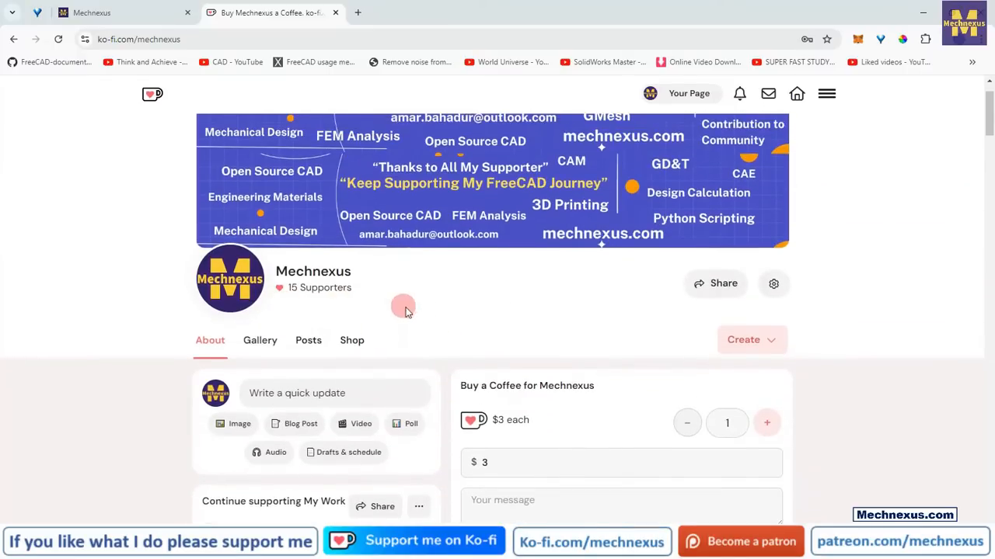
scroll(456, 322, "down", 3)
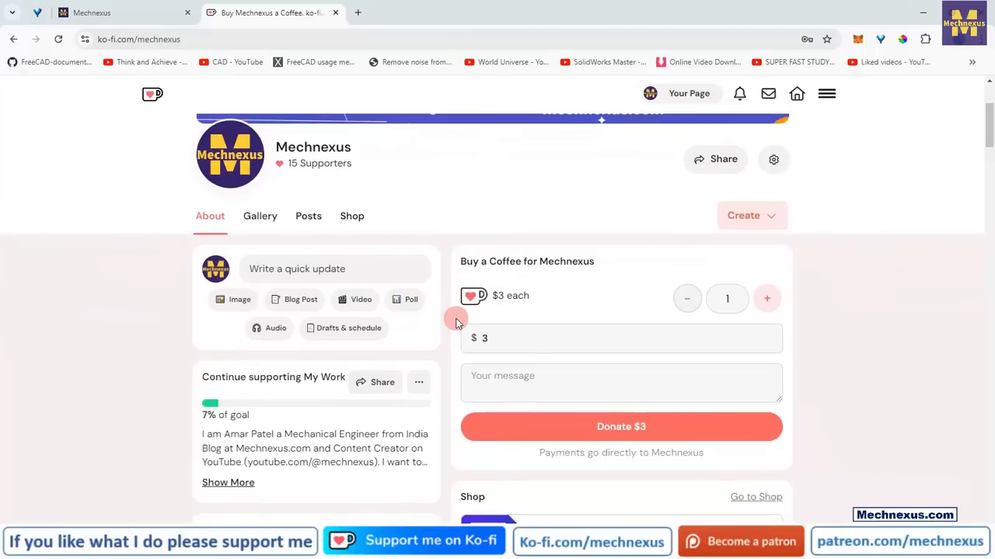
scroll(457, 326, "down", 3)
scroll(457, 326, "up", 5)
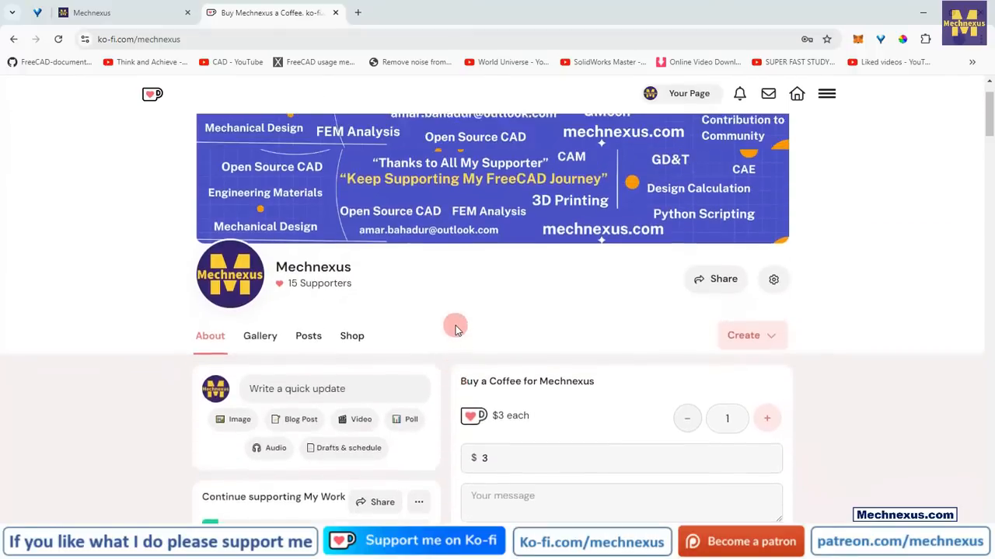
left_click(142, 15)
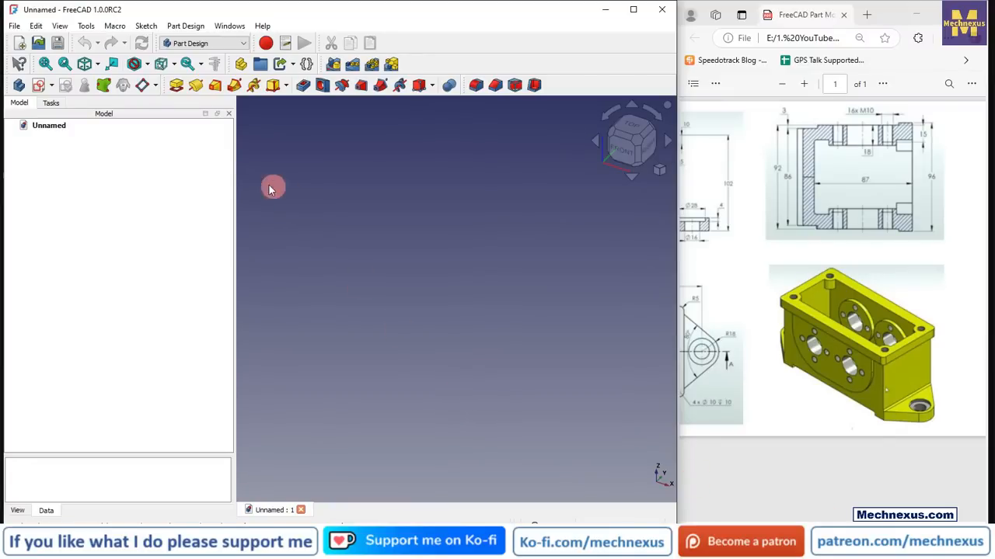
Step: Check the FreeCAD version details in the About dialog and close it
left_click(263, 25)
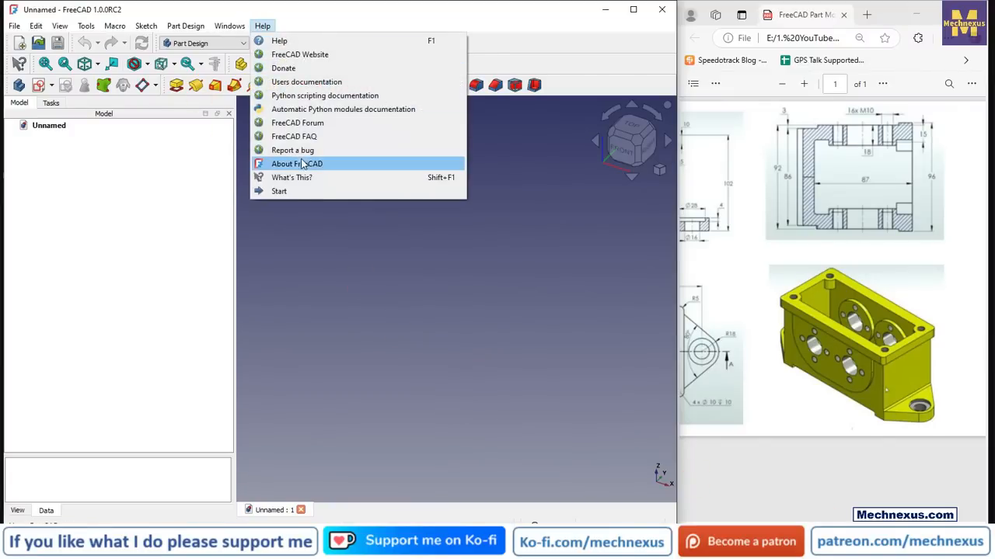
left_click(299, 164)
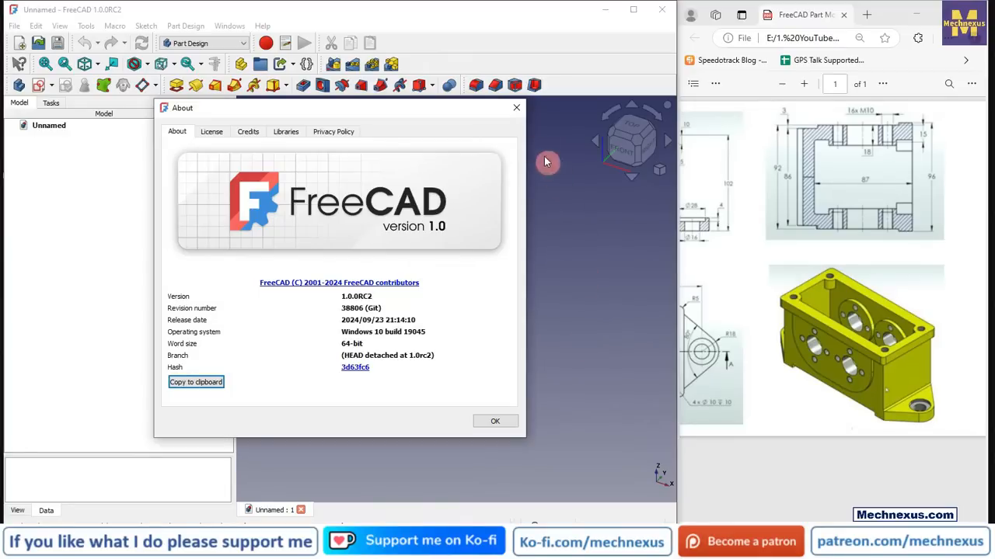
left_click(514, 110)
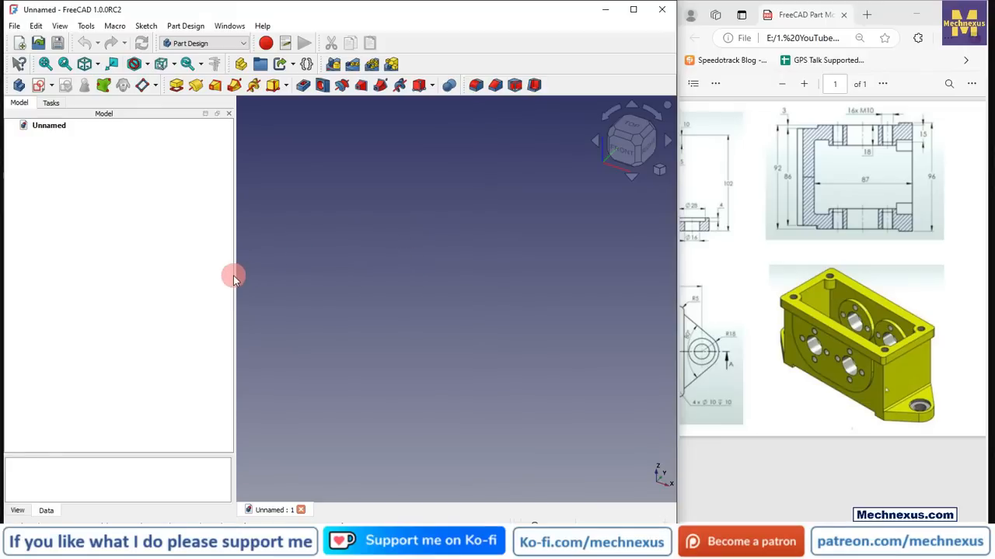
Step: Narrow the model tree area and create a new body in the empty document
left_click_drag(235, 276, 210, 275)
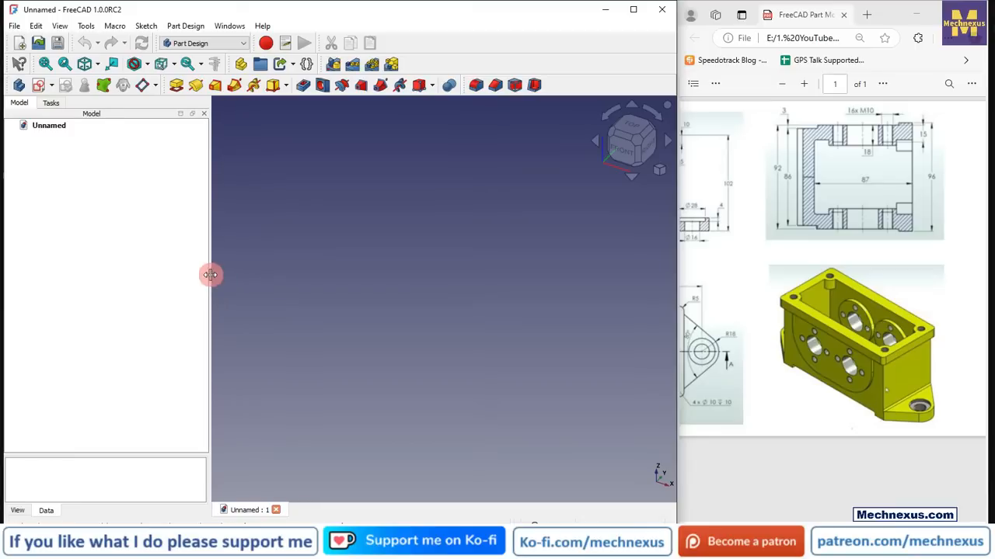
left_click(19, 87)
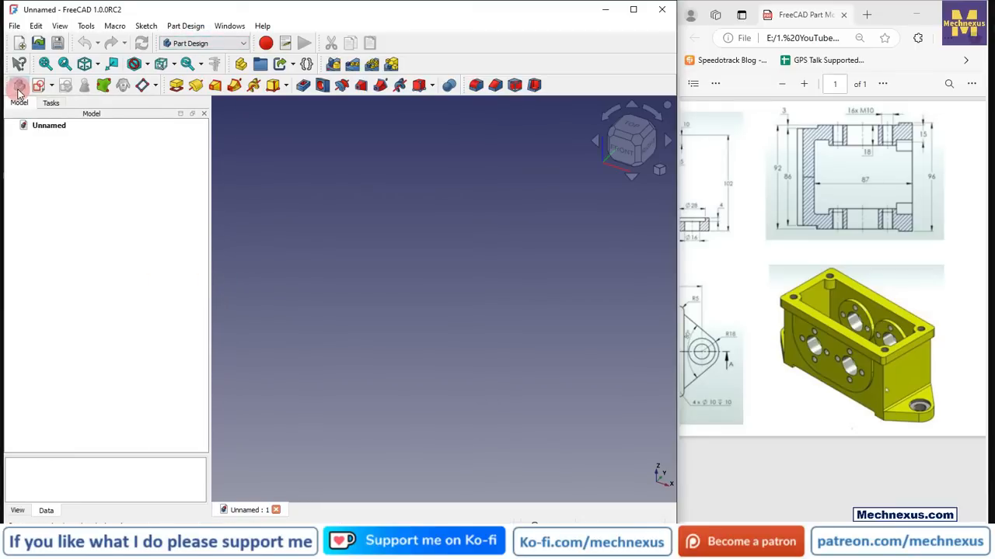
left_click(370, 247)
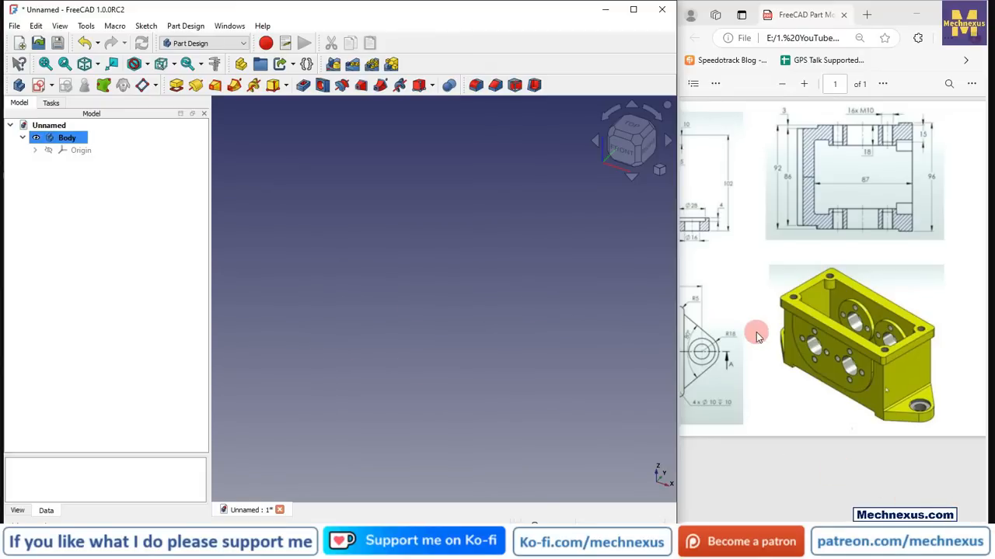
Step: Show the body's origin planes and start a new sketch on the XZ plane
left_click(781, 85)
left_click(781, 84)
left_click(780, 83)
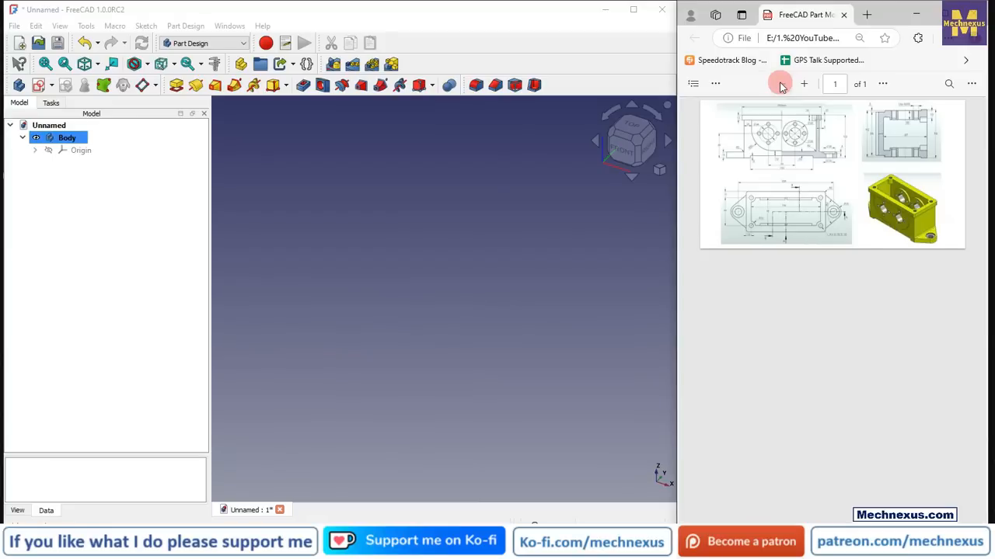
left_click(804, 83)
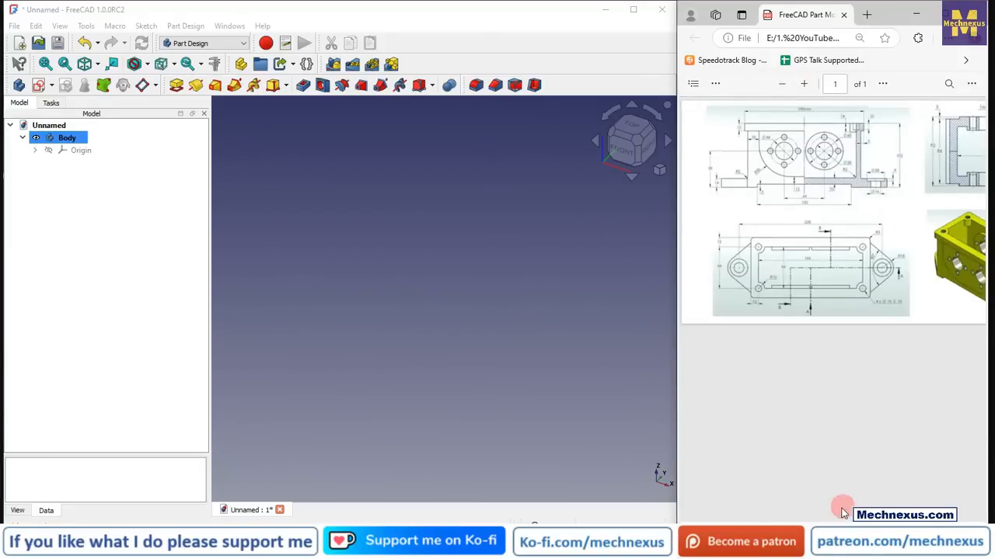
left_click(80, 150)
key("space")
left_click(589, 449)
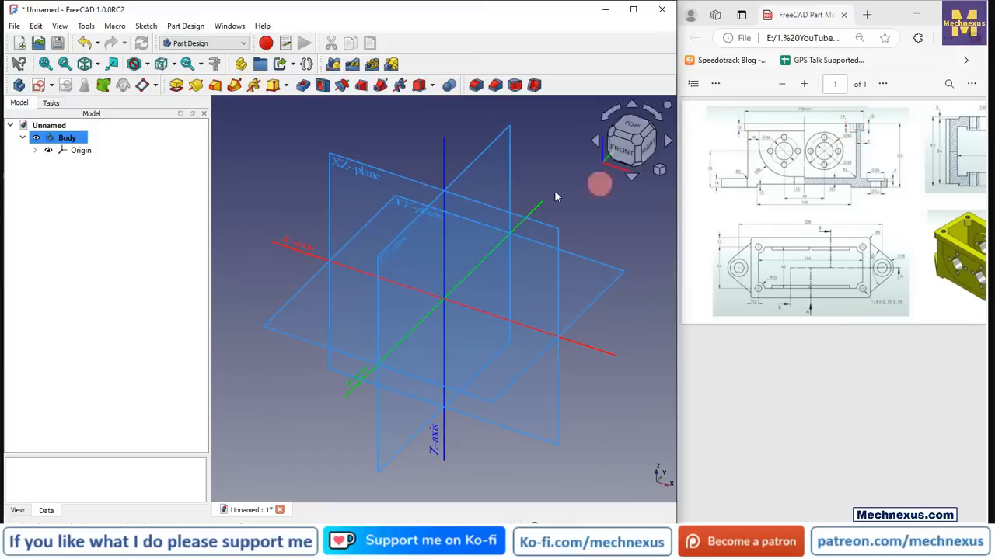
left_click(355, 162)
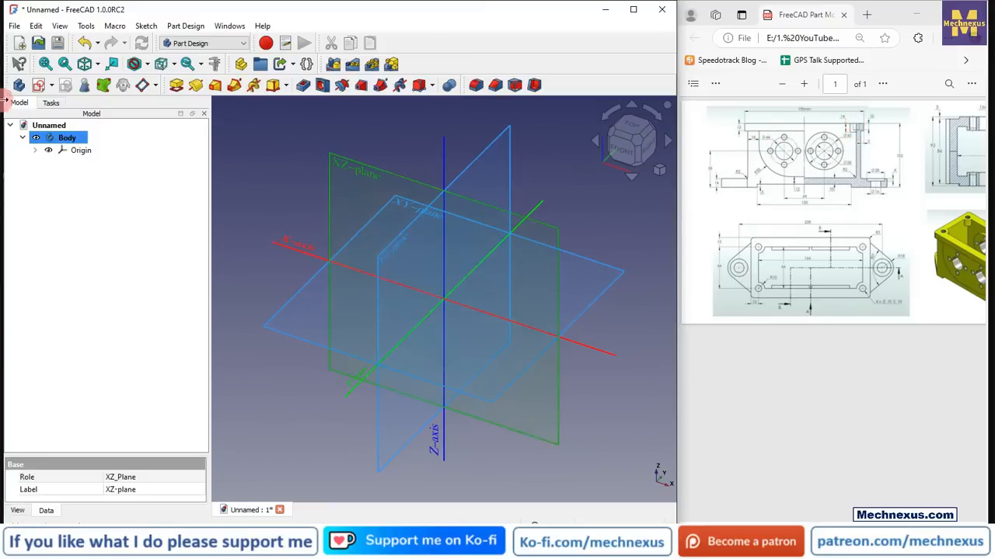
left_click(37, 82)
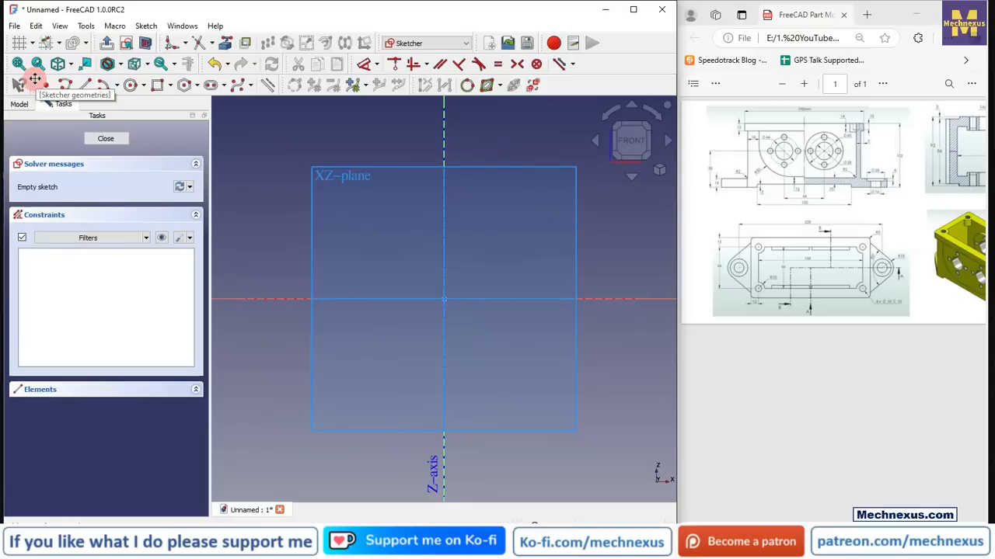
Step: Hide the body's origin planes and axes while the sketch stays open for editing
left_click(19, 104)
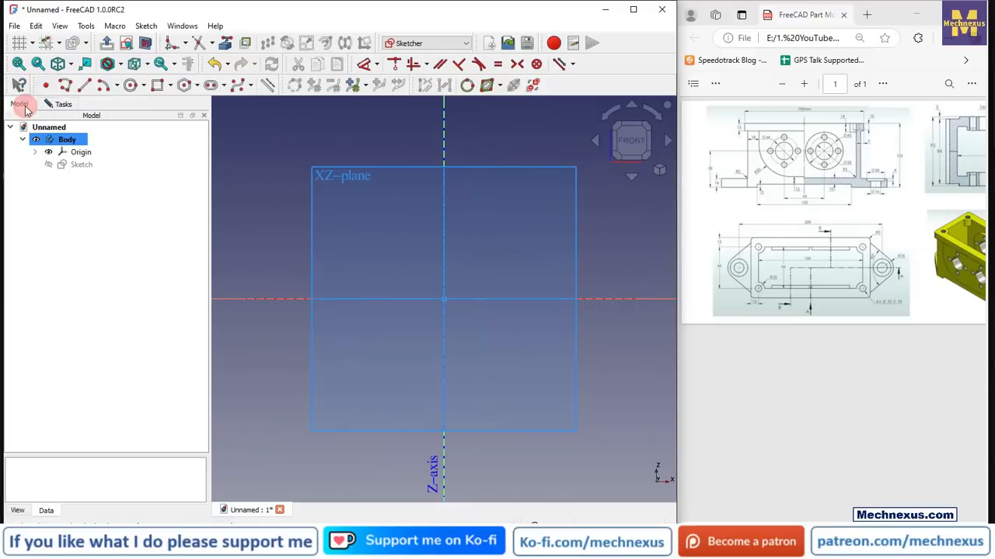
left_click(77, 151)
key("space")
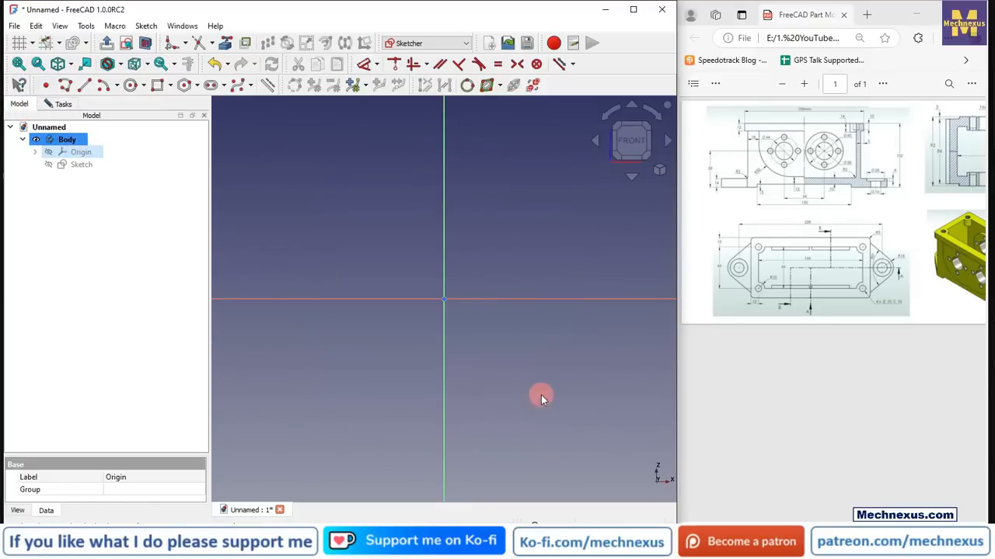
Step: Draw a thin horizontal rectangle above the horizontal axis, crossing the vertical axis, for the housing's top flange
left_click(804, 84)
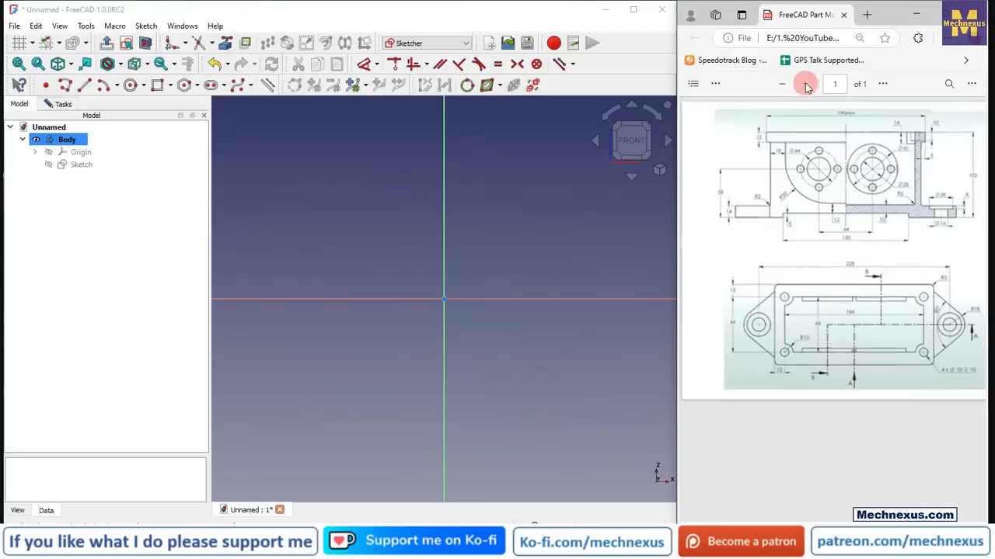
left_click(804, 83)
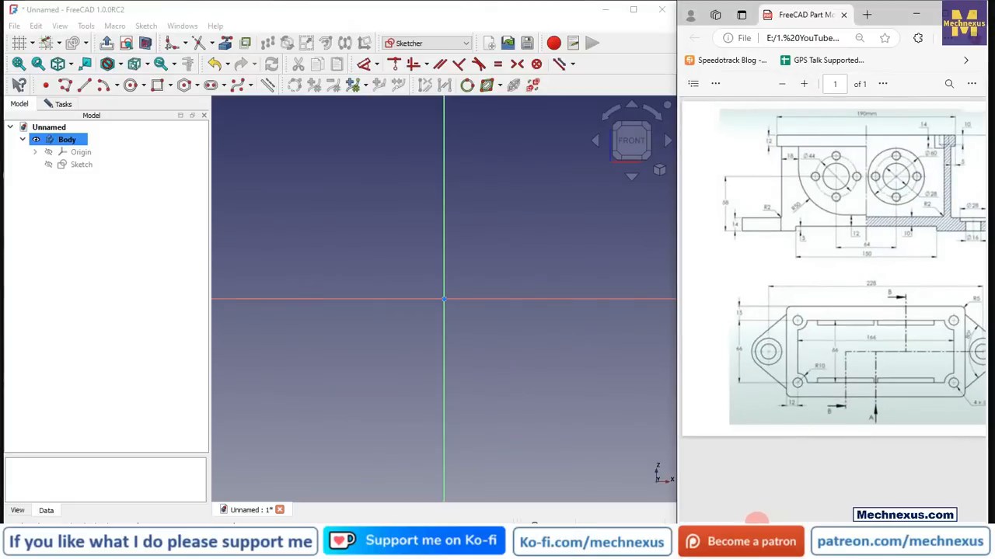
mouse_move(756, 527)
left_mouse_down()
mouse_move(784, 526)
mouse_move(773, 527)
left_mouse_up()
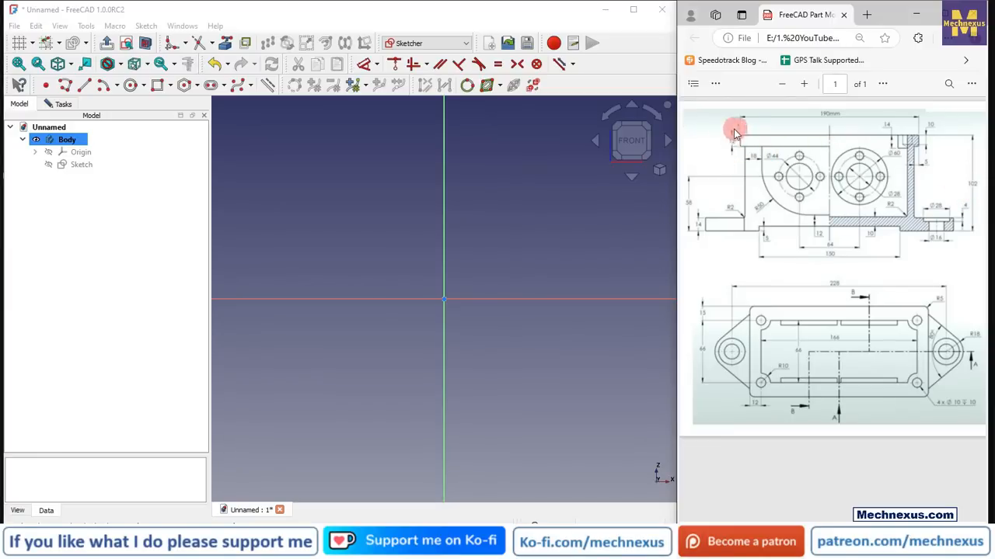
left_click(491, 242)
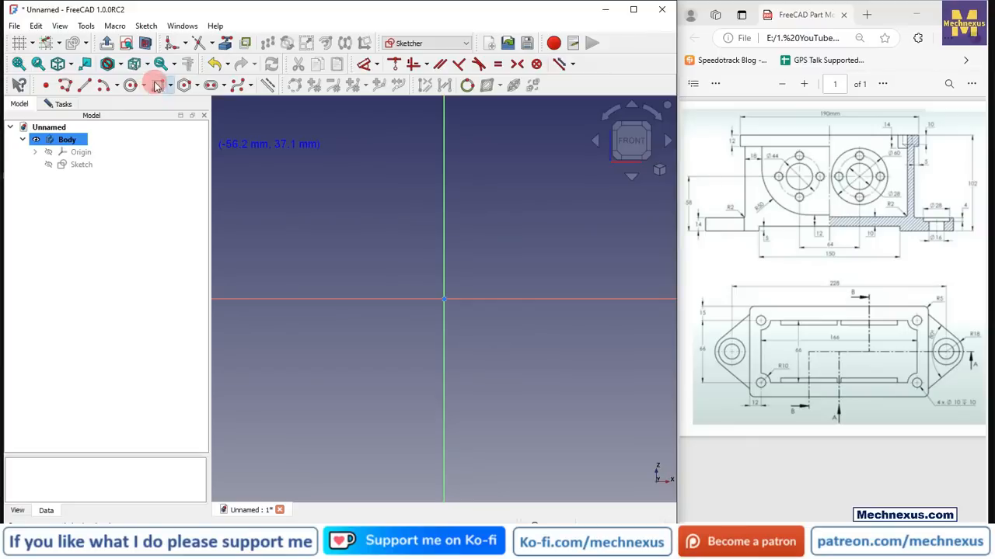
left_click(315, 123)
scroll(333, 142, "down", 2)
left_click(569, 146)
scroll(442, 231, "down", 2)
scroll(451, 120, "up", 3)
scroll(360, 311, "down", 2)
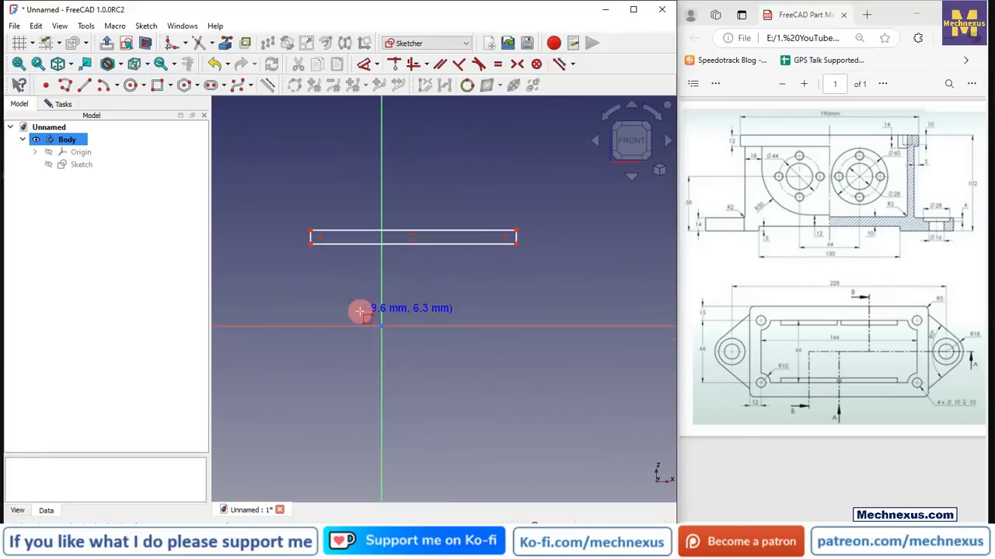
right_click(316, 200)
Step: Constrain the two upper corners of the rectangle to be symmetric about the vertical axis
left_click_drag(209, 296, 167, 290)
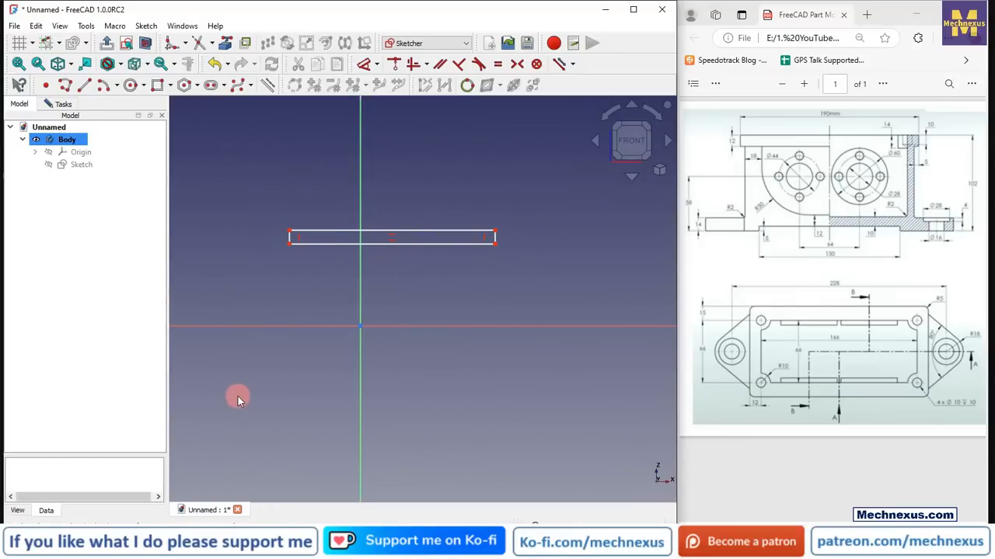
left_click(516, 63)
left_click(290, 232)
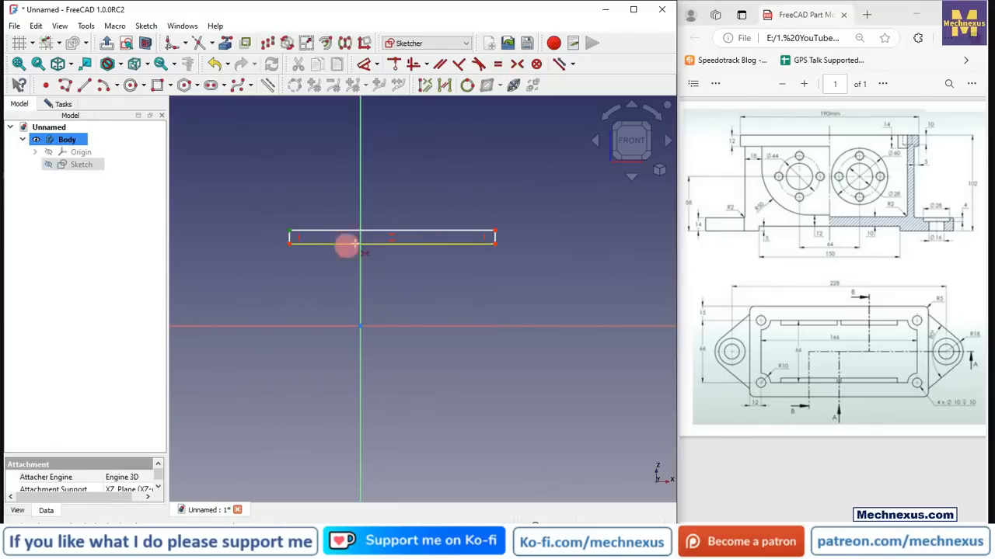
left_click(496, 233)
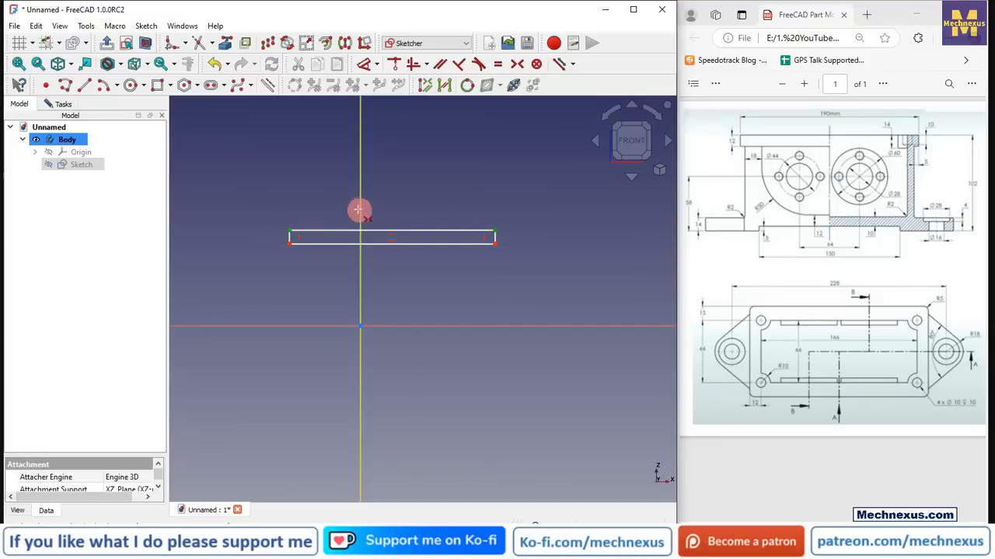
left_click(359, 209)
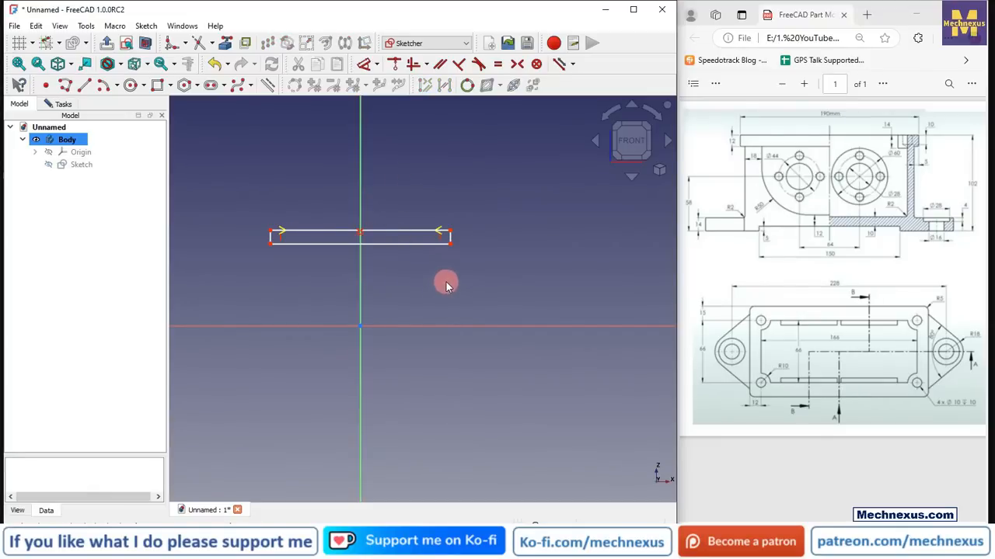
Step: Set the vertical distance from the origin to the flange rectangle's upper right corner to 102 mm
left_click(359, 326)
left_click(451, 231)
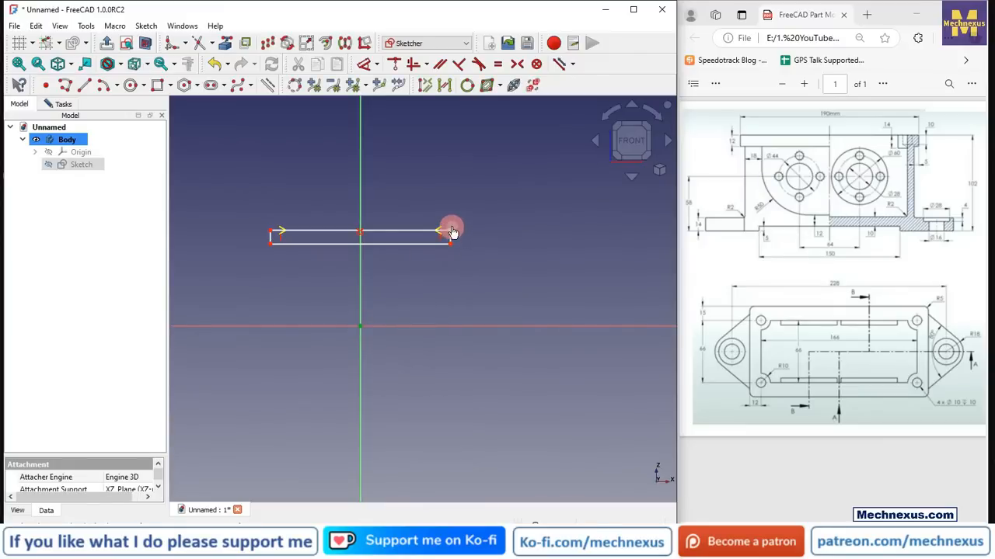
left_click(364, 65)
left_click(539, 226)
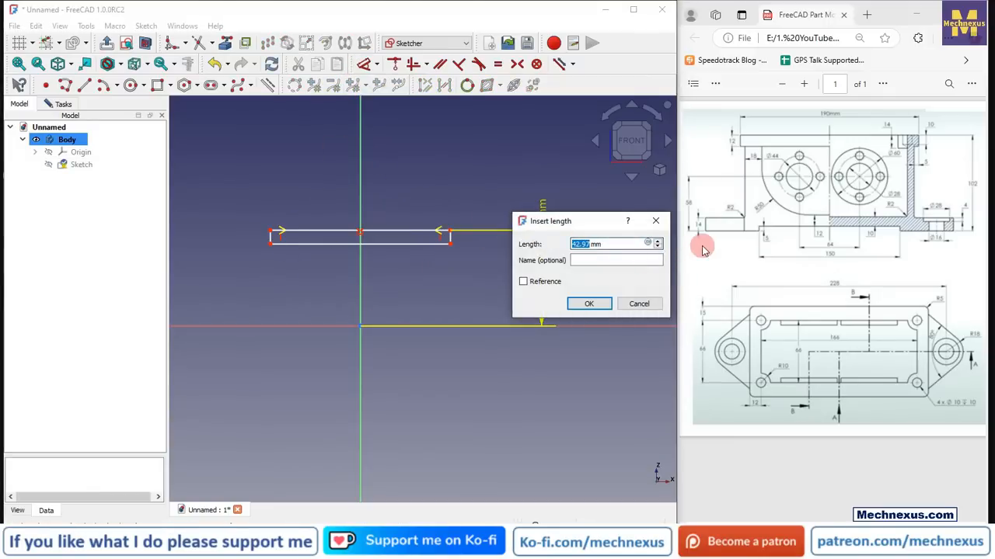
type("102")
key("Return")
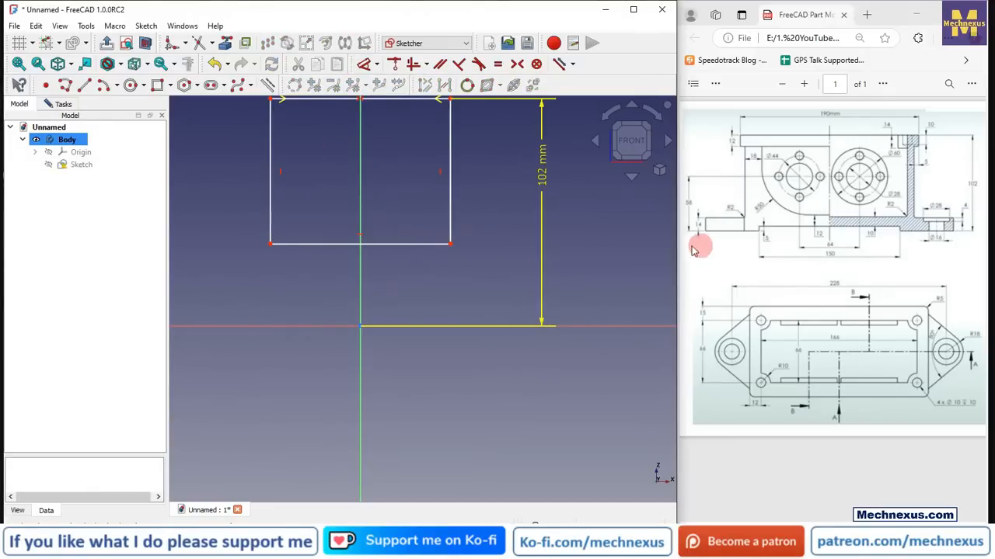
Step: Dimension the flange rectangle's left edge to a height of 12 mm
scroll(411, 327, "up", 1)
scroll(435, 264, "down", 3)
scroll(349, 218, "up", 3)
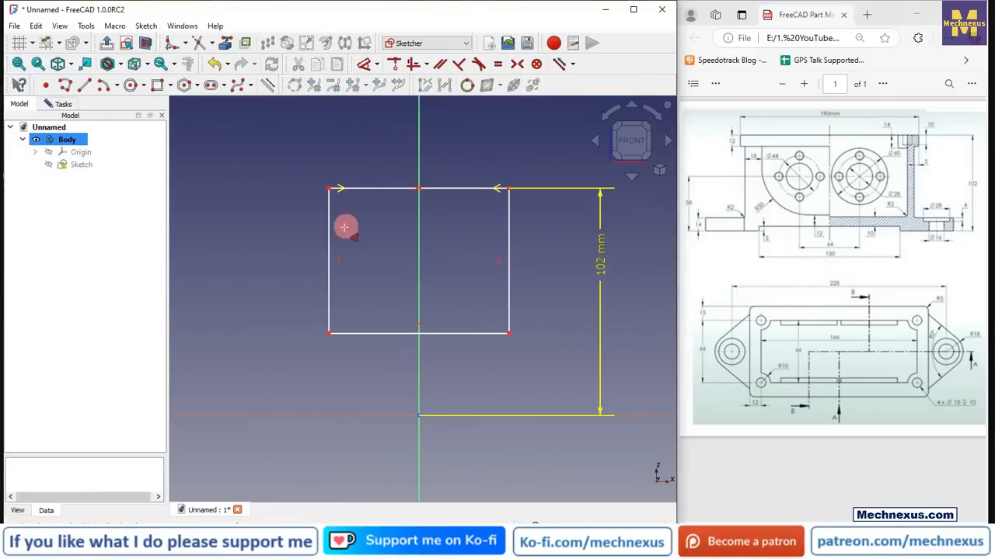
left_click(329, 227)
left_click(278, 239)
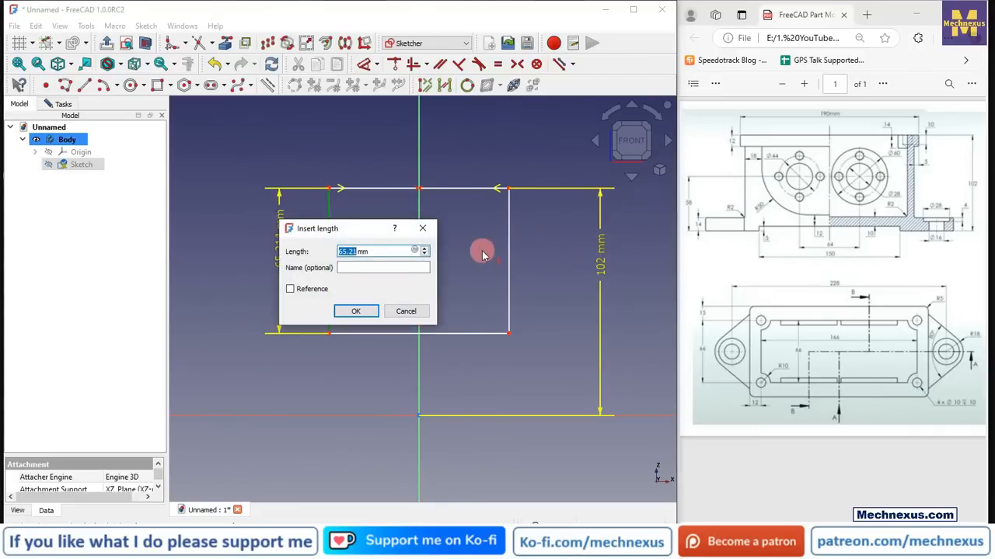
type("12")
key("Return")
Step: Dimension the flange rectangle's upper edge to a width of 202 mm
left_click(470, 189)
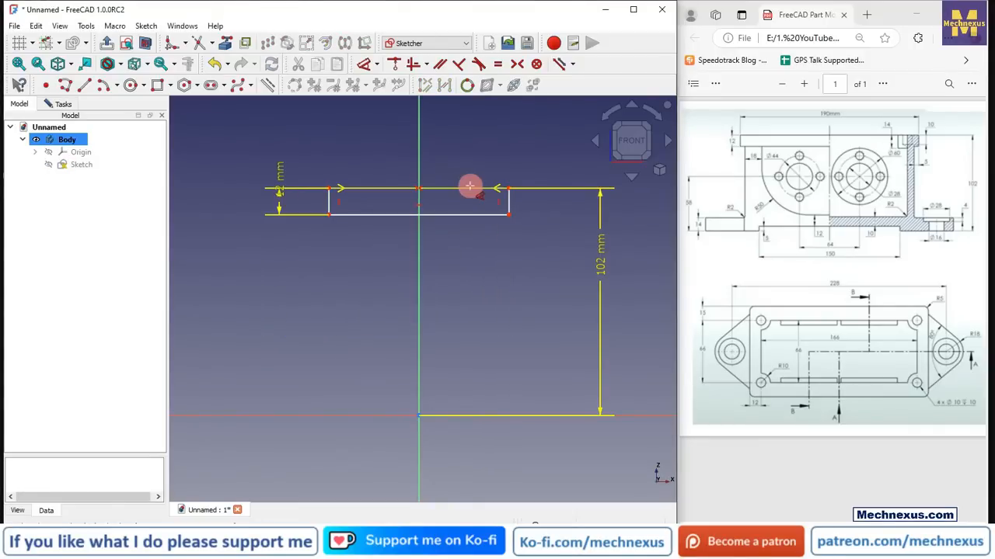
type("202")
left_click(592, 169)
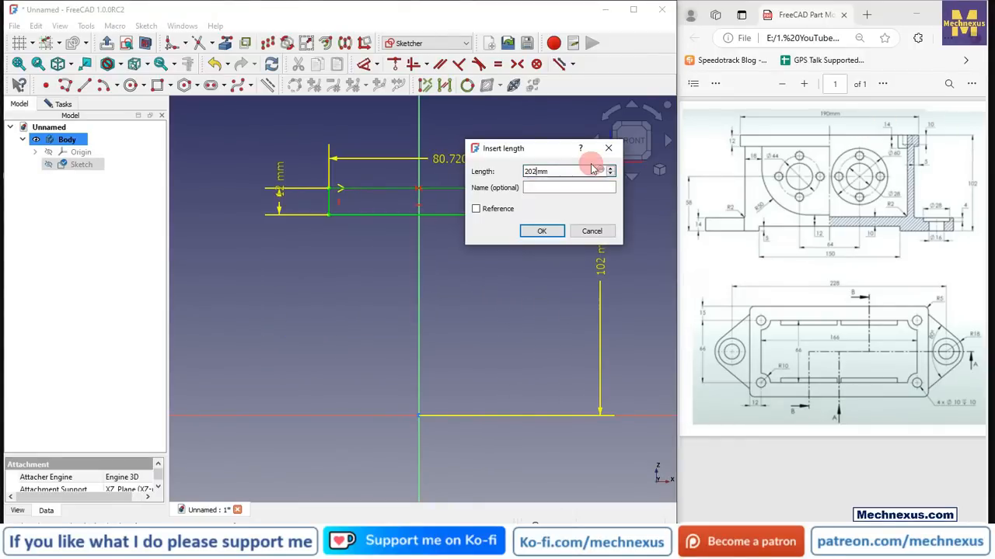
left_click(542, 231)
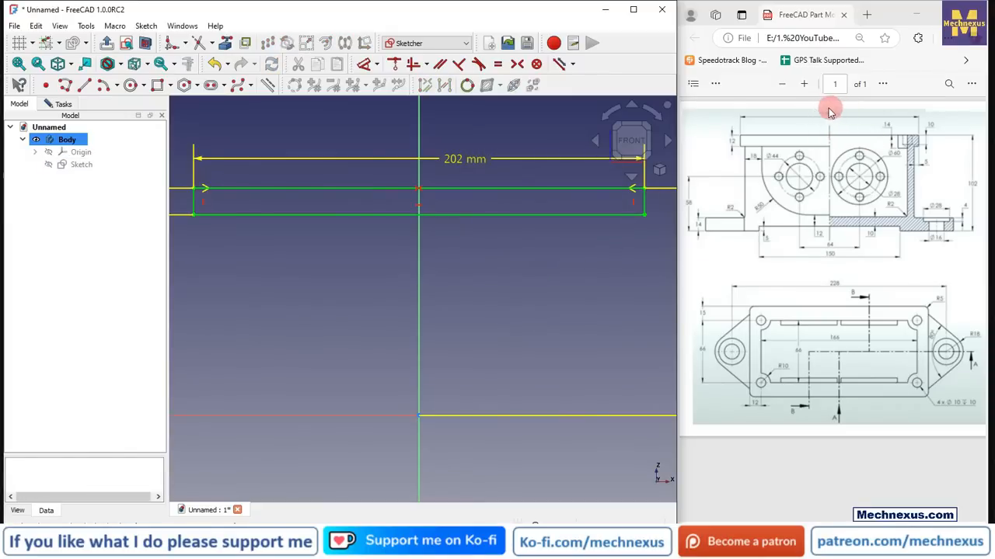
Step: Close the flange sketch and pad it 96 mm, symmetric to the sketch plane
left_click(414, 265)
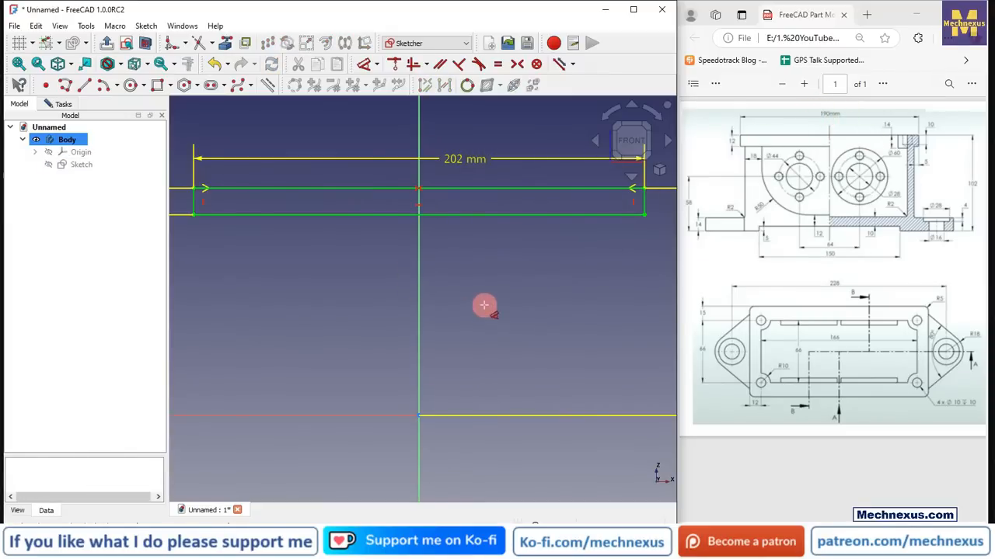
scroll(492, 289, "down", 1)
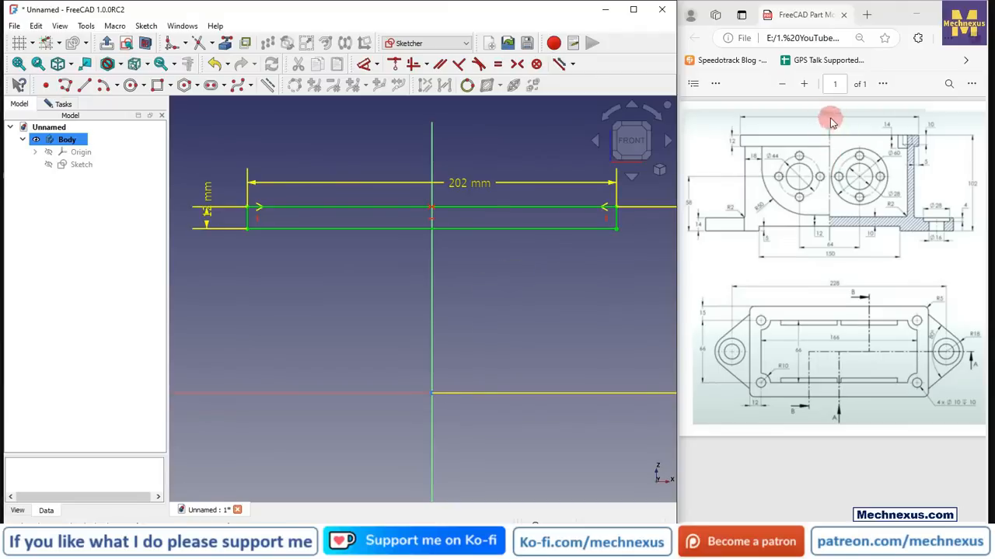
scroll(462, 313, "down", 1)
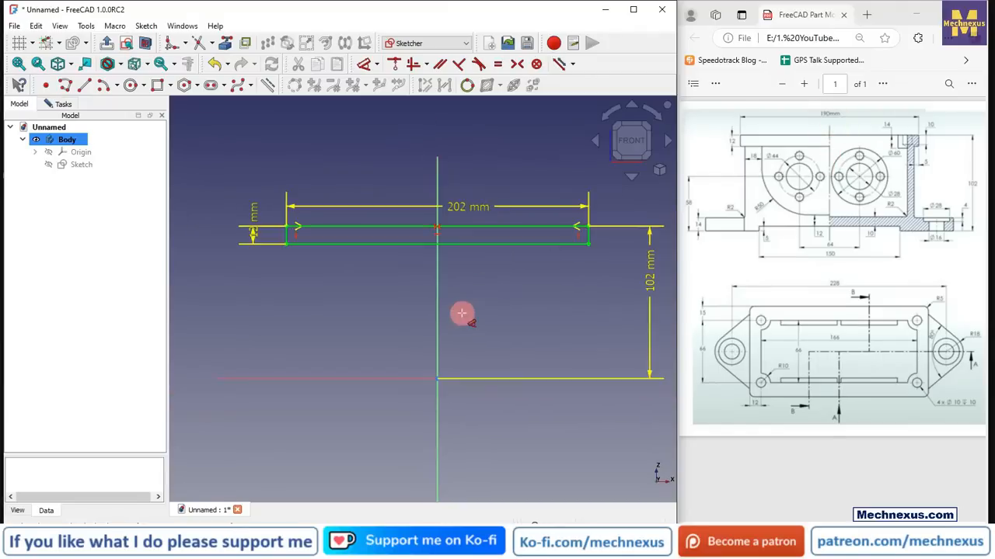
left_click(62, 104)
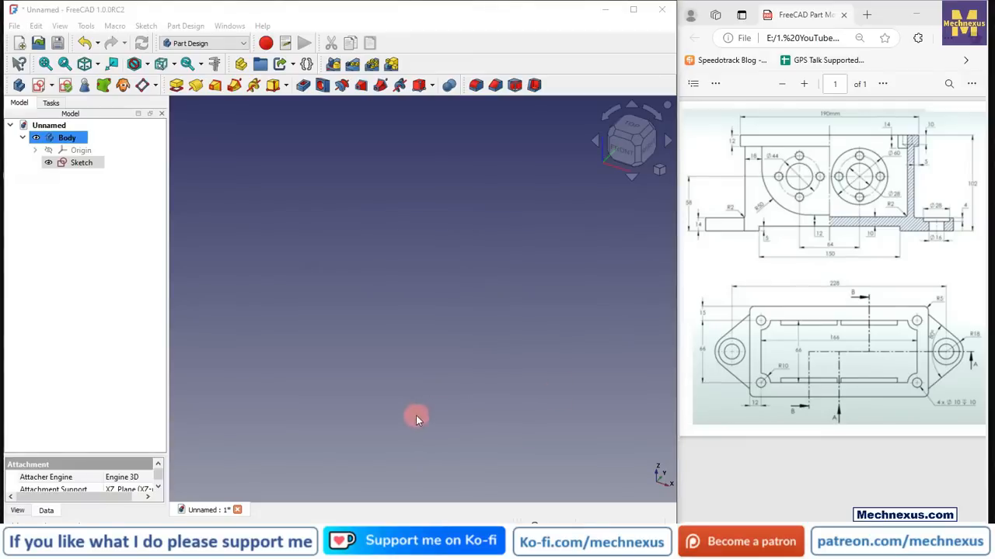
left_click(175, 85)
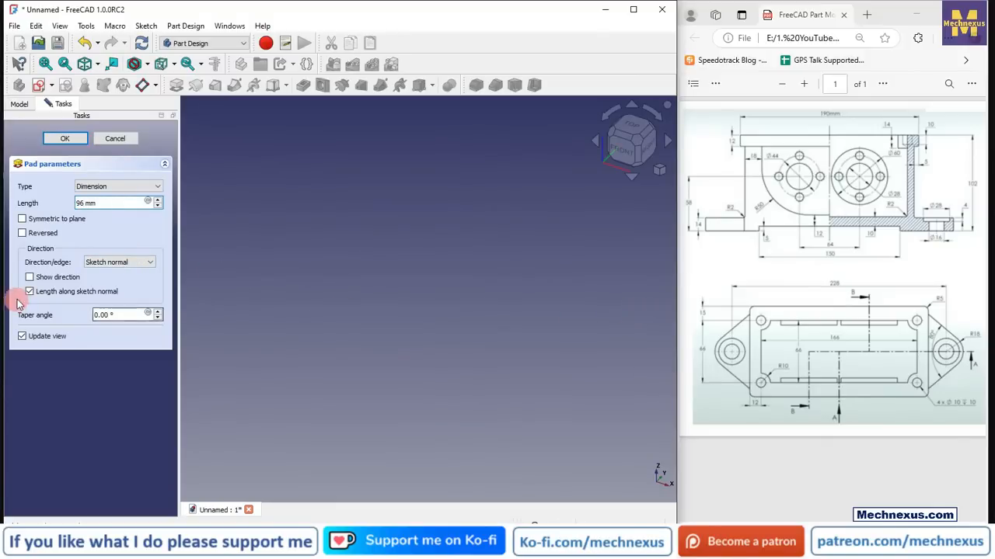
left_click(23, 218)
scroll(312, 210, "down", 3)
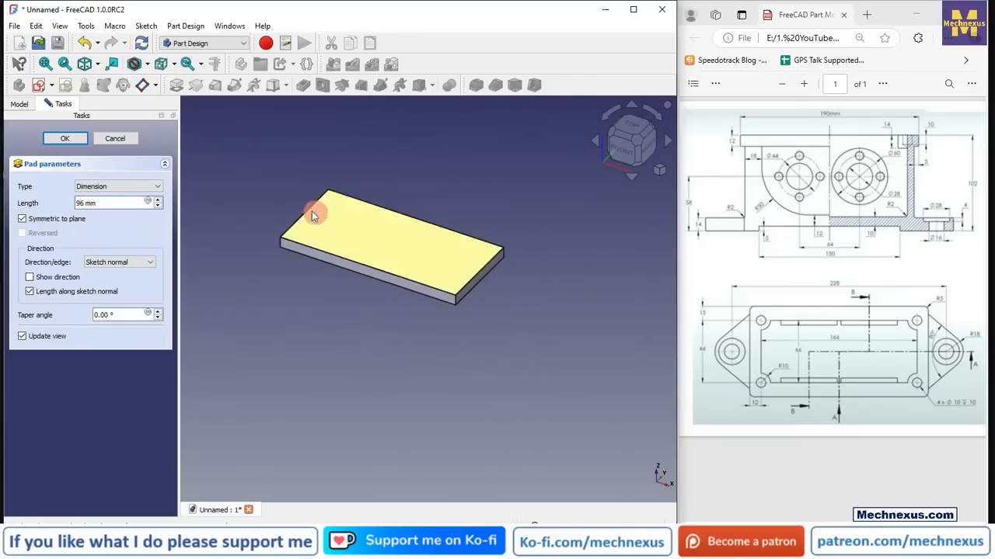
scroll(245, 188, "up", 1)
key("Return")
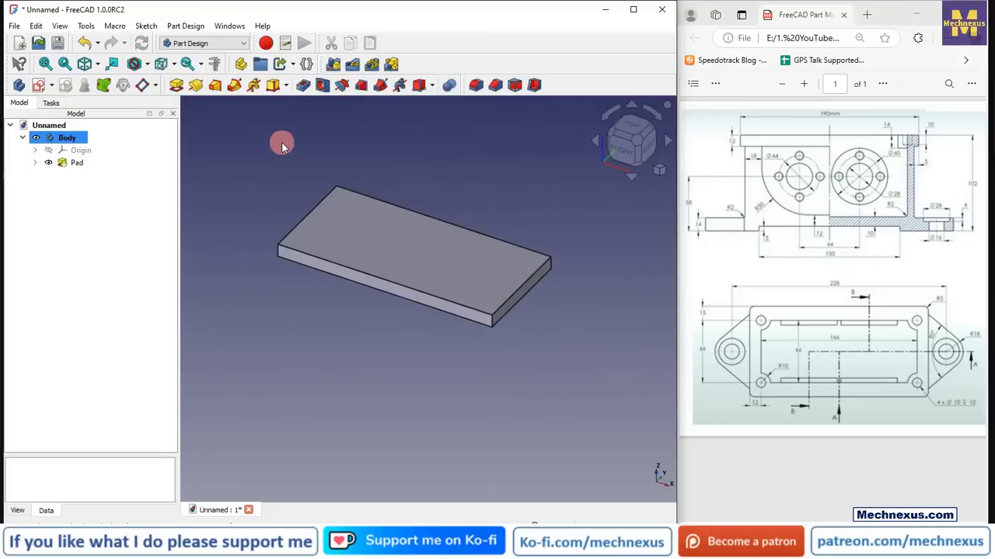
Step: Show the body's origin planes and select the XZ plane as the support for another sketch
left_click(82, 151)
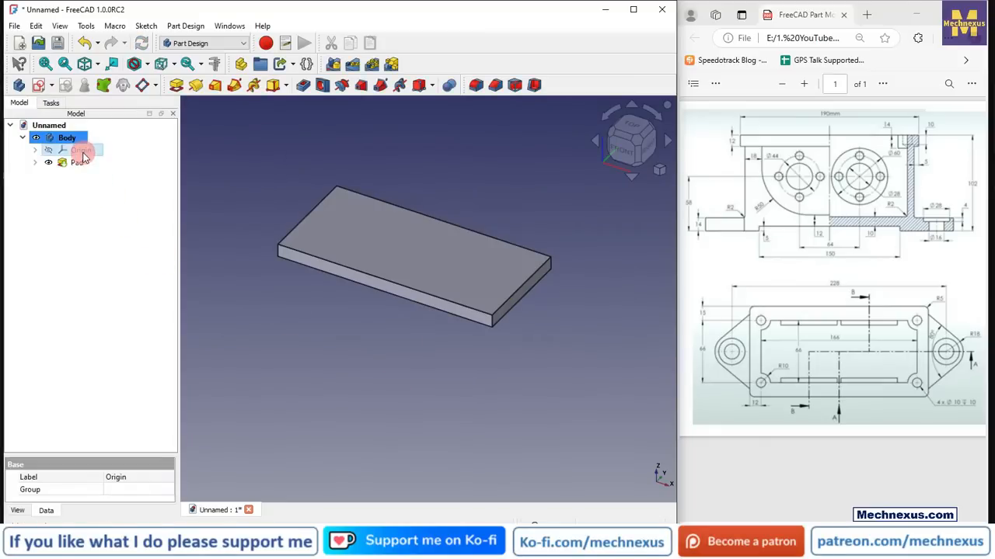
key("space")
scroll(473, 209, "down", 1)
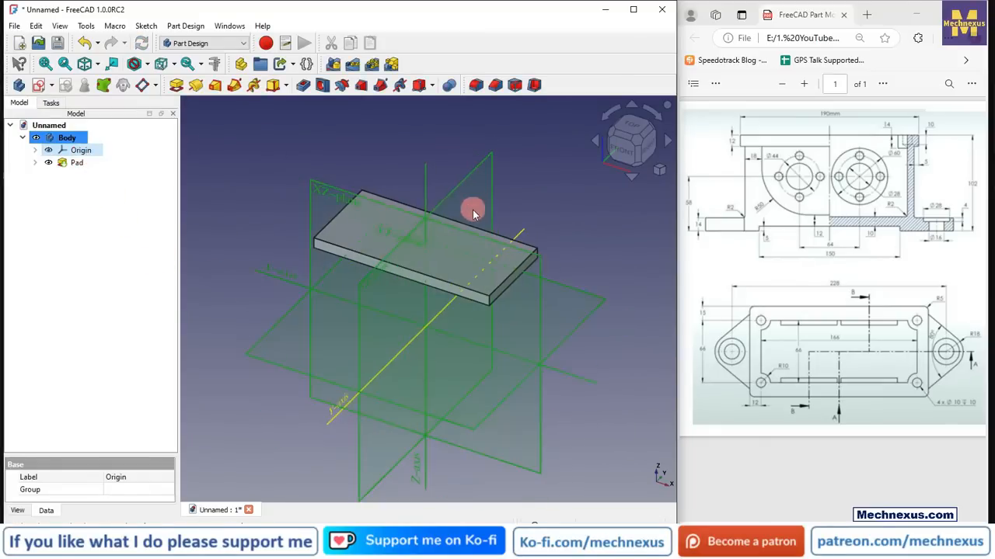
left_click(586, 445)
left_click(312, 208)
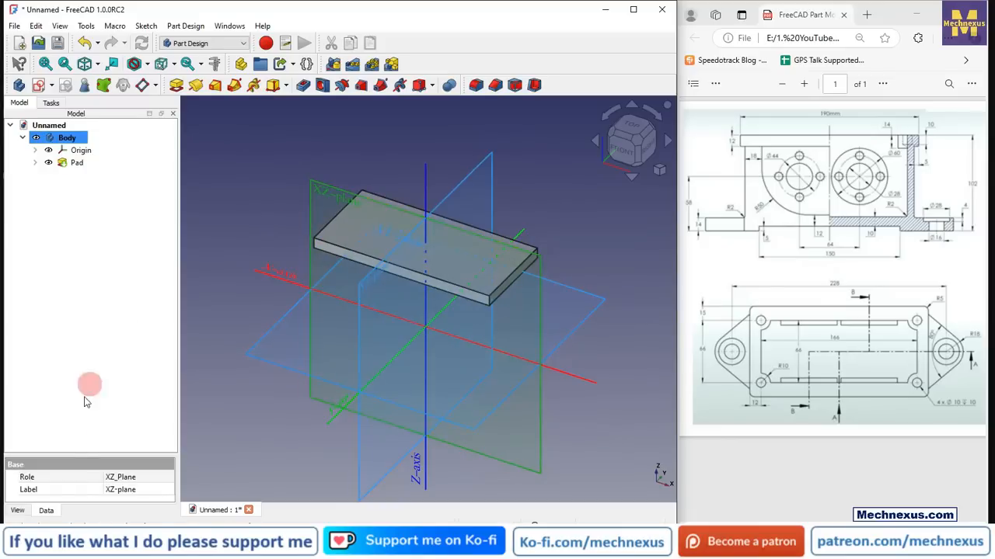
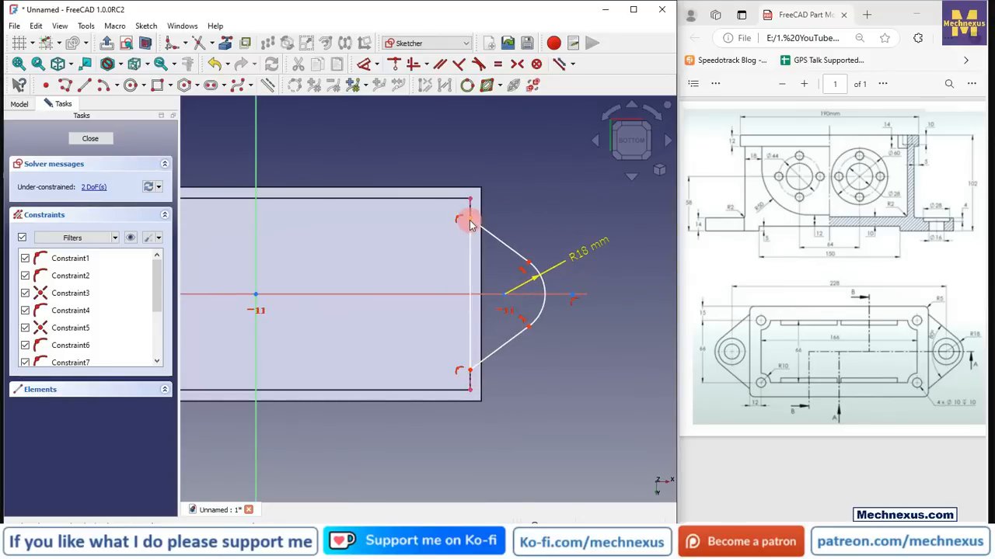
Step: Constrain the two endpoints of the lug profile's vertical edge to be symmetric about the horizontal axis
left_click(517, 63)
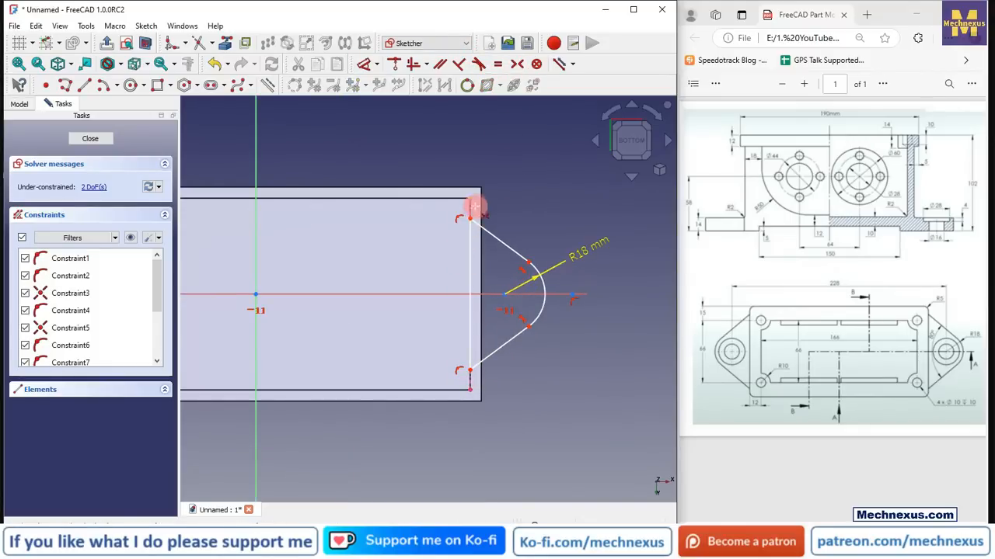
left_click(469, 217)
left_click(469, 369)
left_click(425, 294)
right_click(549, 393)
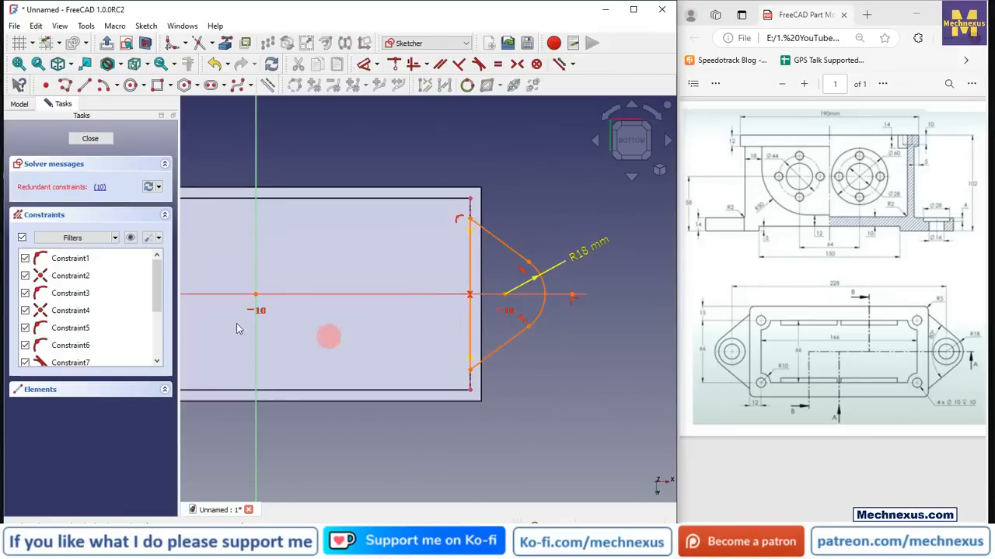
Step: Delete the redundant horizontal constraint between the lug arc's center and the origin
left_click(100, 187)
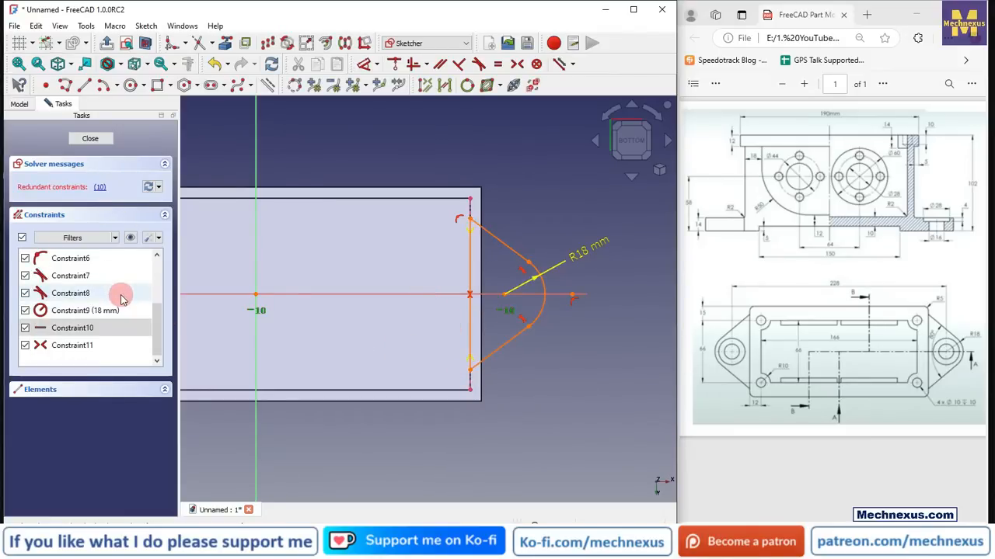
right_click(91, 328)
left_click(124, 456)
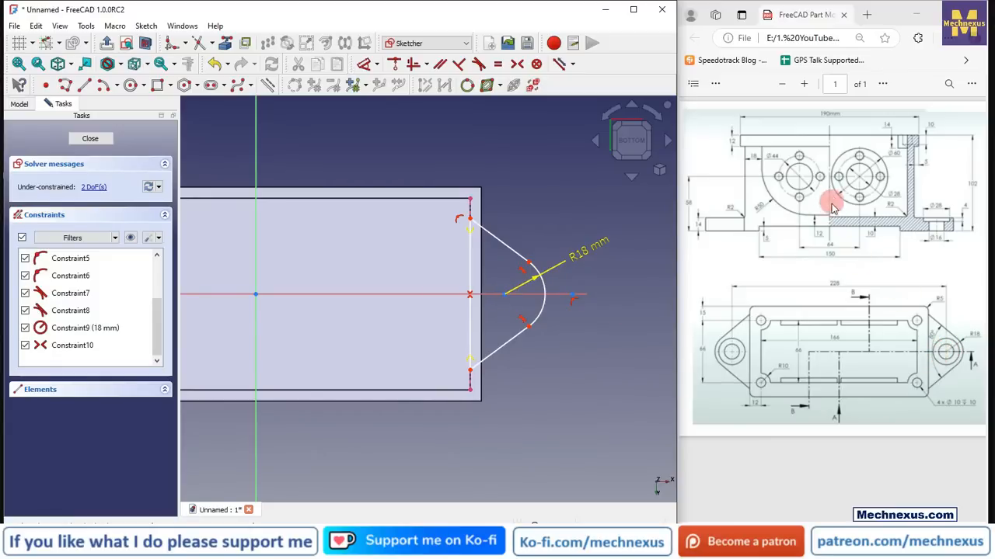
Step: Set the horizontal distance from the origin to the center of the lug's 18 mm arc to 114 mm
scroll(509, 360, "down", 1)
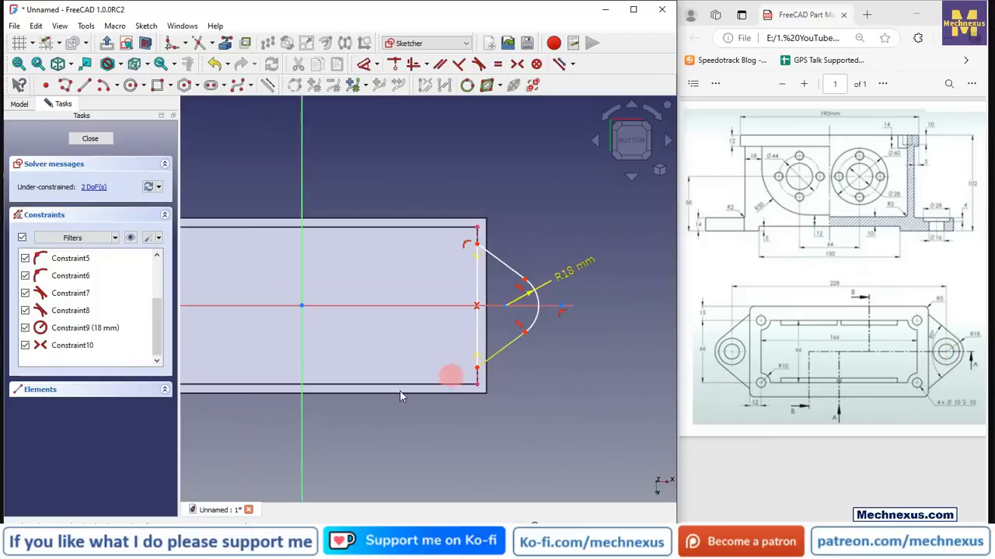
left_click(302, 308)
left_click(509, 309)
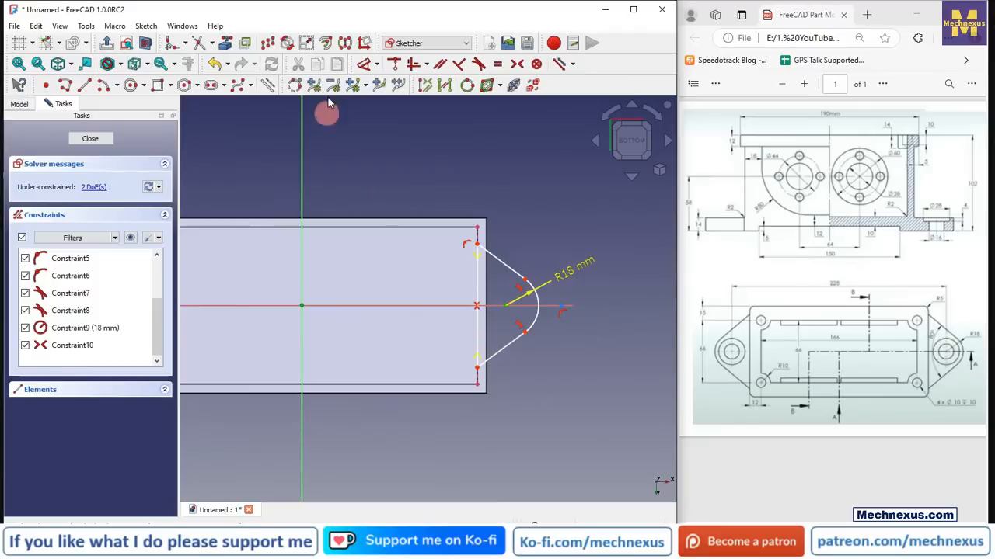
left_click(363, 64)
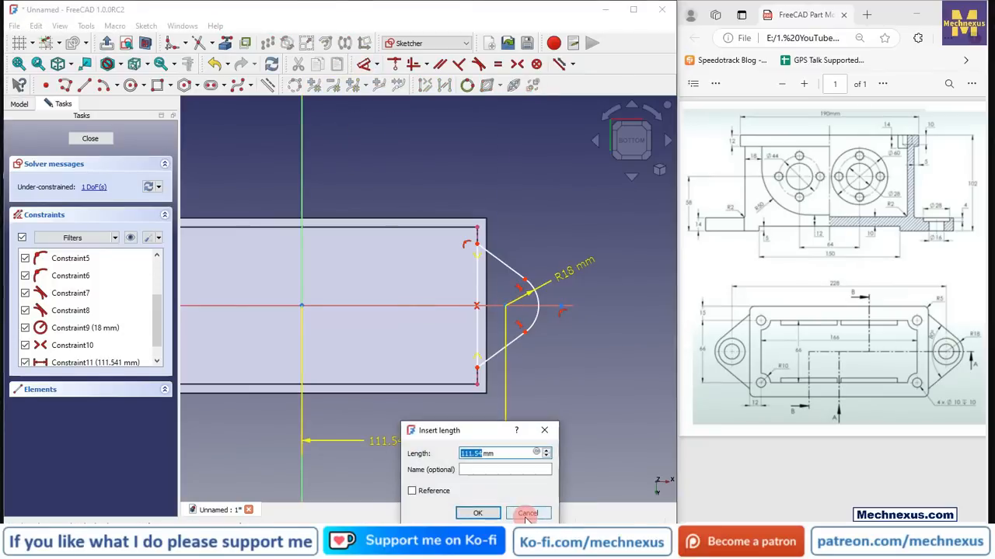
type("114")
key("Return")
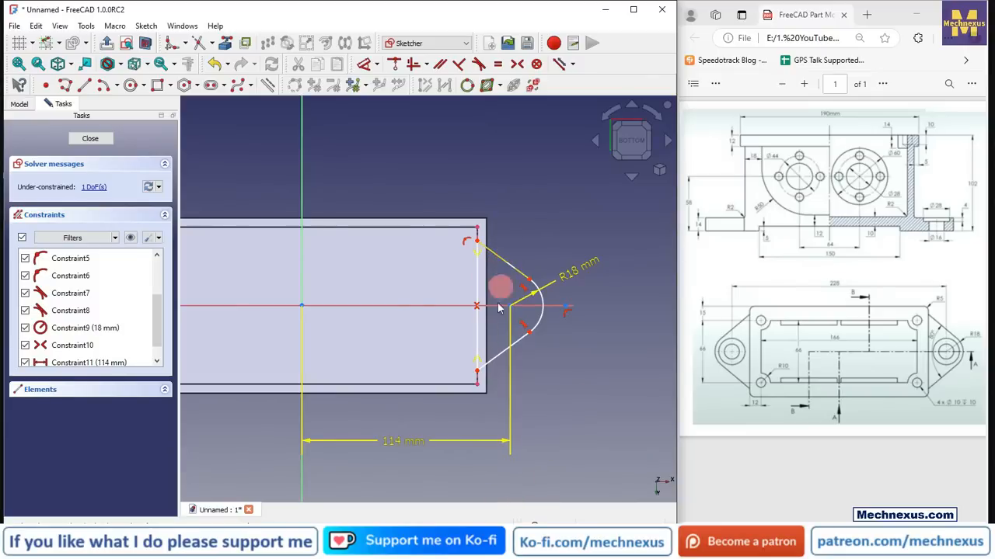
Step: Set the angle between the lug's upper slanted edge and the horizontal axis to 40°
scroll(419, 305, "up", 2)
left_click(363, 64)
left_click(563, 247)
left_click_drag(552, 229, 443, 252)
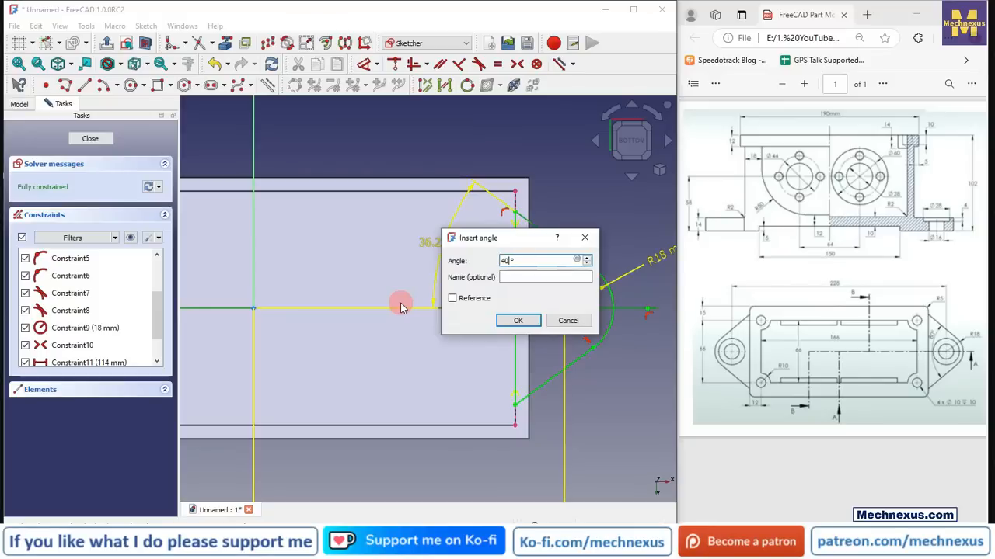
key("Return")
scroll(428, 311, "down", 2)
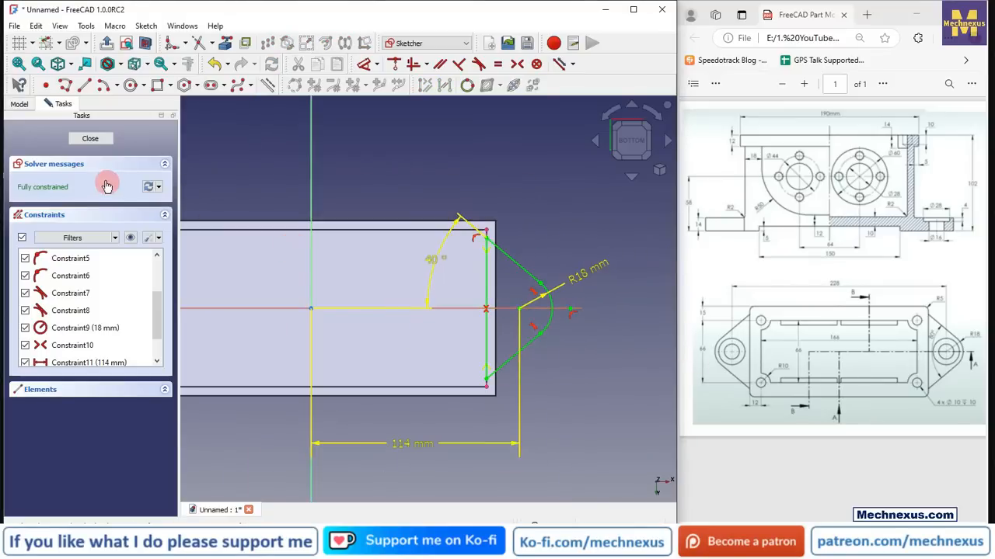
Step: Close the lug sketch and pad it in the reversed direction to form the side mounting lug
left_click(91, 141)
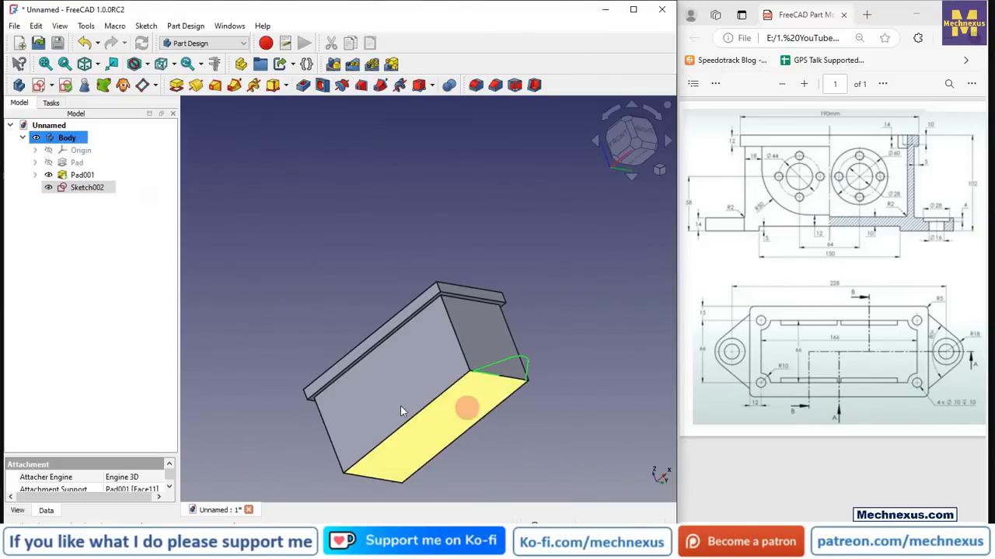
left_click(177, 86)
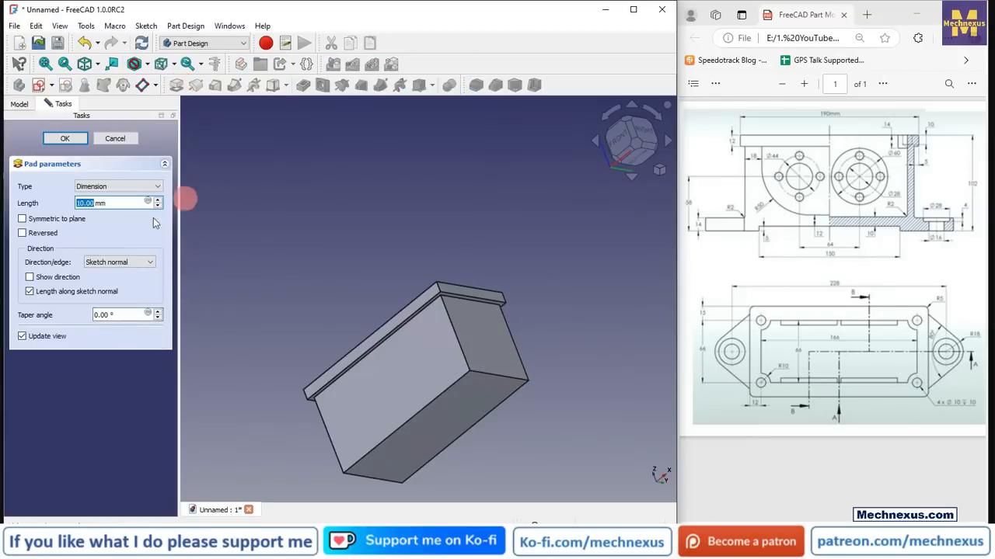
left_click(23, 234)
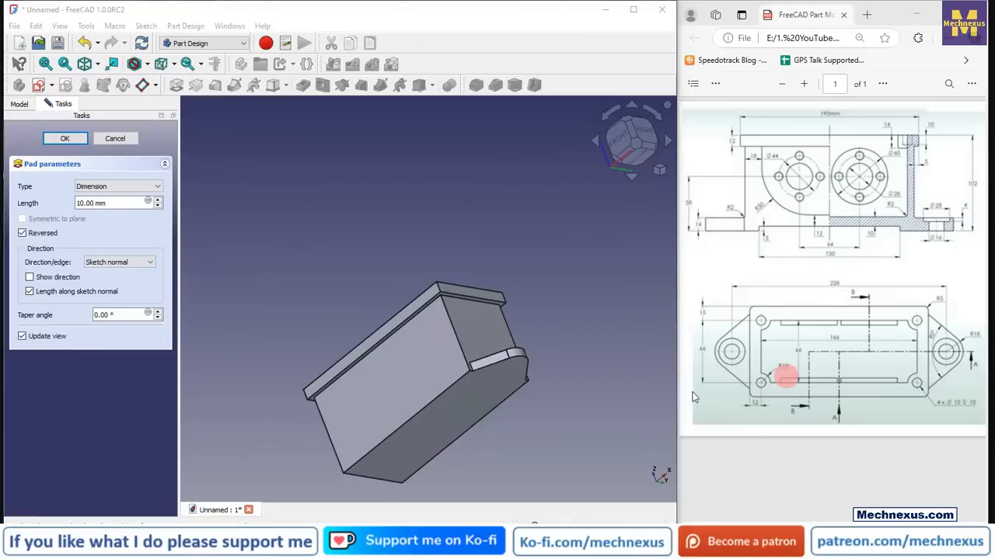
left_click(109, 203)
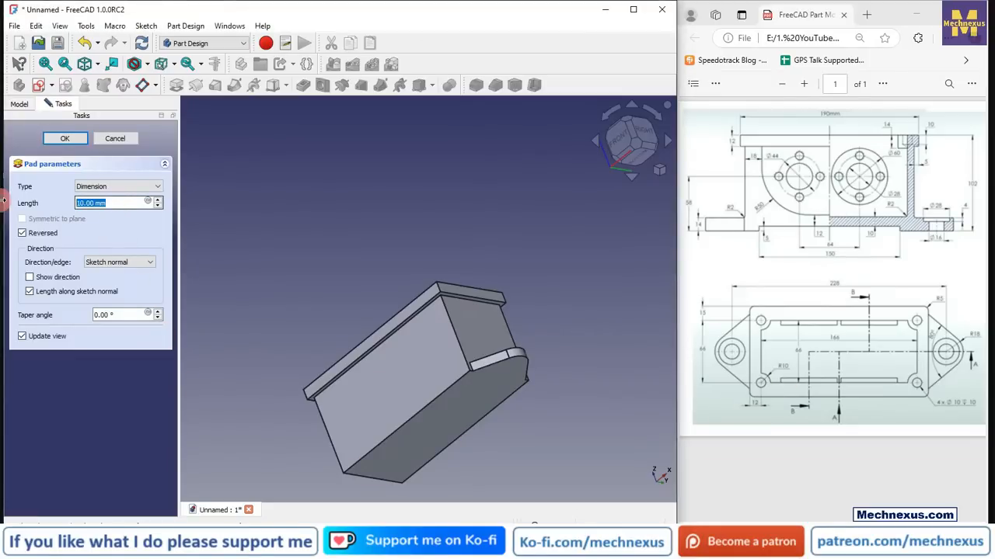
left_click(65, 142)
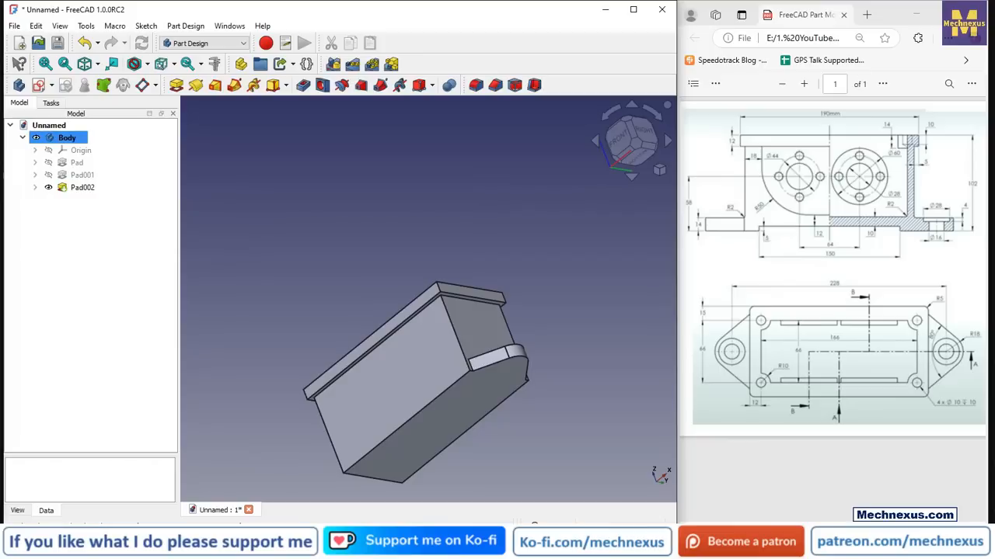
Step: Mirror the side mounting lug pad about the YZ plane to add the matching lug on the opposite end
middle_click_drag(400, 362, 345, 483)
left_click(508, 343)
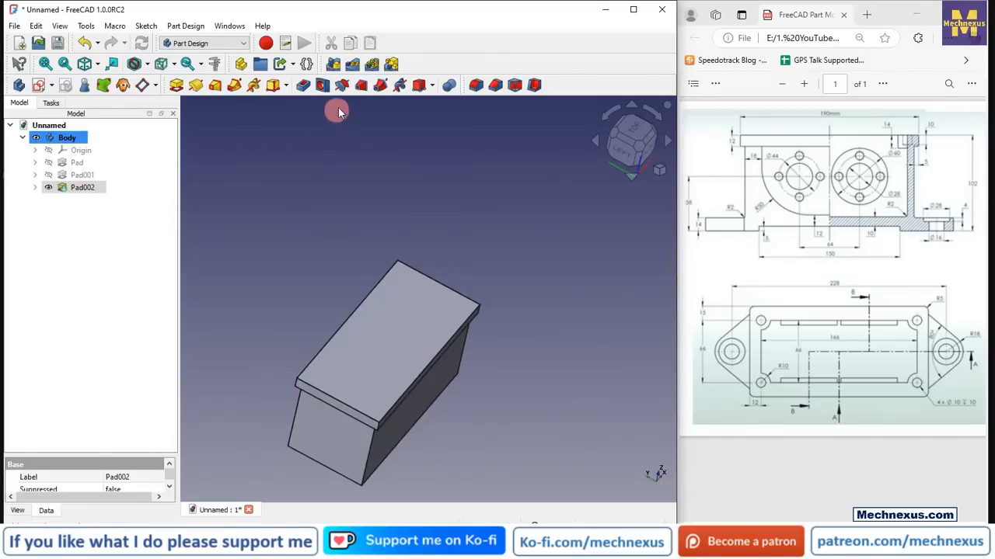
left_click(333, 66)
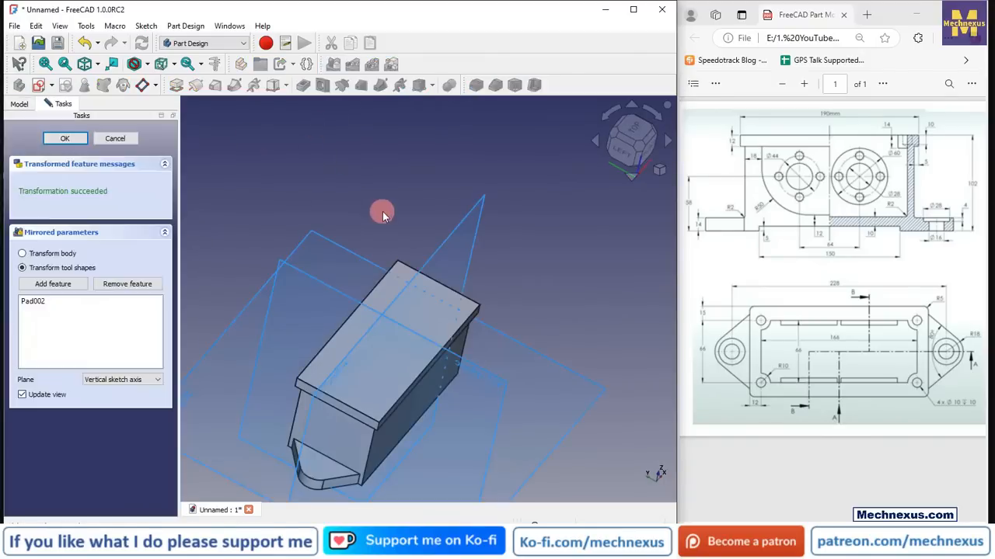
left_click(129, 381)
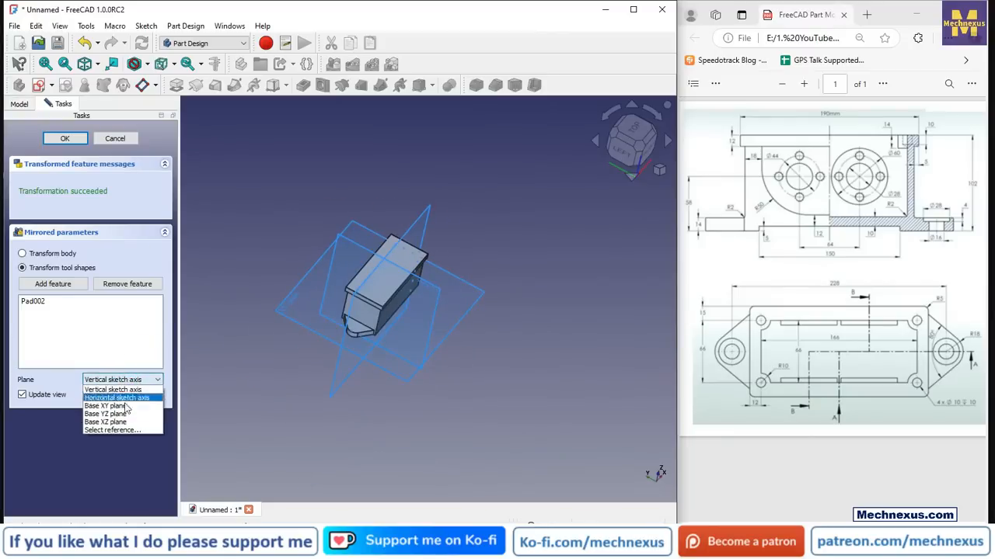
left_click(119, 427)
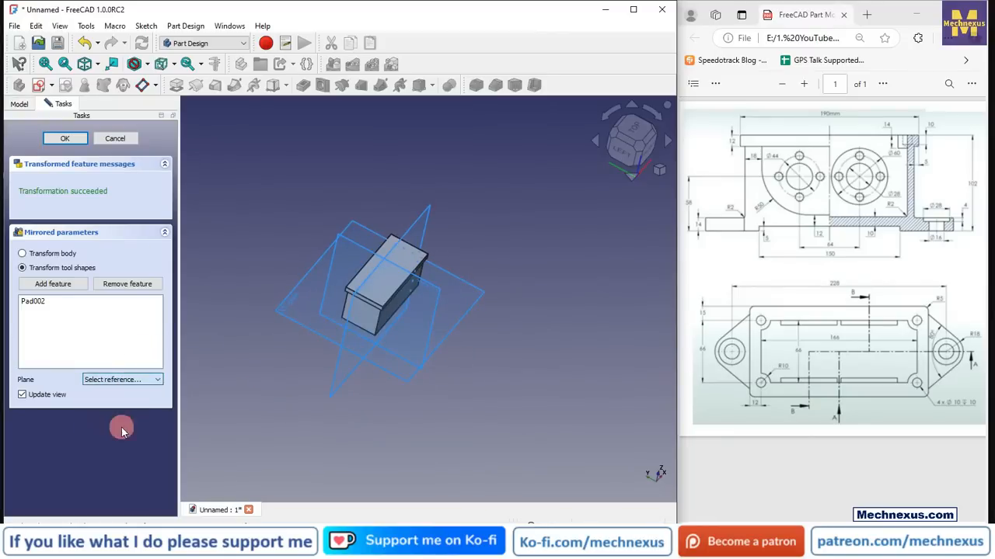
left_click(346, 251)
left_click(65, 138)
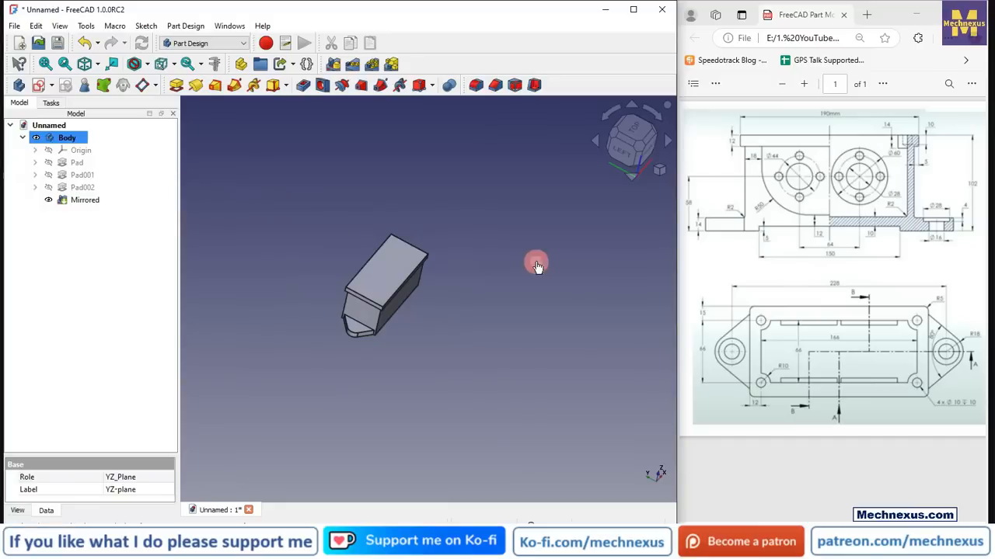
Step: Start a new sketch on the long front face of the box body
left_click(660, 174)
left_click(692, 204)
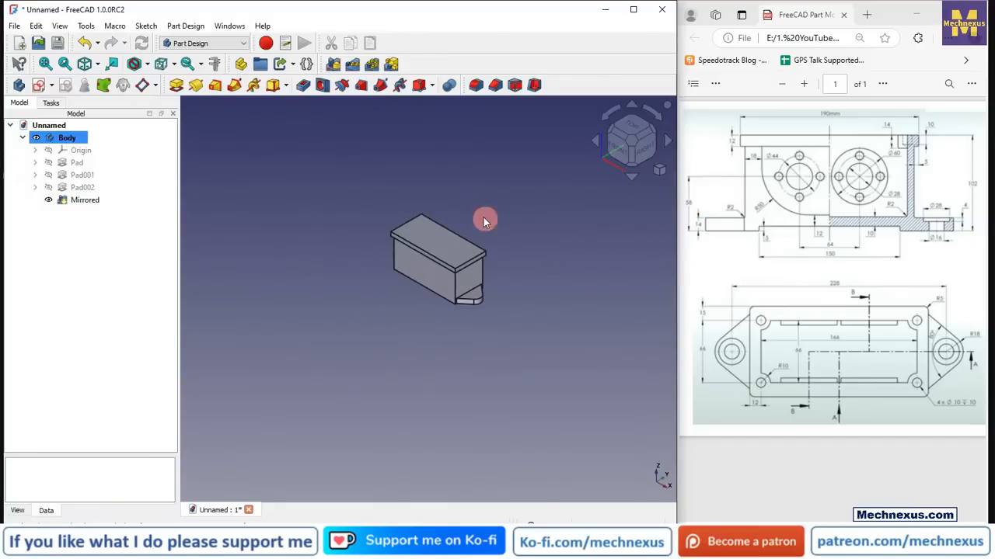
scroll(489, 219, "up", 5)
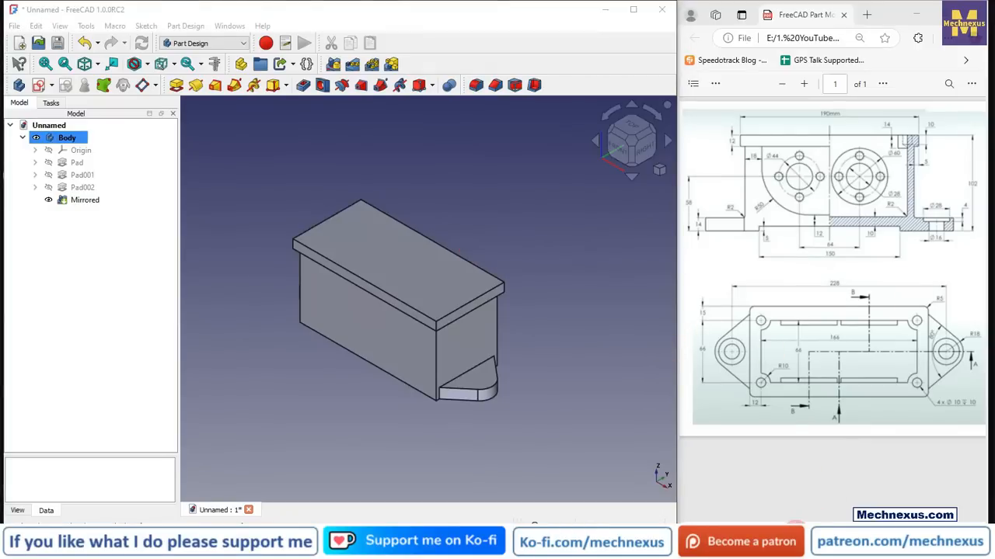
scroll(831, 268, "right", 5)
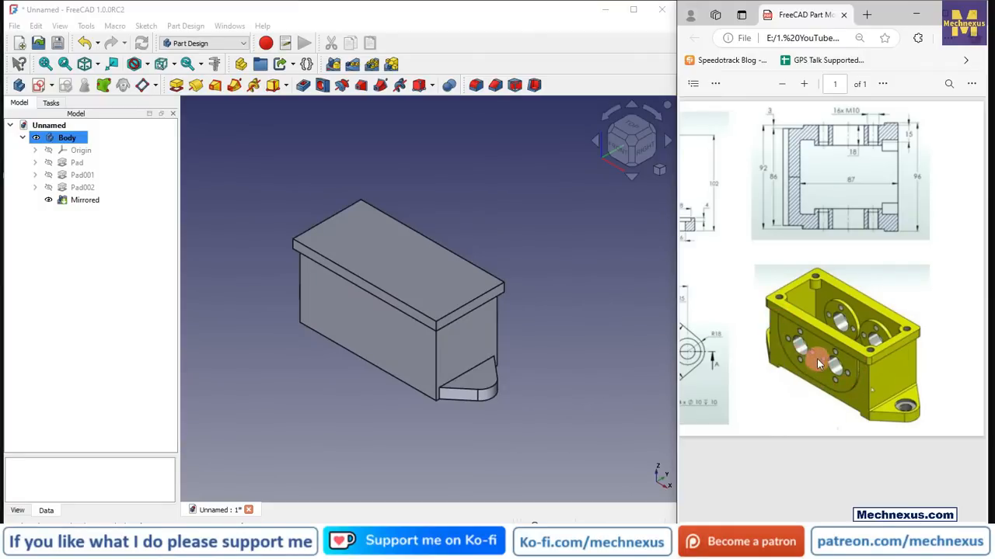
left_click(349, 314)
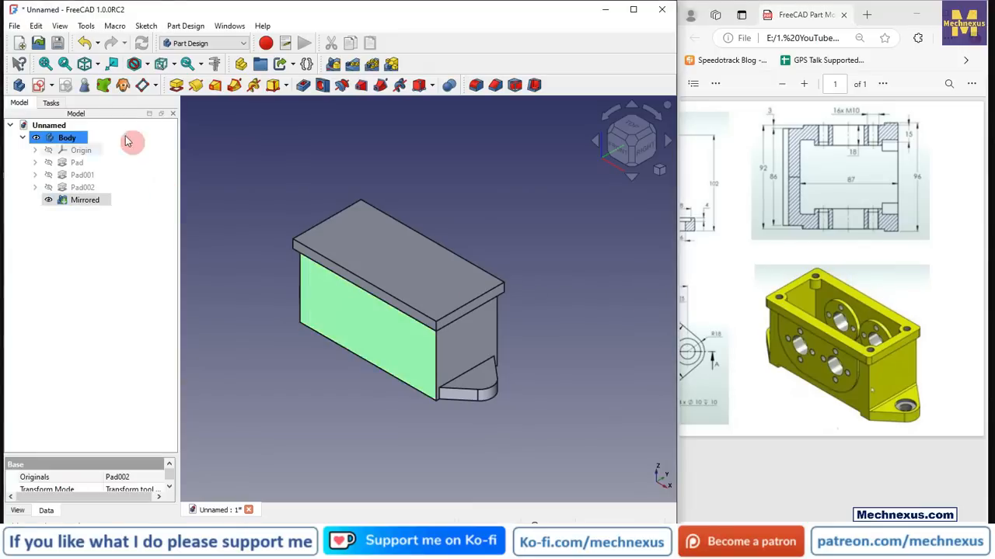
left_click(40, 85)
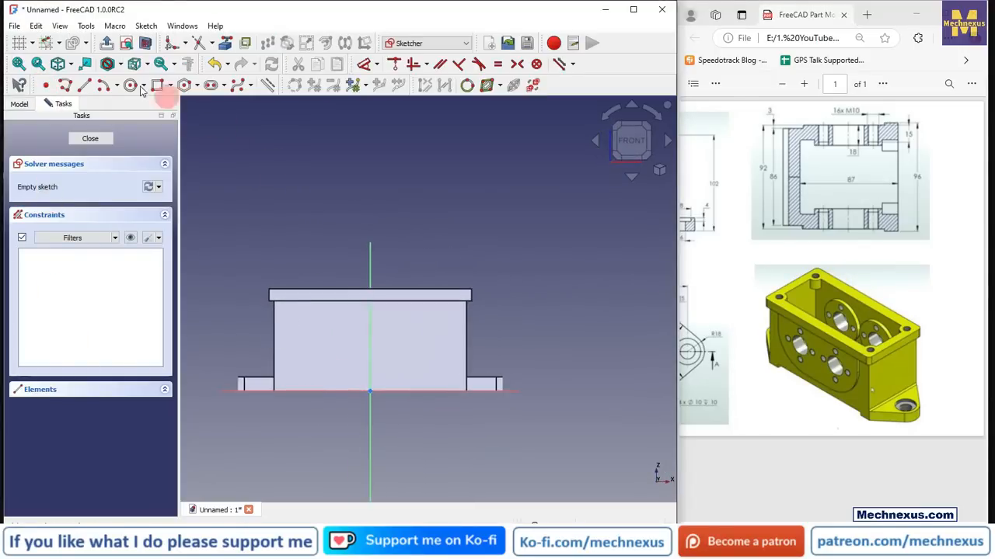
Step: Set the display to flat lines and sketch a horizontal line across the lower part of the front face, spanning the vertical axis
left_click(120, 65)
left_click(134, 164)
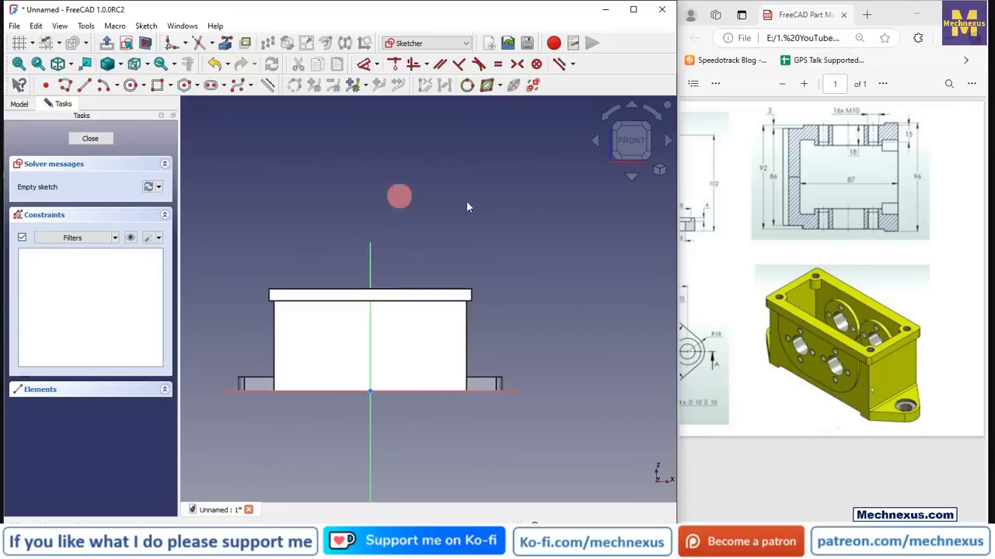
scroll(282, 370, "up", 3)
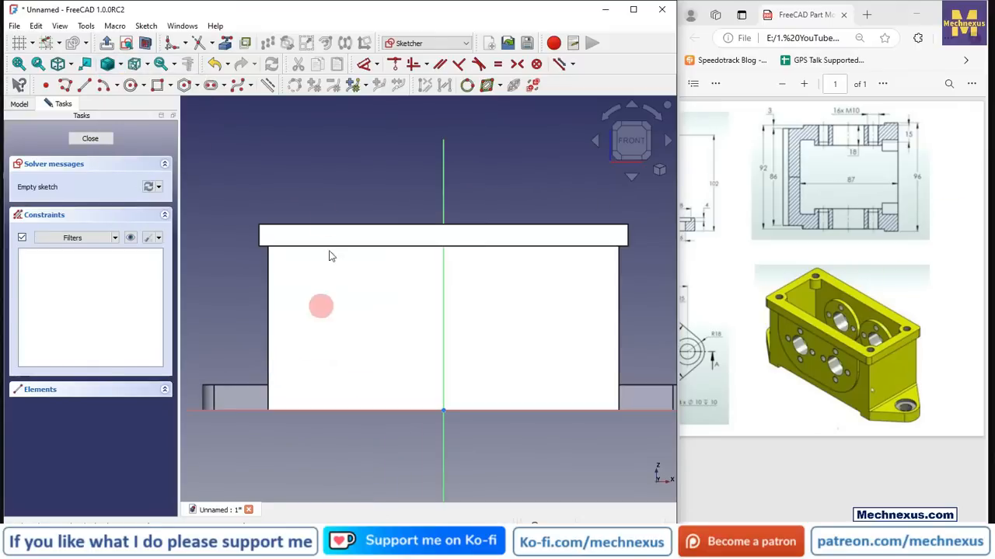
left_click(86, 86)
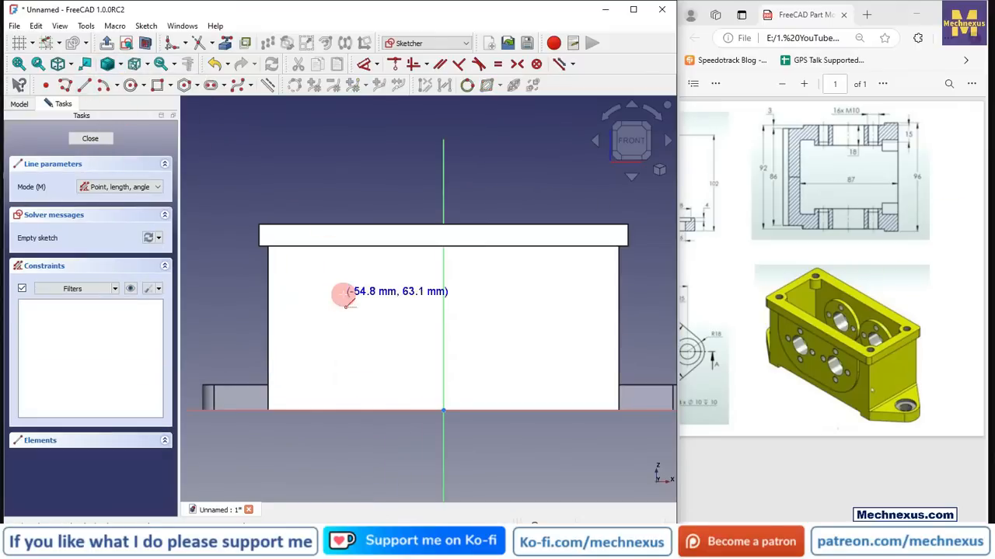
left_click(331, 362)
left_click(545, 362)
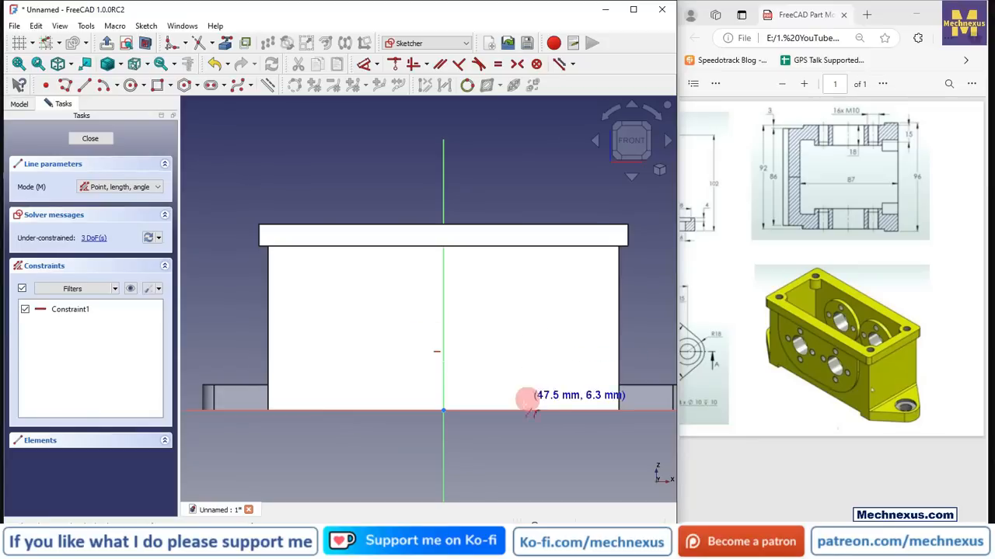
right_click(536, 381)
Step: Show the model as wireframe and bring the flange's lower edge into the sketch as external geometry
left_click(146, 63)
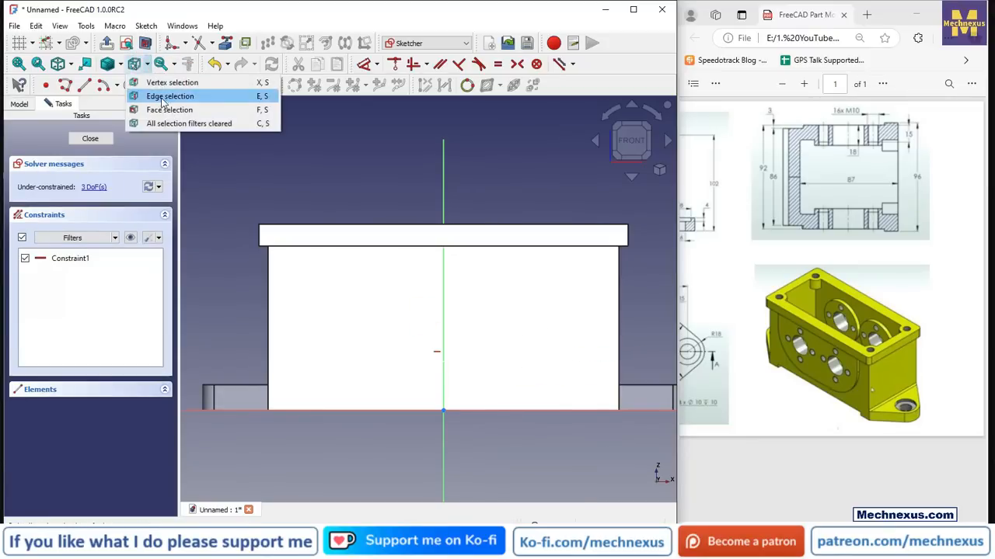
left_click(121, 64)
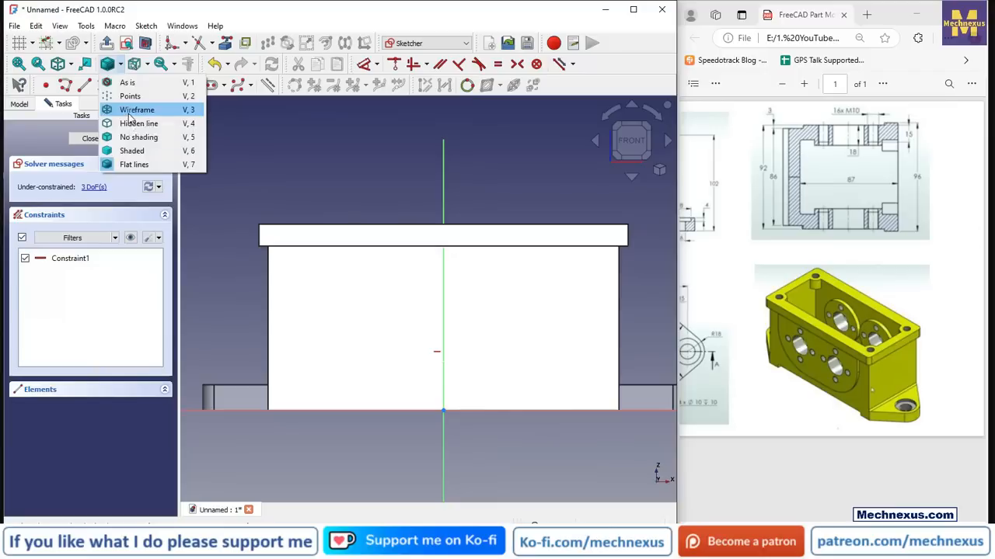
left_click(137, 110)
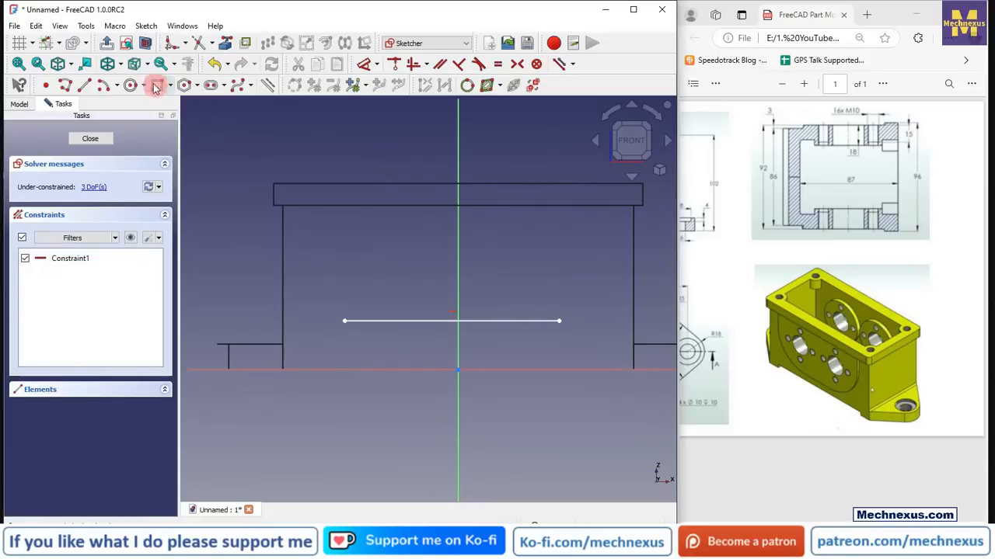
left_click(230, 48)
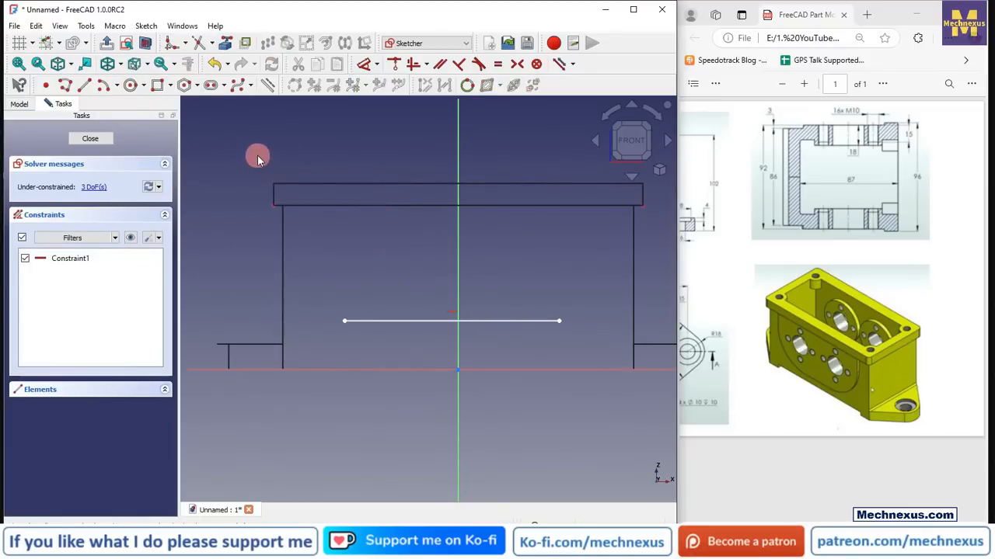
Step: Sketch two side lines about 38 mm long running down from the flange's projected lower edge, one on each side of the vertical axis
left_click(89, 88)
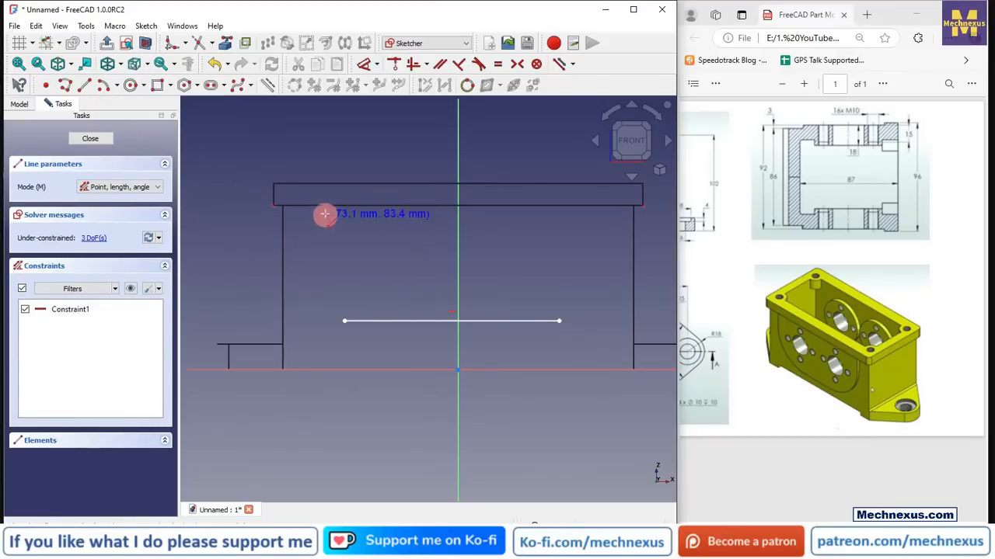
left_click(327, 205)
left_click(329, 271)
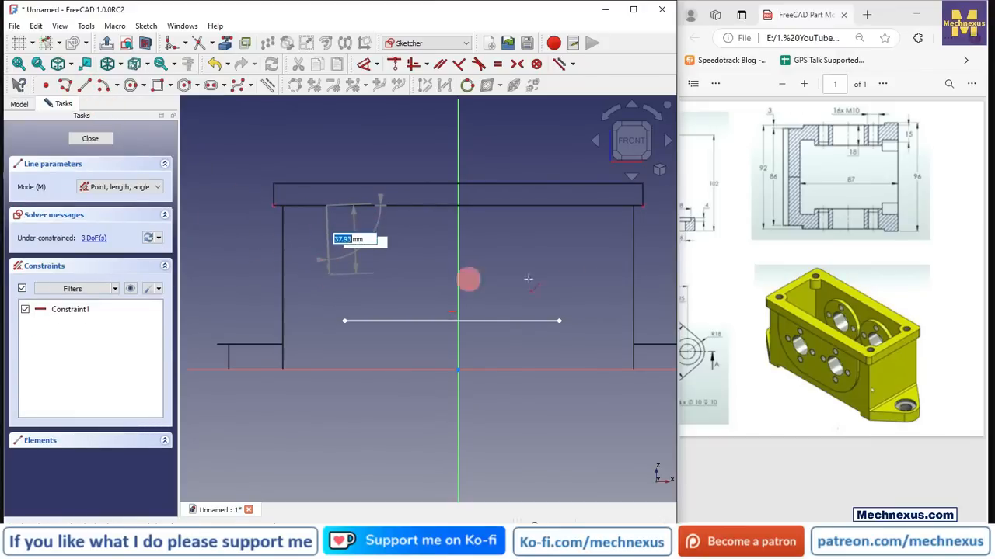
left_click(589, 205)
left_click(592, 271)
right_click(596, 259)
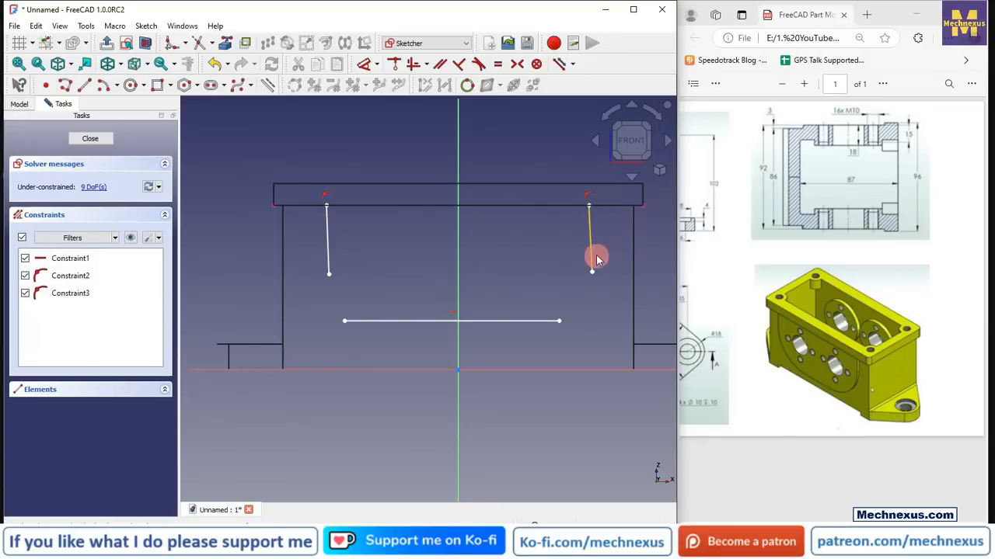
Step: Constrain both side lines to be vertical
left_click(415, 64)
left_click(327, 241)
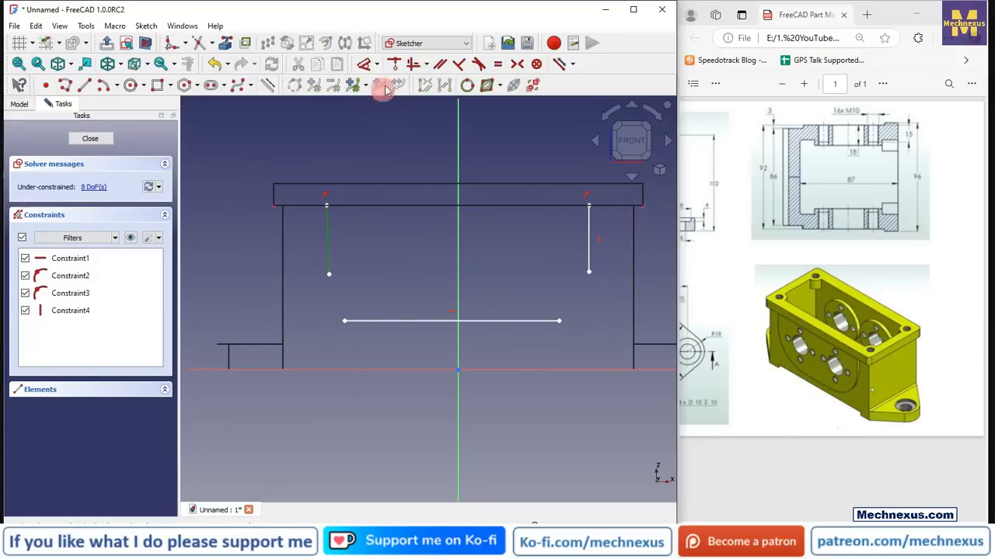
left_click(413, 65)
scroll(359, 264, "up", 1)
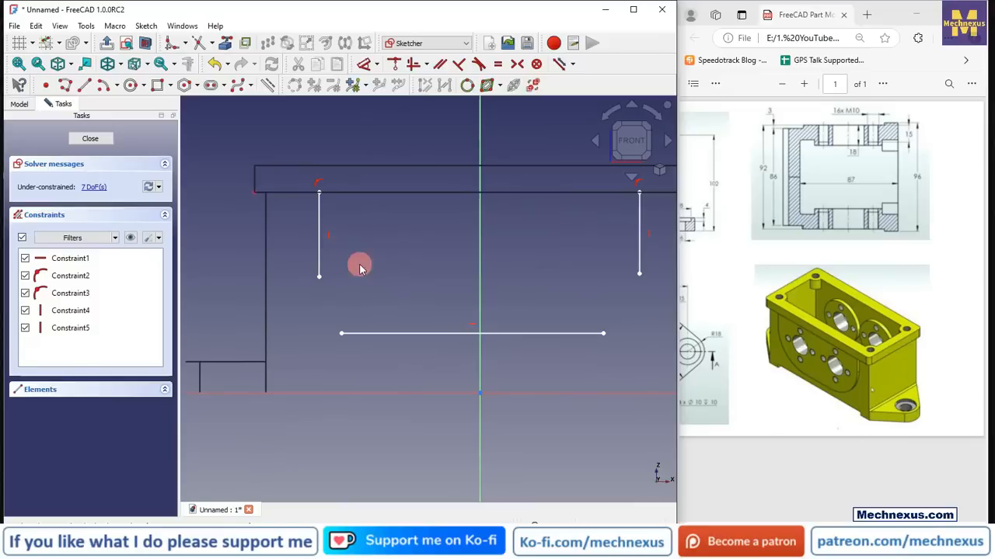
Step: Connect the bottom line to the lower ends of both side lines with three-point corner arcs
left_click(119, 87)
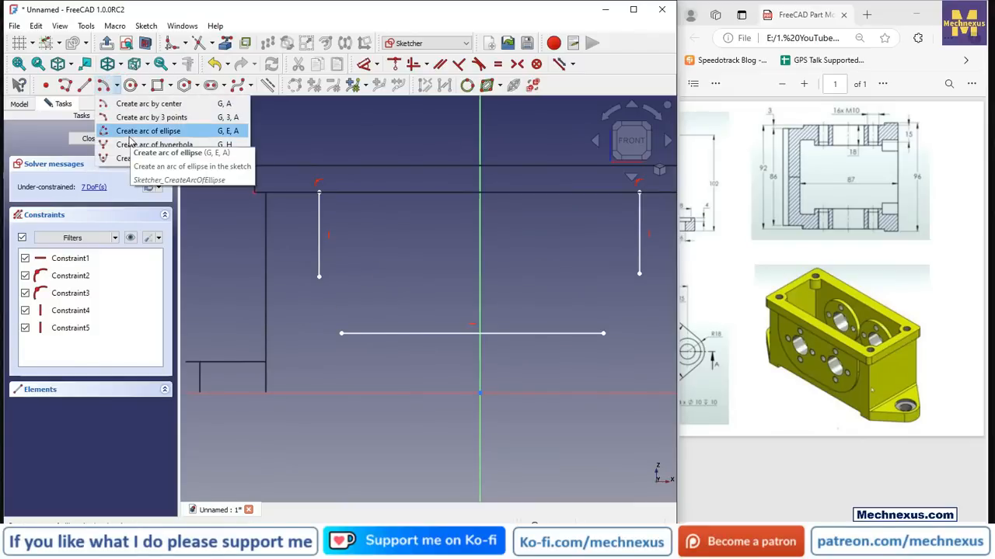
left_click(134, 118)
left_click(341, 333)
left_click(319, 278)
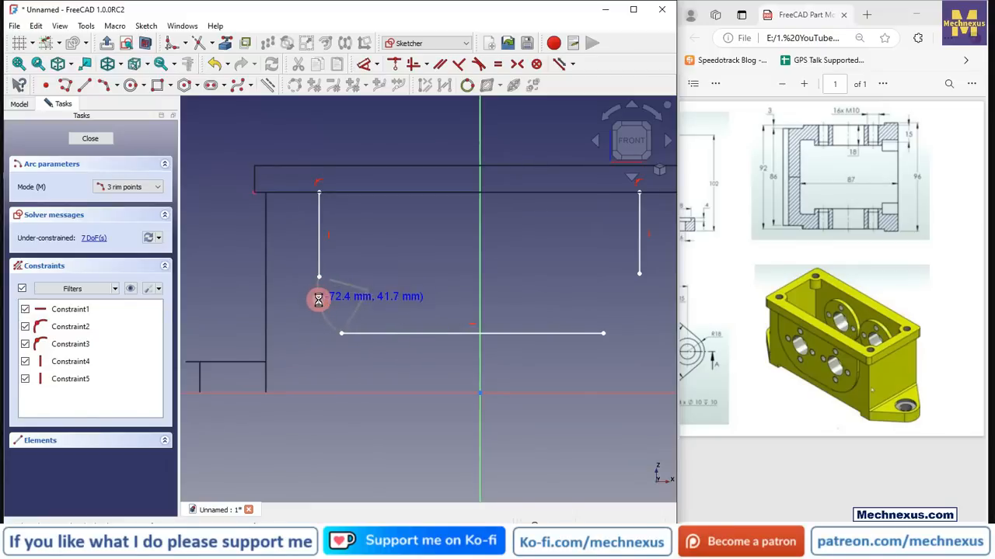
left_click(317, 296)
left_click(602, 334)
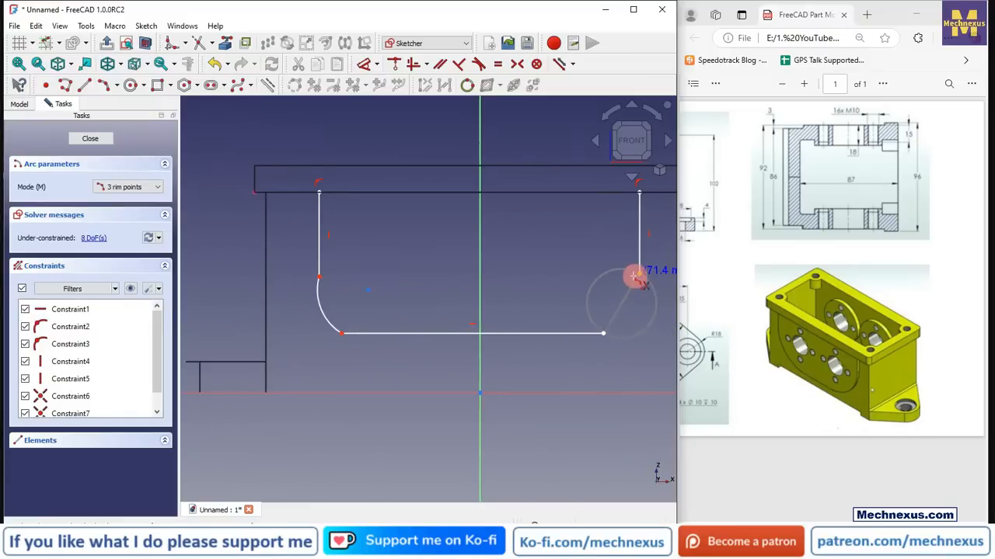
left_click(638, 277)
left_click(639, 298)
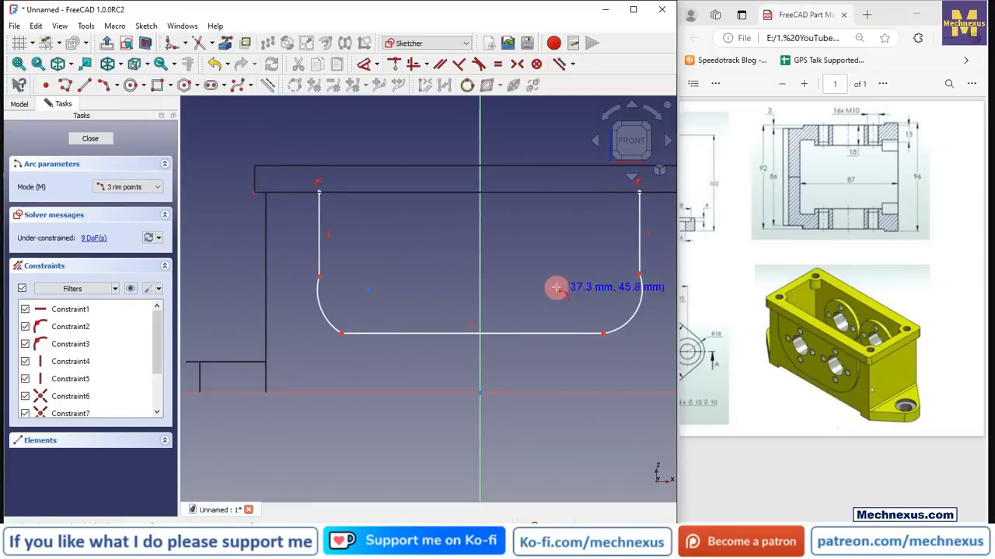
right_click(513, 296)
Step: Make the left corner arc tangent to the bottom line and to the left side line
left_click(435, 336)
left_click(325, 318)
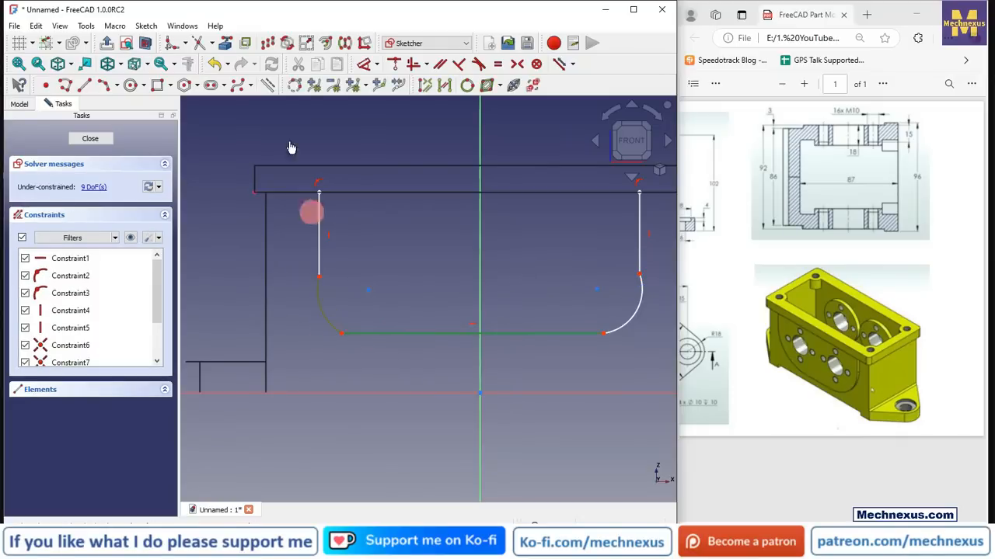
left_click(470, 66)
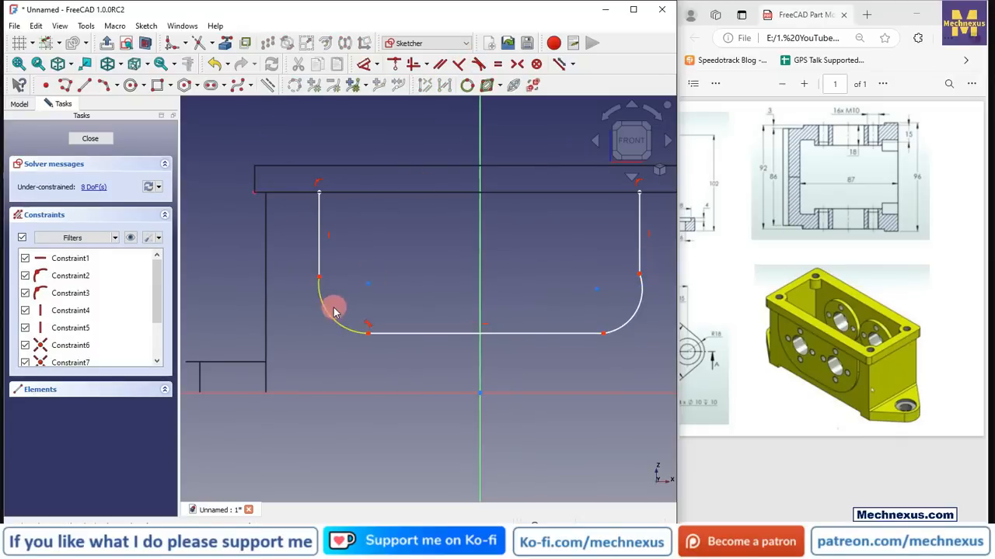
left_click(329, 313)
left_click(318, 251)
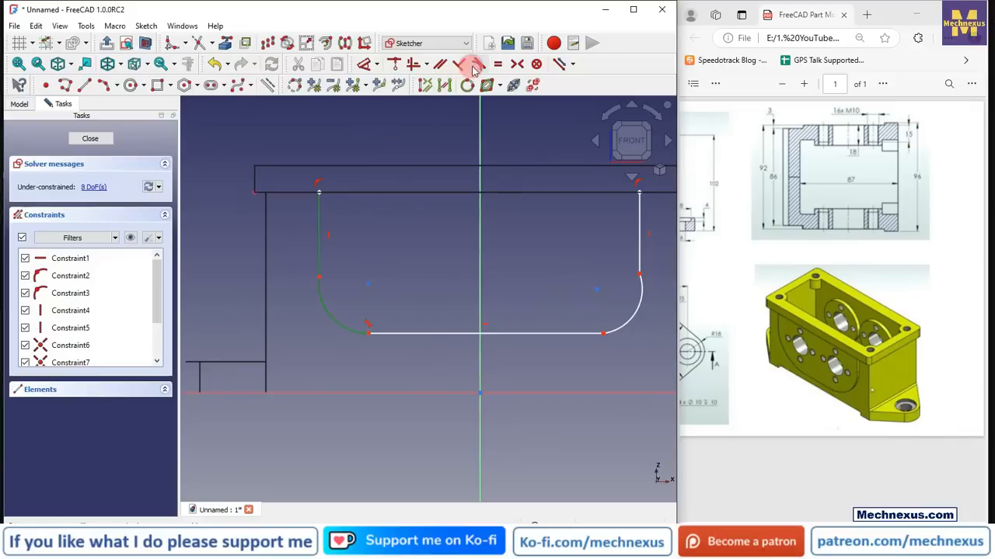
left_click(476, 66)
scroll(340, 257, "down", 1)
scroll(545, 265, "up", 2)
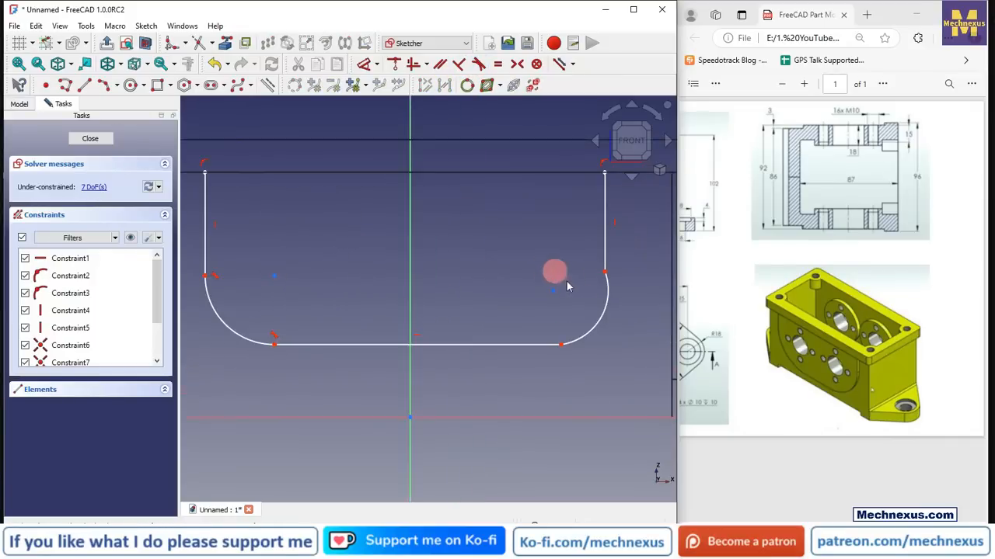
Step: Make the right corner arc tangent to the right side line and to the bottom line
left_click(607, 298)
left_click(607, 247)
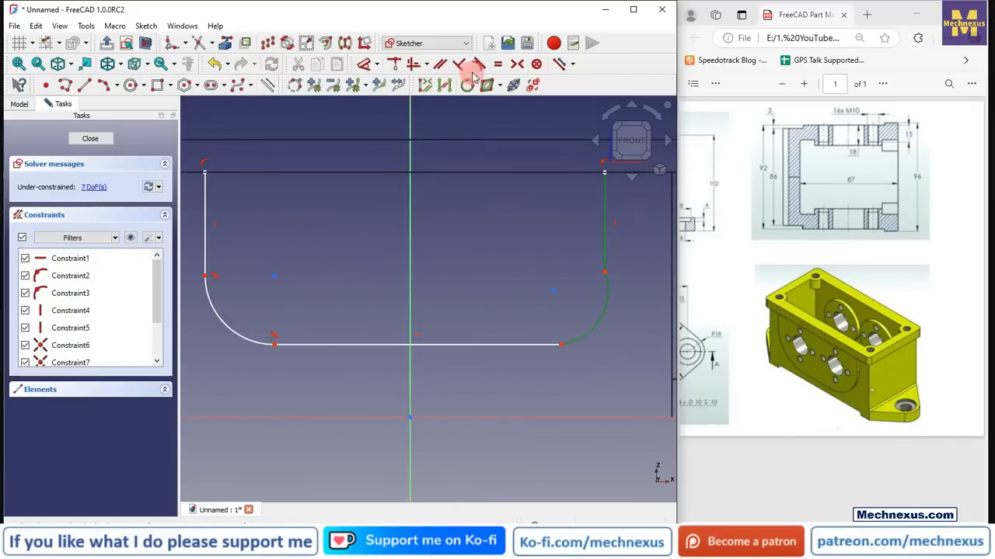
left_click(480, 66)
left_click(580, 343)
left_click(544, 345)
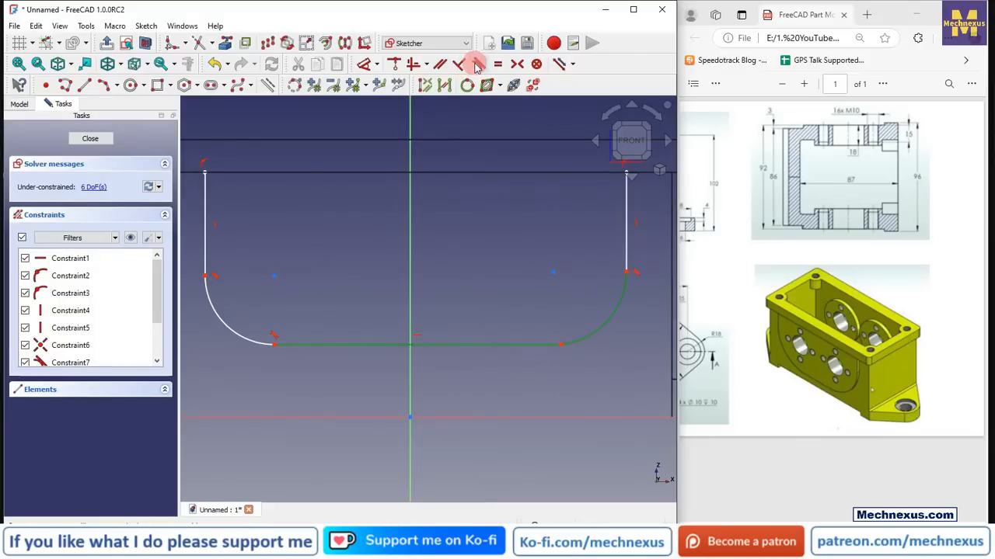
left_click(474, 64)
scroll(395, 324, "down", 2)
Step: Draw a top line from the left side line's upper end across to the right side line
middle_click_drag(399, 275, 381, 244)
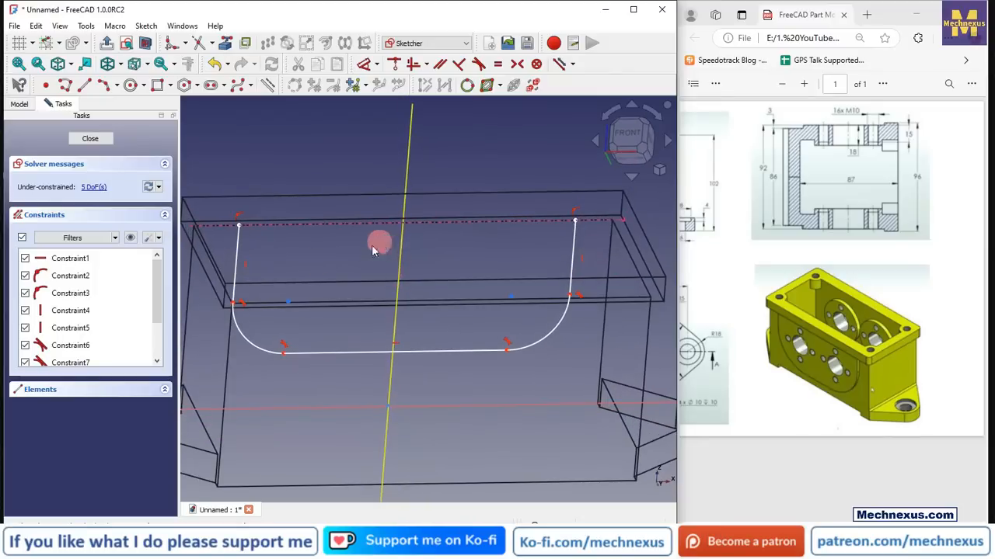
left_click(84, 84)
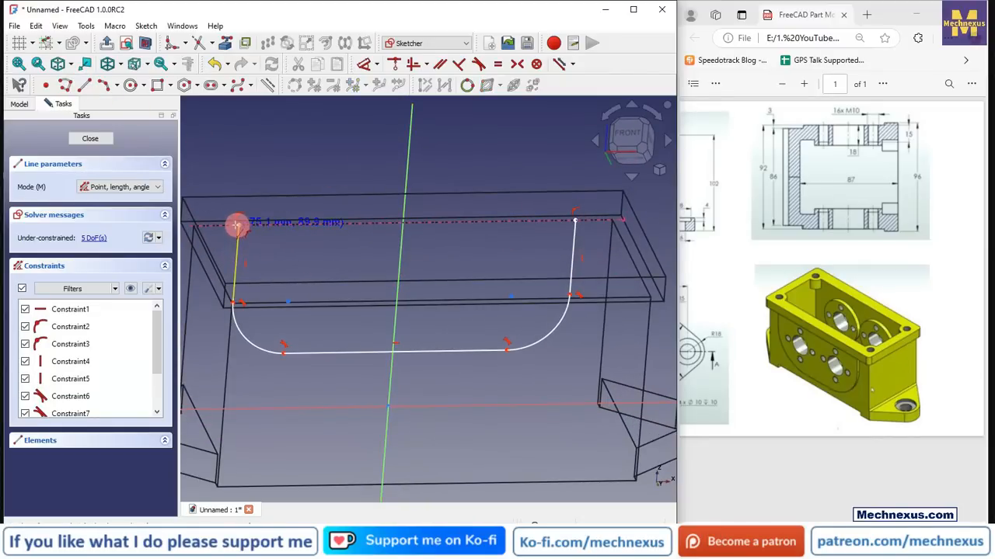
left_click(237, 224)
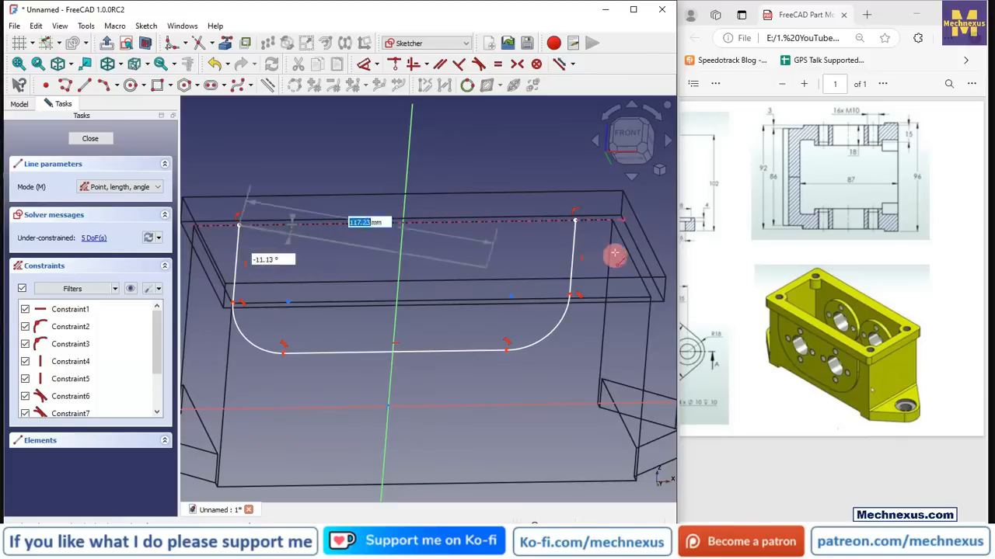
left_click(575, 224)
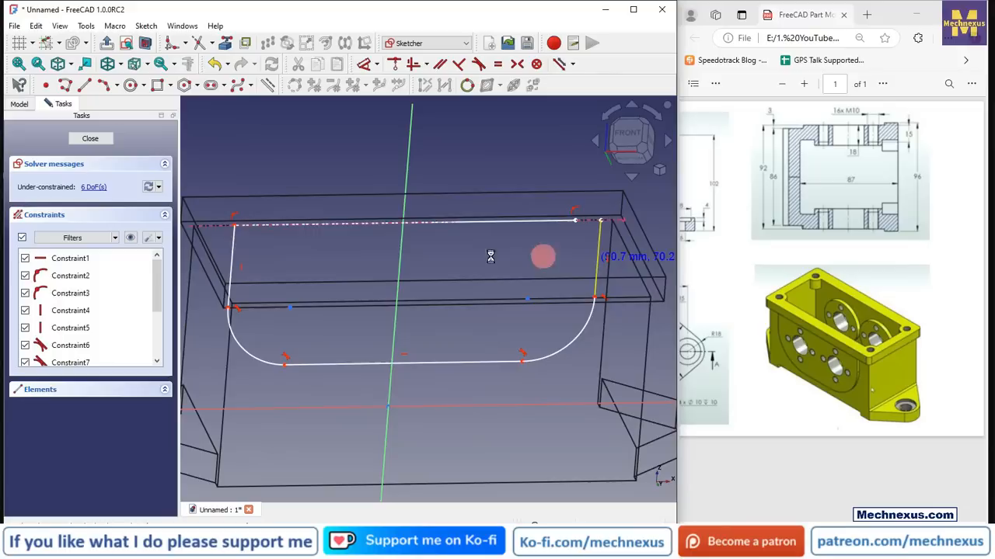
Step: Make the top line's right end coincident with the right side line's upper end to close the profile
scroll(581, 228, "up", 5)
scroll(538, 223, "up", 2)
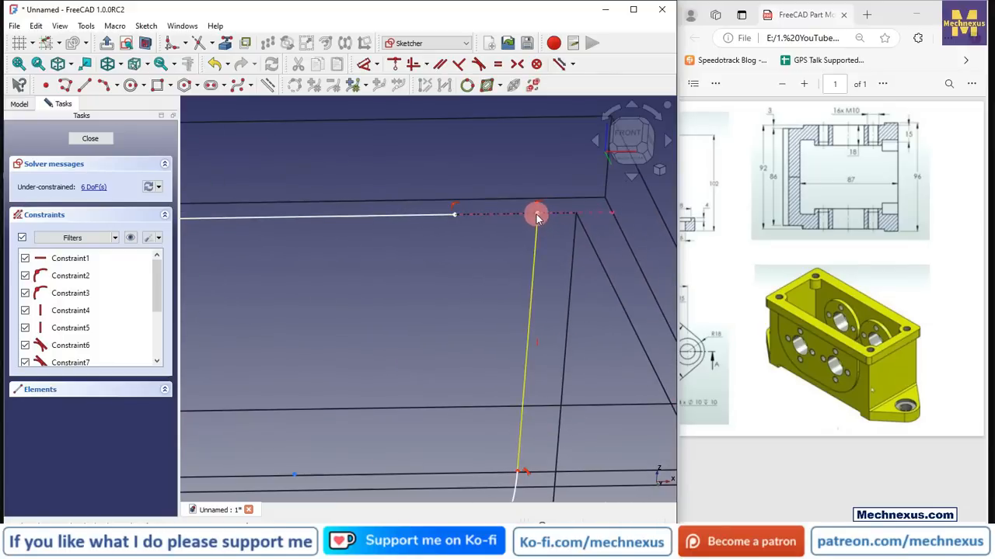
left_click(536, 218)
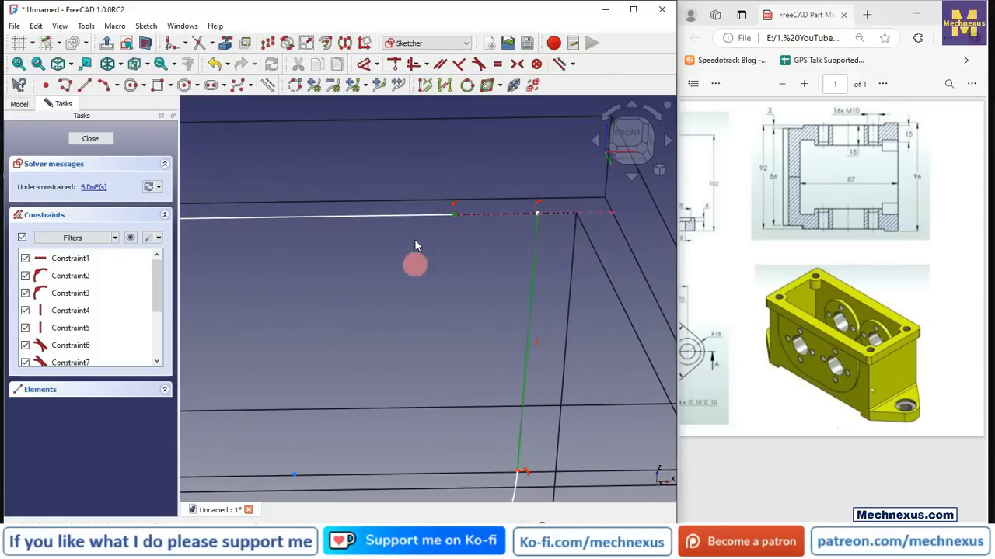
left_click(413, 67)
left_click(397, 67)
Step: Project the front face's left and right vertical edges of the box body into the sketch as external geometry
scroll(468, 188, "down", 5)
middle_click_drag(404, 299, 395, 303)
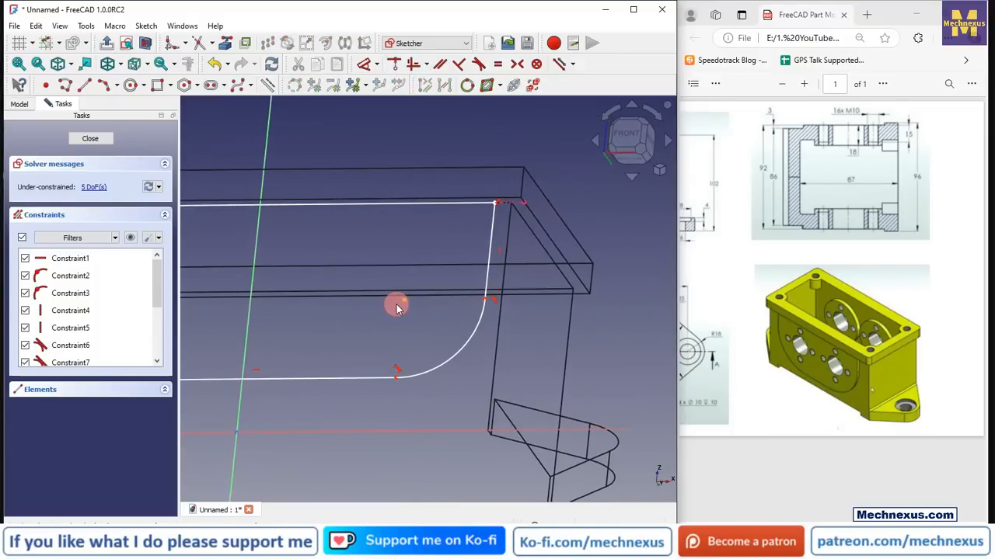
scroll(674, 358, "down", 4)
scroll(524, 297, "up", 1)
mouse_move(522, 297)
middle_mouse_down()
mouse_move(504, 338)
mouse_move(591, 400)
middle_mouse_up()
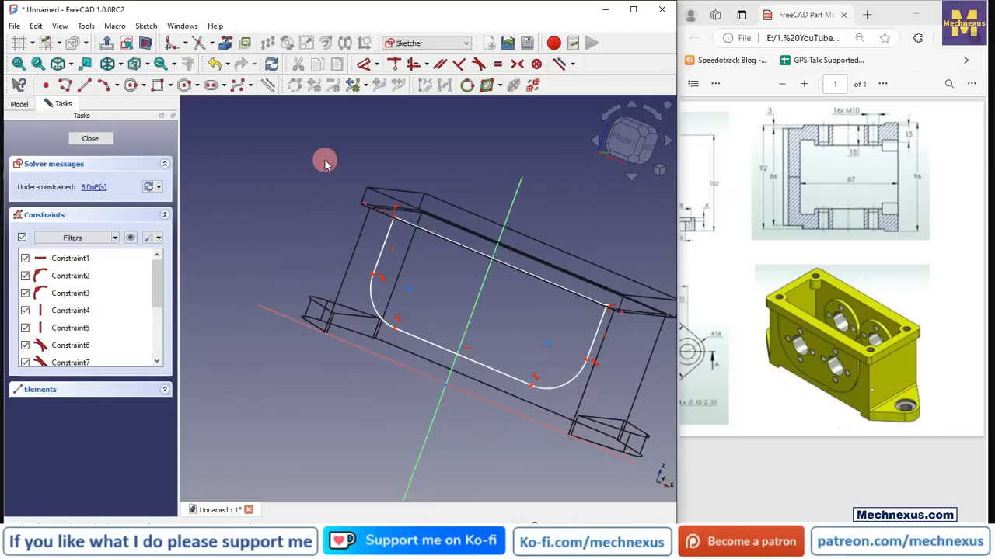
left_click(225, 42)
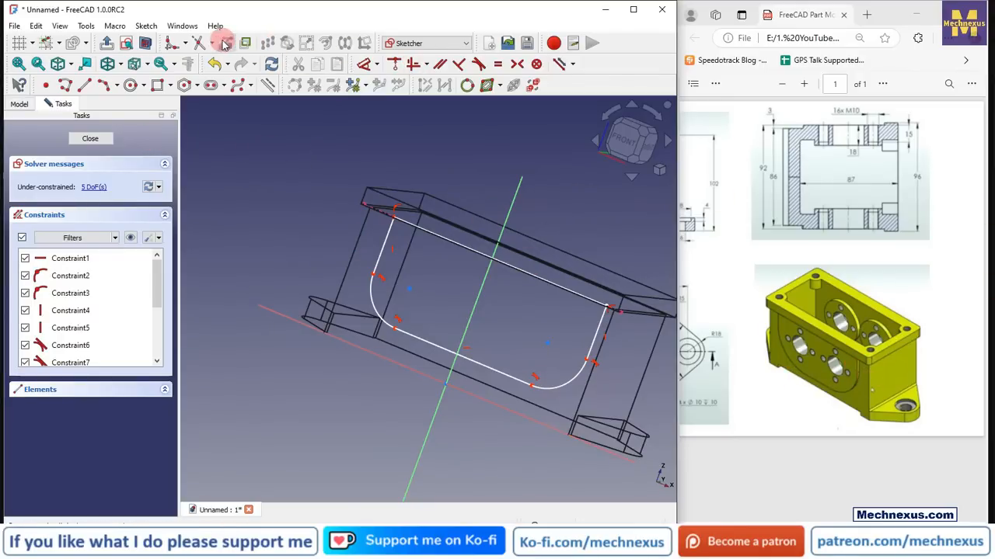
left_click(360, 231)
left_click(603, 365)
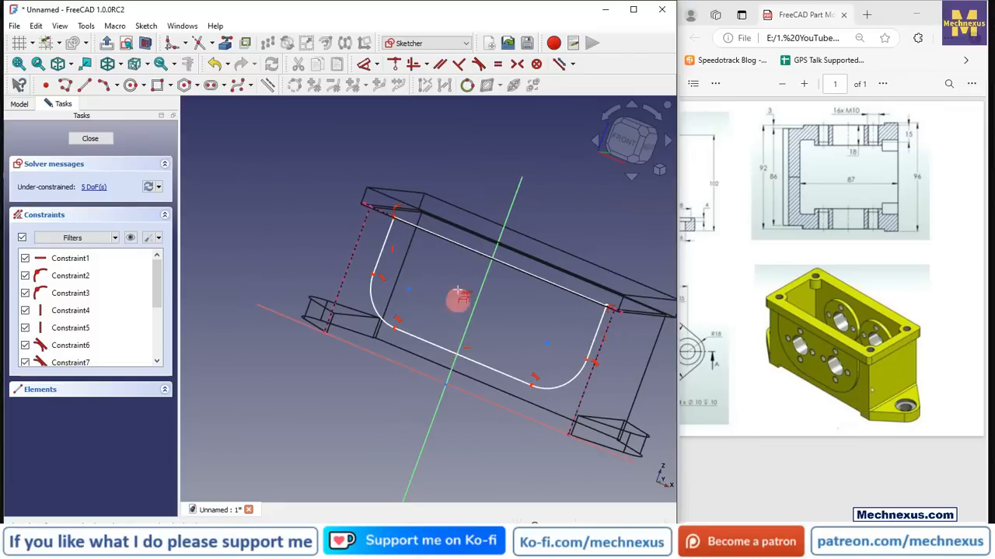
Step: Try an 18 mm horizontal dimension between the profile's upper right corner and the flange corner, and delete it
left_click(629, 138)
scroll(605, 189, "up", 2)
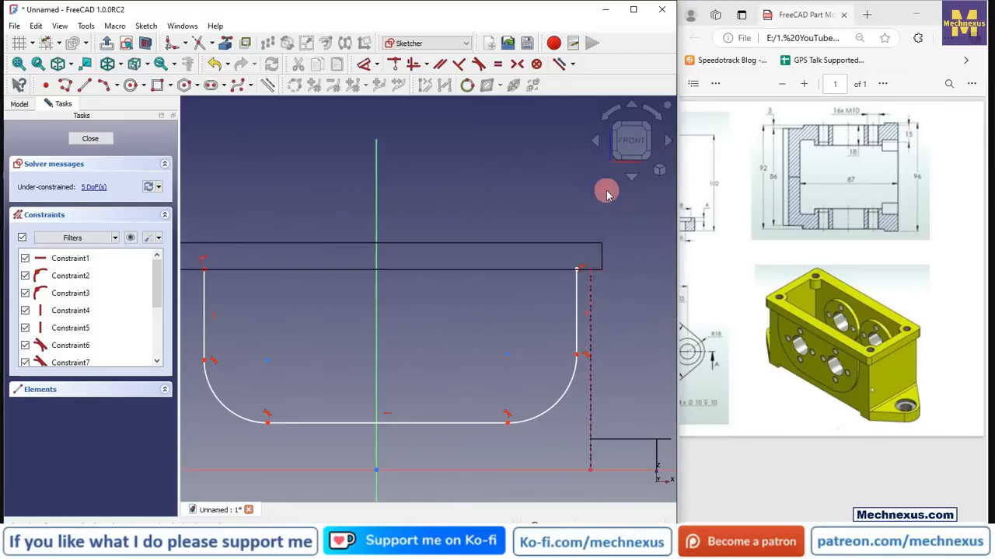
left_click(365, 64)
left_click(592, 269)
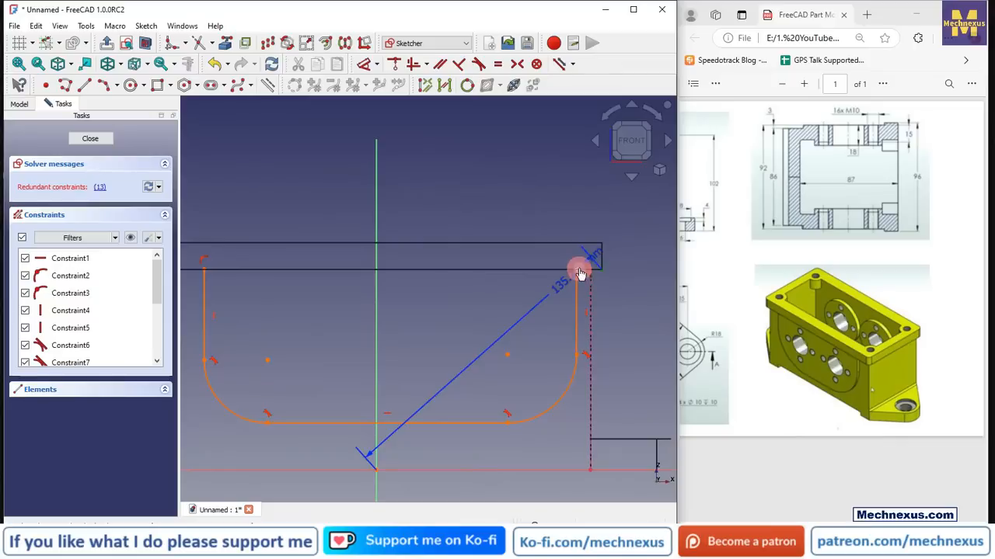
left_click(562, 200)
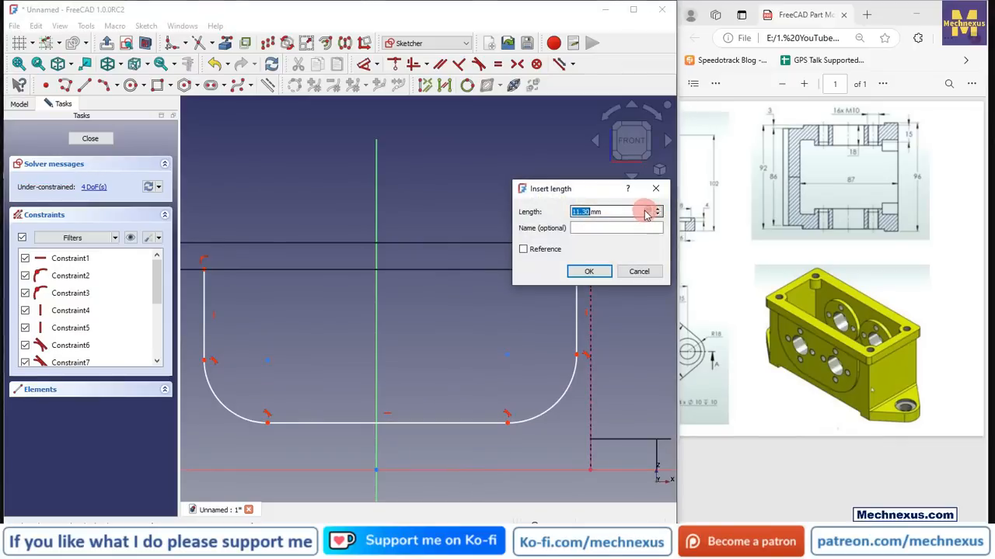
key("Return")
scroll(544, 208, "down", 2)
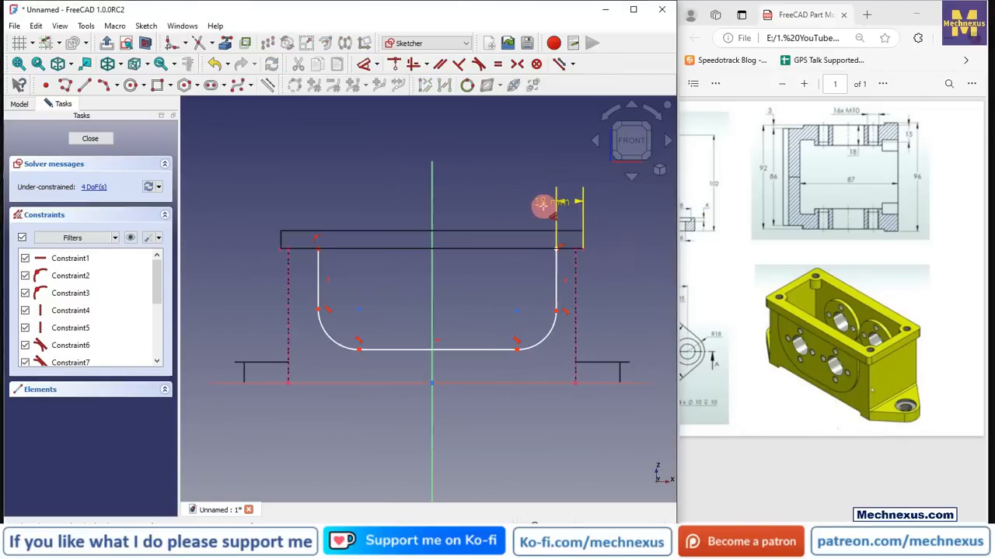
scroll(536, 254, "up", 3)
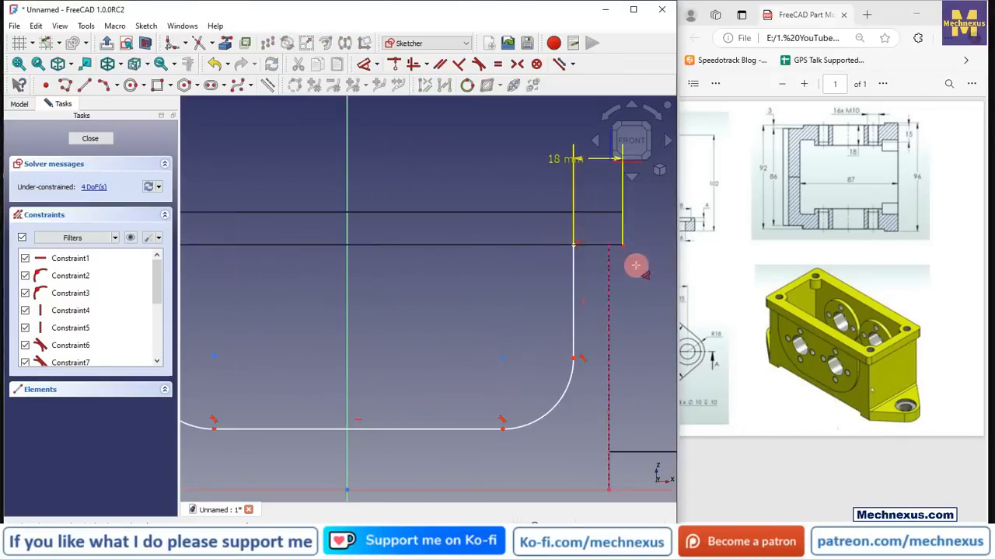
left_click(568, 166)
key("Delete")
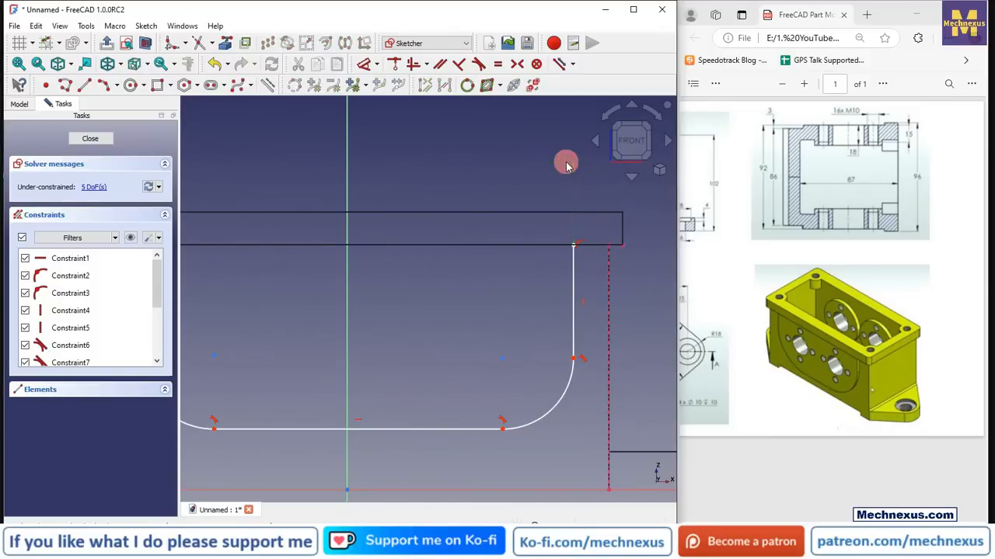
Step: Dimension the right side line 18 mm from the box body's projected right edge
scroll(594, 226, "up", 2)
left_click(364, 65)
left_click(616, 323)
left_click(564, 322)
left_click(582, 216)
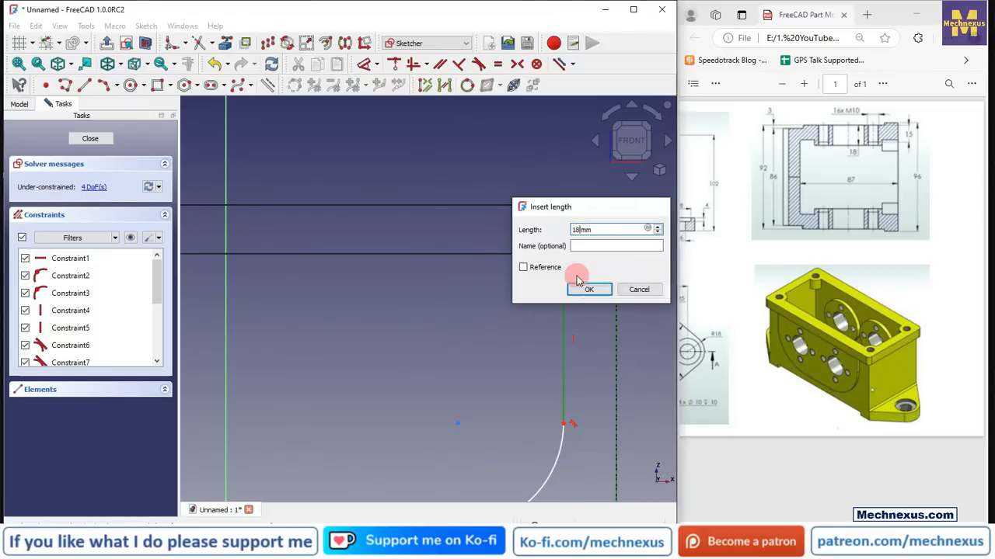
key("Return")
Step: Dimension the left side line 18 mm from the box body's projected left edge
scroll(578, 273, "down", 3)
scroll(468, 305, "down", 2)
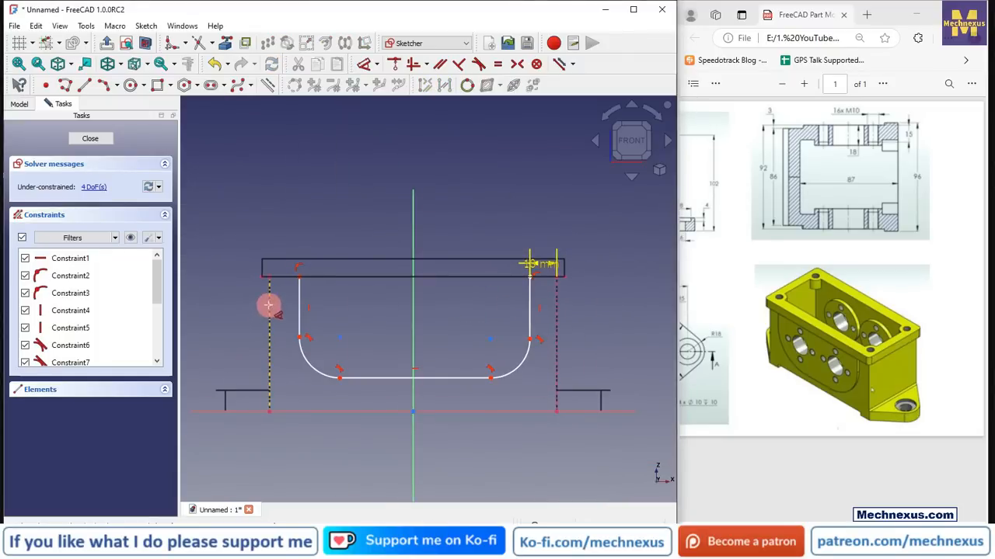
left_click(268, 306)
left_click(299, 305)
left_click(276, 230)
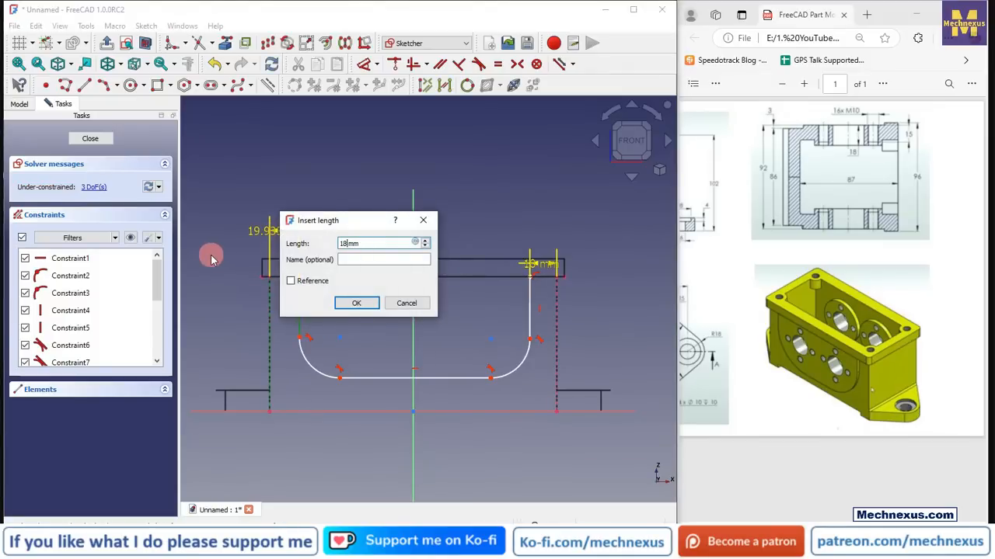
type("18")
key("Return")
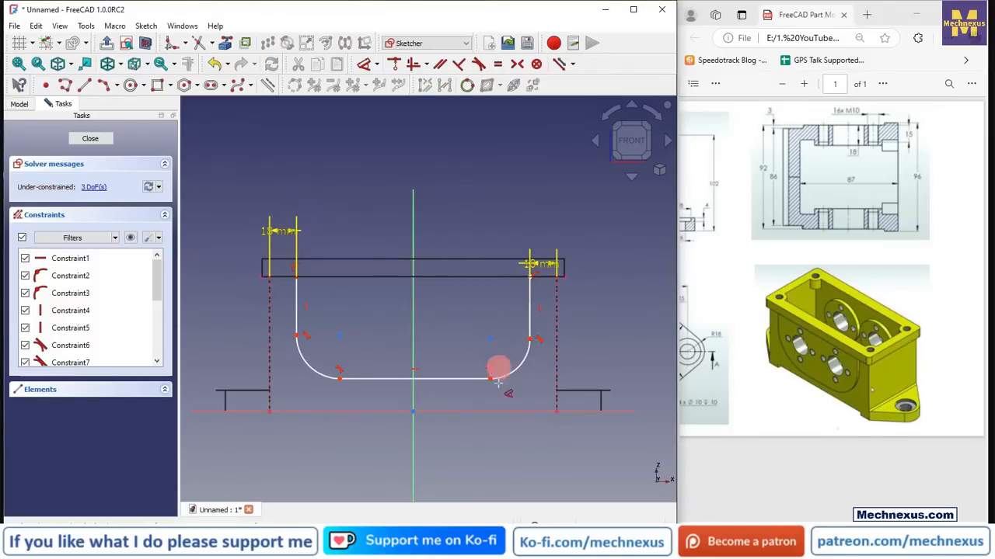
Step: Dimension the profile's bottom line 12 mm above the sketch origin
left_click(413, 411)
left_click(393, 379)
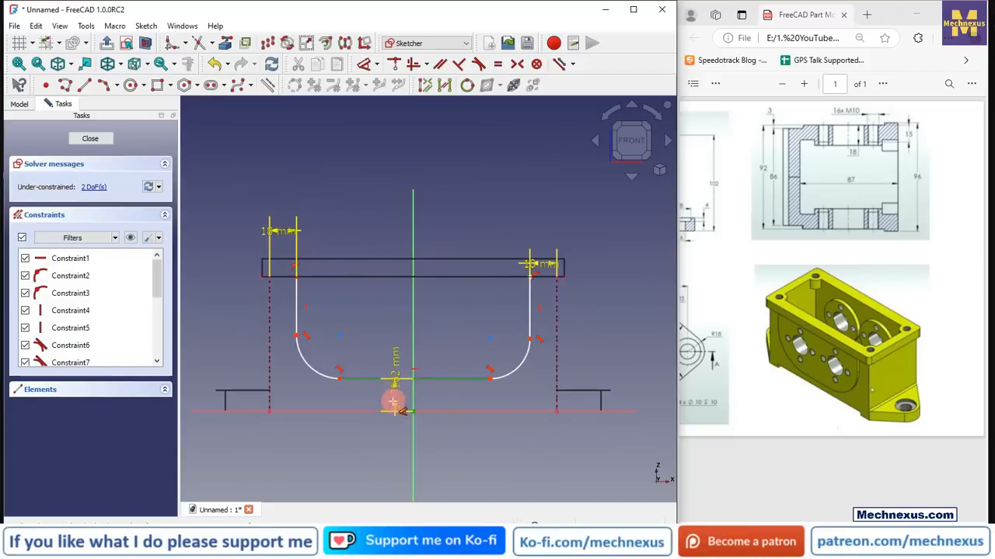
left_click(373, 450)
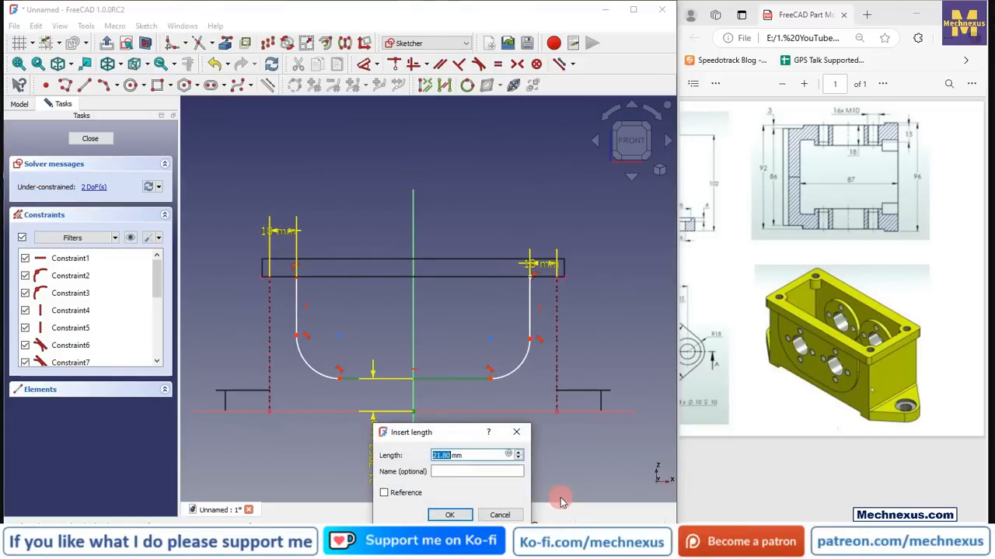
type("18")
key("Return")
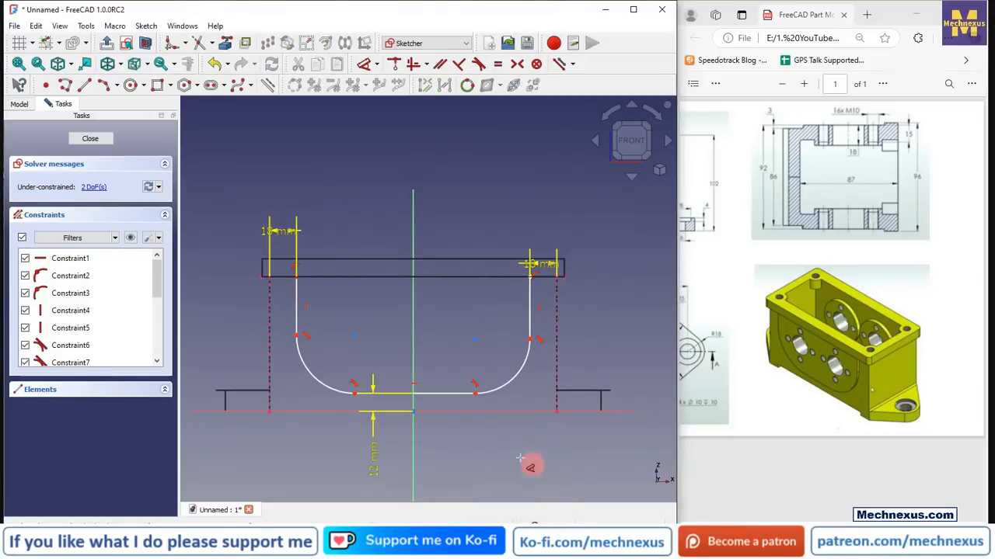
Step: Dimension the left corner arc's center 58 mm above the box body's lower left corner
scroll(375, 381, "up", 1)
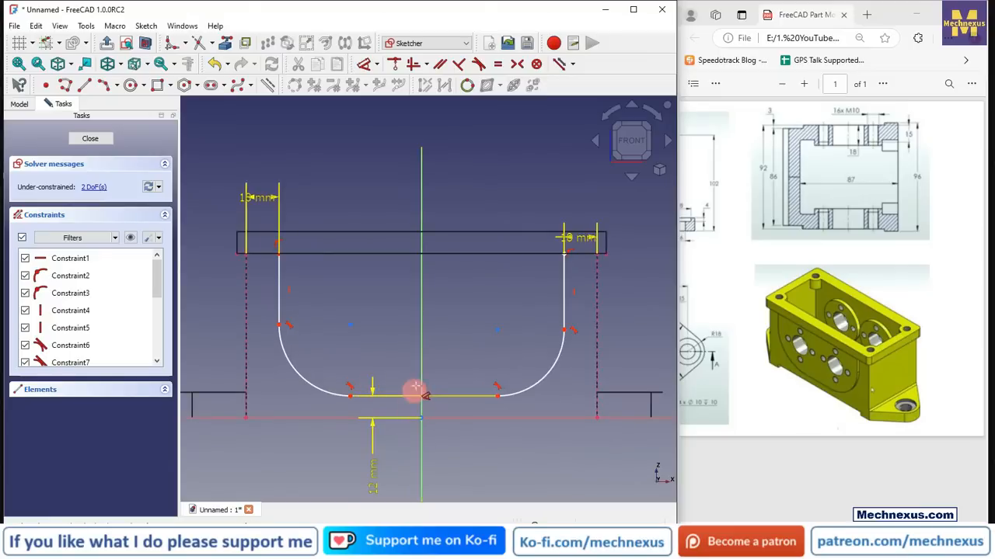
scroll(427, 369, "down", 1)
left_click(426, 371)
left_click(278, 408)
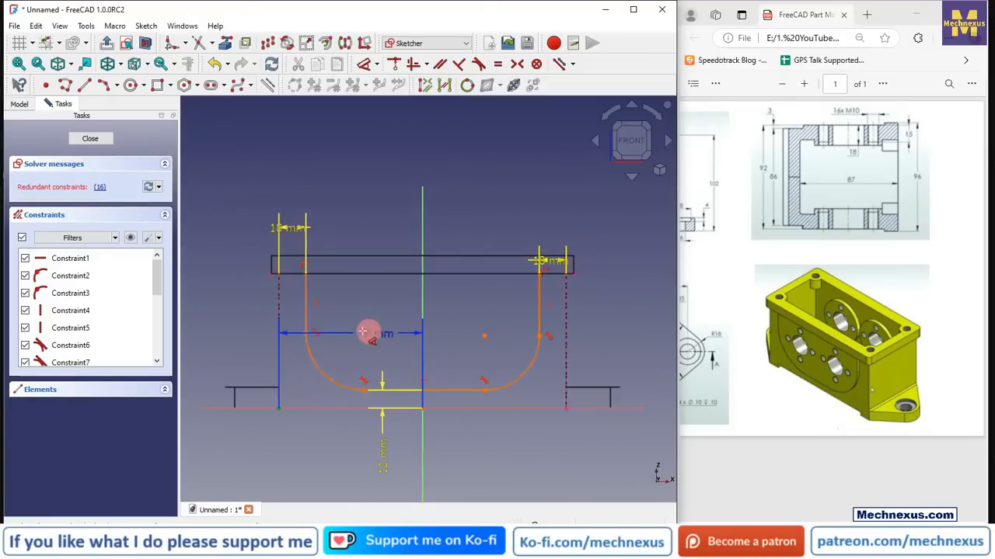
left_click(367, 332)
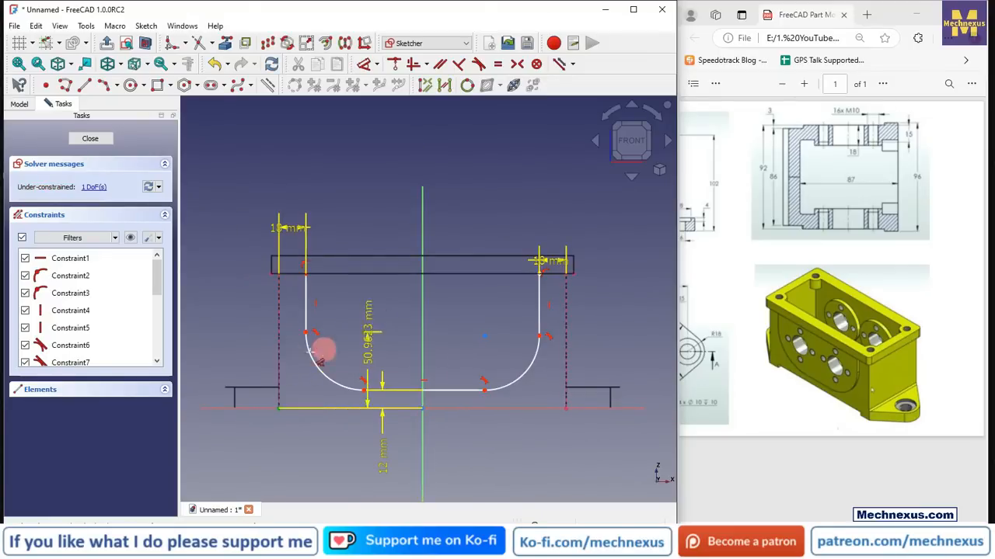
left_click(221, 363)
type("58")
key("Return")
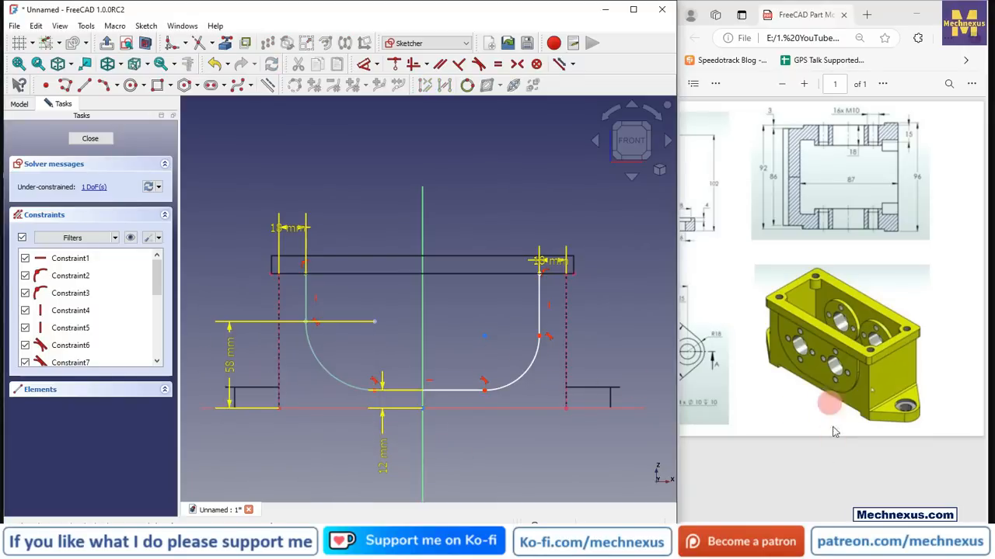
Step: Check the front view in the reference drawing and reopen the front-face profile sketch for editing
left_click(847, 516)
scroll(751, 511, "down", 5)
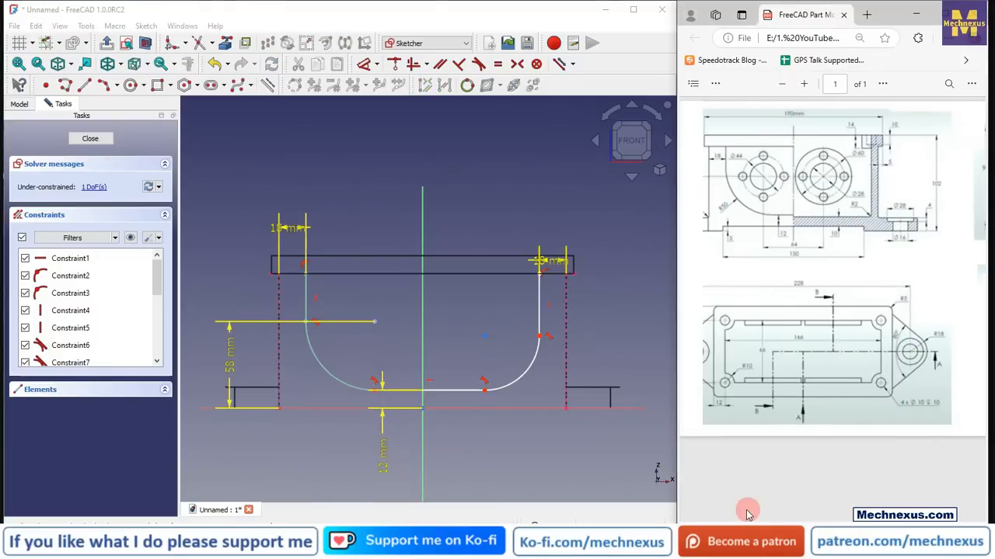
scroll(731, 509, "up", 2, "ctrl")
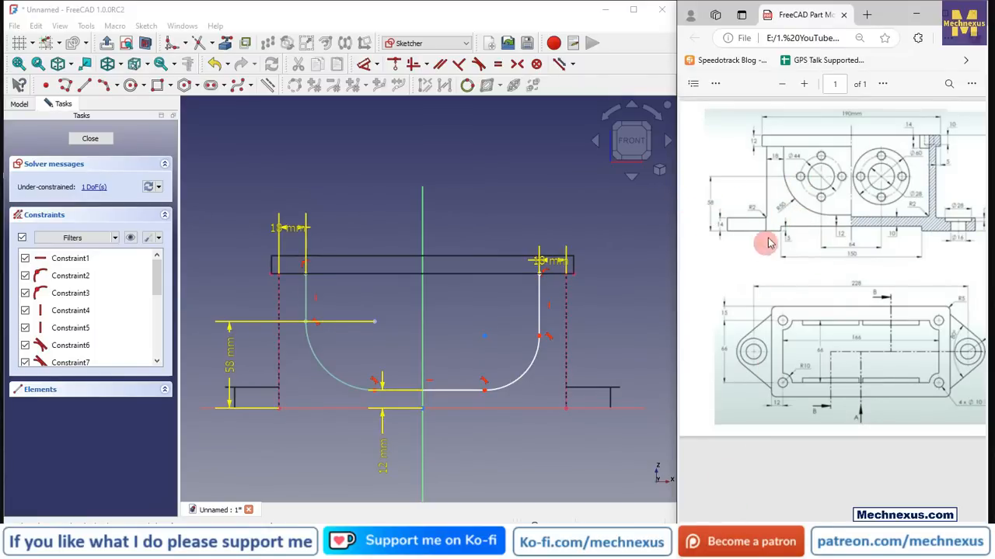
left_click(342, 379)
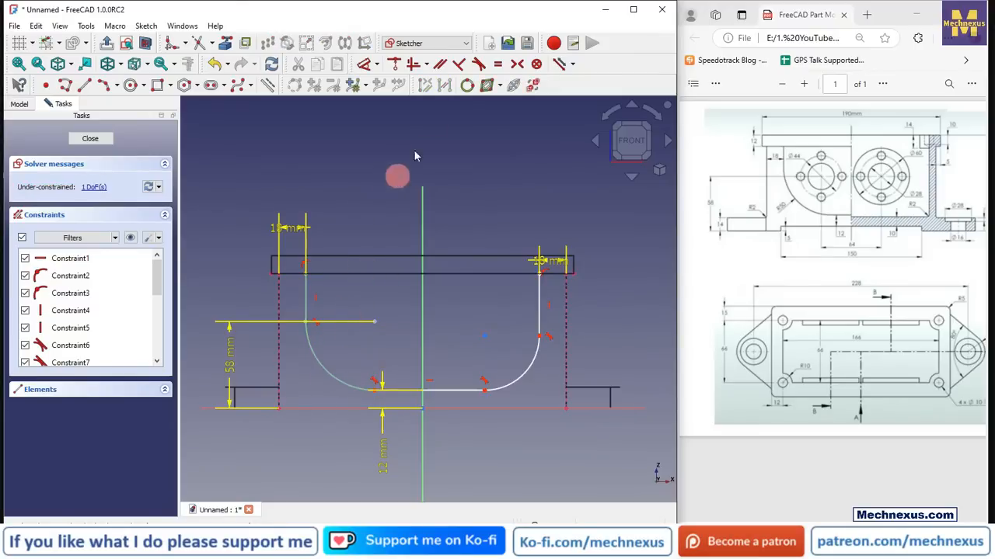
left_click(364, 64)
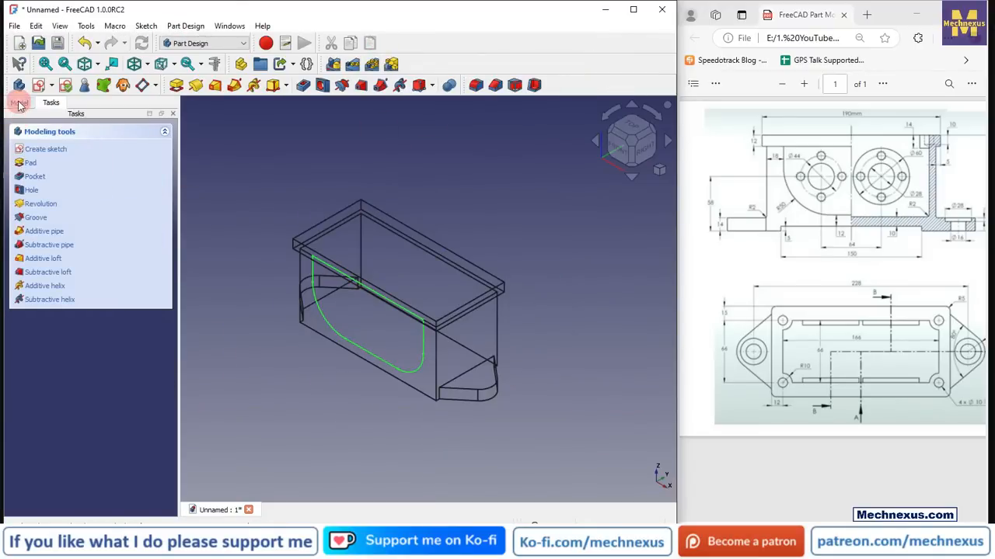
left_click(19, 102)
double_click(72, 213)
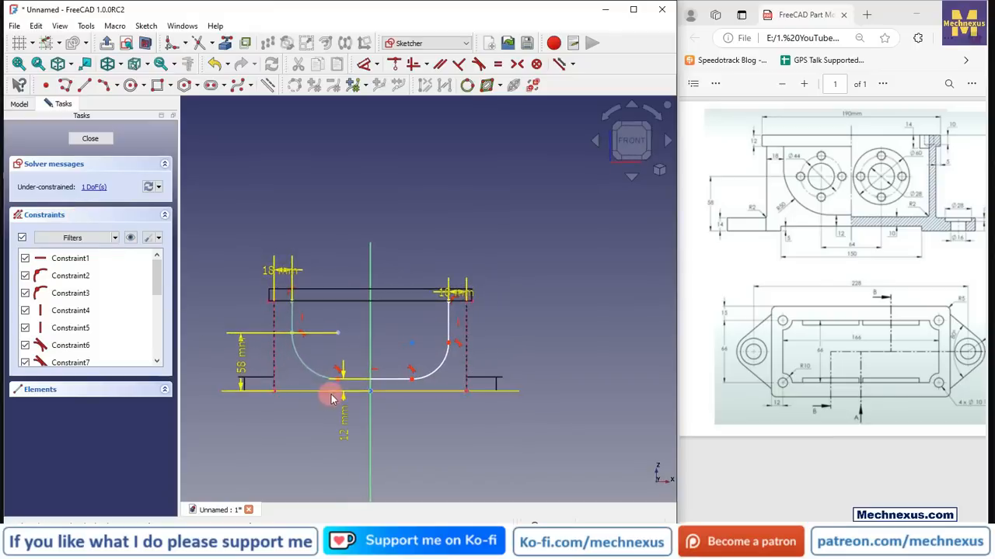
left_click(379, 85)
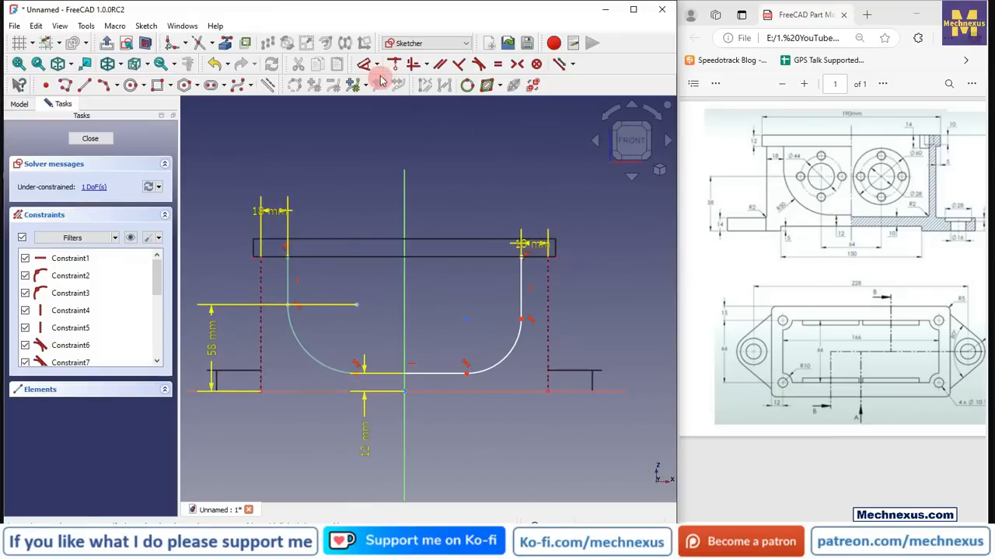
left_click(379, 65)
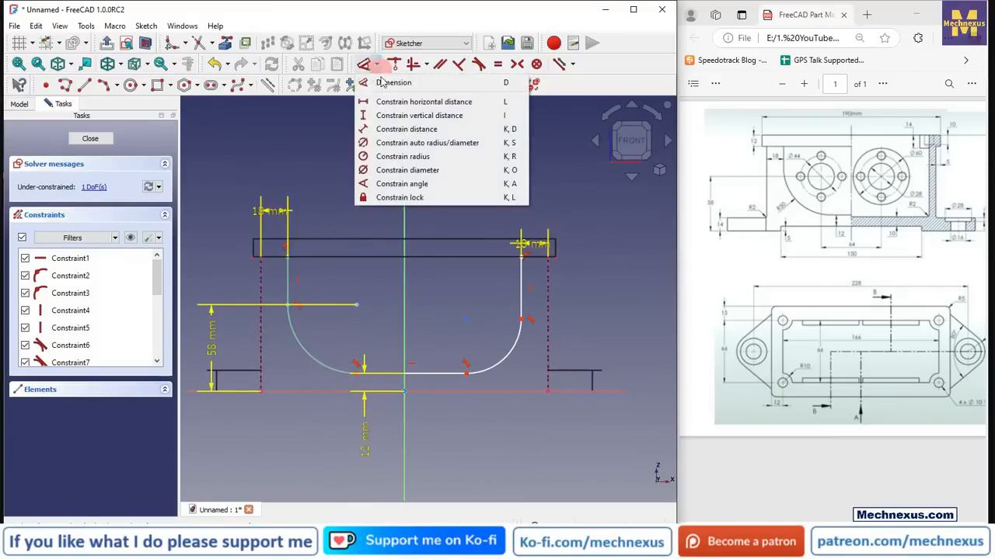
left_click(381, 158)
left_click(313, 359)
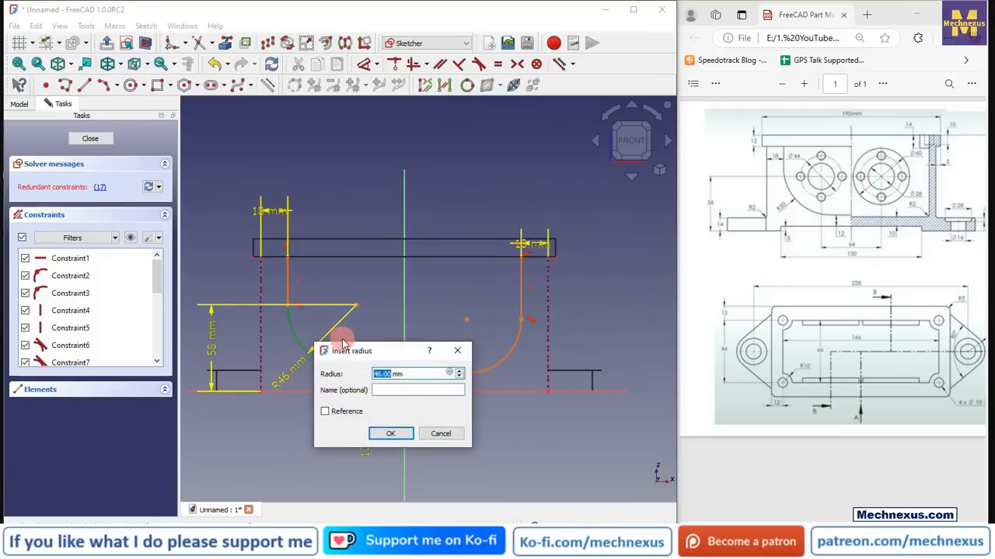
left_click(440, 434)
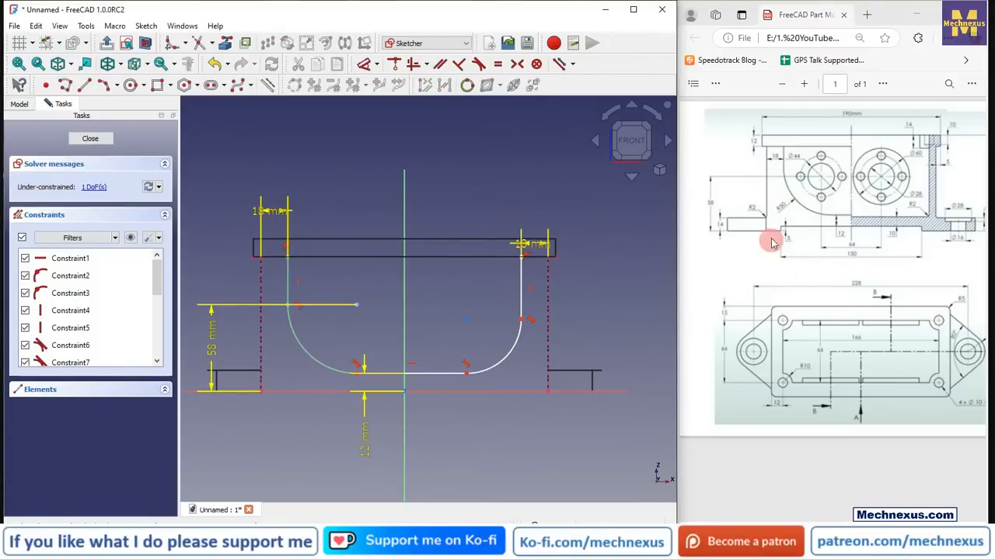
Step: Apply an equal constraint between the two lower corner arcs of the front-face profile
left_click(327, 373)
left_click(502, 360)
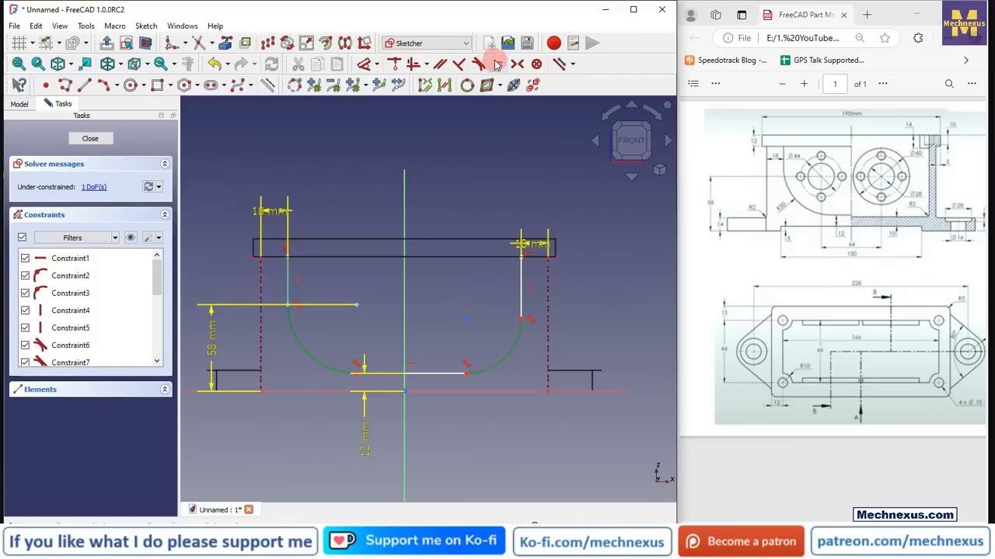
left_click(497, 64)
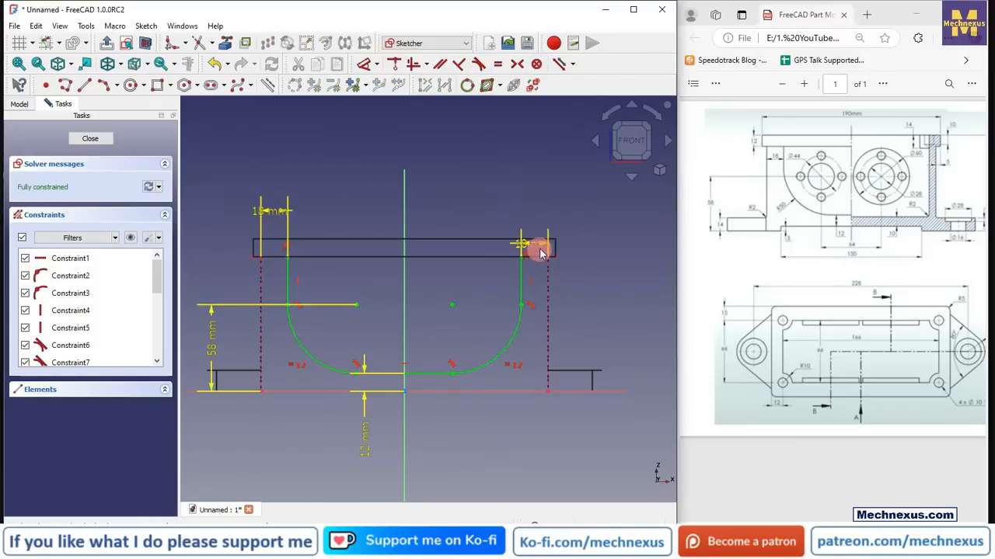
Step: Move both 18 mm dimension labels outward, clear of the profile, and close the sketch
left_click_drag(547, 245, 594, 211)
scroll(473, 290, "down", 1)
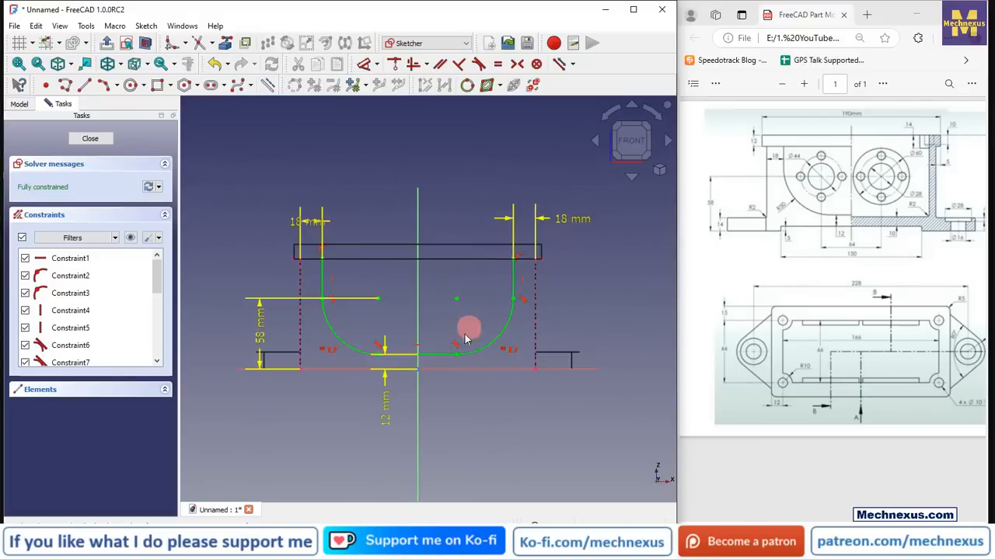
left_click_drag(291, 216, 261, 211)
key("0")
left_click(87, 140)
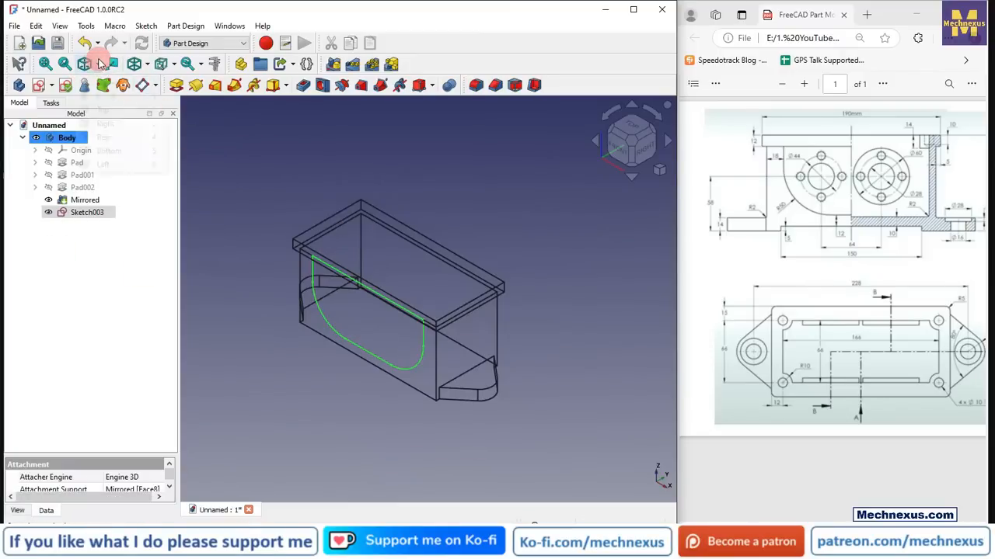
Step: Change the model's display style to Flat lines
left_click(98, 63)
left_click(147, 64)
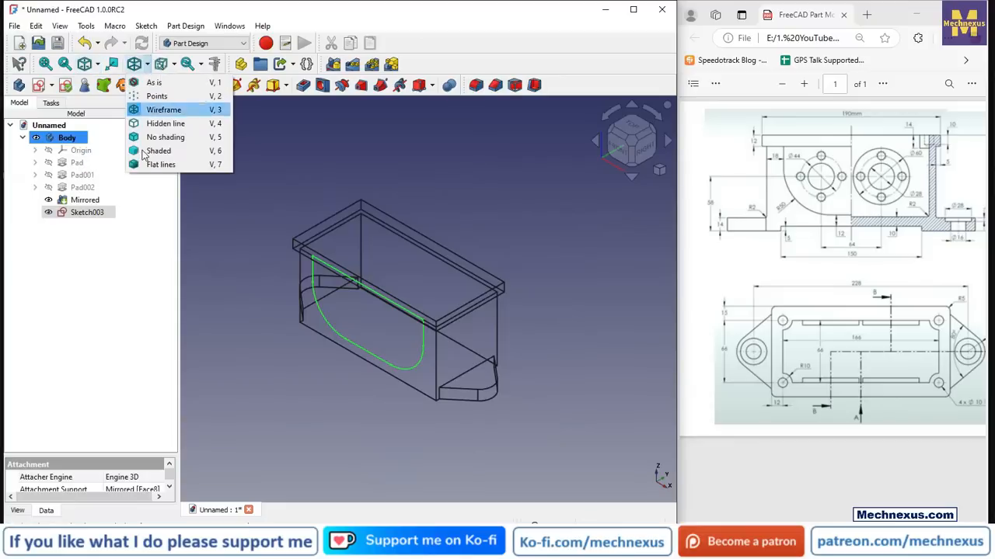
left_click(156, 151)
left_click(267, 178)
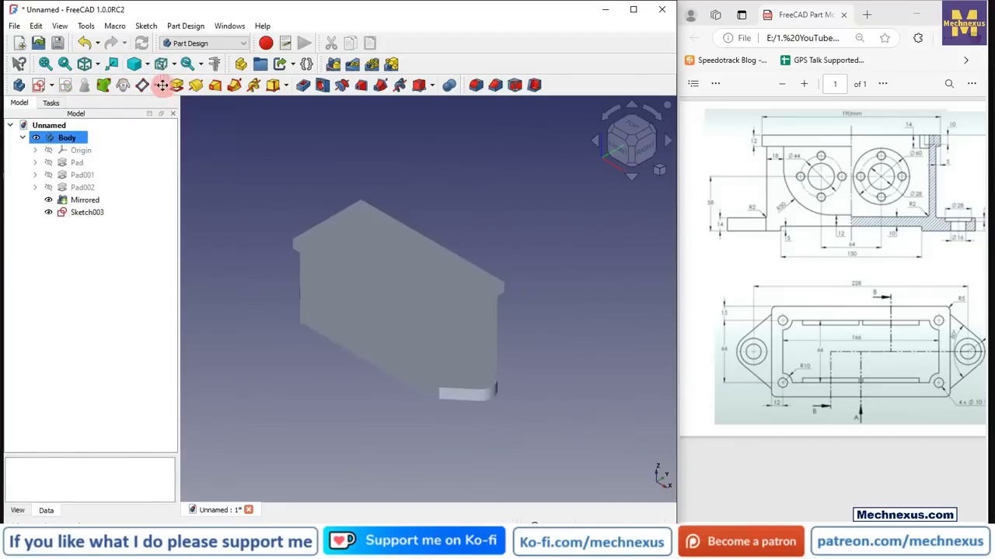
left_click(153, 66)
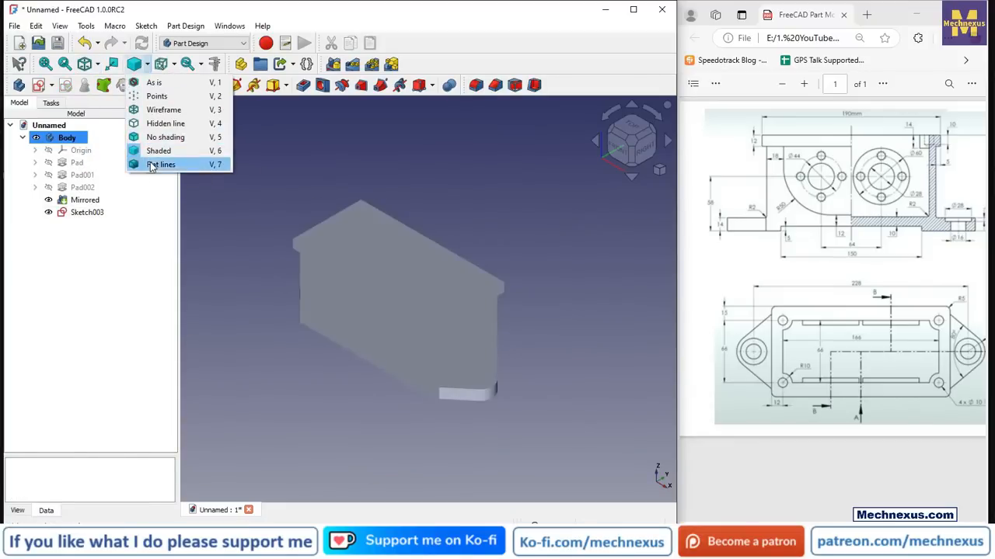
left_click(159, 164)
Step: Pad the rounded front-face profile sketch 3 mm along the sketch normal
left_click(87, 214)
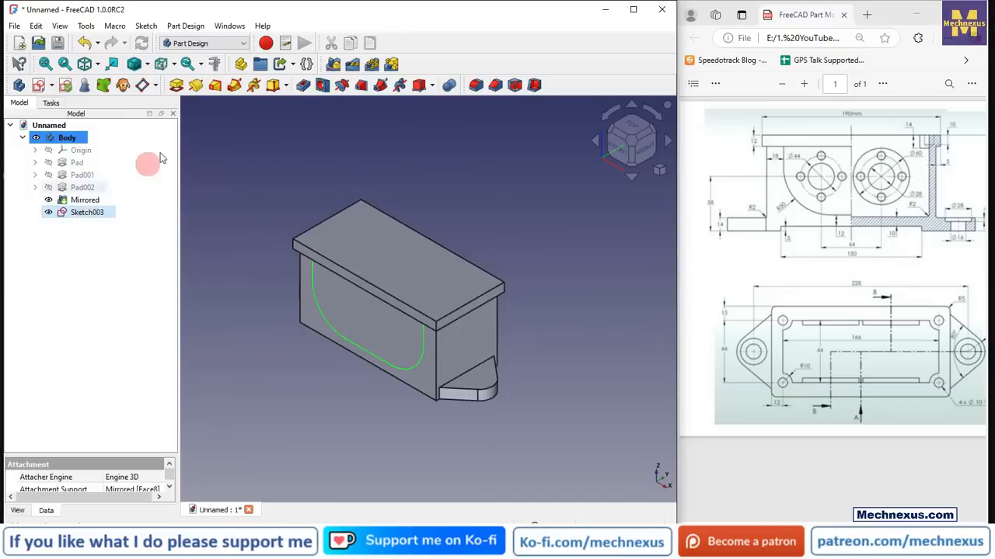
left_click(176, 86)
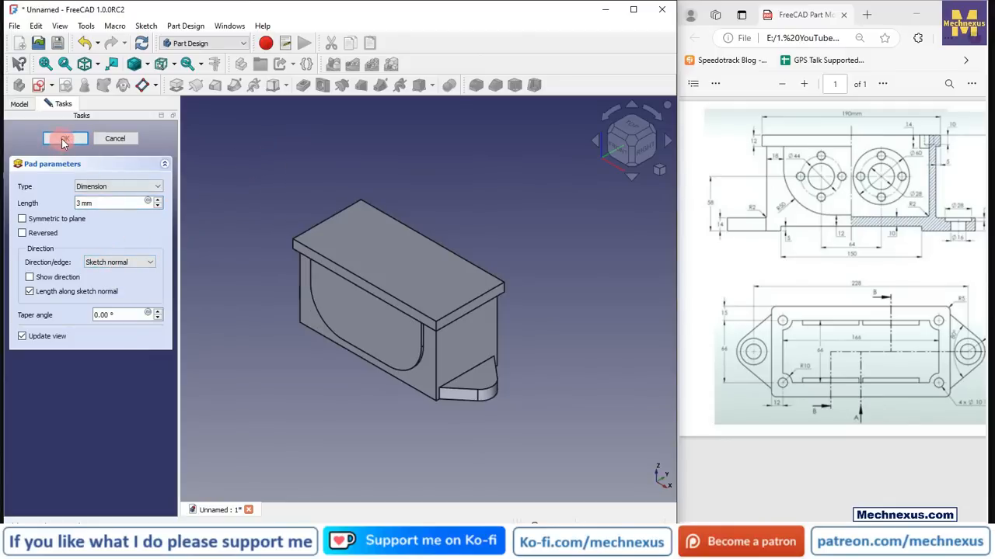
key("Return")
Step: Mirror the rounded front pad about the Base XZ plane onto the back of the housing
left_click(97, 213)
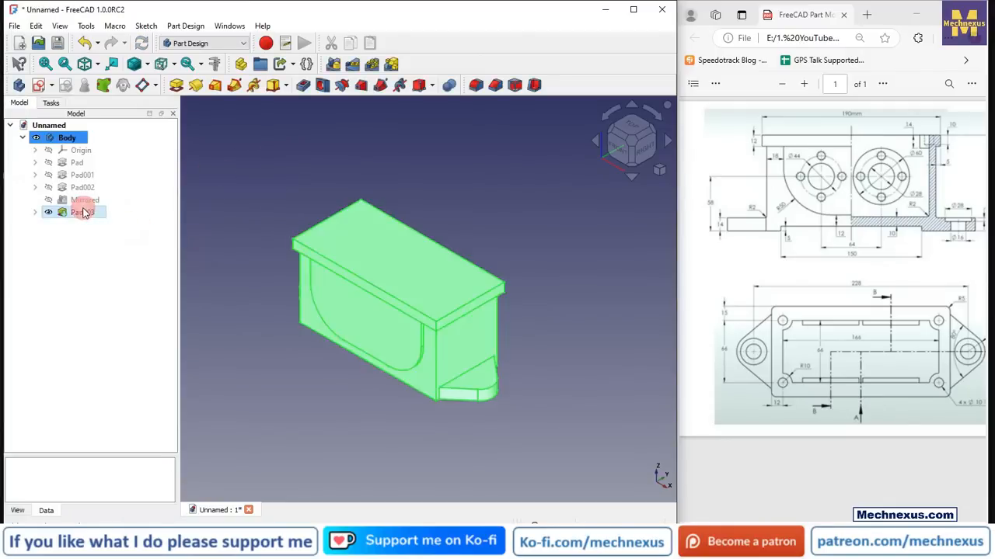
left_click(264, 91)
left_click(98, 380)
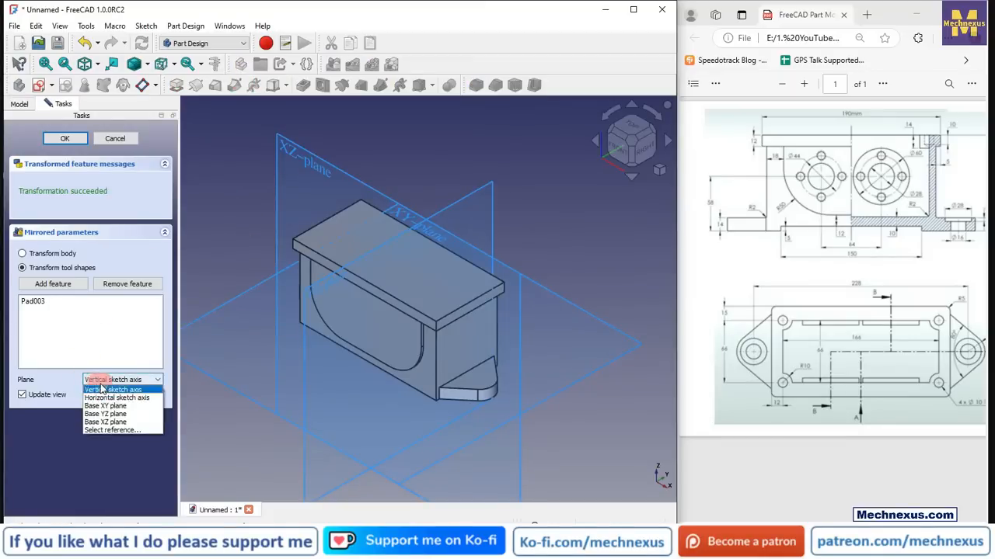
left_click(105, 422)
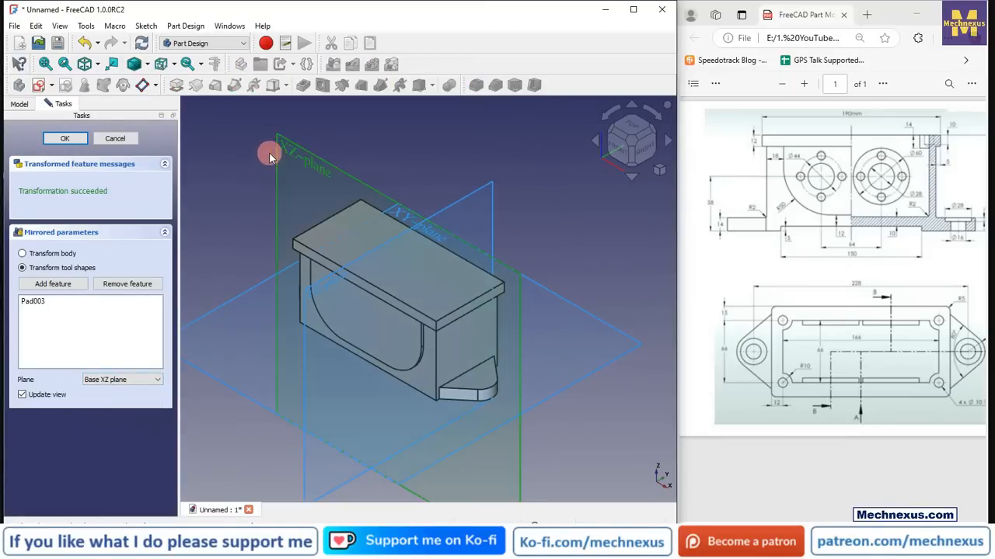
middle_click_drag(421, 285, 290, 329)
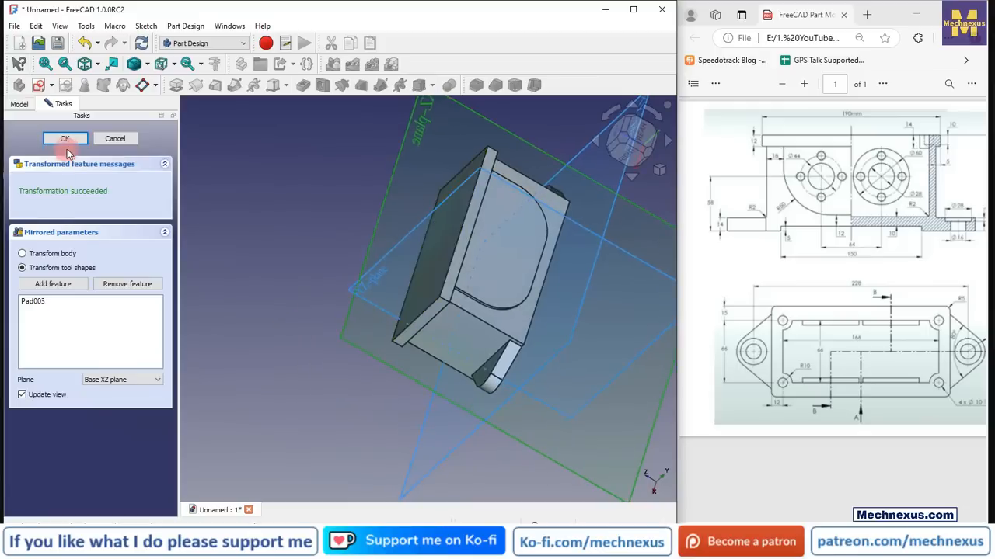
middle_click_drag(467, 355, 598, 244)
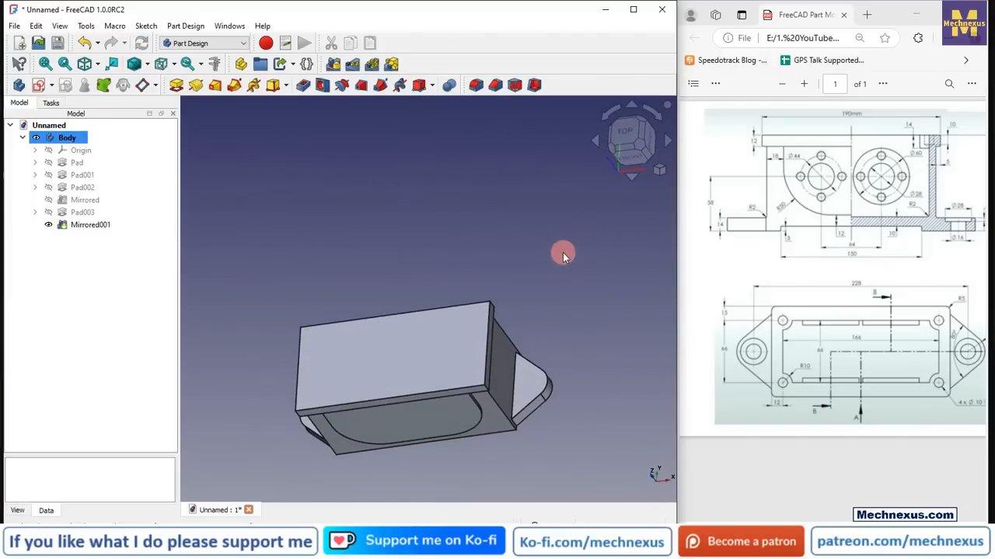
key("0")
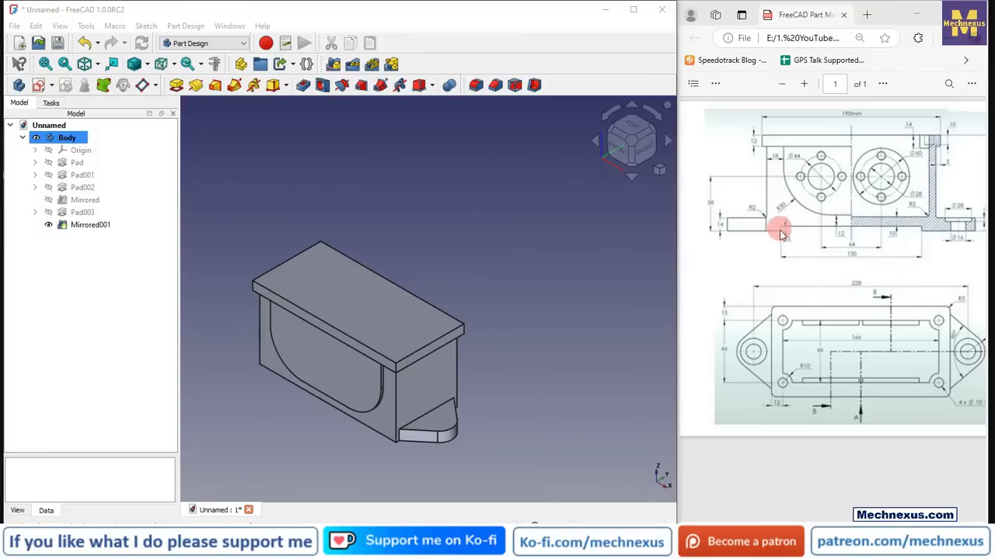
Step: Select the box body's front face around the rounded pad as the support for a new sketch
left_click(459, 221)
scroll(460, 221, "down", 2)
scroll(323, 391, "up", 3)
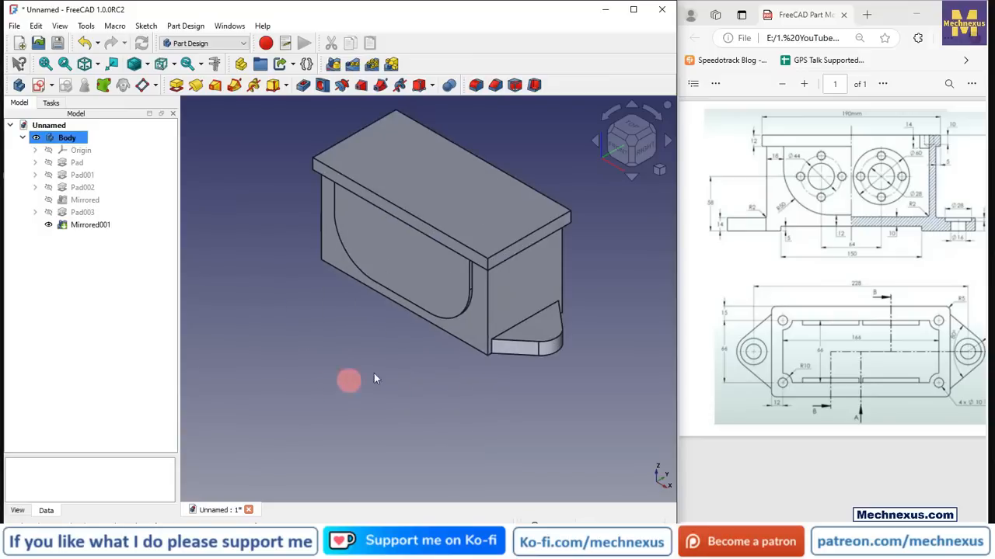
left_click(472, 335)
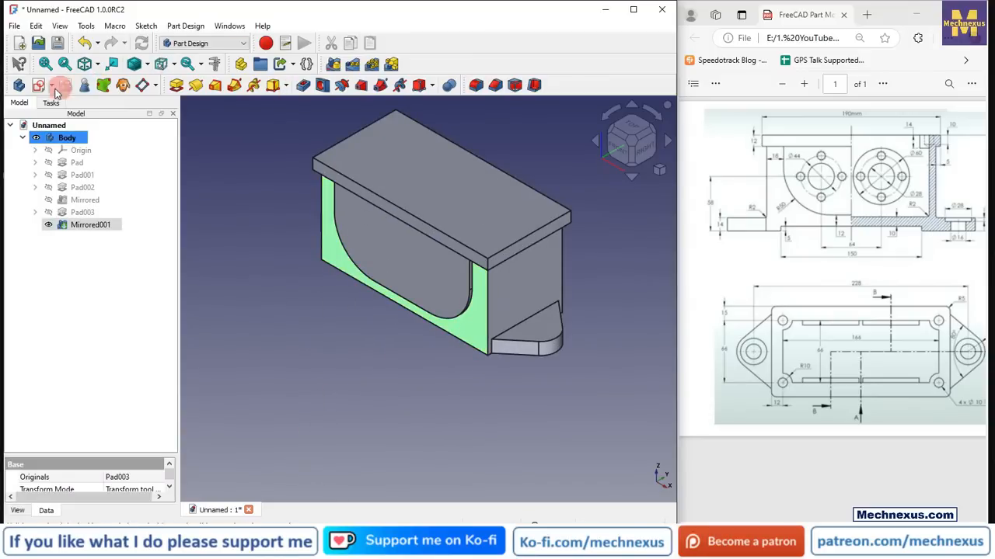
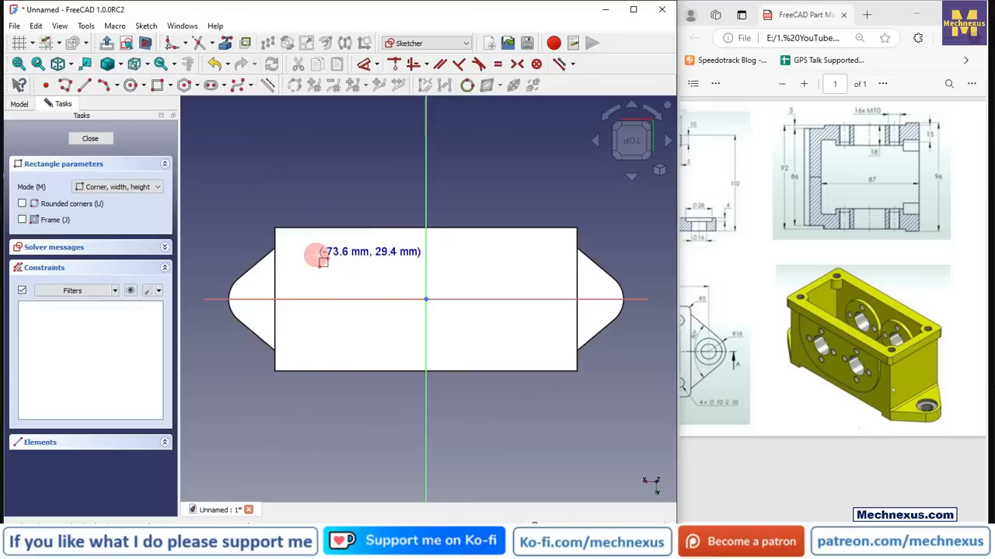
Step: Draw a rectangle around the origin on the housing's top face and display the model in wireframe
right_click(498, 431)
scroll(315, 286, "up", 1)
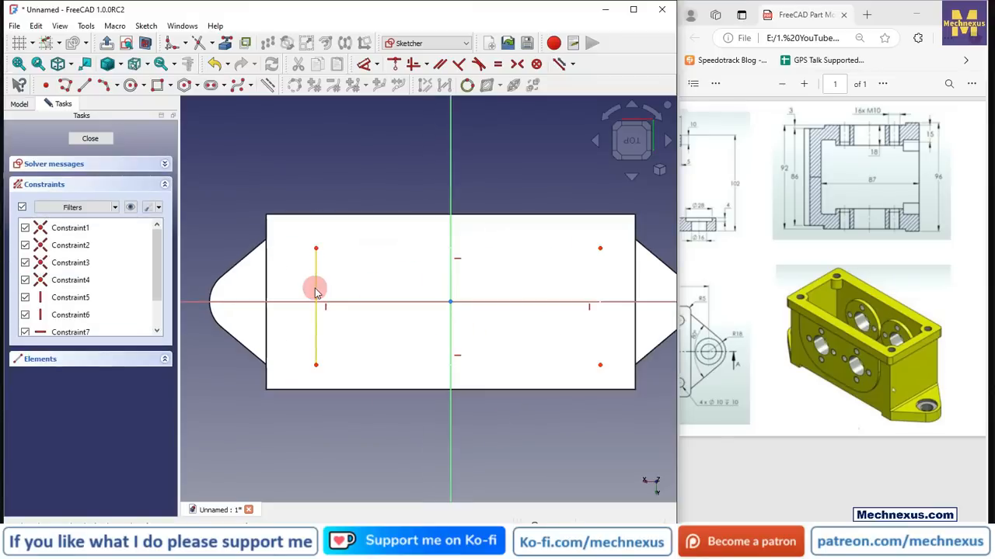
left_click(121, 65)
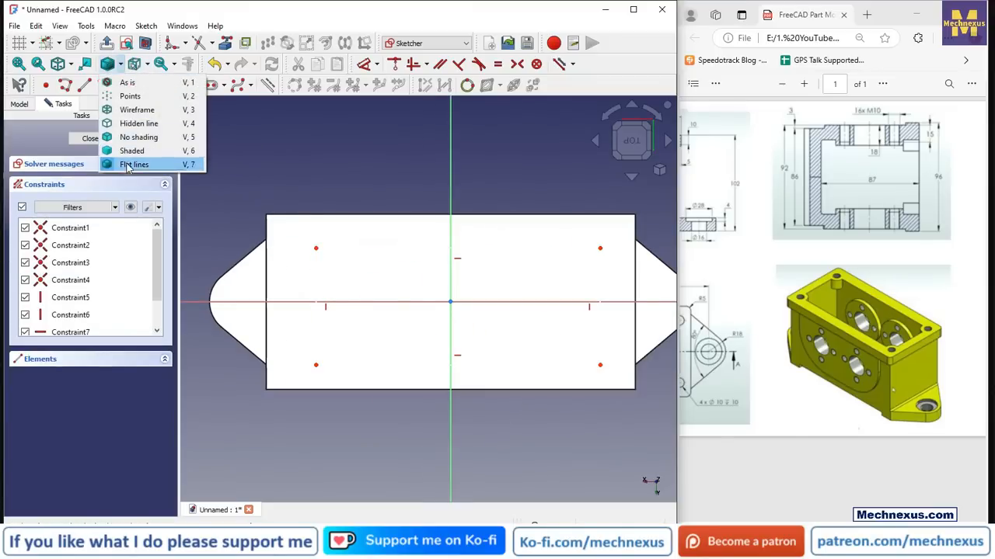
left_click(131, 110)
left_click(382, 281)
scroll(454, 319, "up", 1)
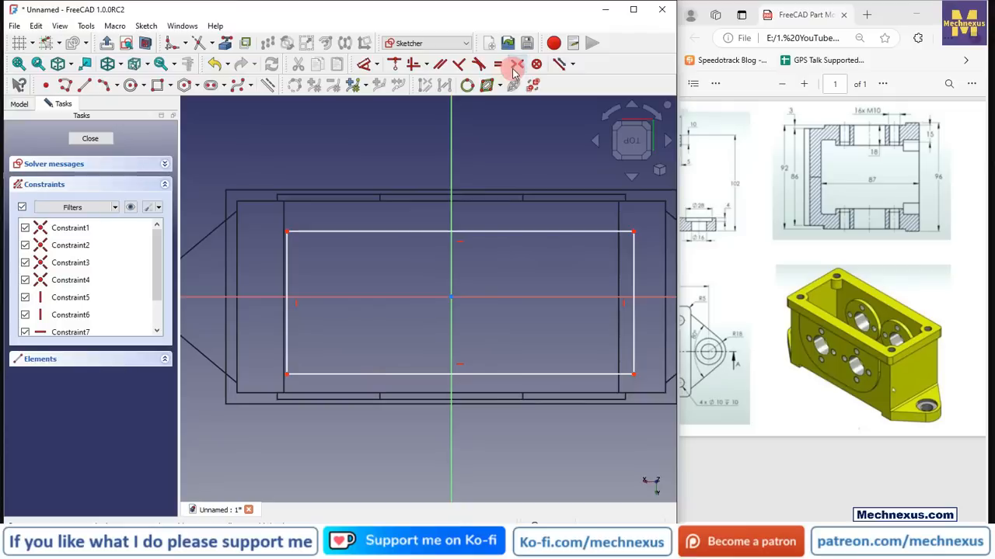
Step: Constrain two opposite corners of the top-face rectangle symmetric about the sketch origin
left_click(288, 375)
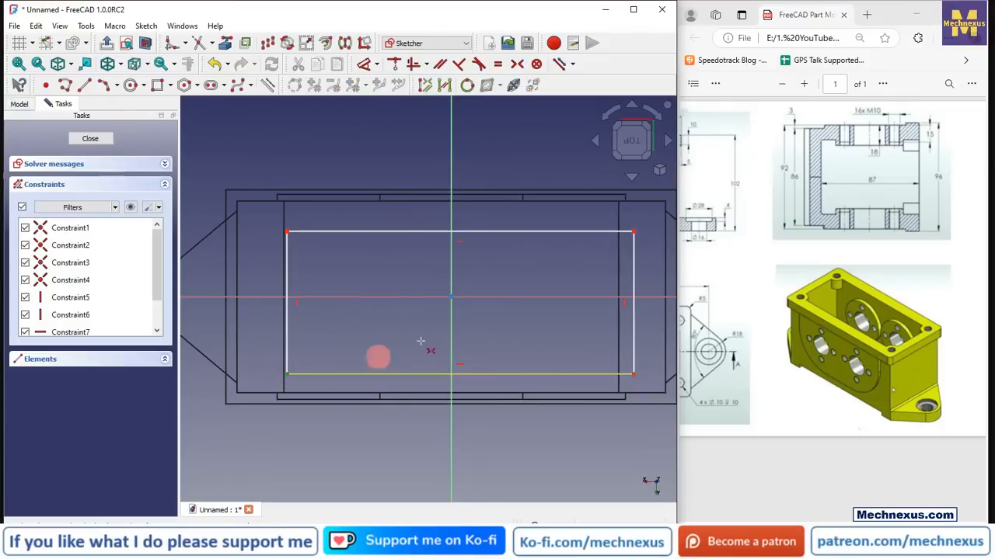
left_click(634, 230)
left_click(452, 297)
key("s")
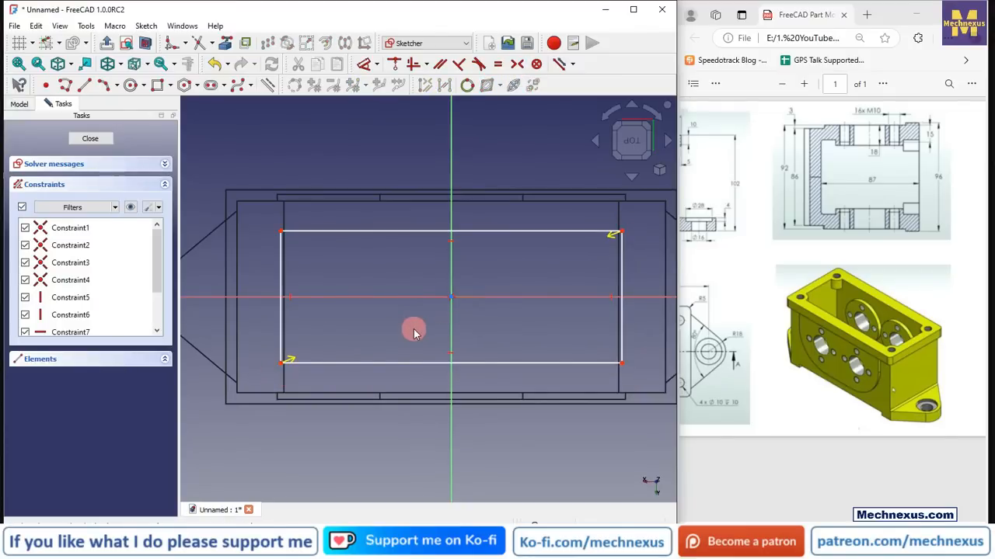
Step: Check the top view in the reference drawing and dimension the rectangle's vertical side 66 mm
left_click_drag(897, 523, 788, 522)
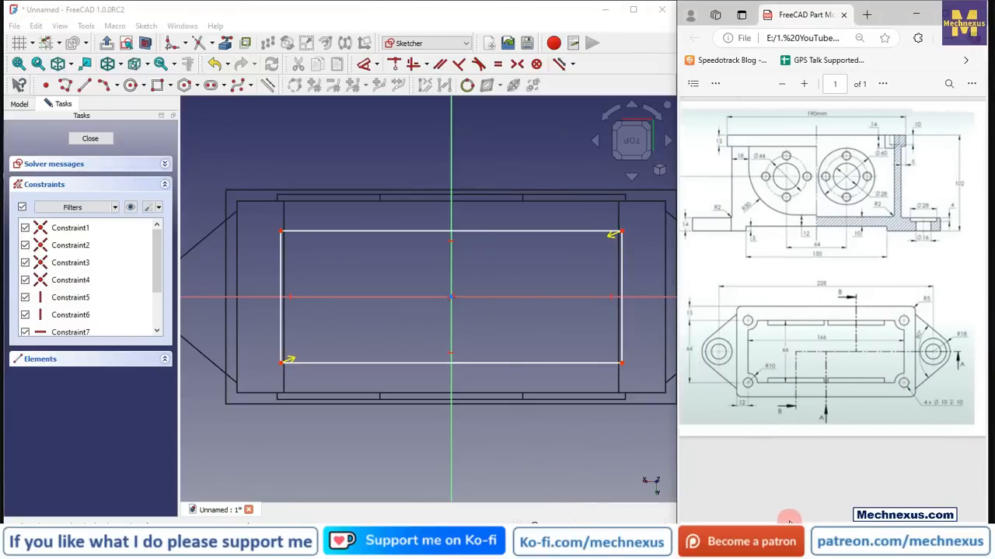
left_click_drag(789, 522, 788, 522)
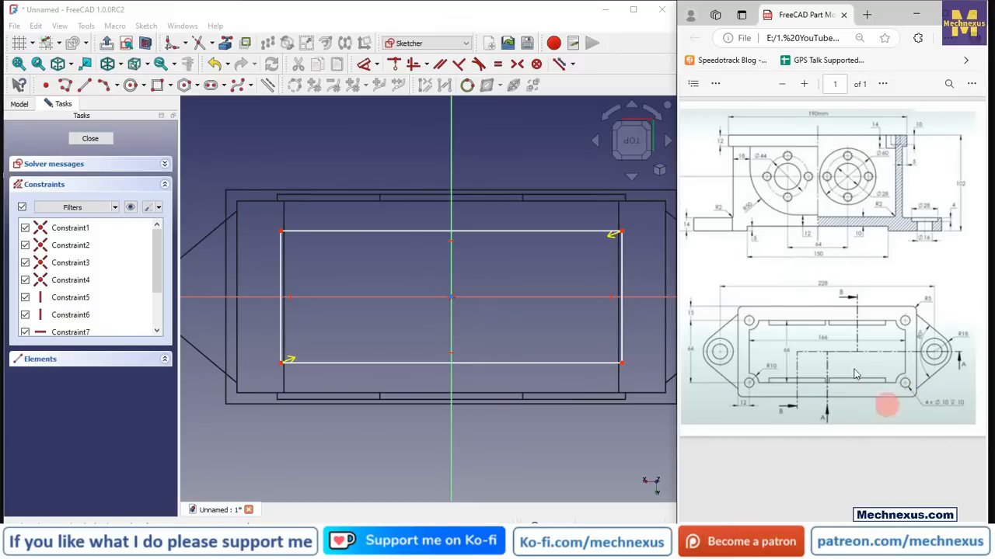
left_click(365, 65)
left_click(625, 286)
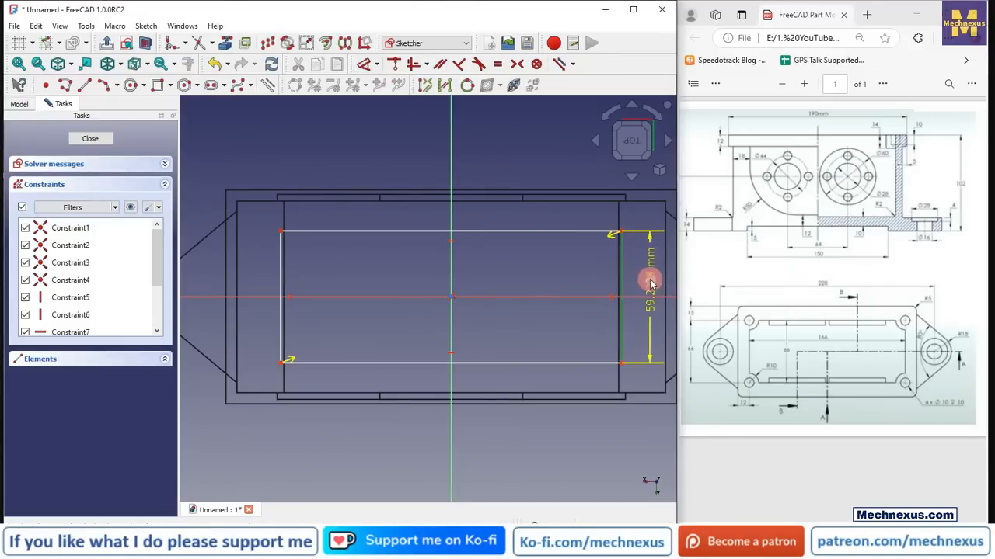
left_click(649, 281)
type("66")
key("Return")
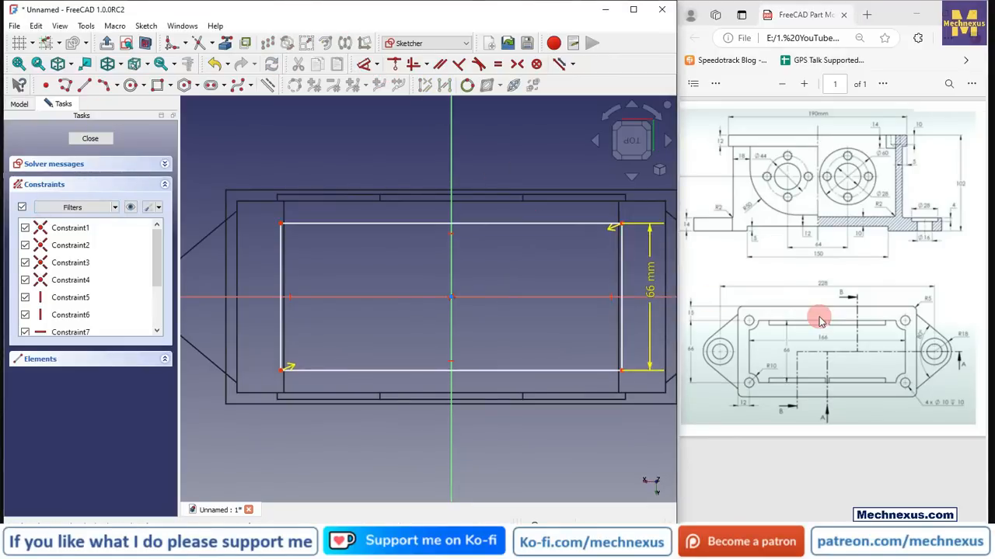
Step: Dimension the rectangle's horizontal side 166 mm and close the top-face sketch
left_click(466, 227)
left_click(479, 152)
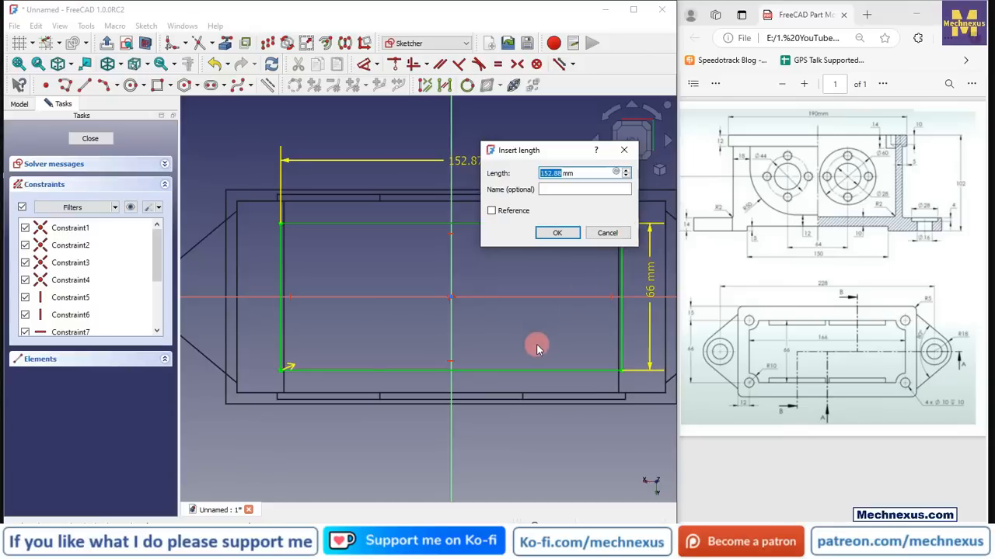
key("Return")
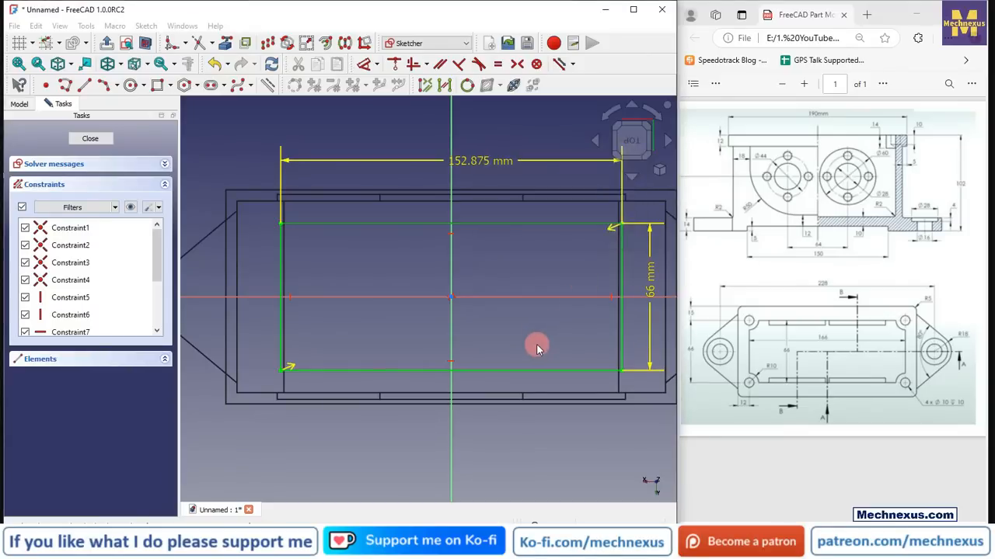
scroll(302, 321, "down", 2)
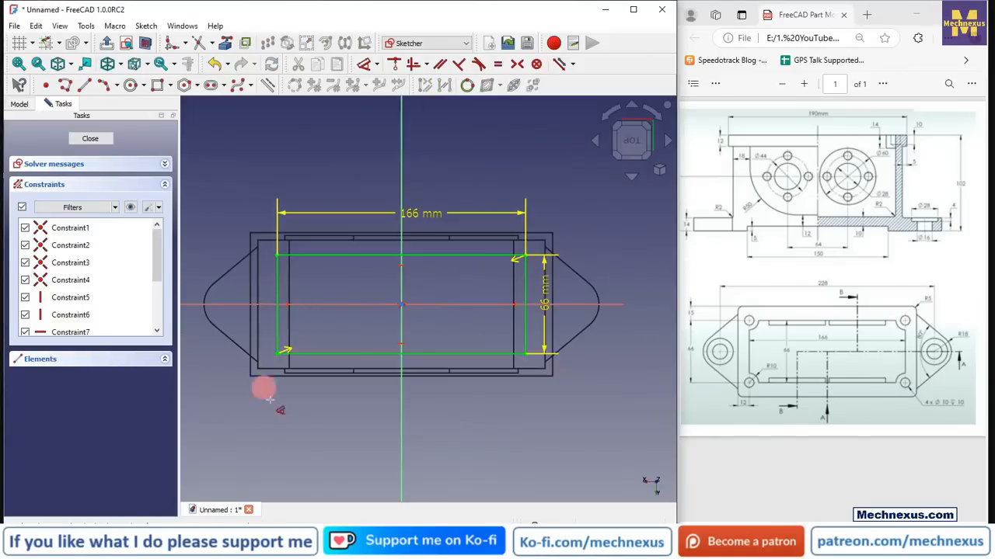
left_click(91, 139)
left_click(96, 63)
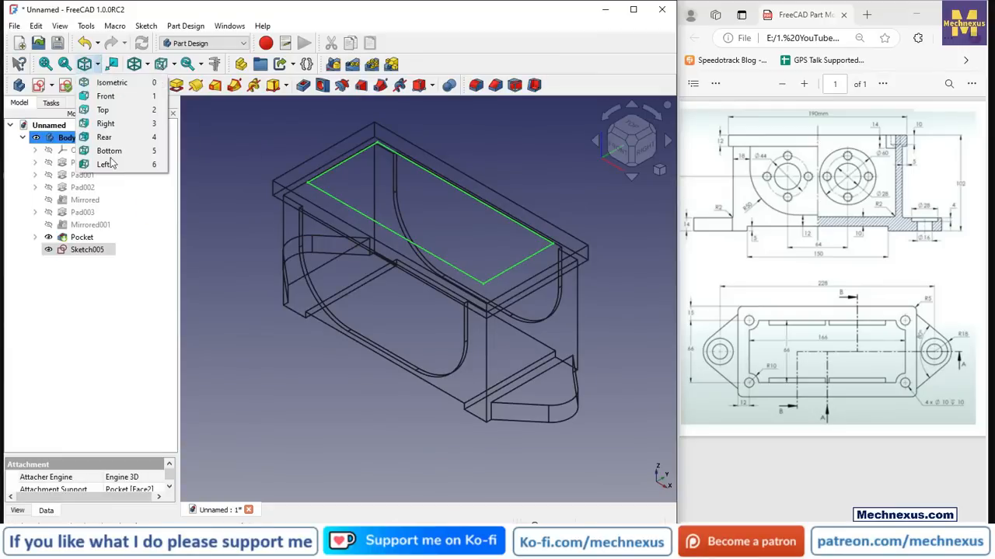
Step: Switch the model display from wireframe to flat lines
left_click(147, 64)
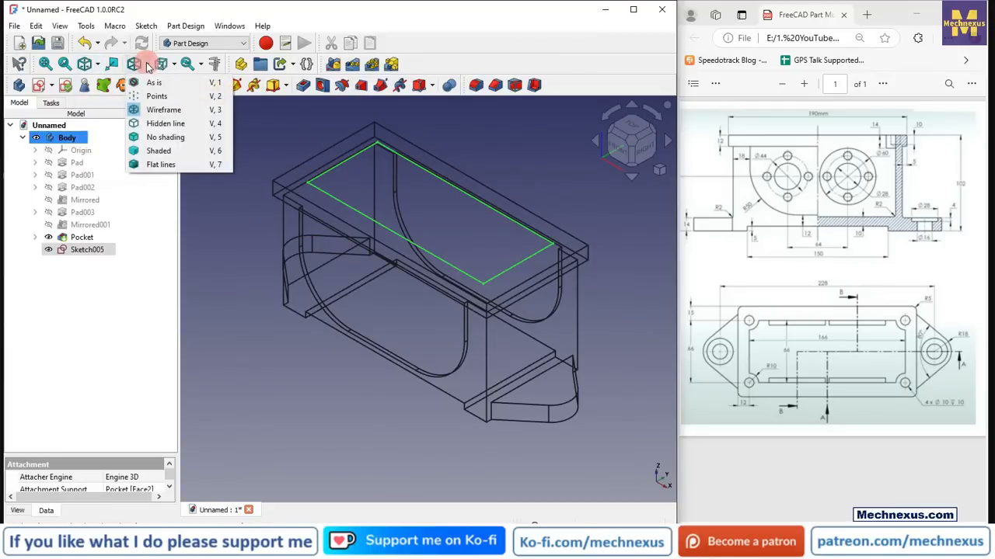
left_click(148, 154)
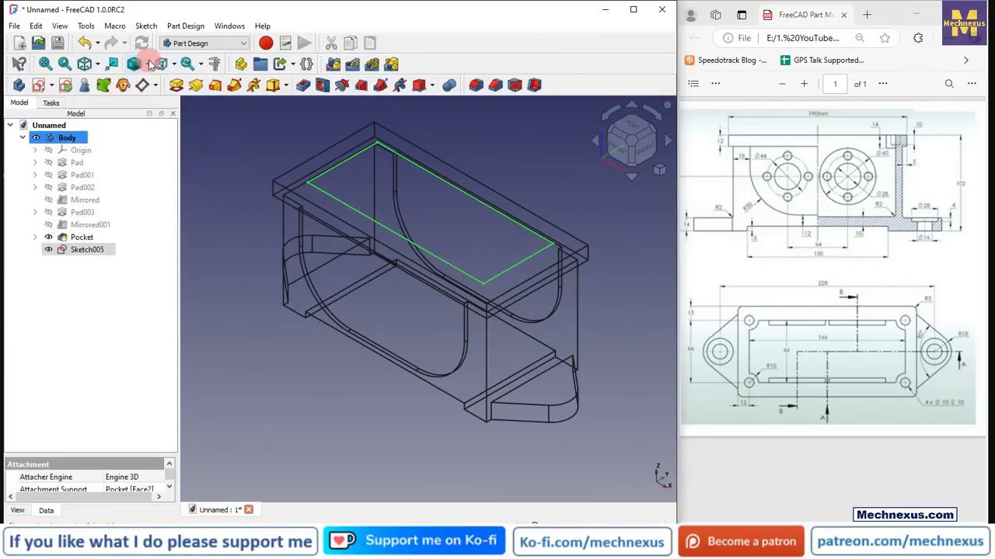
left_click(150, 66)
left_click(159, 151)
left_click(150, 66)
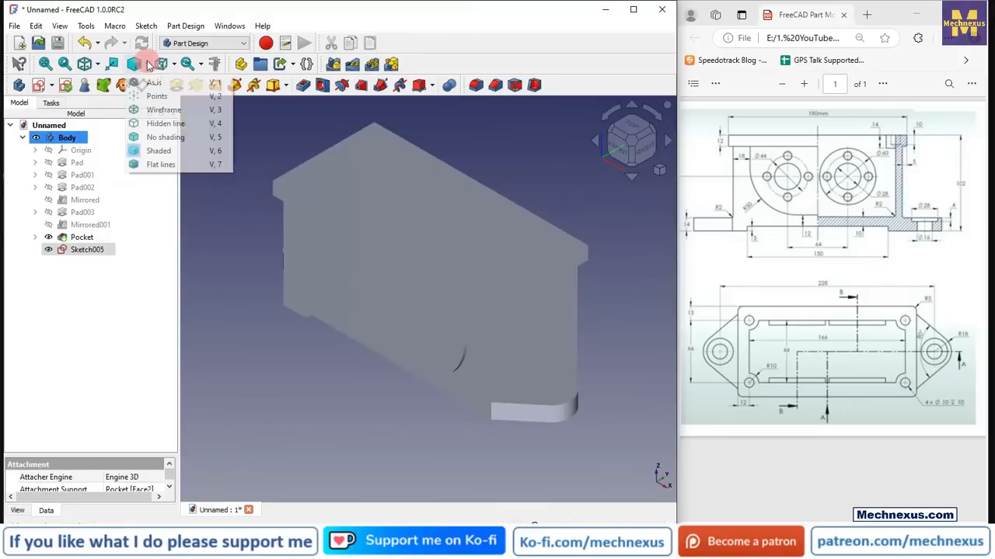
left_click(164, 164)
scroll(369, 236, "up", 3)
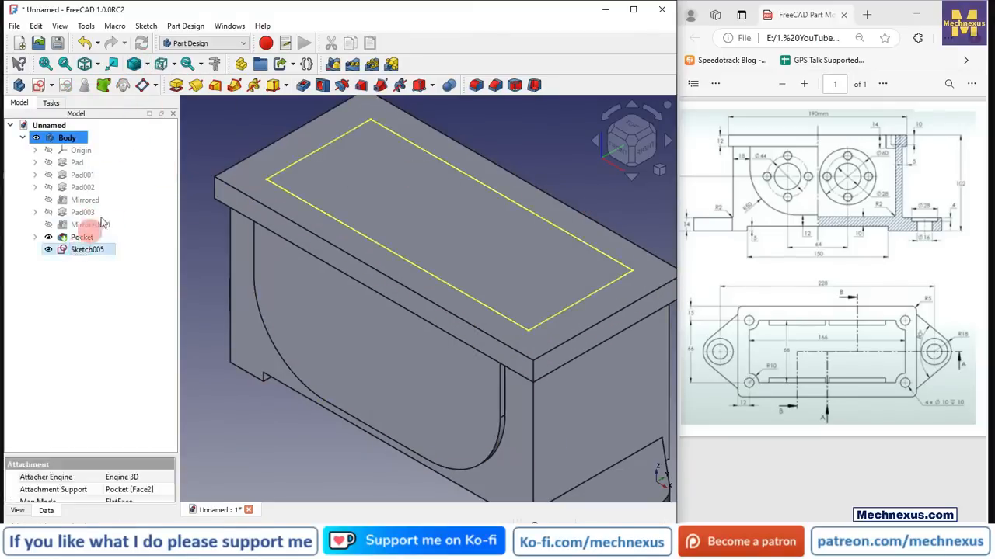
Step: Pocket the 166 × 66 mm rectangle sketch 87 mm deep into the housing to form the cavity
left_click(84, 250)
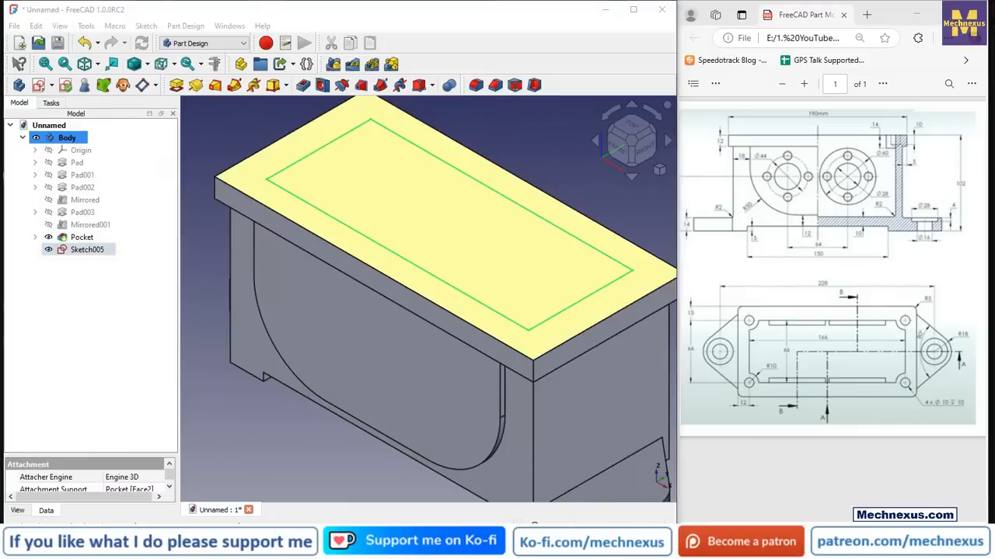
left_click(303, 86)
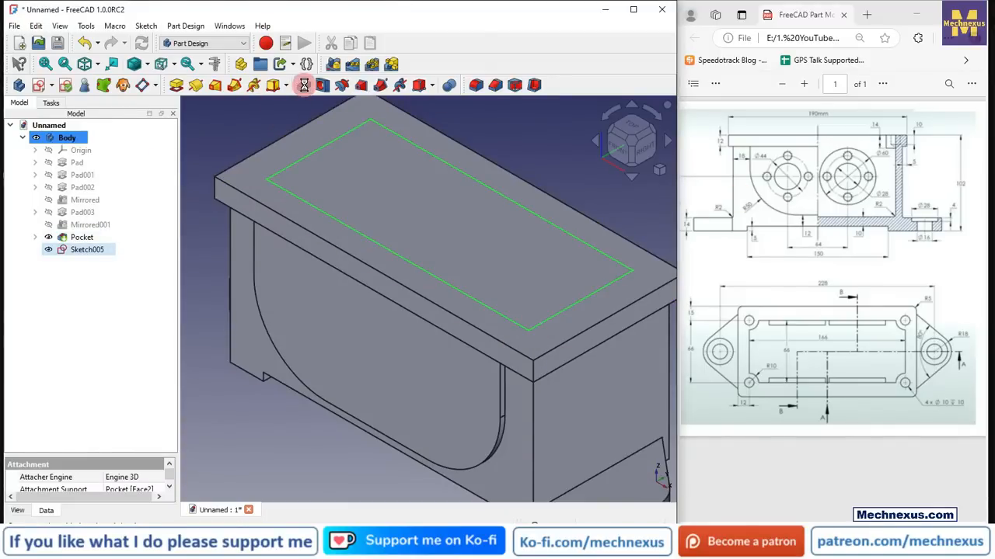
left_click(304, 86)
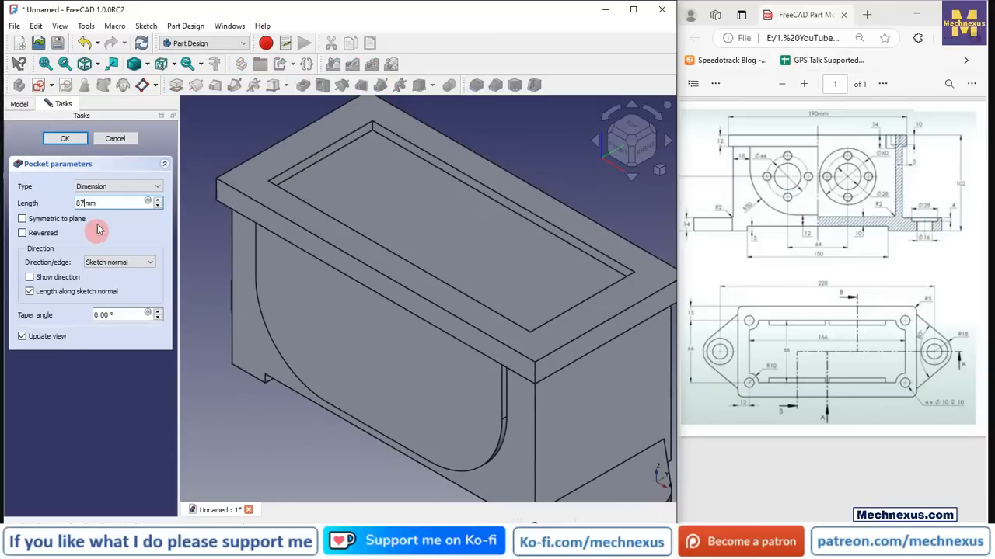
left_click(213, 135)
scroll(329, 195, "down", 3)
scroll(257, 214, "up", 2)
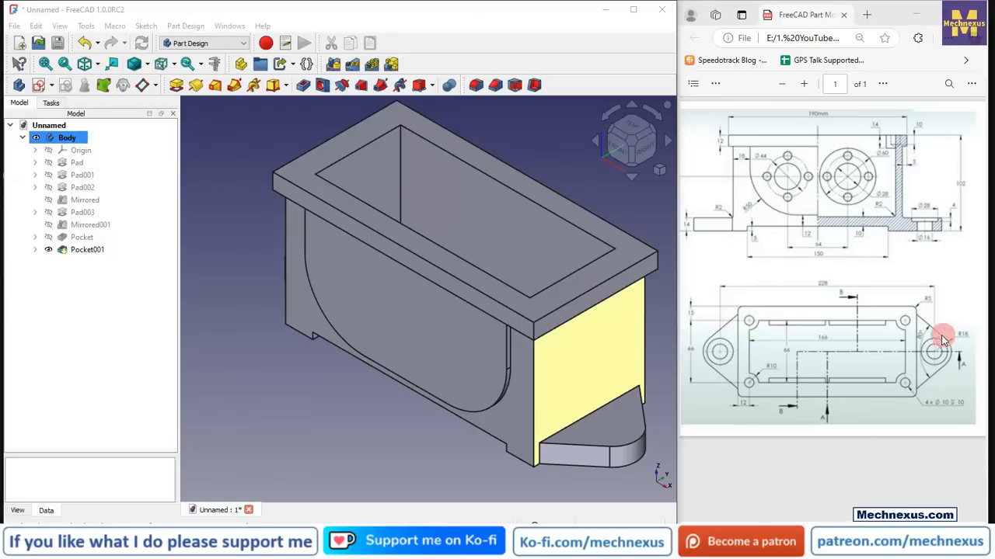
Step: Check the isometric view in the reference drawing and start a new sketch on the housing's top rim face
left_click_drag(798, 529, 922, 529)
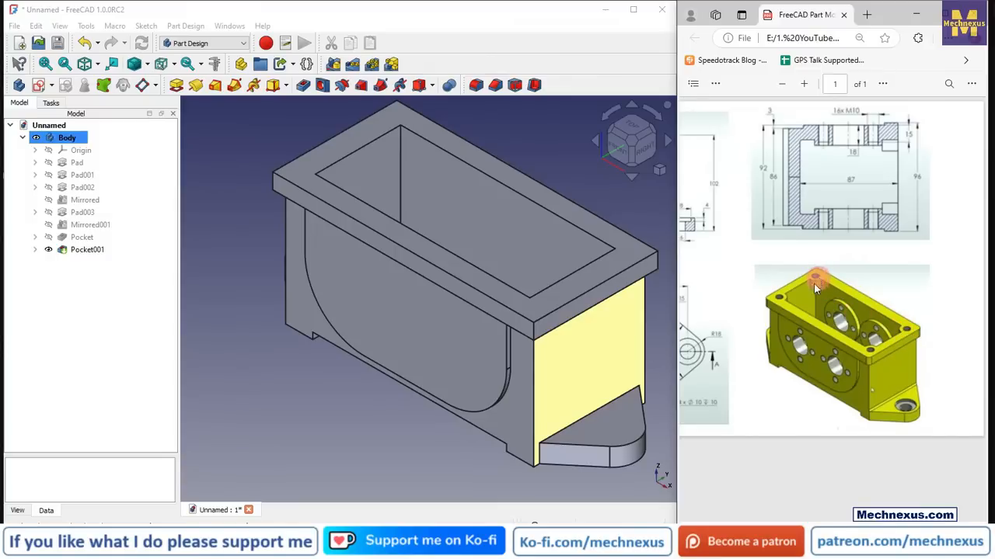
scroll(368, 357, "down", 3)
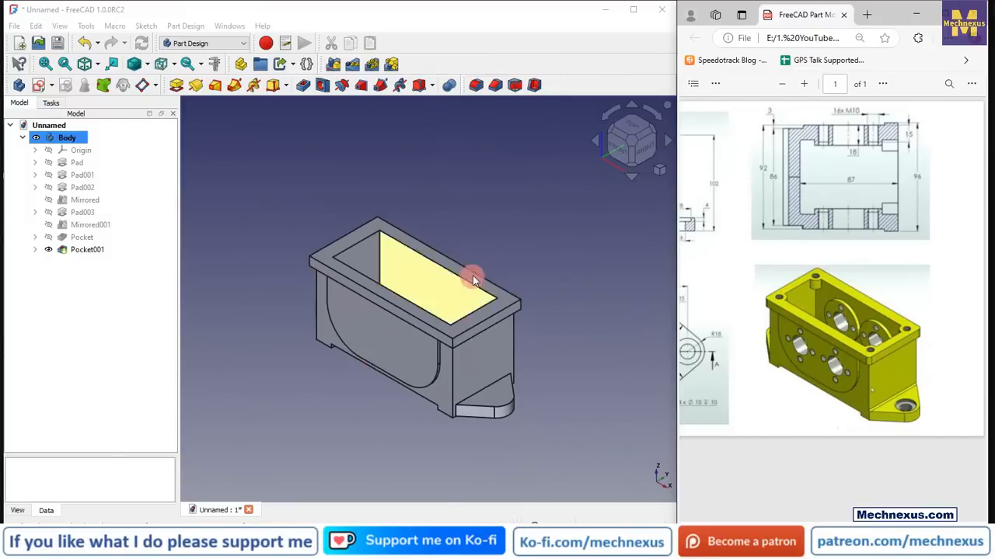
scroll(470, 272, "up", 3)
left_click(506, 337)
scroll(349, 292, "down", 3)
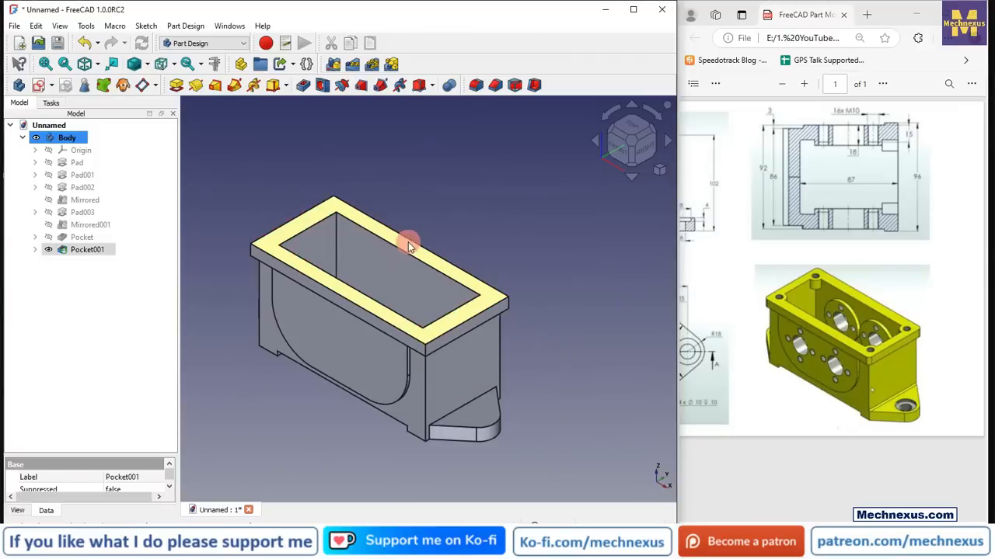
left_click(41, 85)
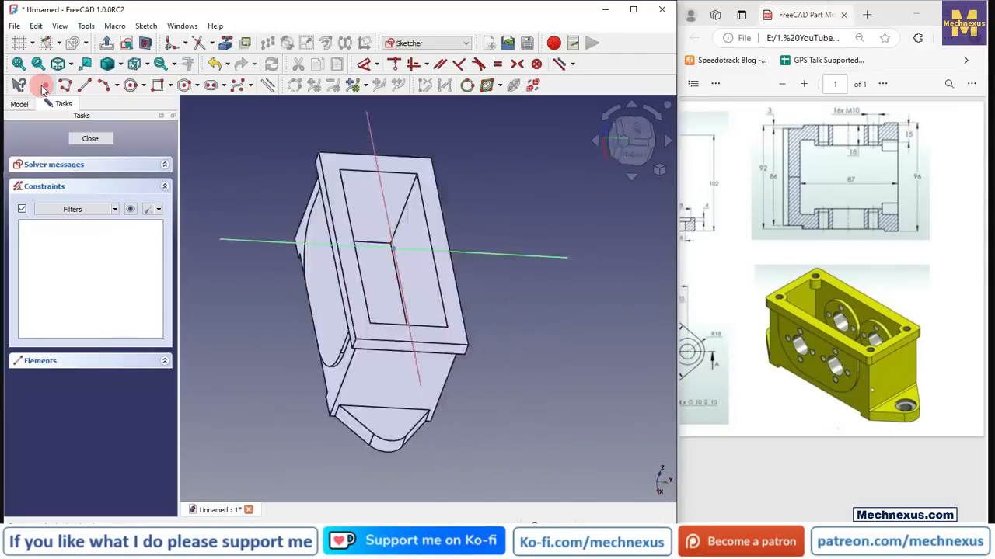
Step: Show the sketch in isometric view with flat lines and project three of the cavity's upper edges as external geometry
left_click(658, 171)
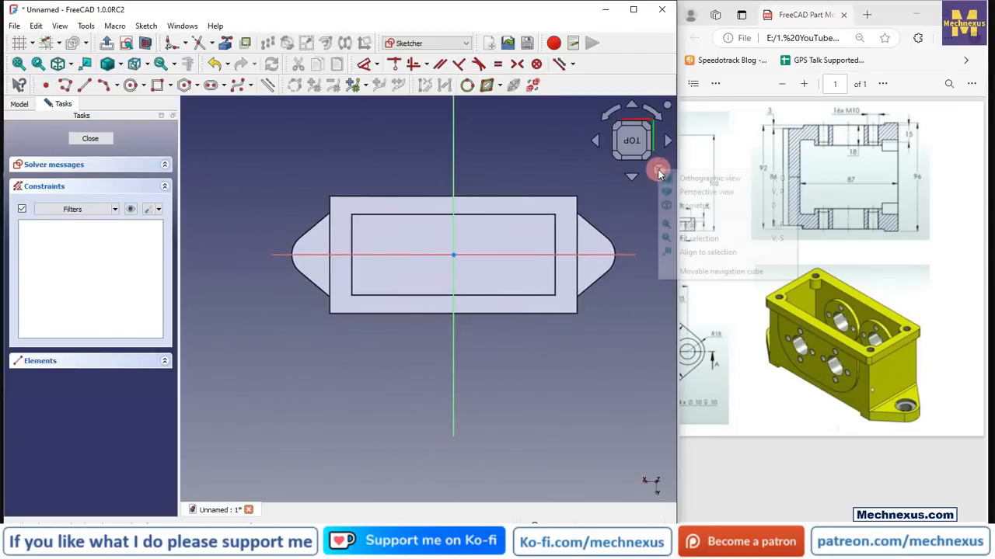
left_click(683, 205)
left_click(121, 63)
left_click(142, 165)
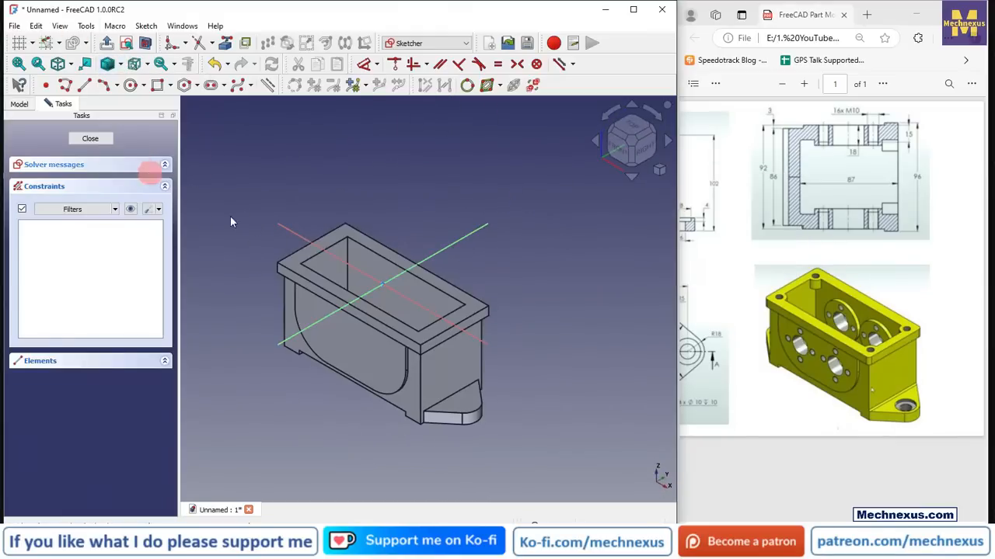
scroll(366, 266, "up", 6)
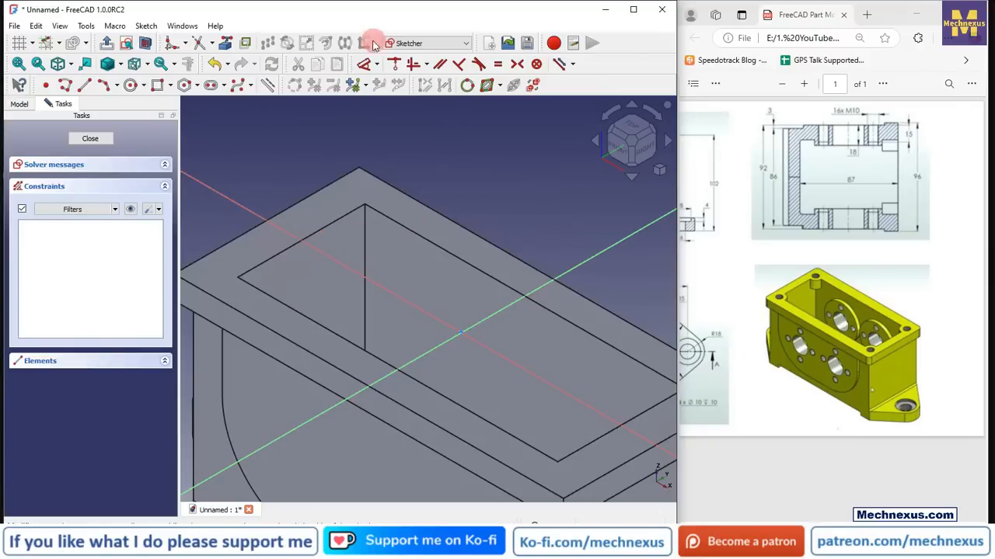
left_click(224, 45)
left_click(356, 211)
left_click(384, 223)
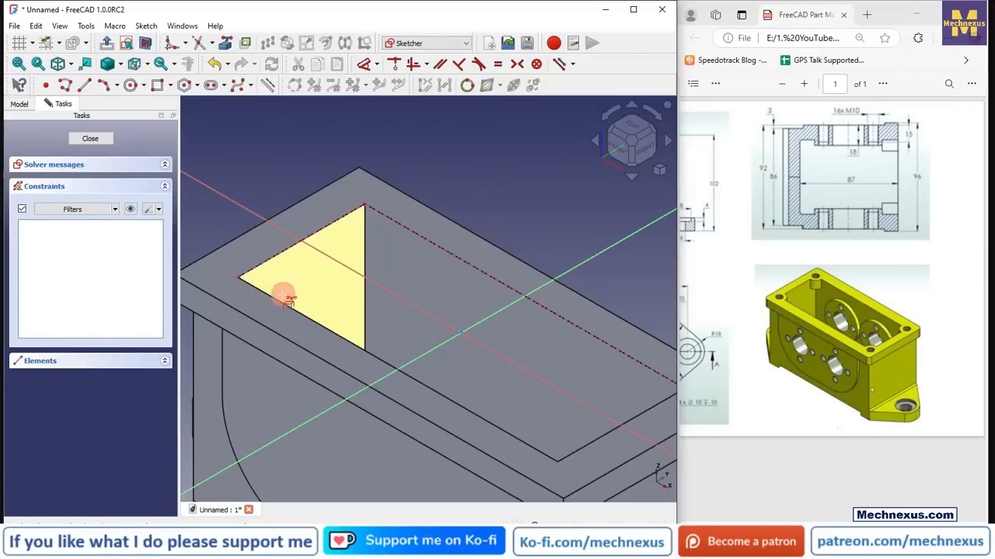
left_click(281, 300)
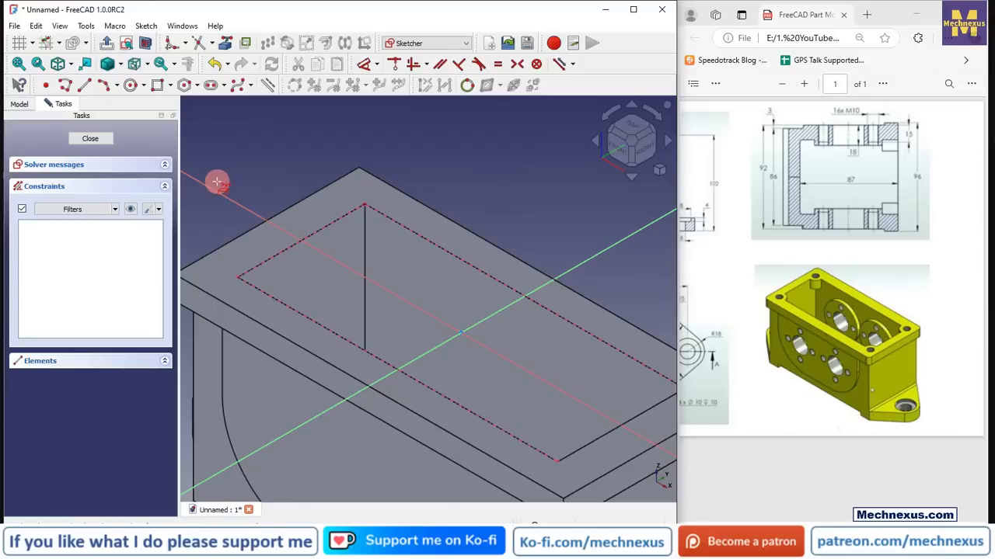
Step: In top view, draw two lines from the cavity's upper-left corner along the projected vertical and horizontal edges
scroll(381, 231, "up", 3)
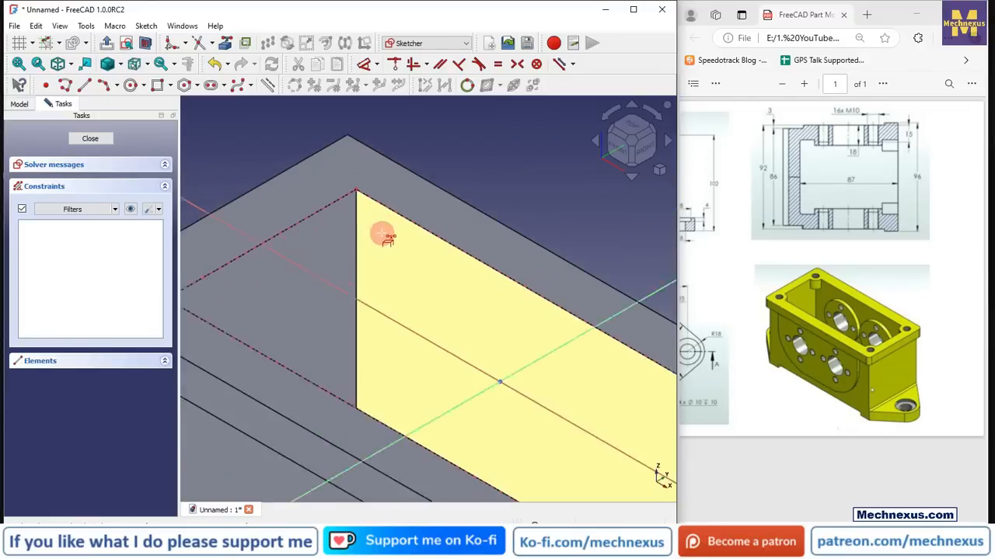
left_click(634, 119)
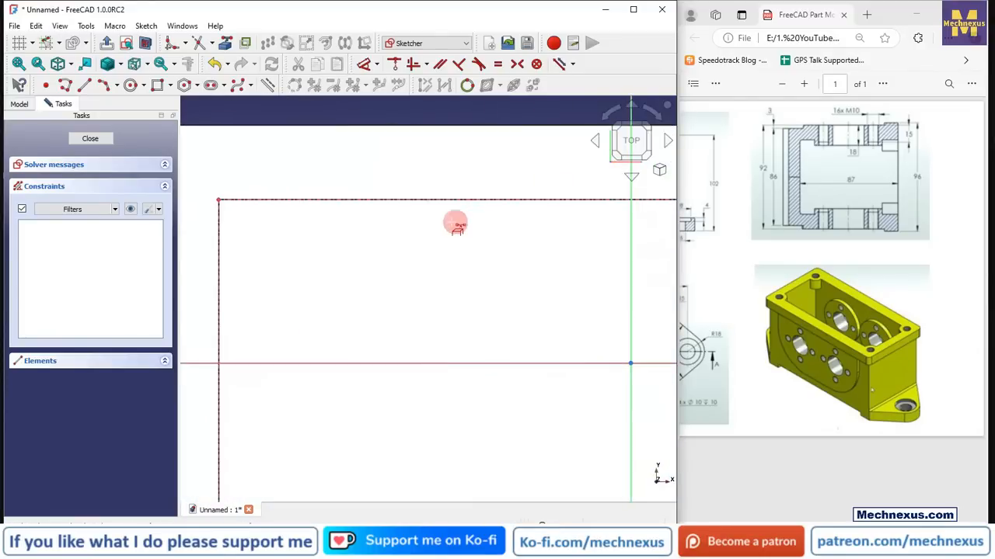
left_click(84, 87)
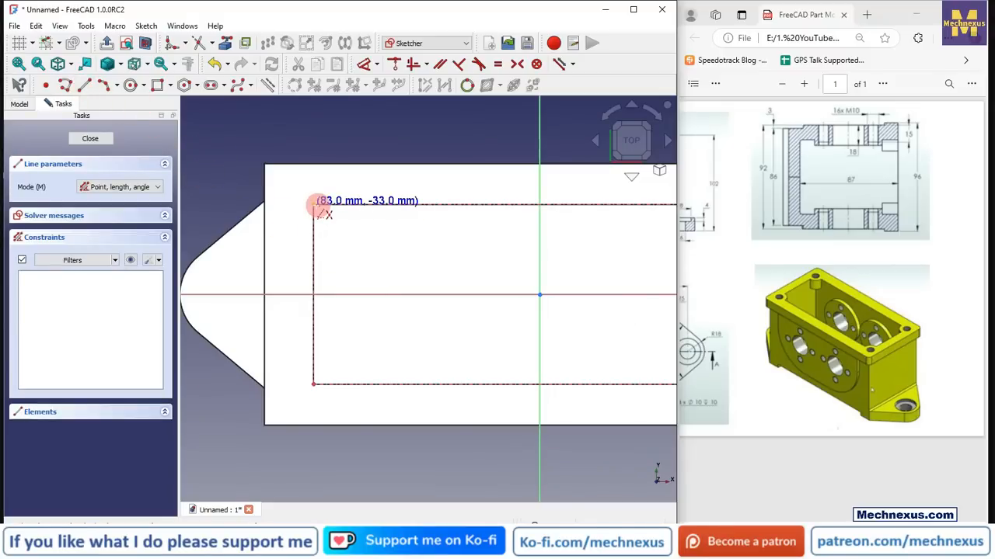
left_click(315, 206)
left_click(316, 253)
left_click(314, 205)
left_click(371, 210)
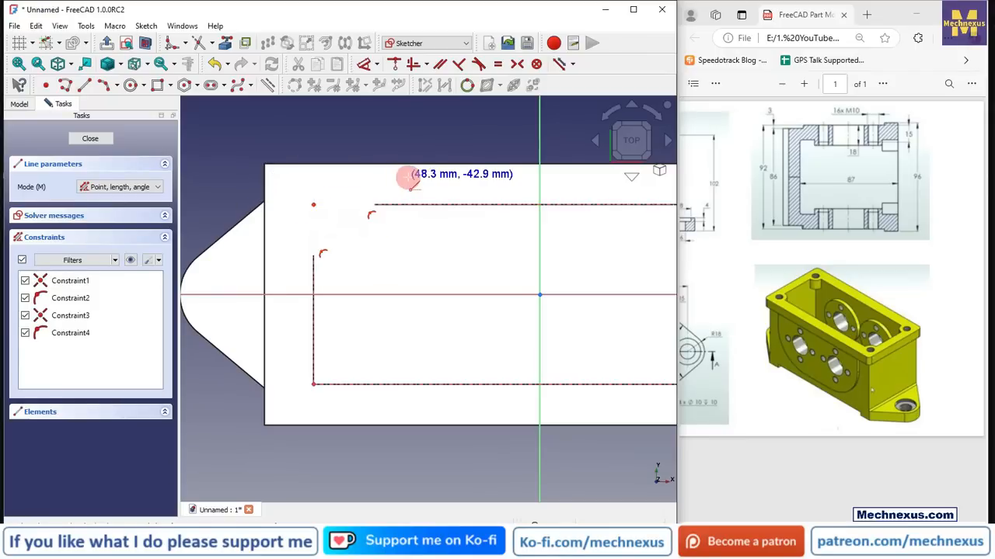
right_click(411, 173)
Step: Display the model in wireframe and join the free ends of the two corner lines with a three-point arc bulging into the cavity
left_click(120, 64)
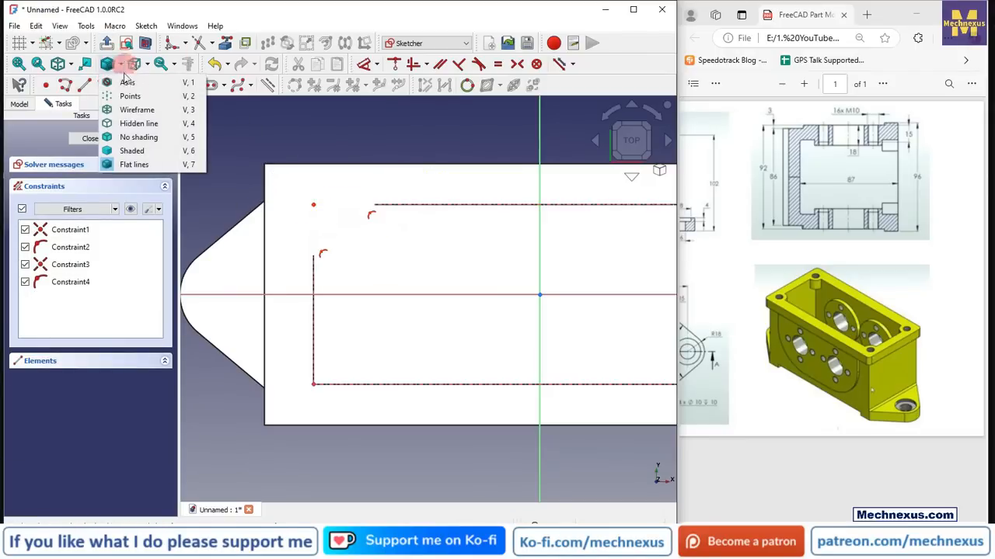
left_click(137, 110)
scroll(309, 204, "up", 5)
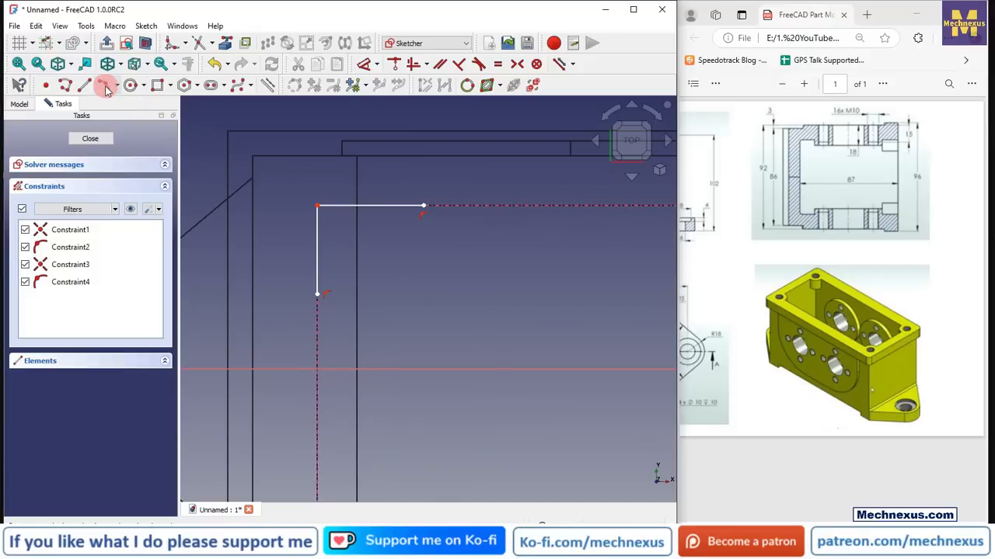
left_click(317, 294)
left_click(423, 206)
left_click(461, 278)
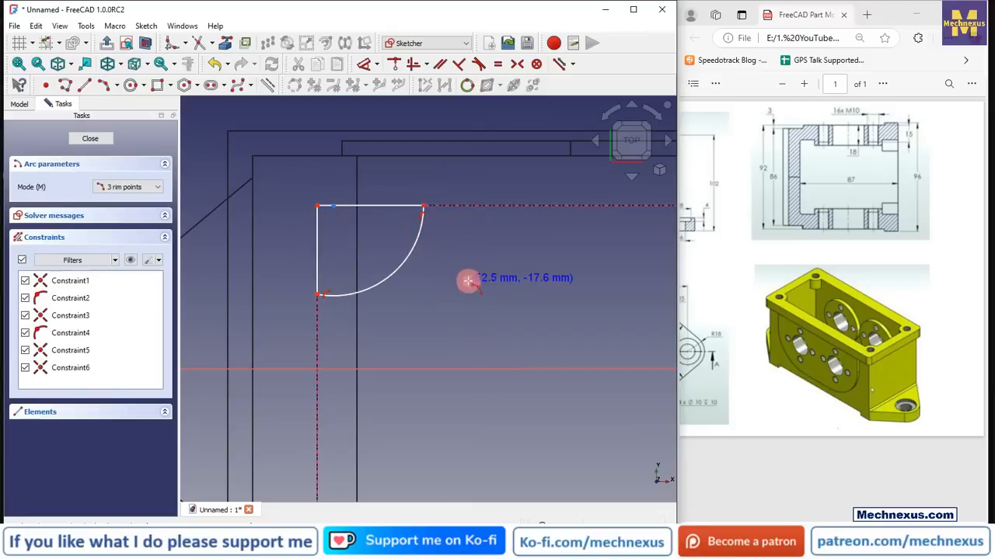
Step: Check the corner radius in the reference drawing's top view and dimension the arc's radius 10 mm
scroll(400, 308, "down", 1)
scroll(419, 307, "up", 2)
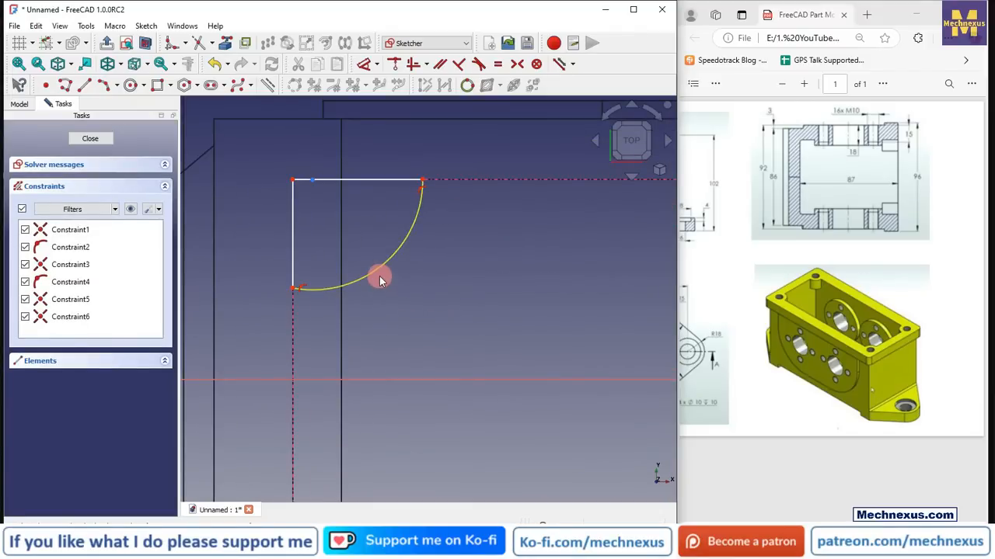
scroll(775, 519, "down", 5)
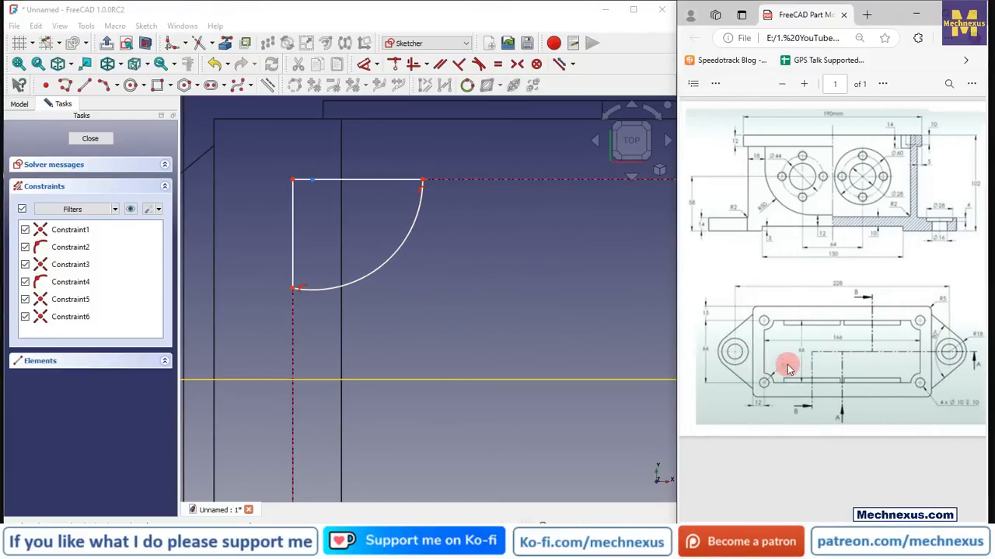
left_click(517, 447)
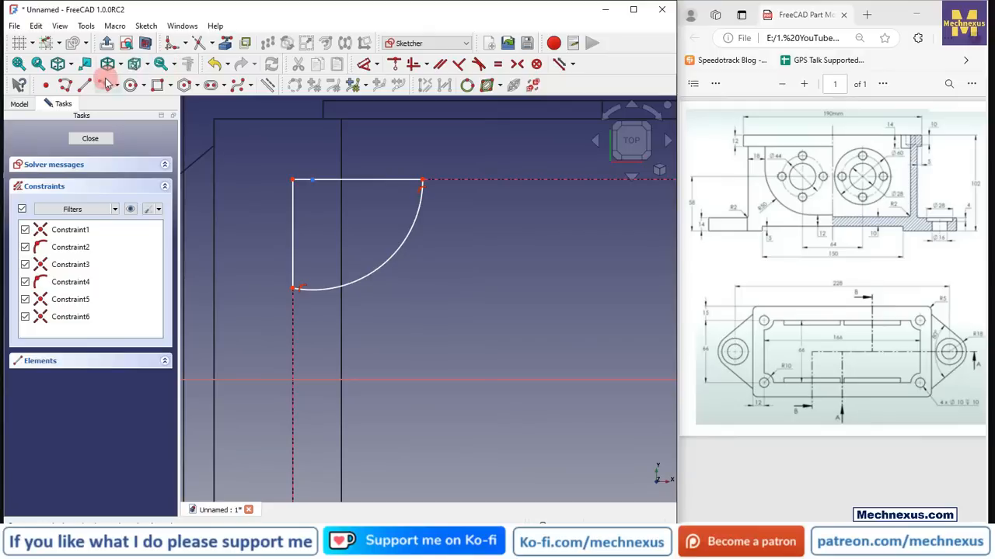
left_click(369, 68)
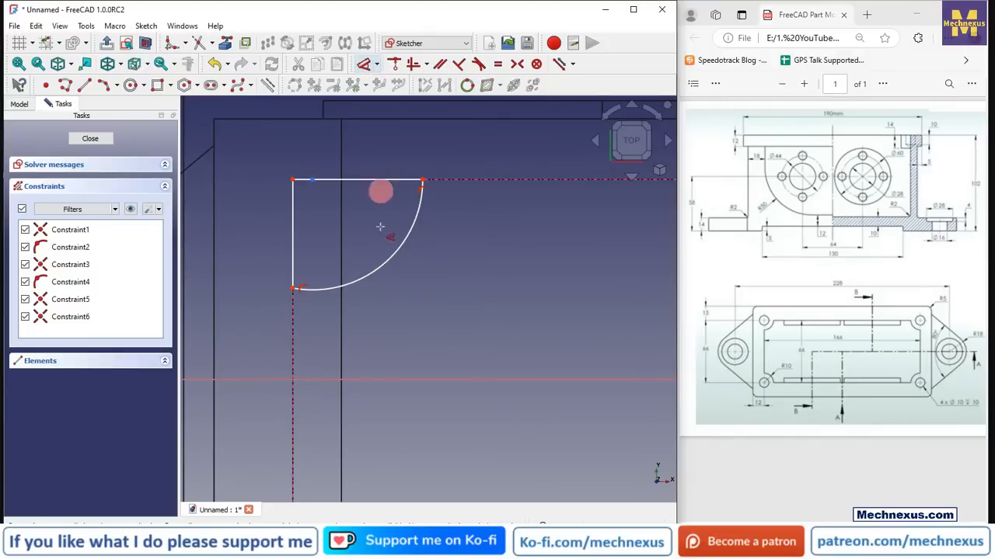
left_click(401, 265)
left_click(441, 289)
type("10")
key("Return")
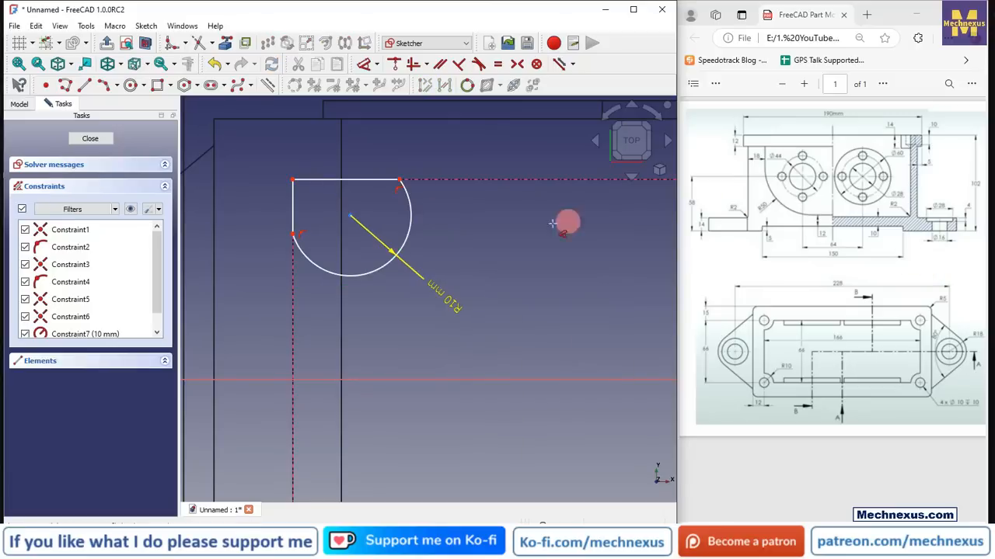
Step: Constrain the arc's centre coincident with the cavity's upper-left corner point
left_click(352, 217)
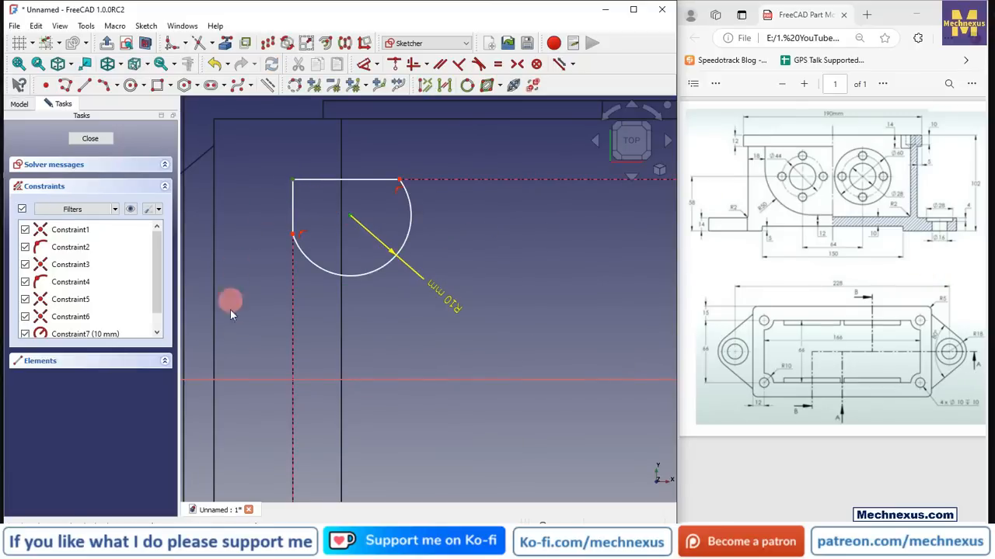
left_click(395, 65)
scroll(360, 160, "down", 2)
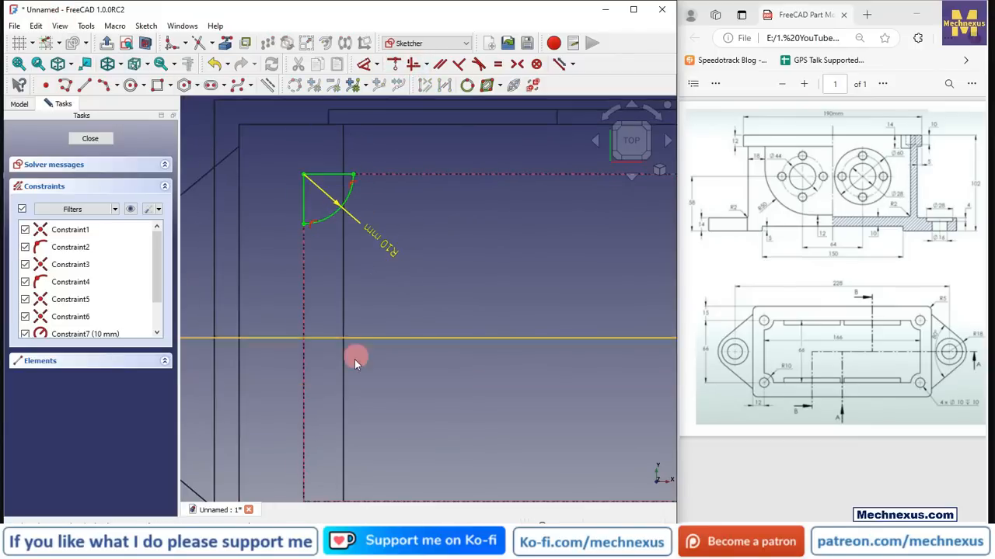
Step: Draw two lines from the cavity's lower-left corner along the projected horizontal and vertical edges
scroll(341, 204, "down", 4)
scroll(320, 292, "up", 3)
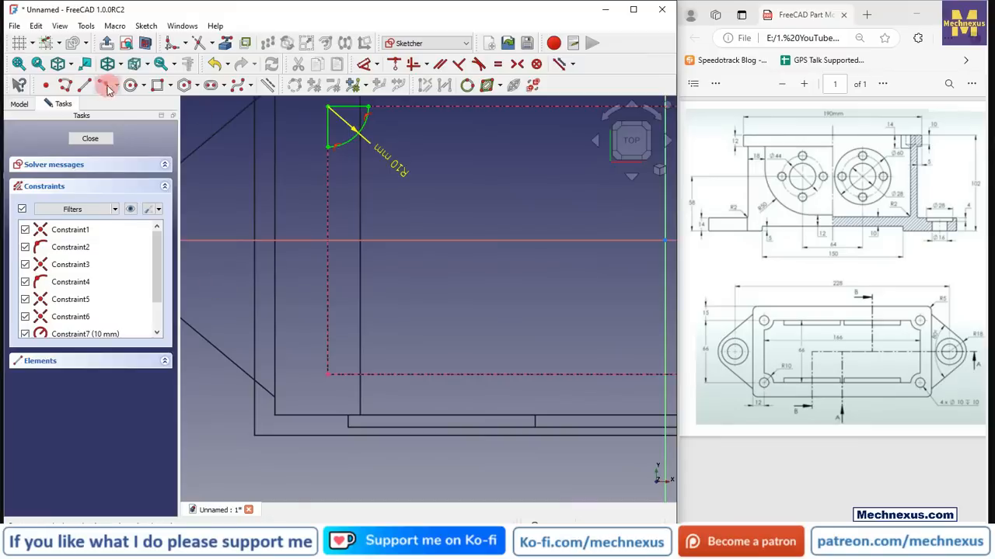
left_click(83, 86)
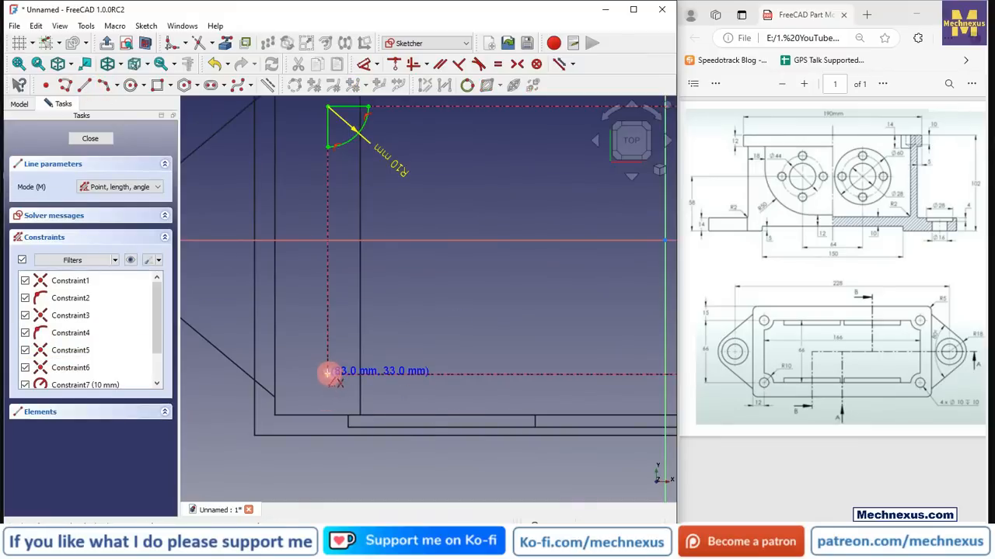
left_click(327, 374)
left_click(400, 378)
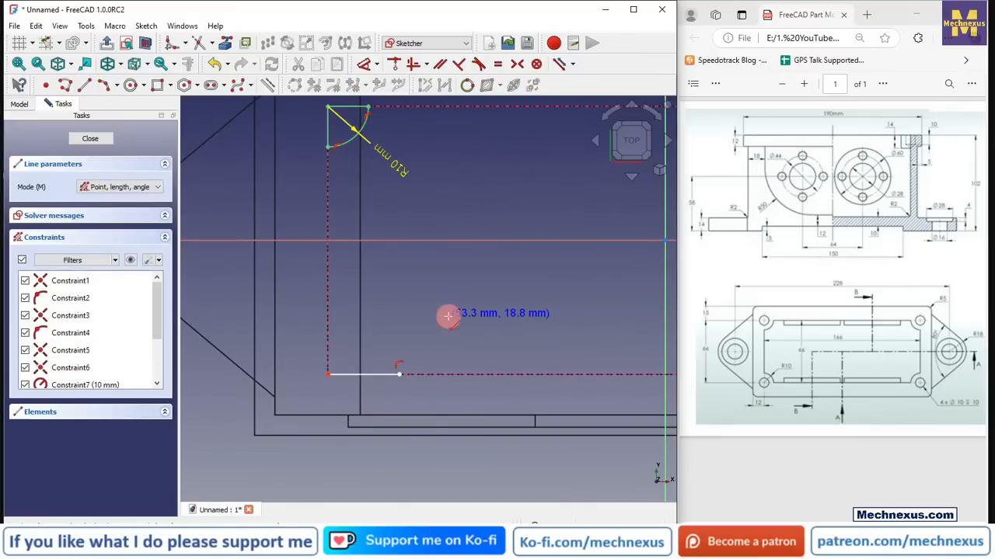
left_click(327, 373)
left_click(328, 310)
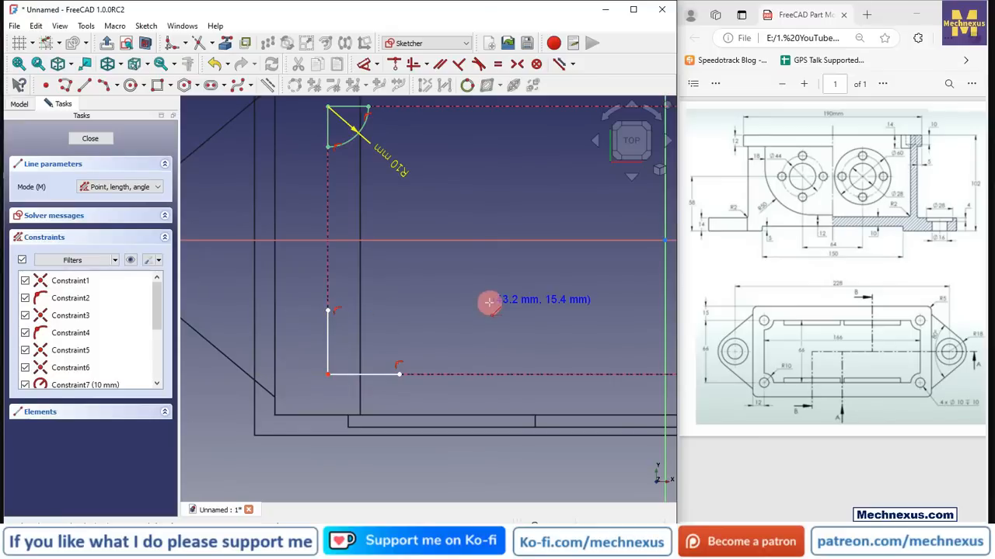
Step: Join the free ends of the two lower-left corner lines with a three-point arc bulging into the cavity
right_click(488, 300)
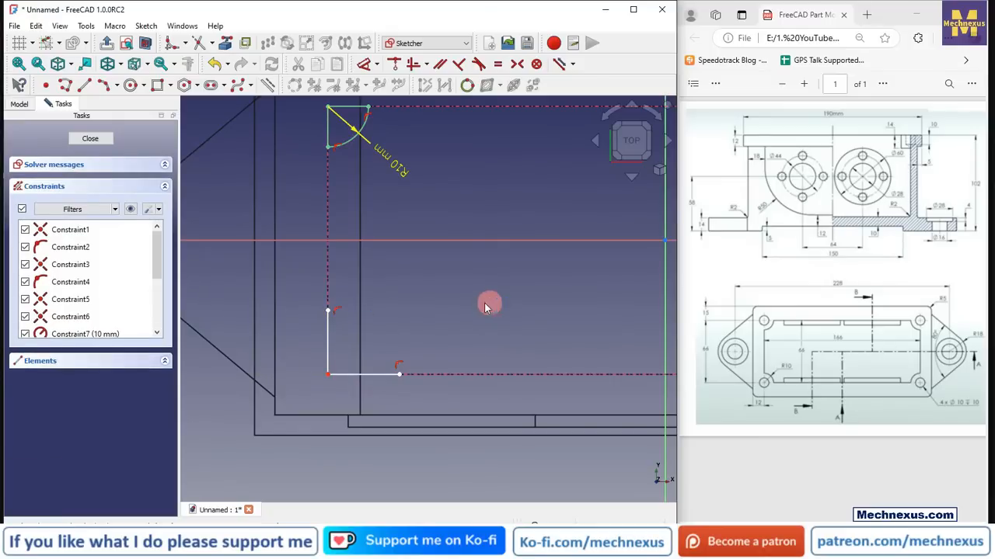
left_click(131, 85)
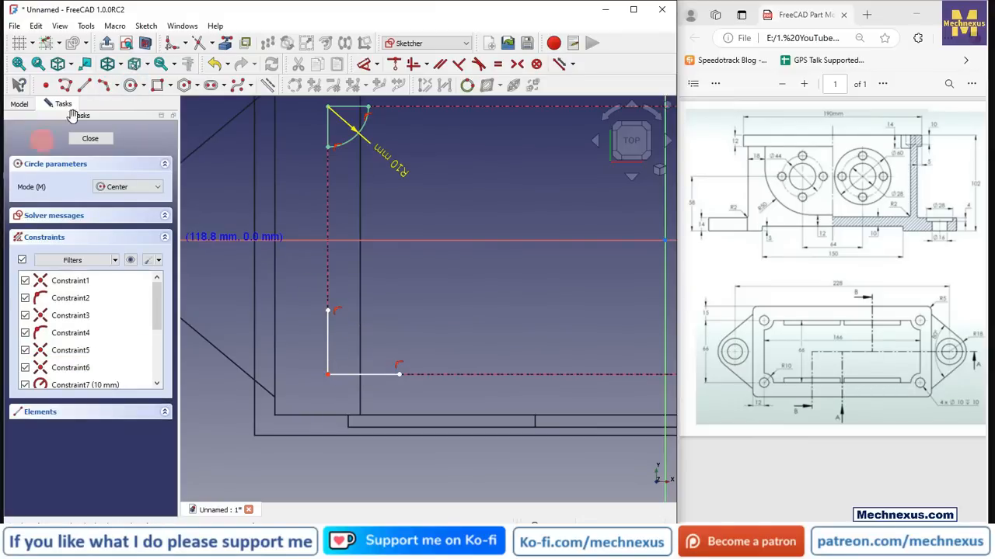
left_click(143, 86)
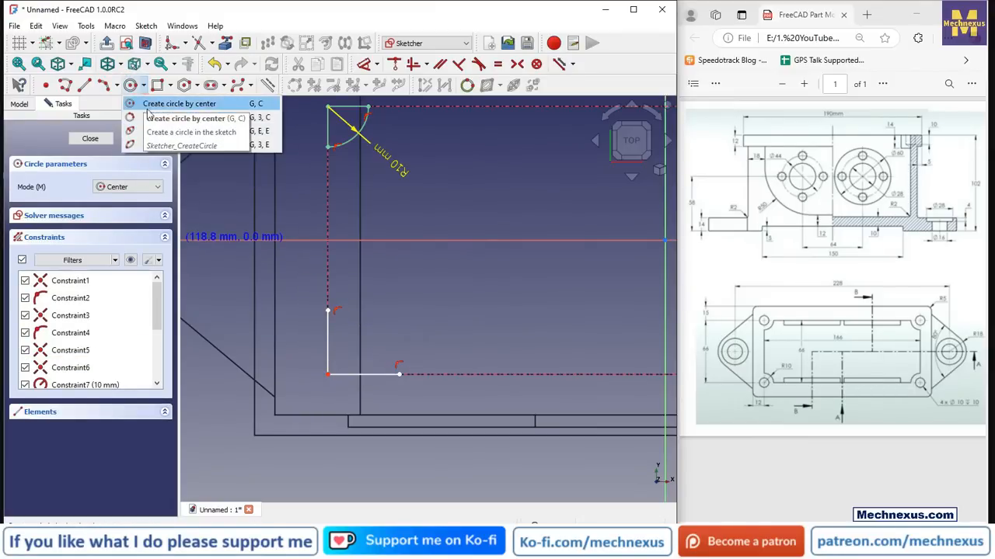
left_click(113, 87)
left_click(115, 87)
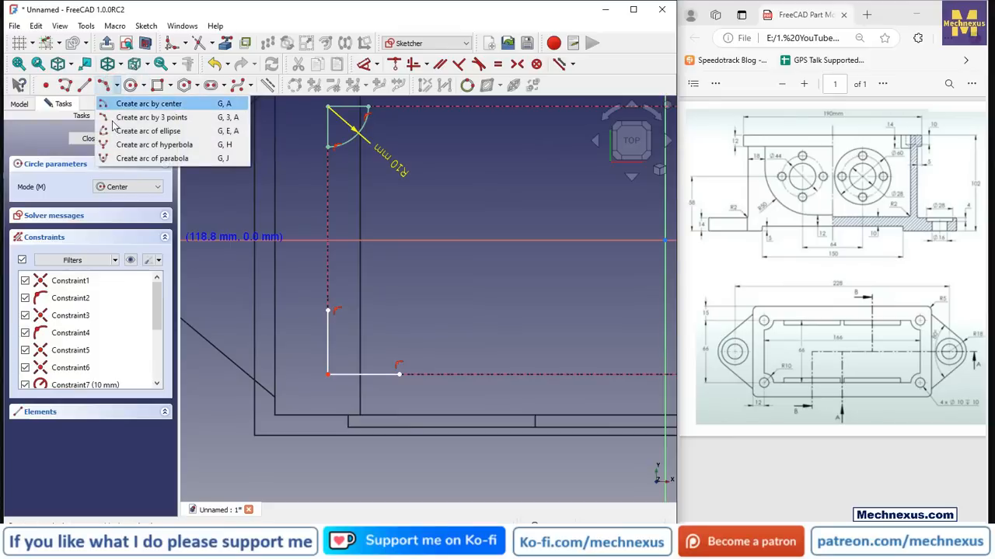
left_click(170, 117)
left_click(327, 310)
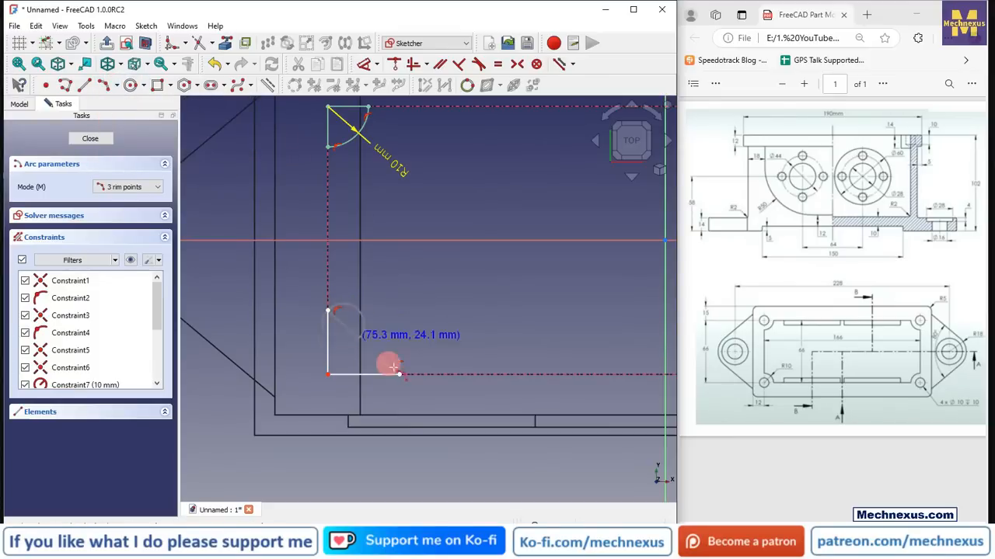
left_click(400, 373)
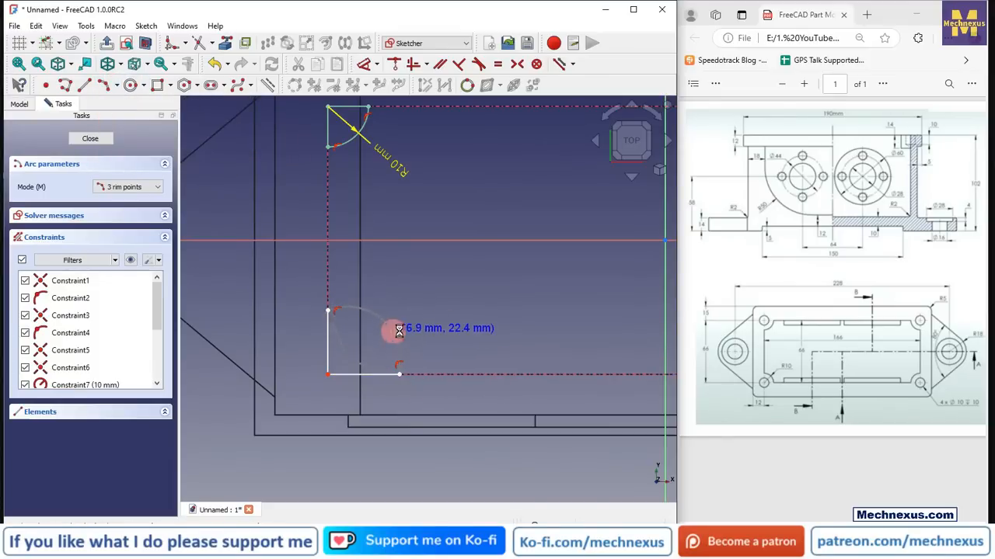
left_click(398, 331)
Step: Constrain the new arc's centre coincident with the cavity's lower-left corner and make the arc equal to the upper-left R10 arc
left_click(348, 361)
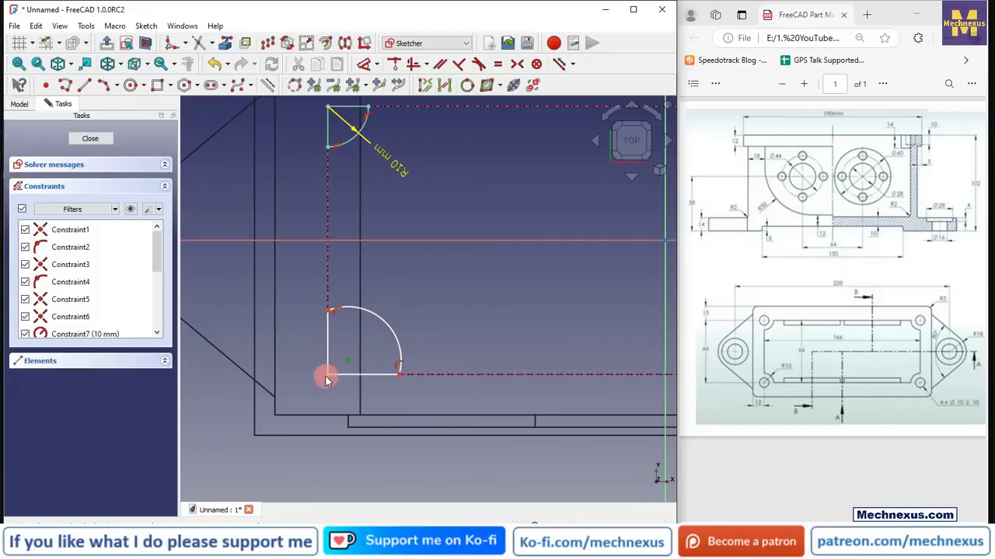
left_click(395, 64)
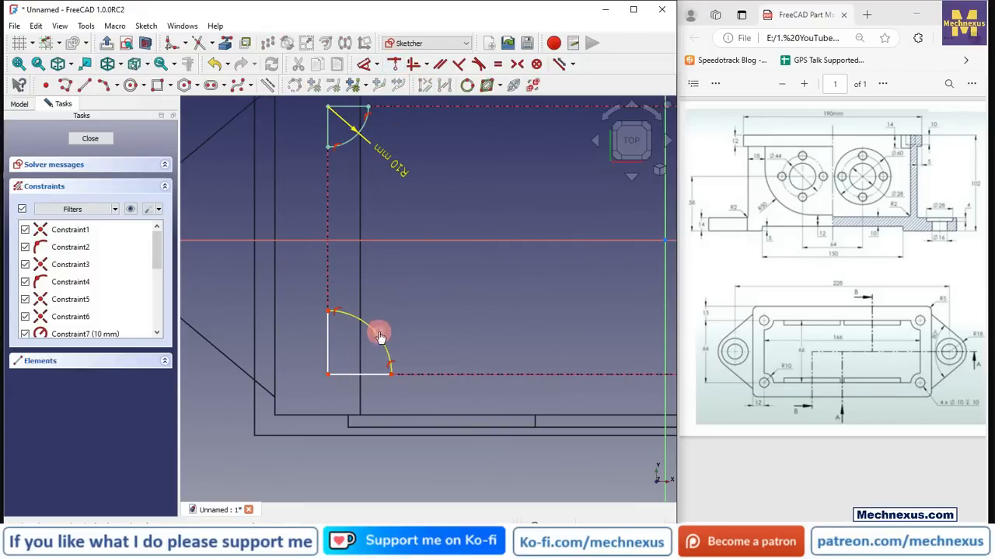
left_click(380, 336)
left_click(347, 147)
left_click(485, 67)
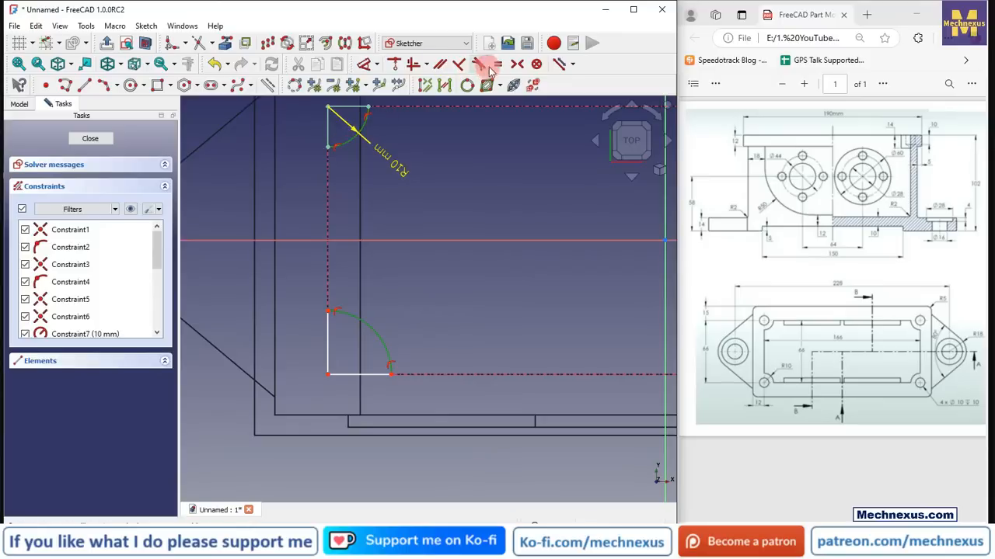
scroll(437, 247, "down", 2)
Step: Close the corner sketch and display the model in isometric view with the flat lines style
left_click(87, 140)
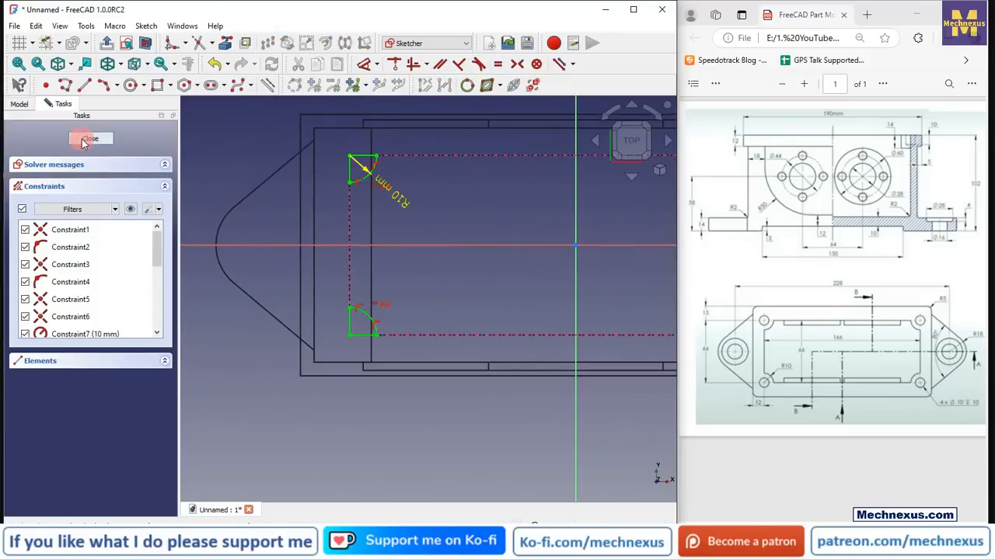
left_click(97, 65)
left_click(144, 67)
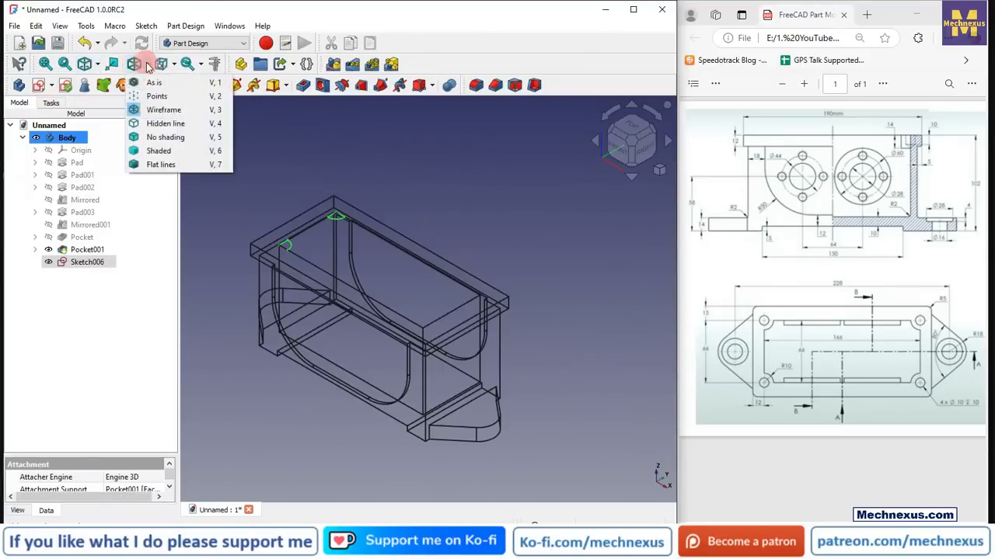
left_click(163, 162)
left_click(456, 205)
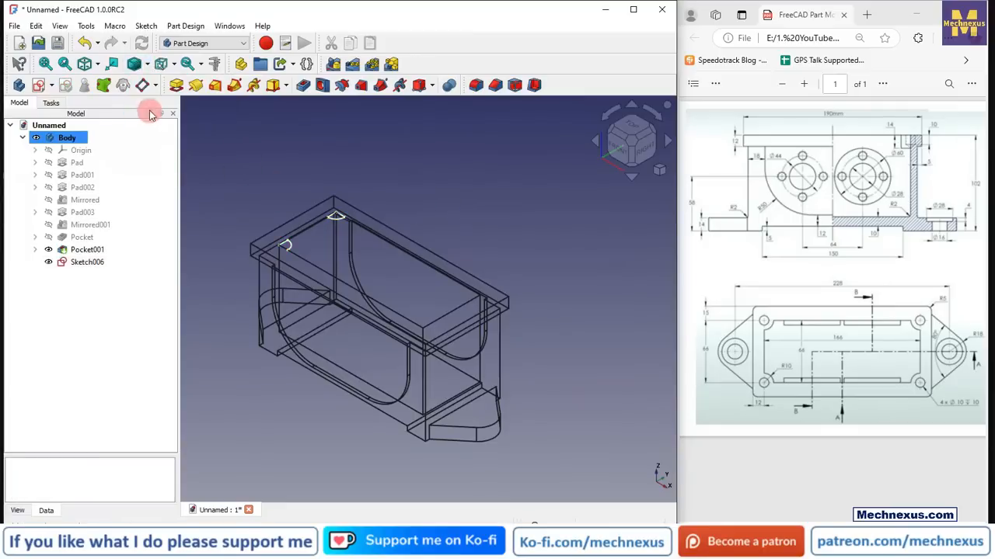
left_click(147, 65)
left_click(167, 135)
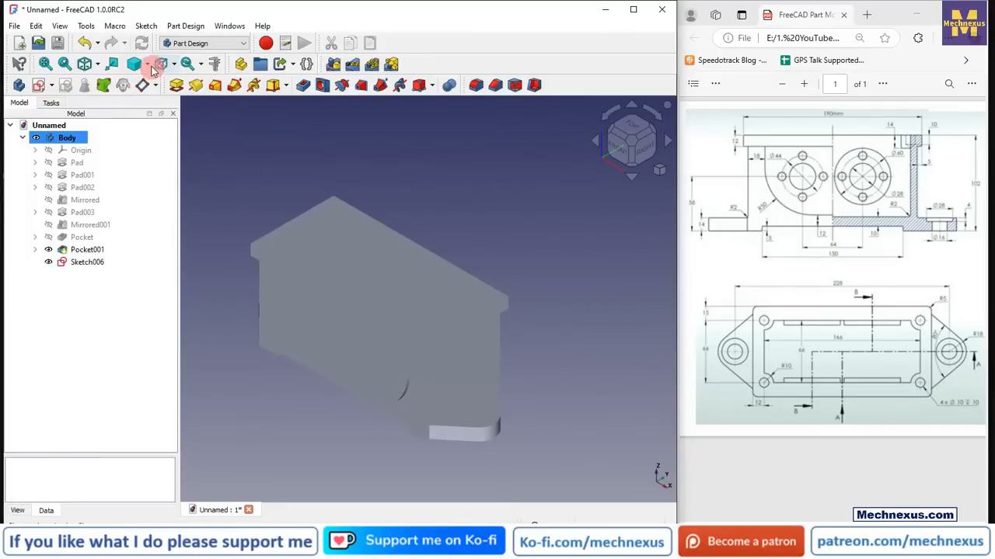
left_click(147, 65)
left_click(163, 163)
left_click(254, 165)
scroll(260, 244, "up", 4)
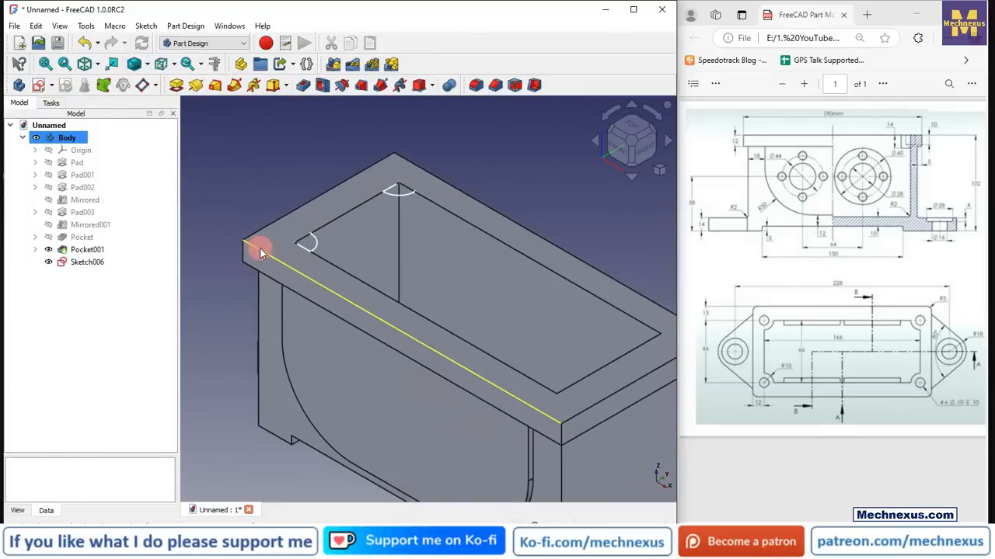
left_click(149, 66)
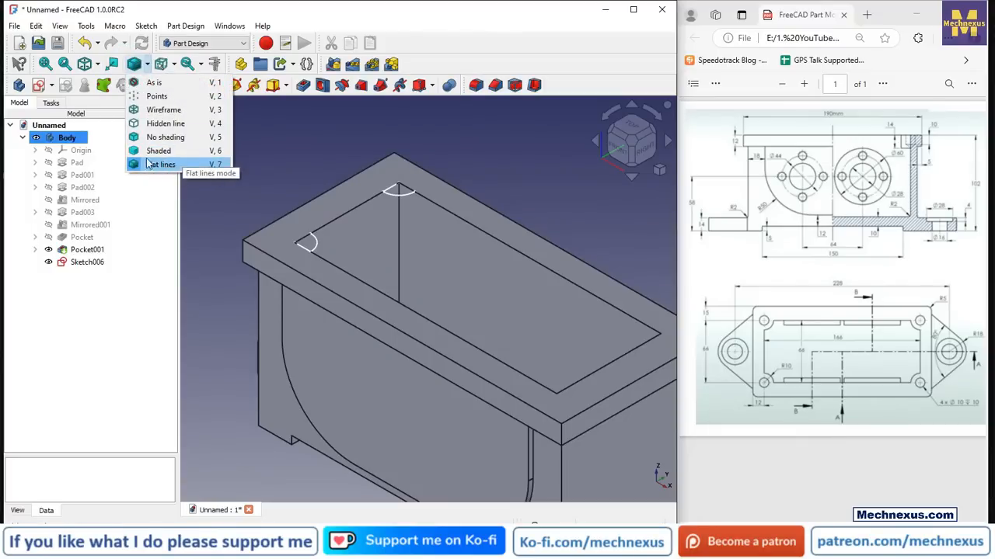
left_click(174, 173)
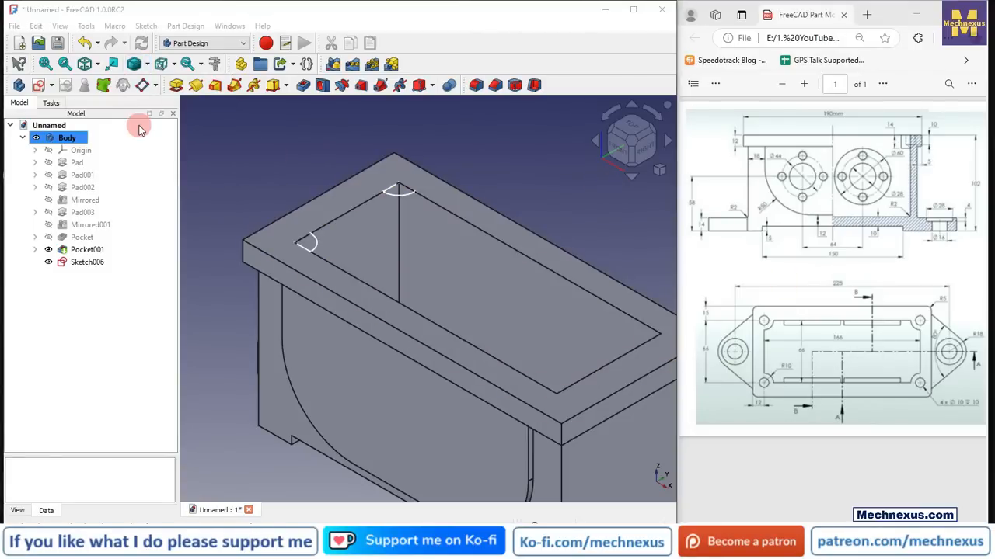
Step: Pad the quarter-circle corner sketch 14 mm in the reversed direction, down into the cavity
left_click(70, 262)
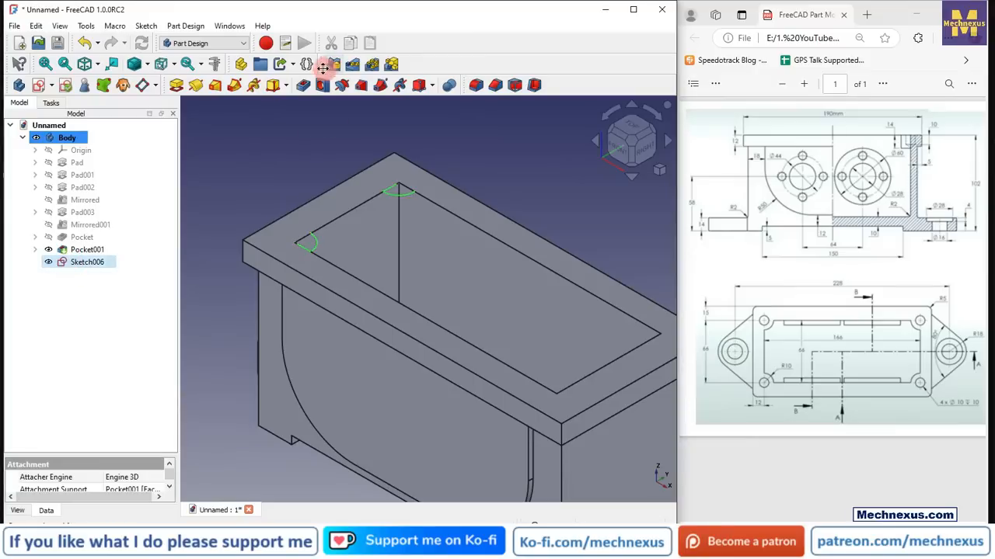
left_click(177, 86)
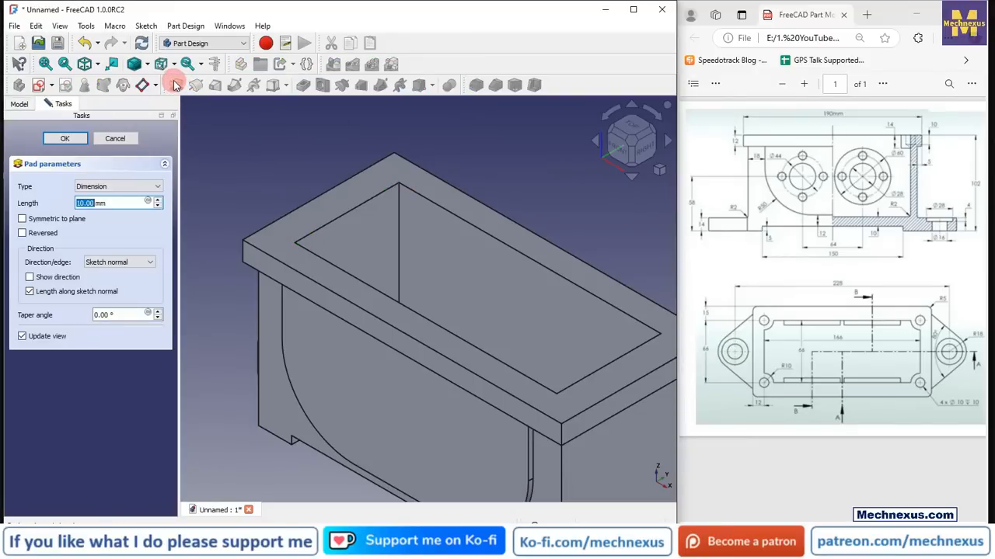
left_click(21, 233)
left_click(115, 204)
double_click(115, 204)
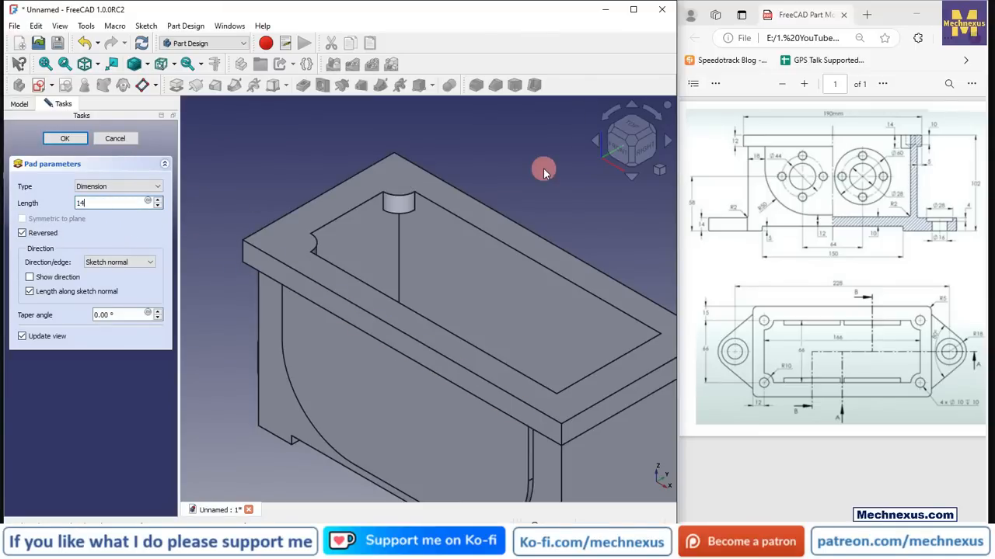
left_click(63, 140)
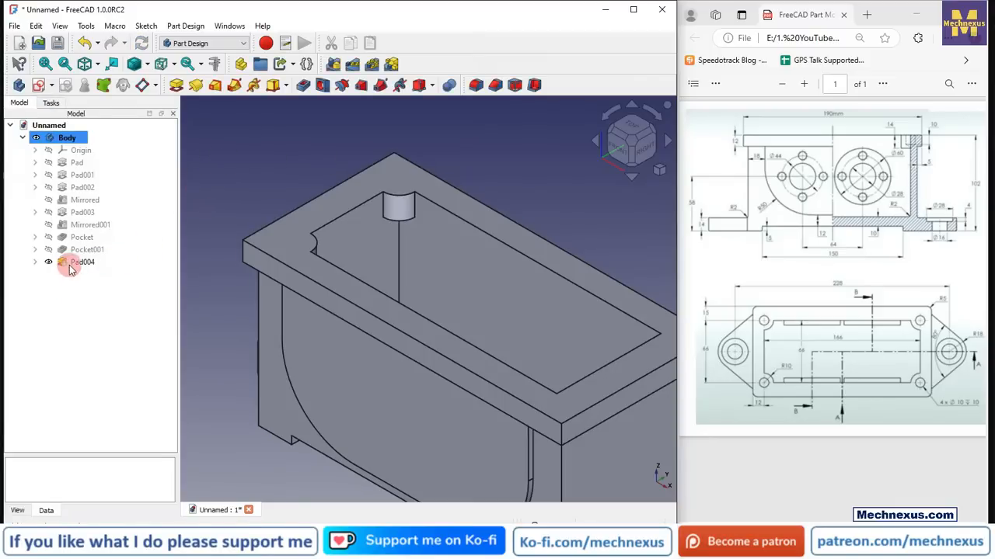
Step: Mirror the padded corner bosses about the base YZ plane
left_click(70, 262)
key("v")
key("f")
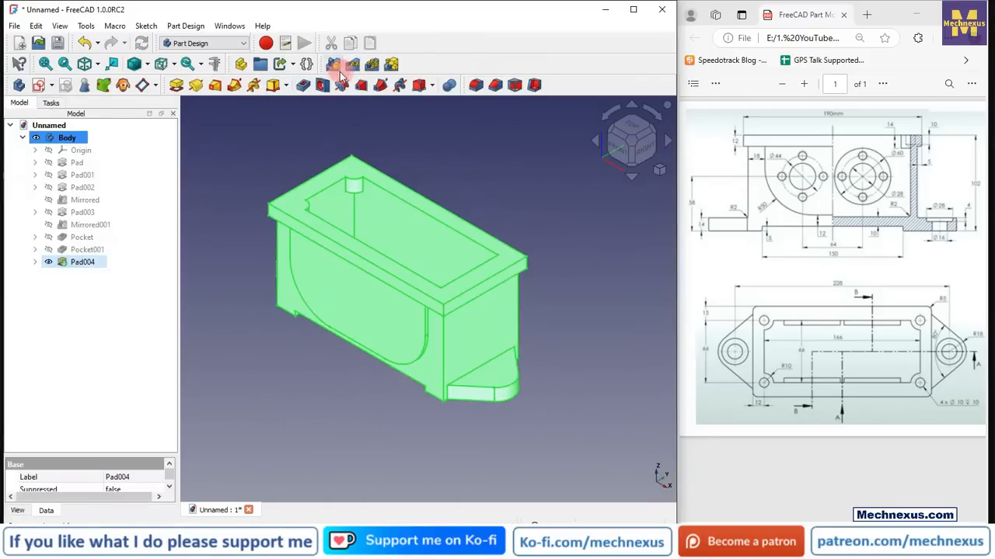
left_click(336, 67)
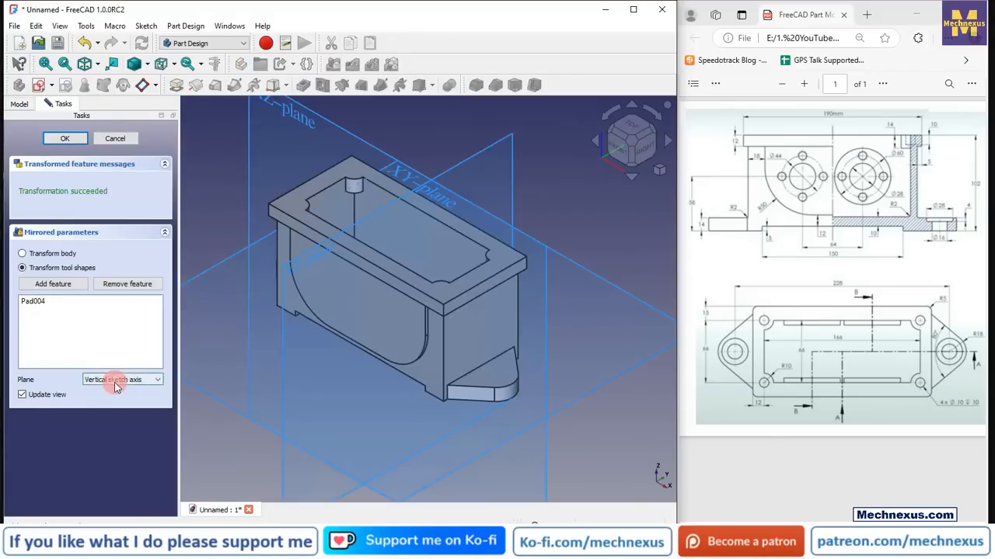
left_click(116, 380)
left_click(115, 435)
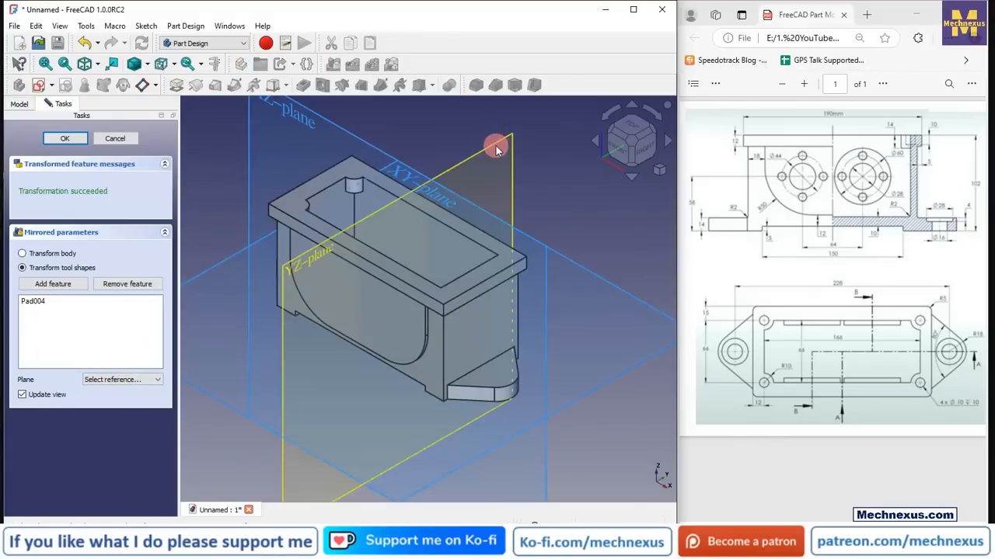
left_click(497, 149)
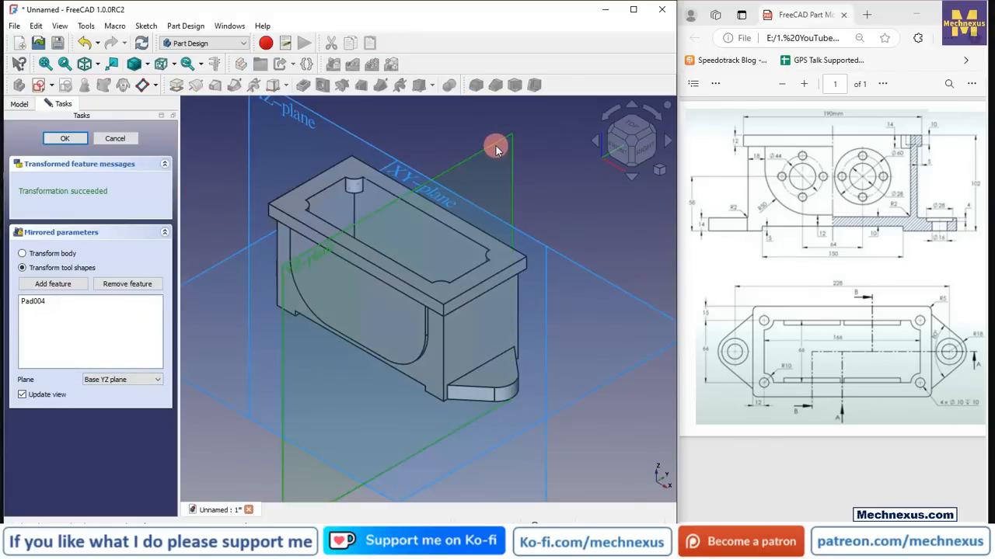
left_click(65, 138)
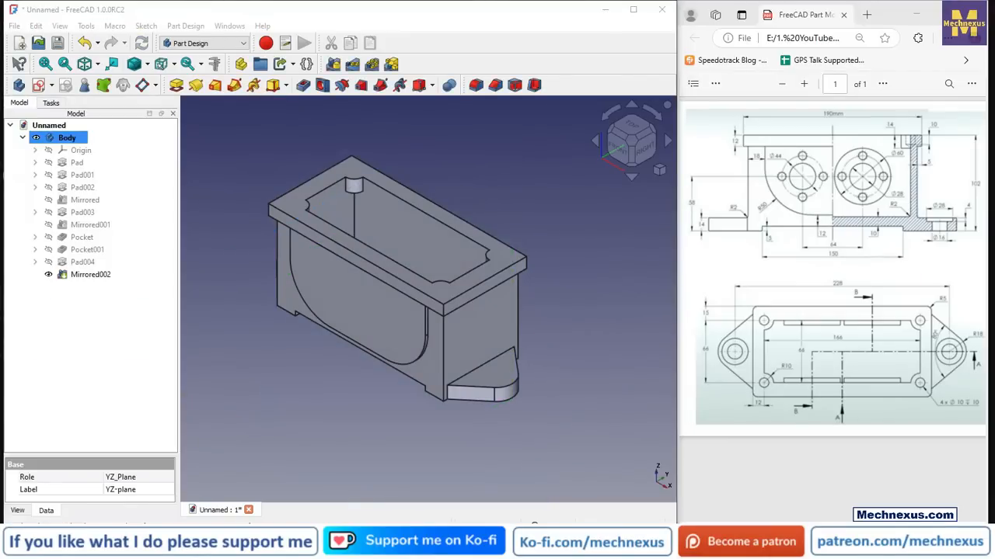
Step: Check the isometric view in the reference drawing and start a sketch on the inner face of the cavity's front long wall
left_click(323, 438)
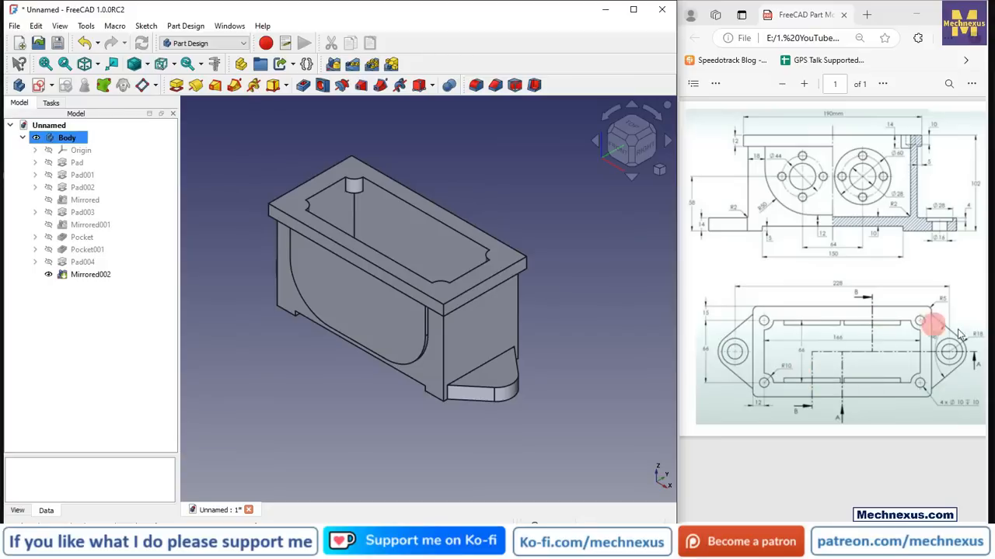
left_click_drag(809, 524, 932, 525)
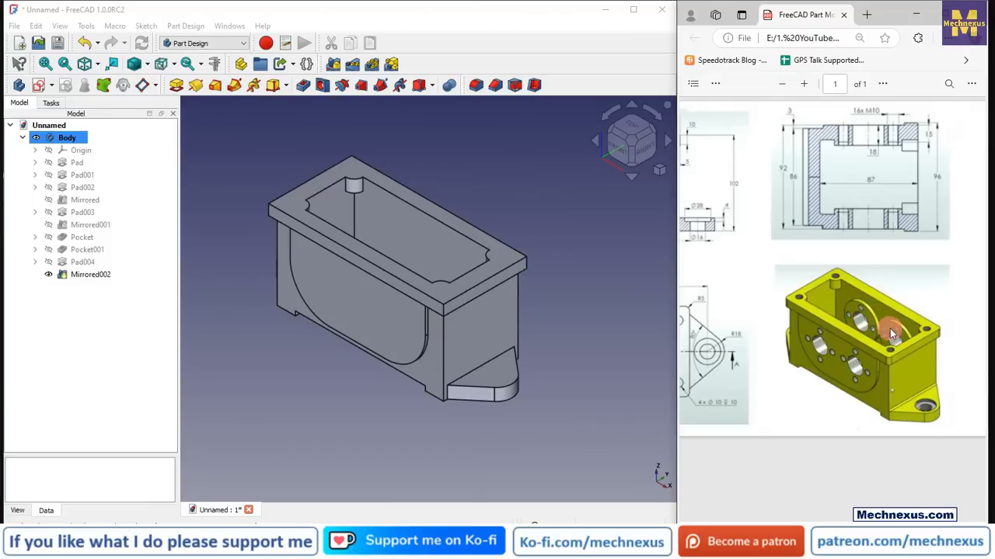
left_click(353, 455)
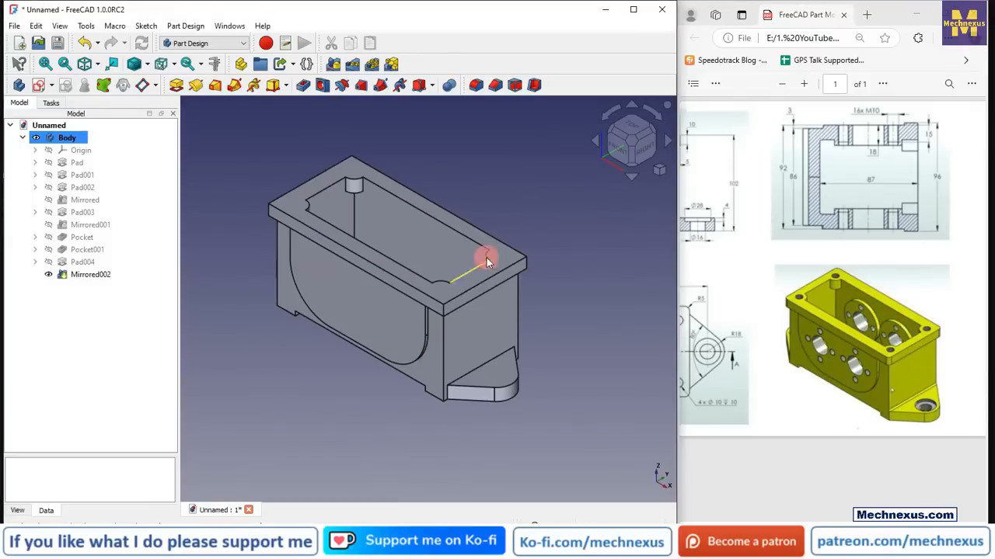
middle_click_drag(437, 309, 340, 371)
left_click(463, 216)
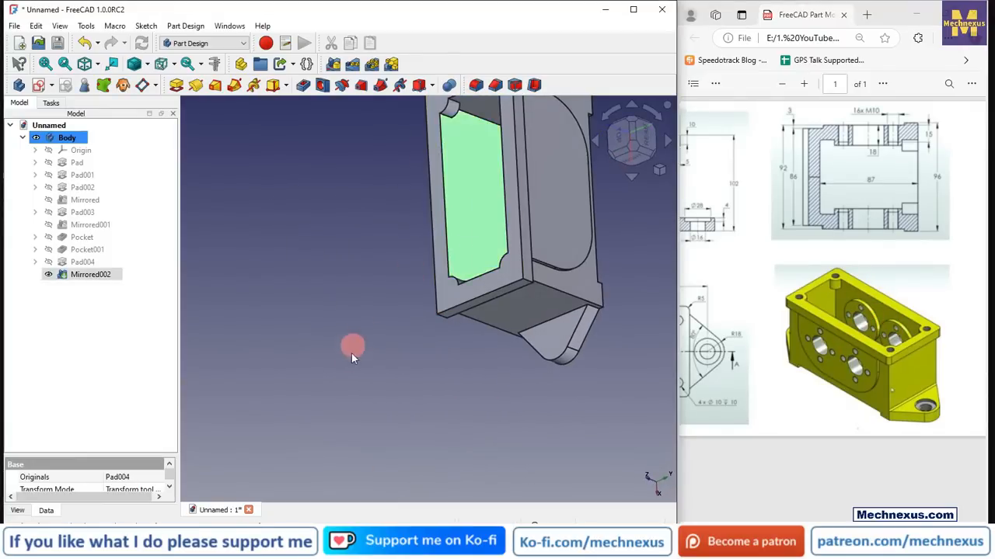
scroll(351, 353, "down", 3)
scroll(418, 208, "up", 3)
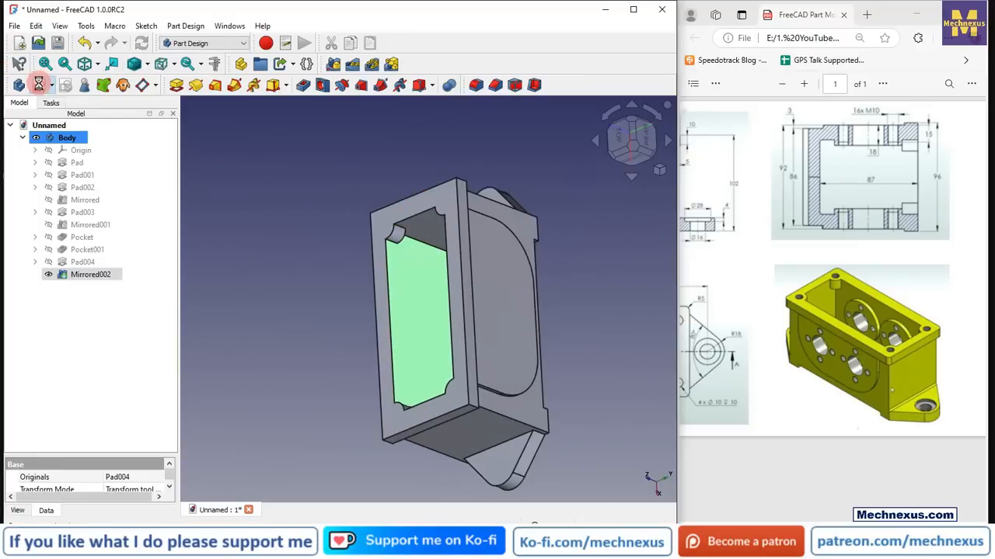
left_click(38, 83)
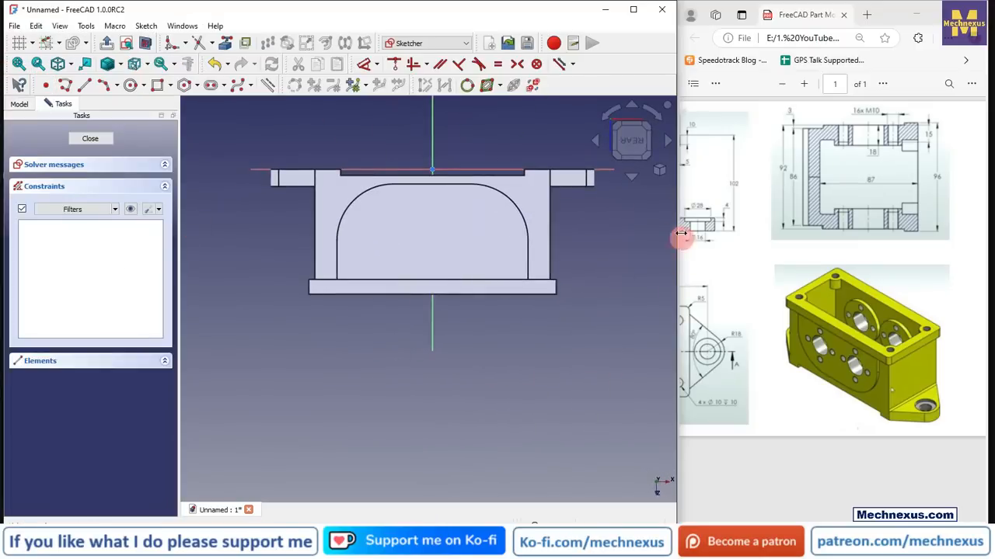
Step: Draw two circles about 42 mm in diameter on the front wall's inner face, one on each side of the vertical sketch axis
left_click(659, 169)
left_click(700, 204)
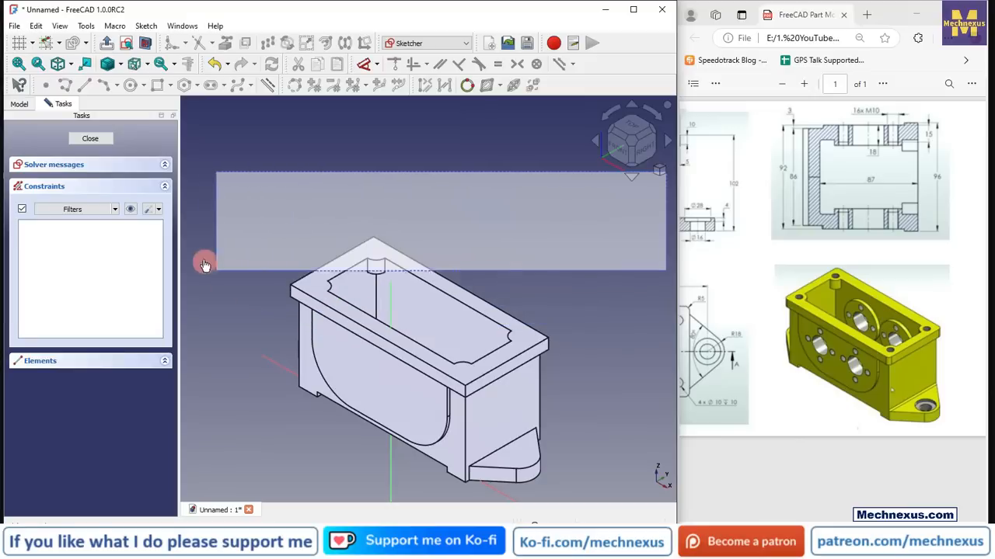
left_click(119, 66)
left_click(137, 166)
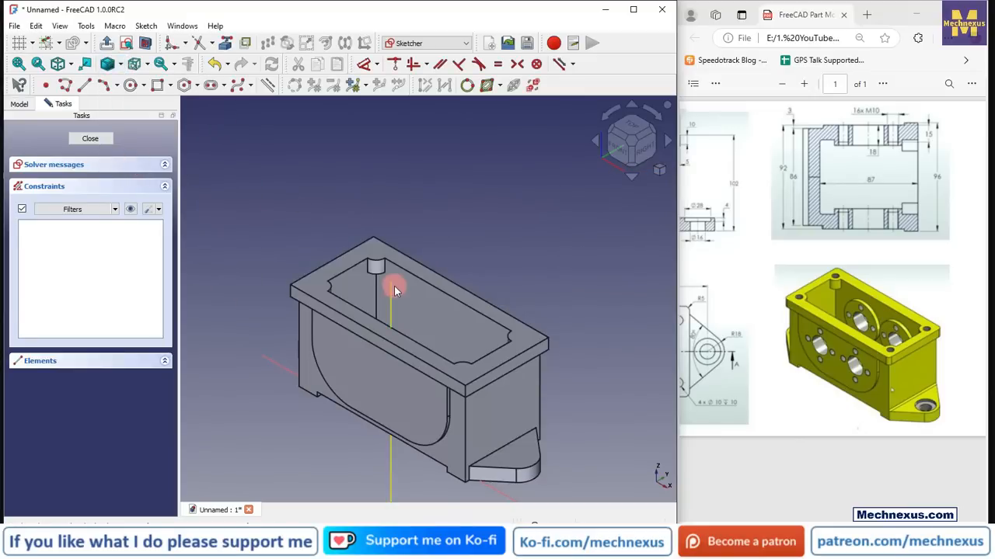
scroll(394, 286, "up", 3)
scroll(394, 287, "down", 5)
middle_click_drag(396, 318, 327, 404)
scroll(401, 280, "up", 3)
left_click(133, 84)
left_click(432, 282)
left_click(430, 253)
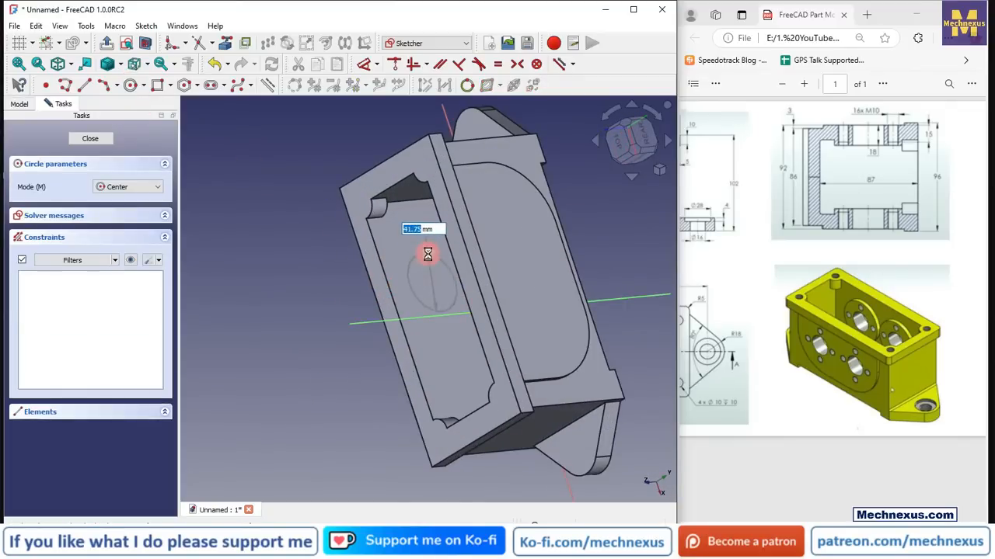
left_click(450, 351)
right_click(319, 424)
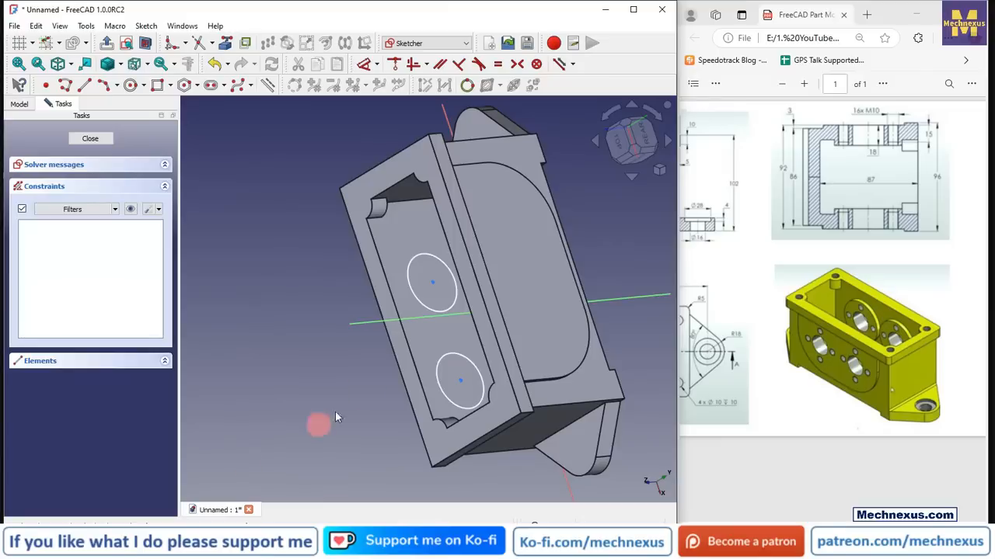
Step: Make the two circles on the front wall's inner face equal and set their diameter to 60 mm
left_click(445, 358)
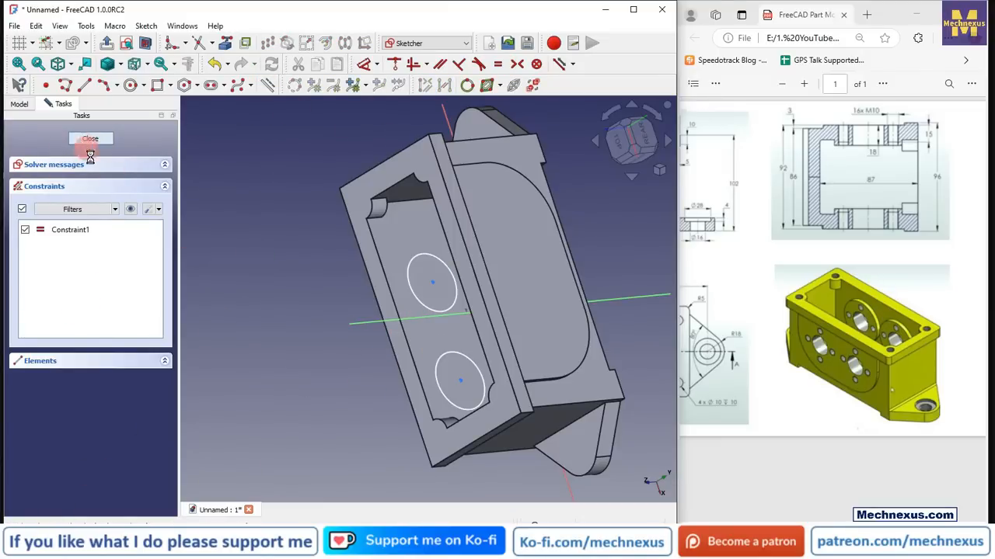
left_click(81, 289)
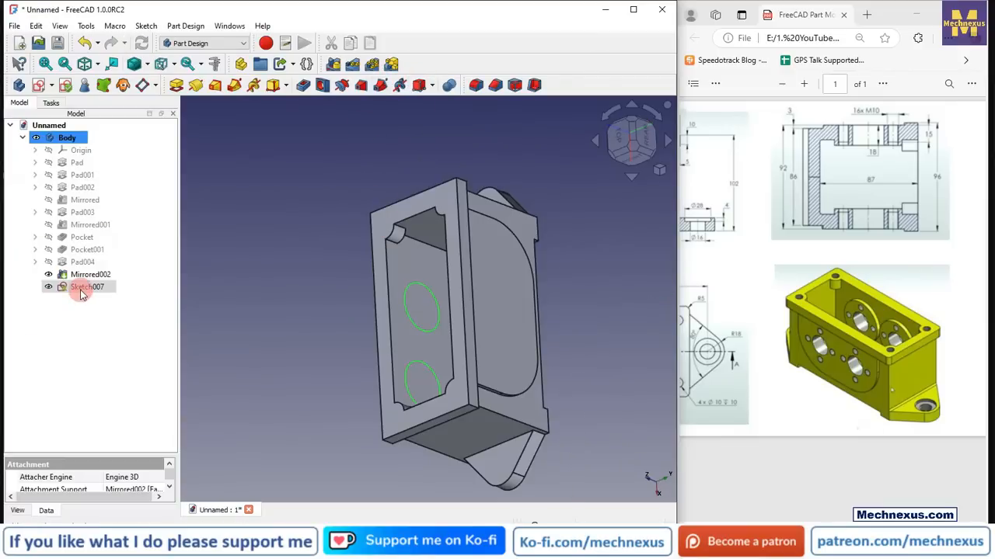
double_click(82, 290)
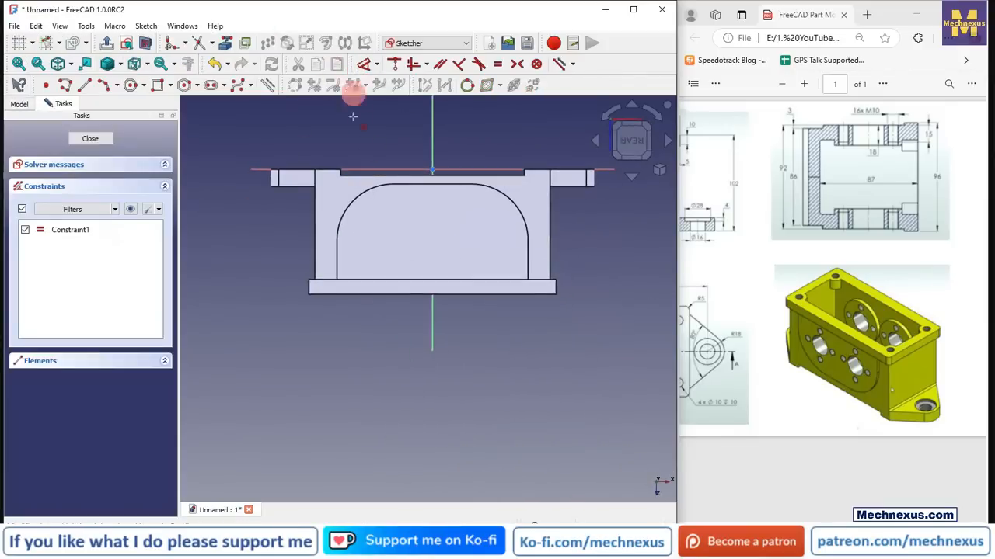
left_click(659, 169)
left_click(684, 208)
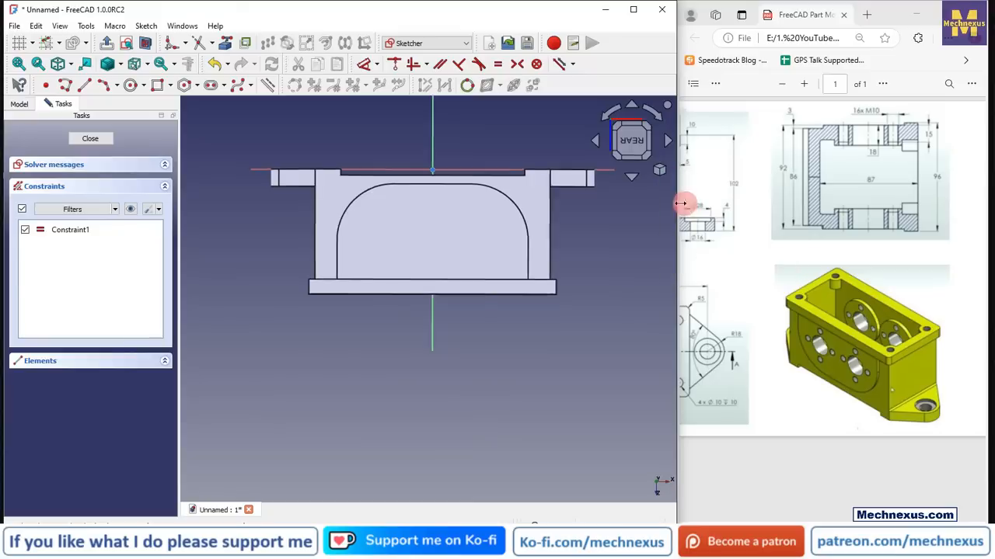
middle_click_drag(373, 320, 315, 383)
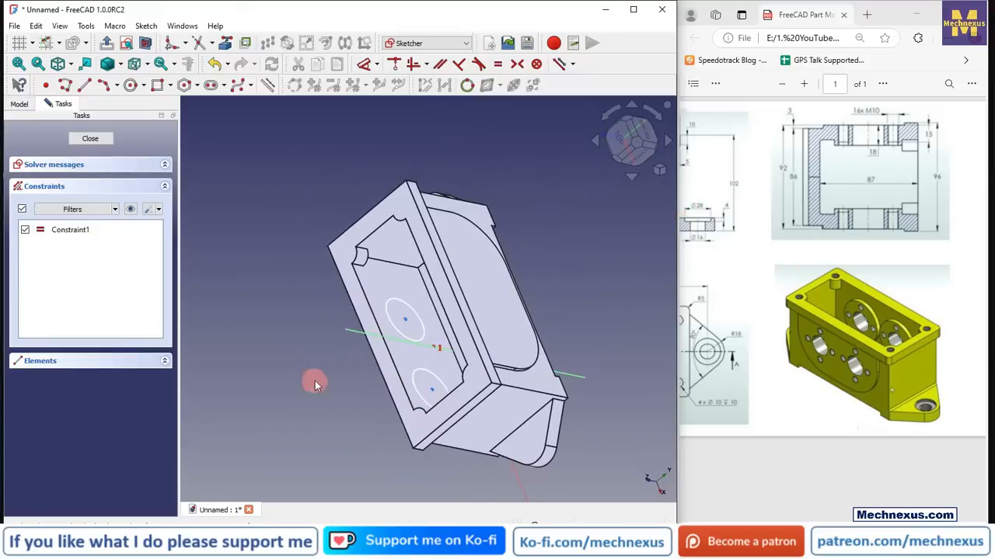
left_click(387, 311)
left_click(328, 305)
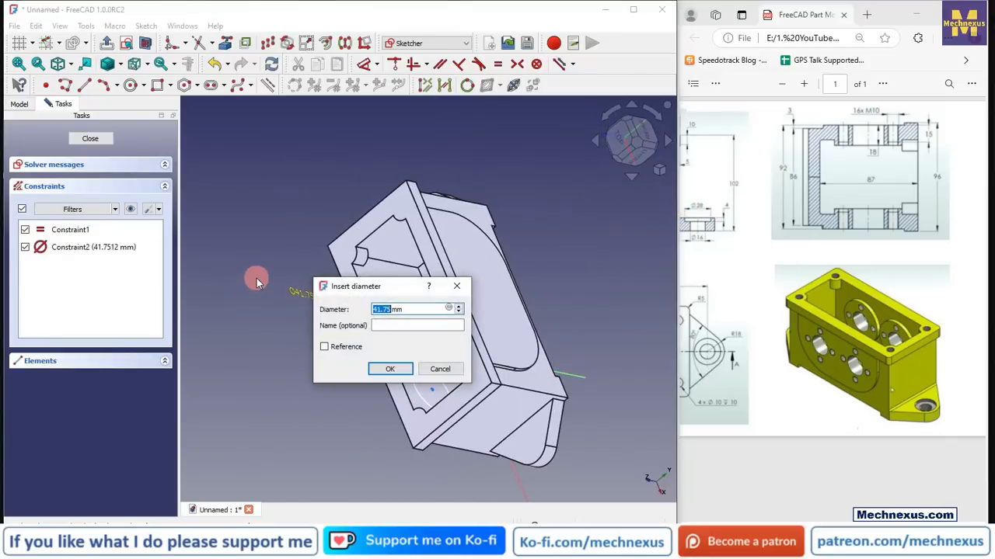
key("Return")
Step: Project the two lower corner arcs of the rounded front face into the sketch as external geometry
middle_click_drag(255, 282, 312, 359)
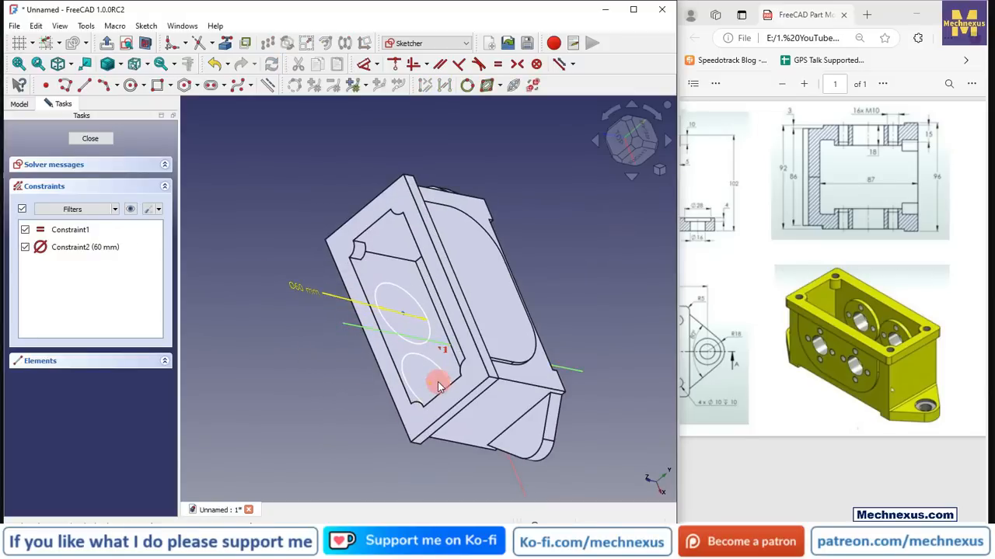
scroll(437, 381, "up", 1)
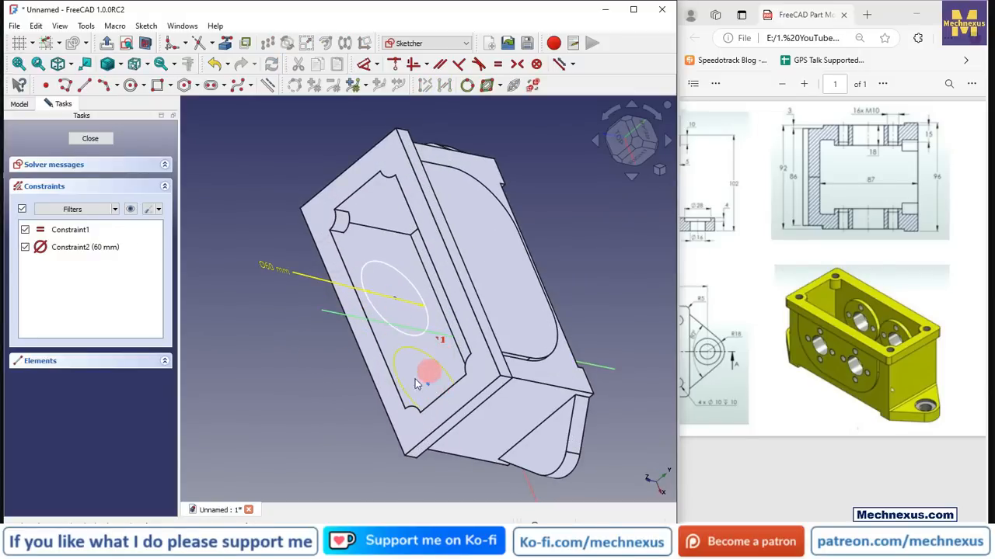
middle_click_drag(390, 394, 291, 422)
scroll(329, 297, "up", 3)
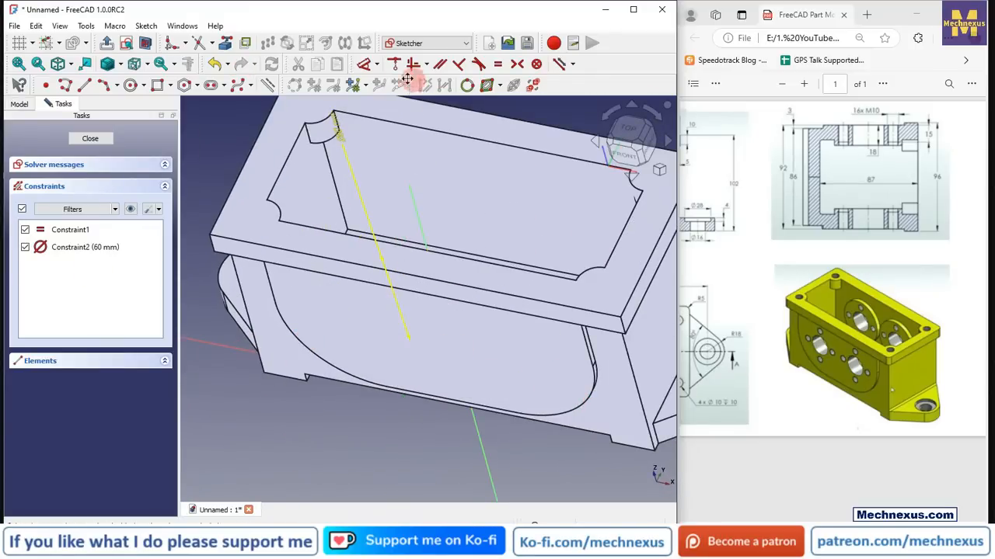
left_click(227, 48)
left_click(288, 336)
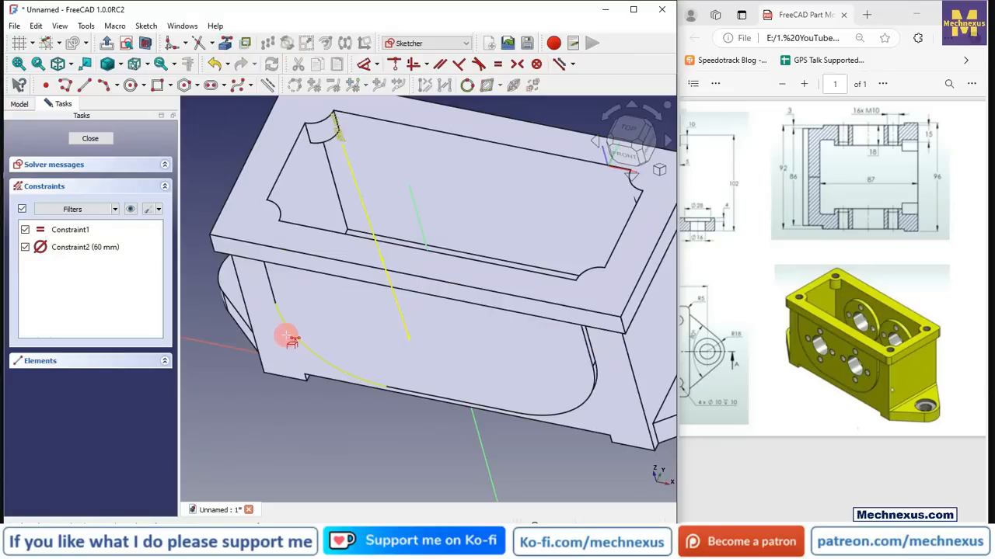
middle_click_drag(389, 370, 360, 332)
left_click(558, 365)
middle_click_drag(524, 354, 423, 429)
middle_click_drag(566, 345, 517, 344)
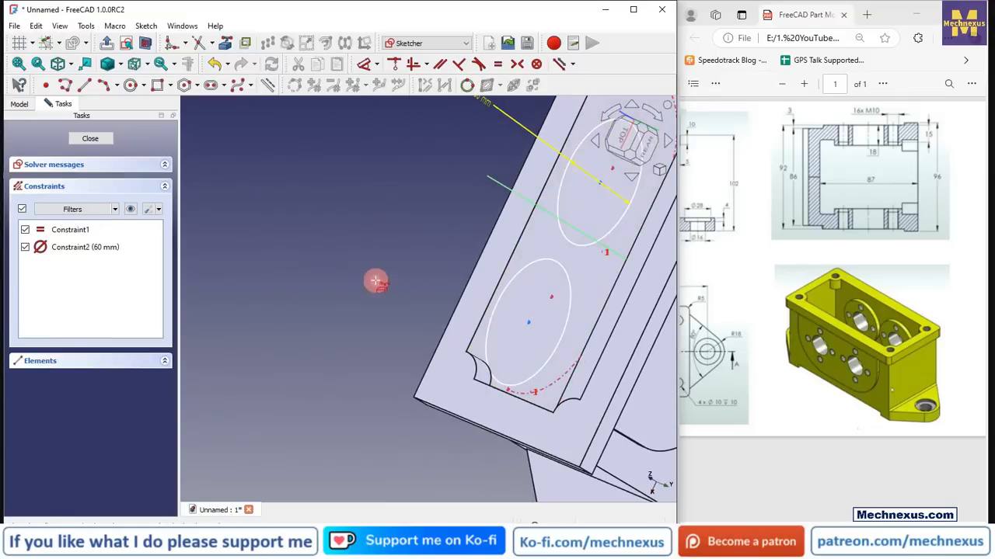
Step: Make each circle's centre coincident with the centre of the matching projected corner arc
scroll(555, 312, "up", 2)
left_click(547, 286)
left_click(507, 331)
left_click(404, 65)
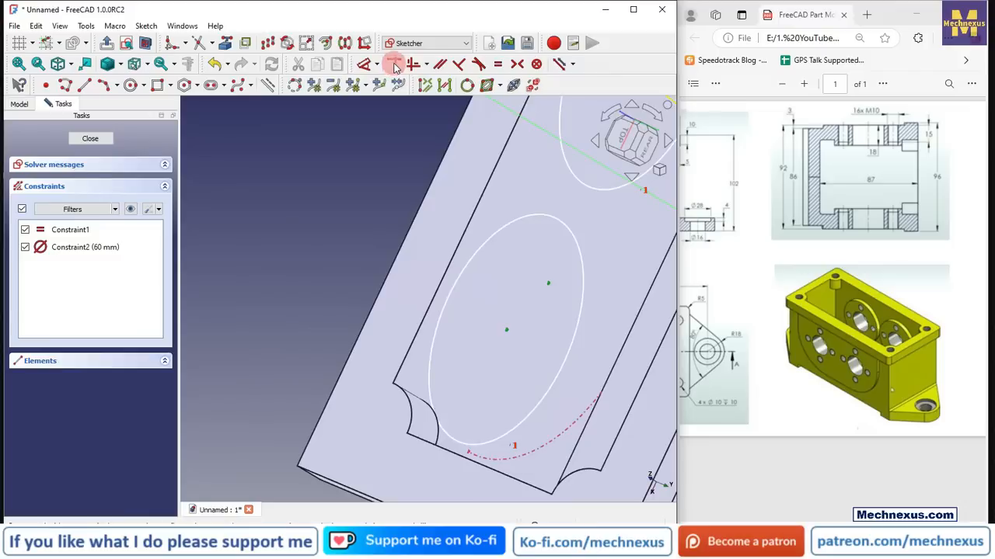
scroll(377, 298, "down", 4)
scroll(490, 210, "up", 3)
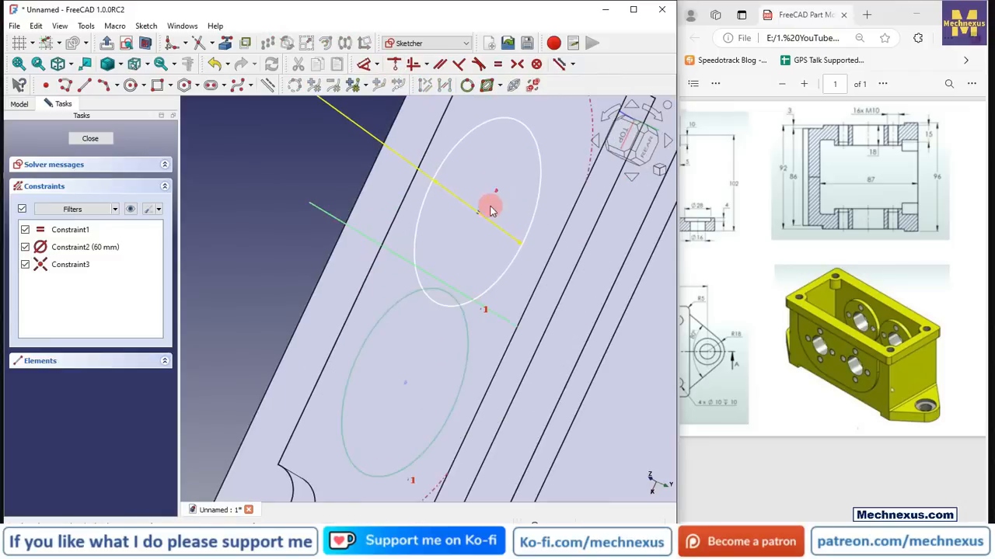
left_click(495, 191)
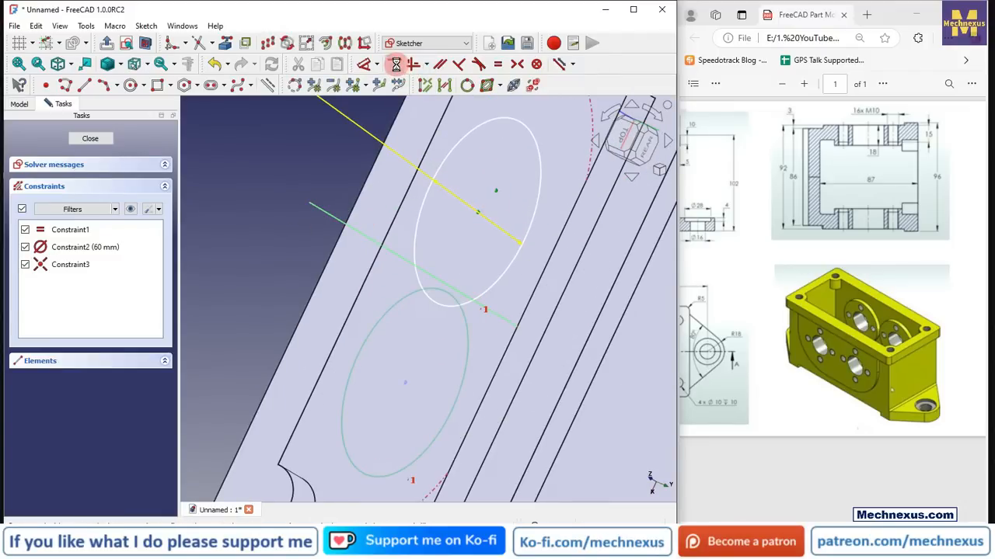
left_click(395, 66)
scroll(477, 266, "down", 3)
middle_click_drag(470, 287, 451, 273)
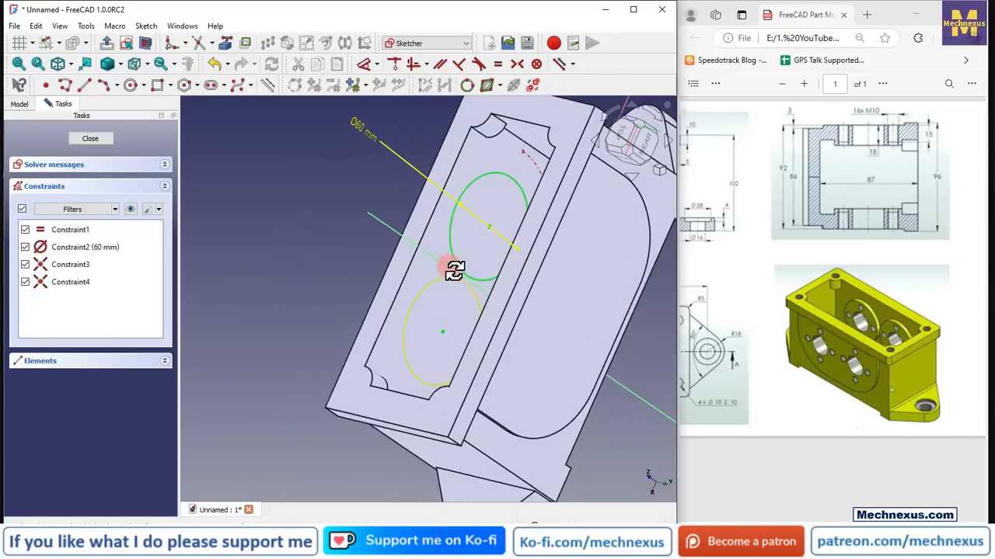
Step: Close the sketch and pad the two 60 mm circles 5 mm into the cavity, checking the views in the reference drawing
left_click(91, 139)
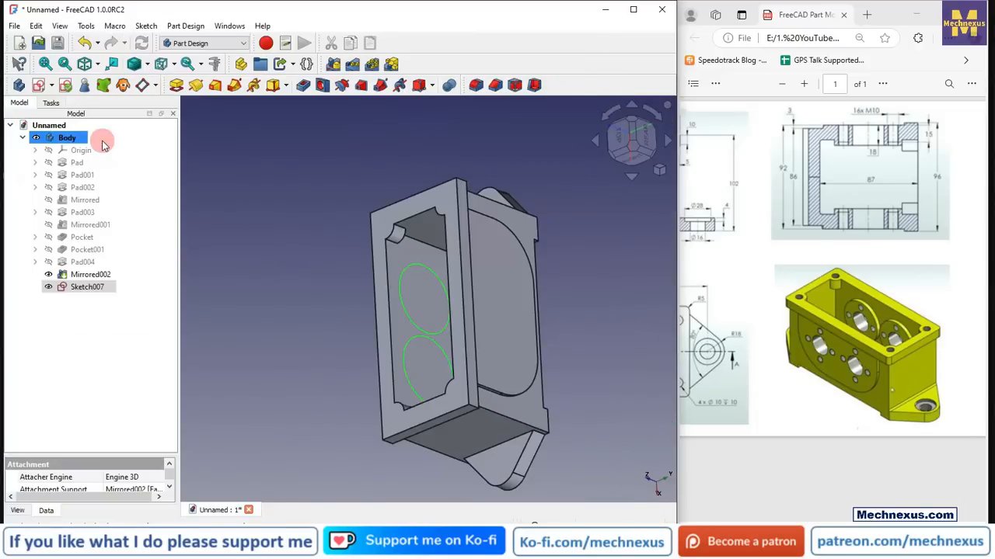
left_click(176, 85)
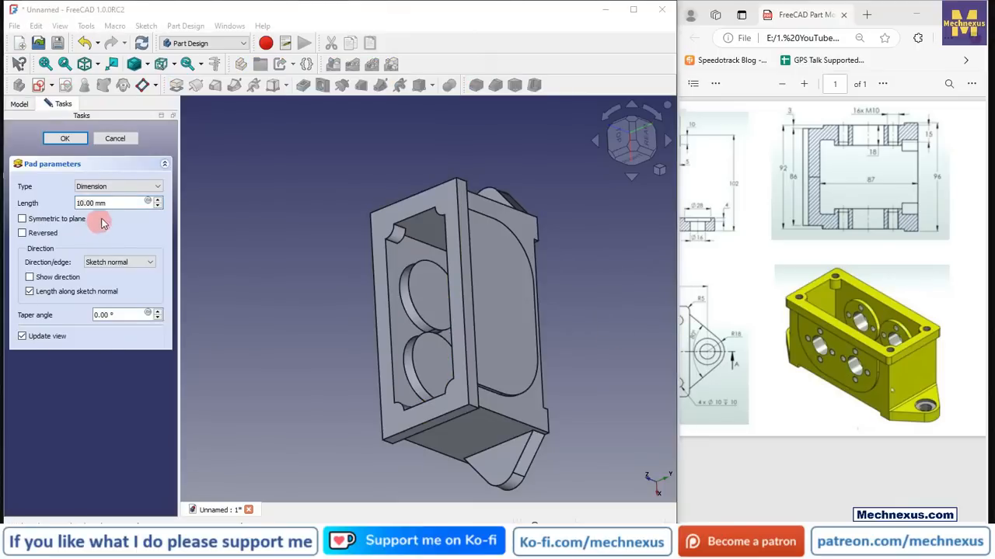
left_click_drag(117, 204, 22, 200)
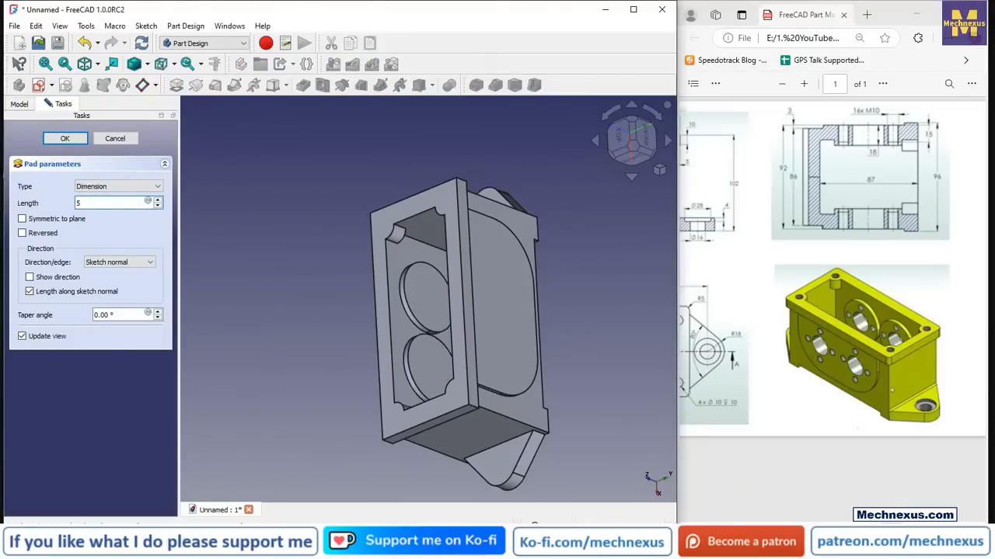
left_click_drag(831, 519, 773, 519)
left_click(251, 368)
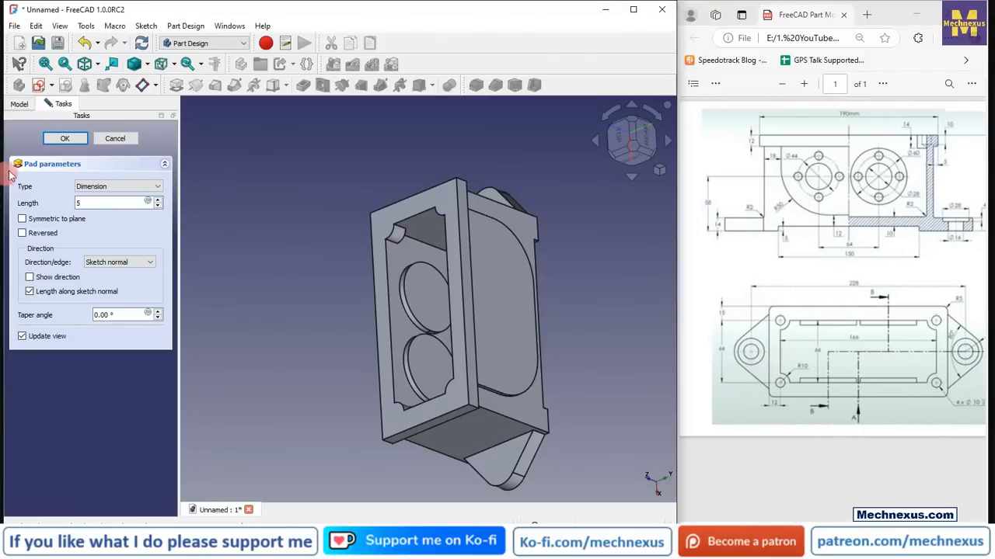
left_click(56, 139)
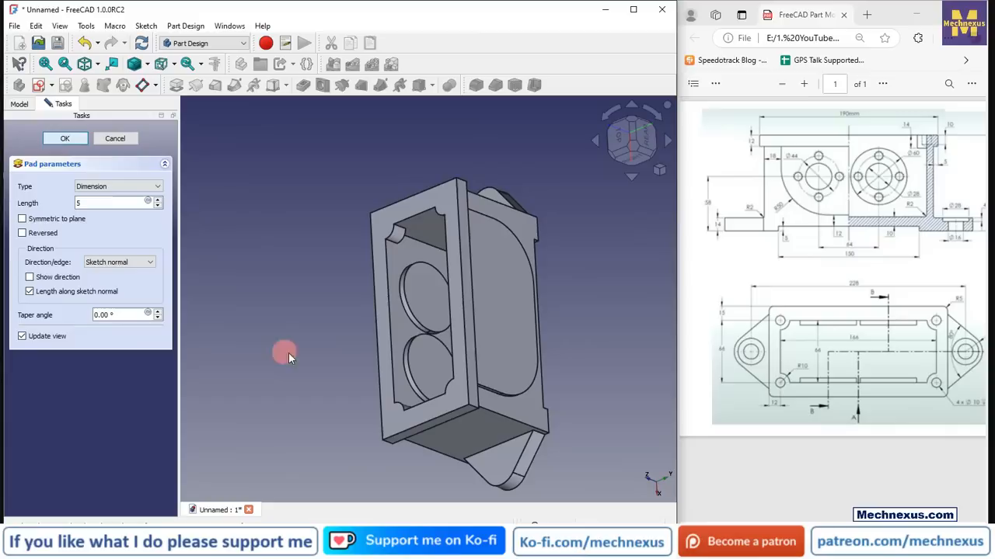
Step: Mirror the padded circular bosses about the base XZ plane onto the opposite long wall
middle_click_drag(432, 349, 384, 332)
left_click(69, 287)
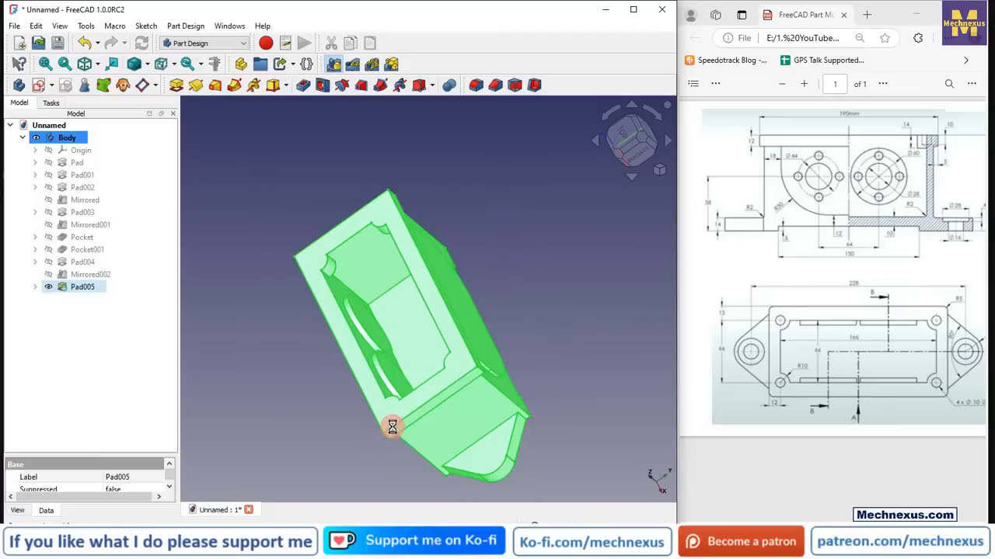
middle_click_drag(349, 404, 246, 404)
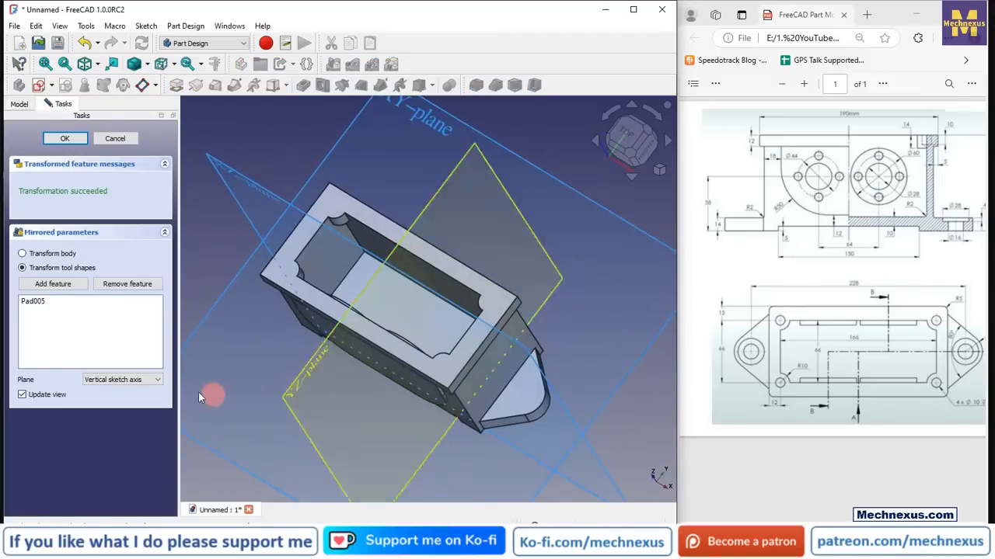
left_click(125, 379)
left_click(88, 432)
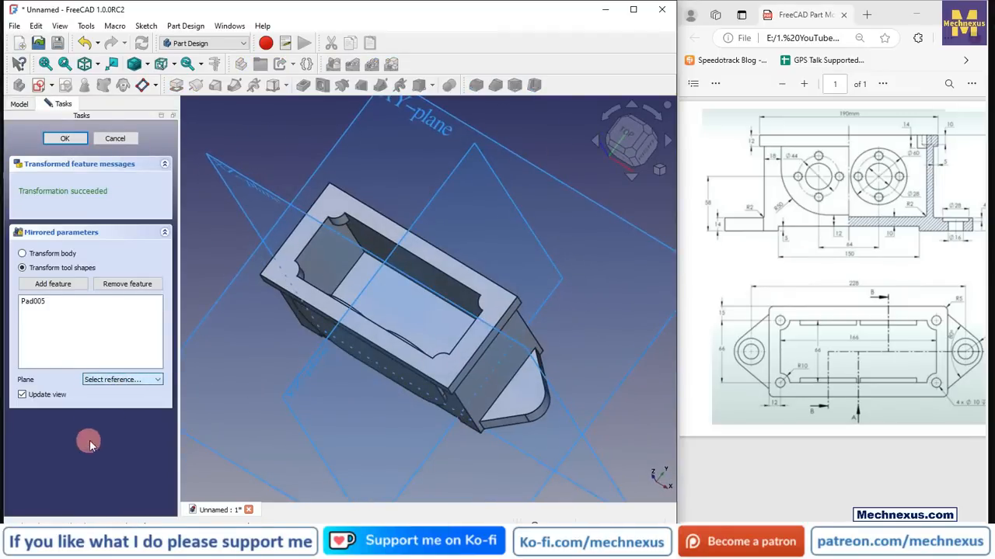
left_click(252, 179)
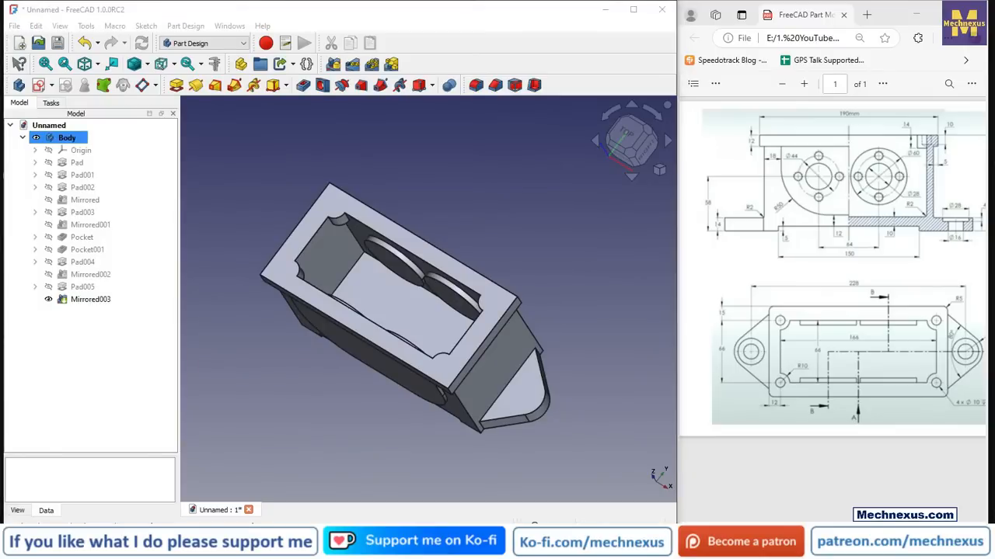
Step: Start a sketch on the rounded front outer face and project its two lower corner arcs as external geometry
left_click(289, 426)
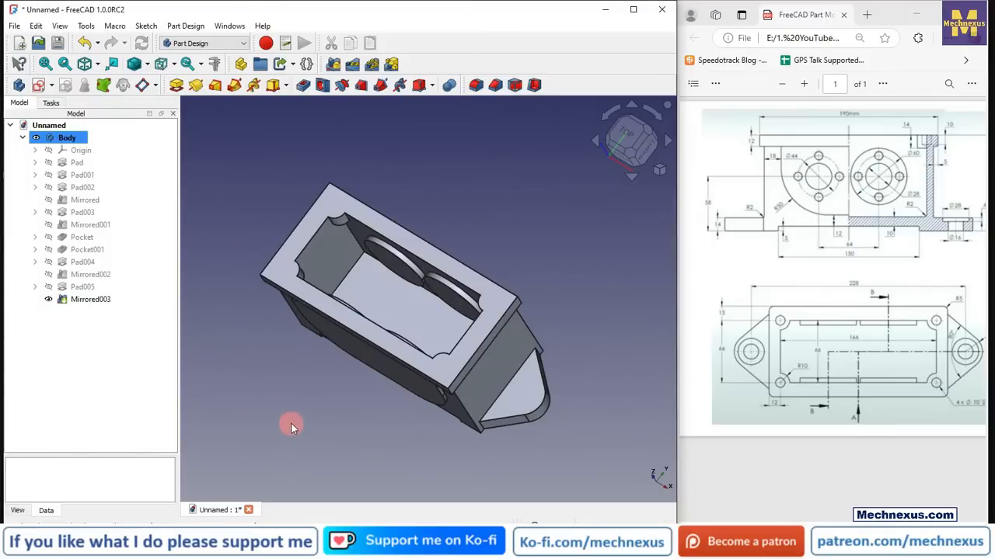
key("0")
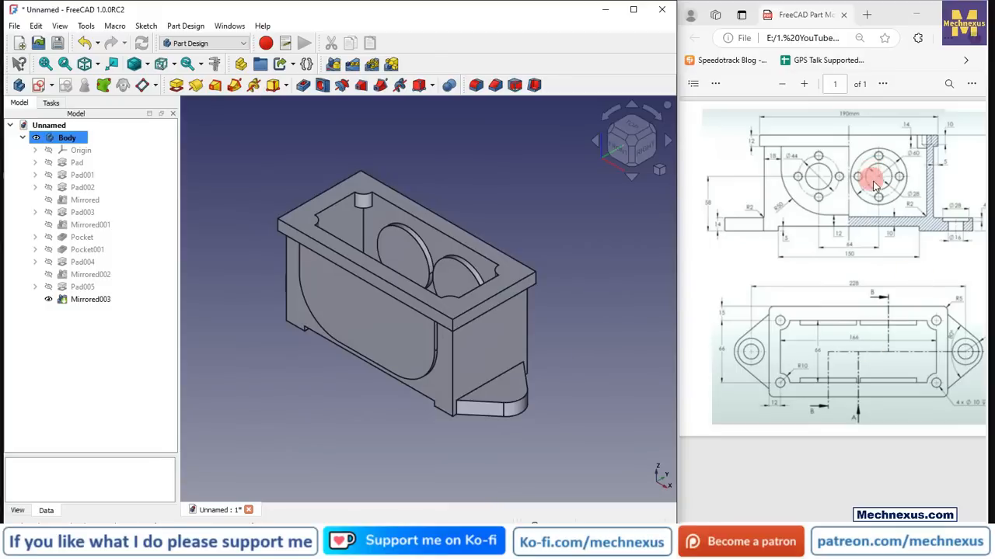
left_click_drag(811, 528, 941, 528)
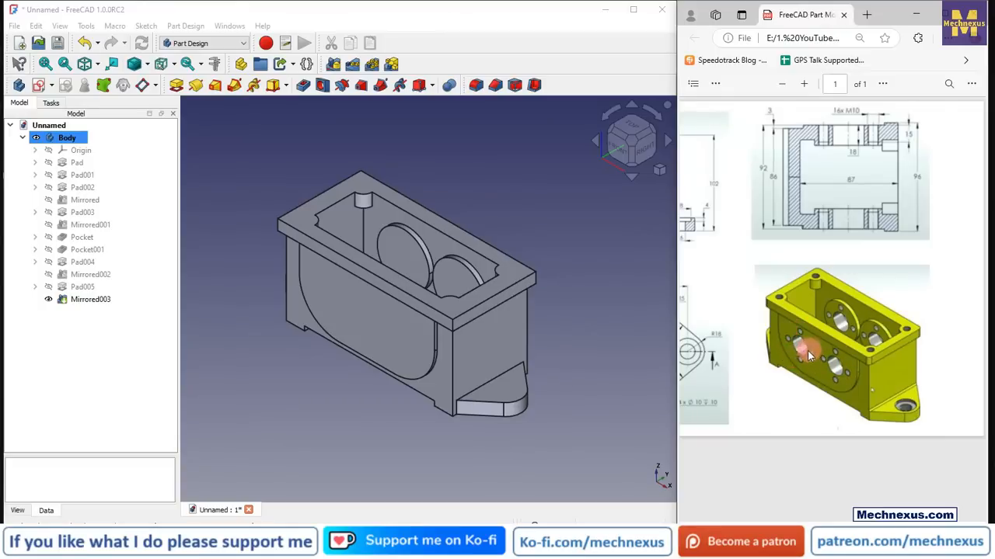
left_click(337, 322)
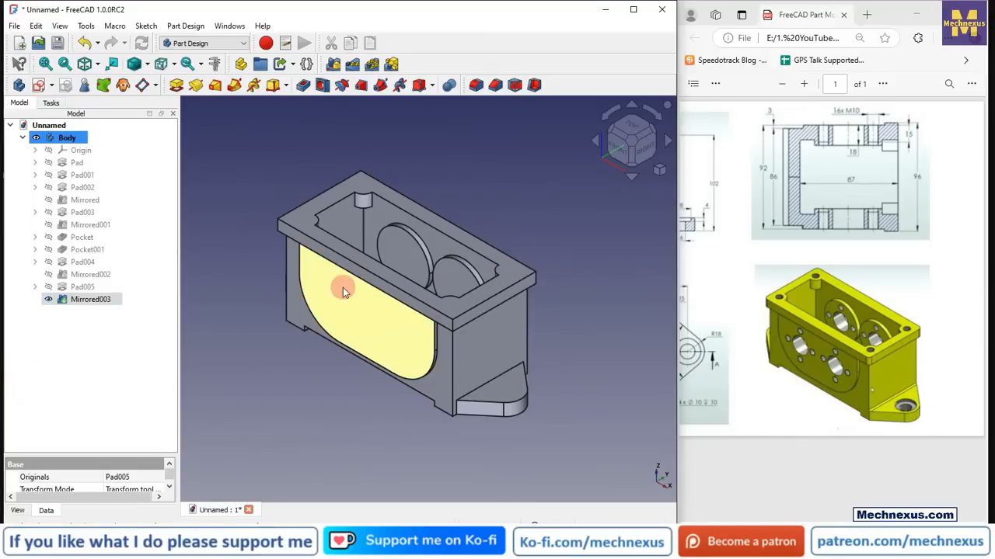
left_click(38, 84)
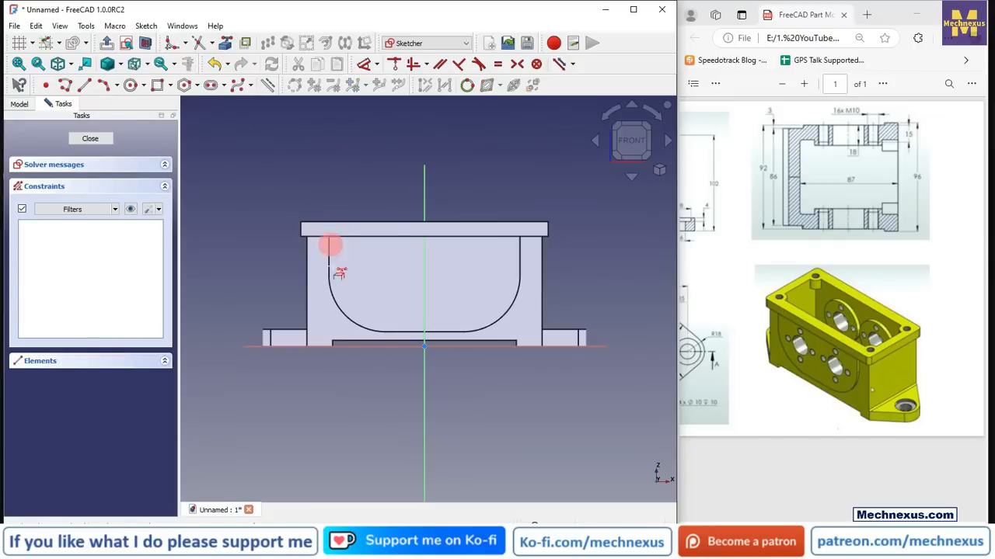
left_click(505, 316)
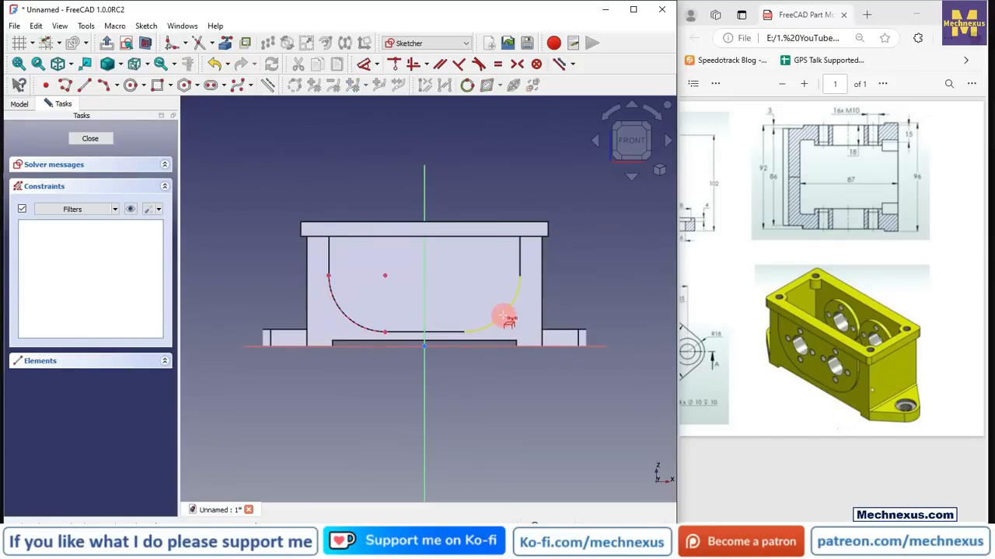
Step: Draw two circles about 52 mm in diameter, centred on the centres of the two projected arcs
left_click(131, 86)
left_click(384, 275)
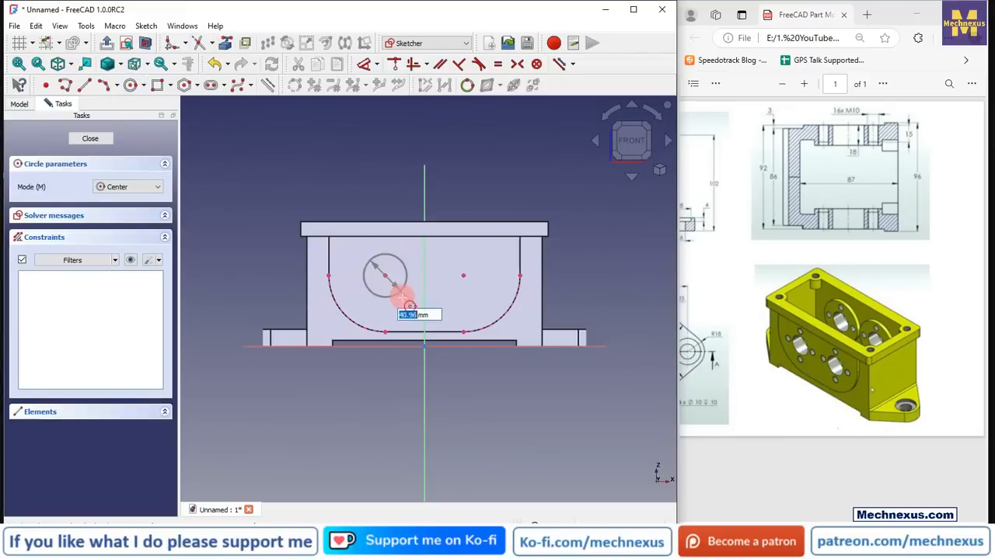
left_click(405, 302)
left_click(463, 275)
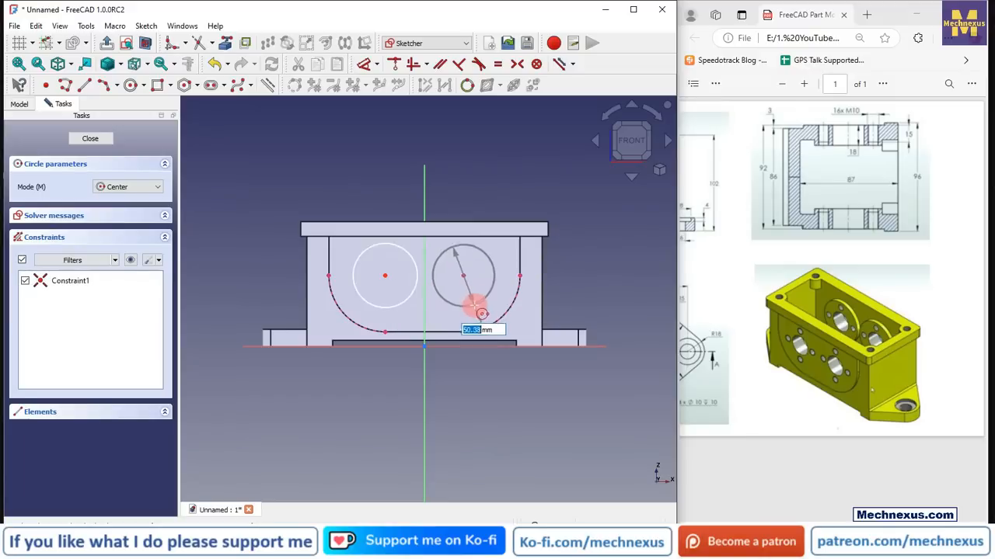
left_click(474, 307)
right_click(520, 177)
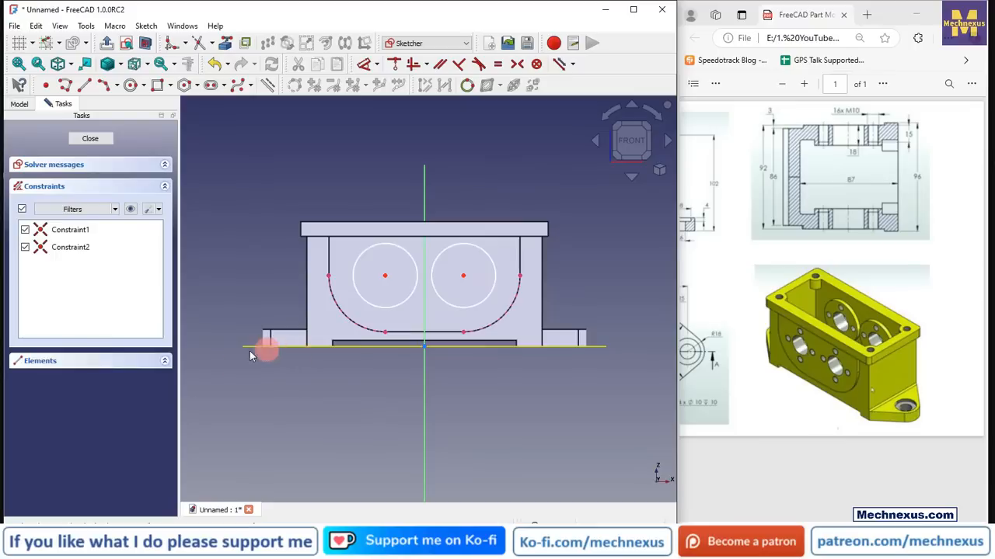
Step: Set the left circle's diameter to 28 mm and make the right circle equal to it
left_click(365, 69)
left_click(410, 256)
left_click(484, 178)
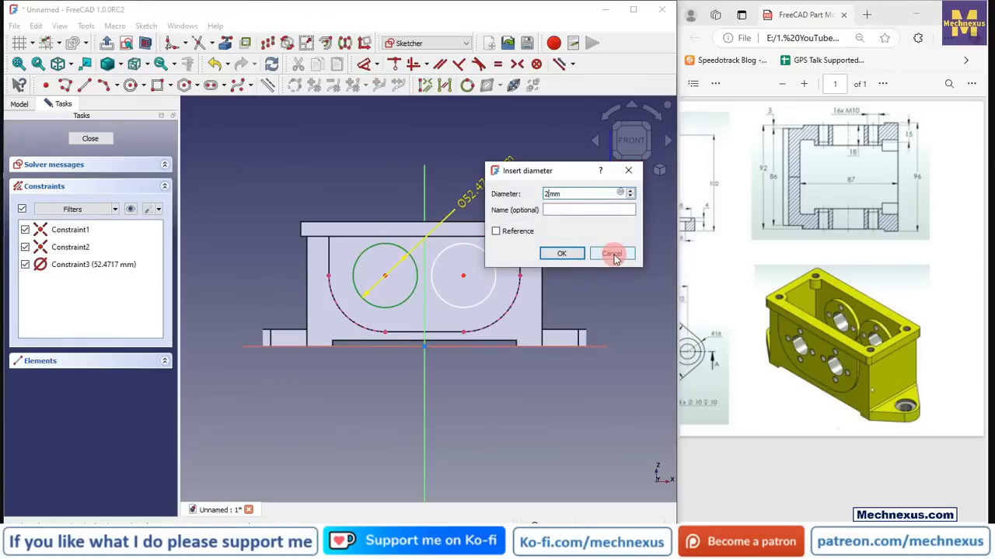
type("28")
key("Return")
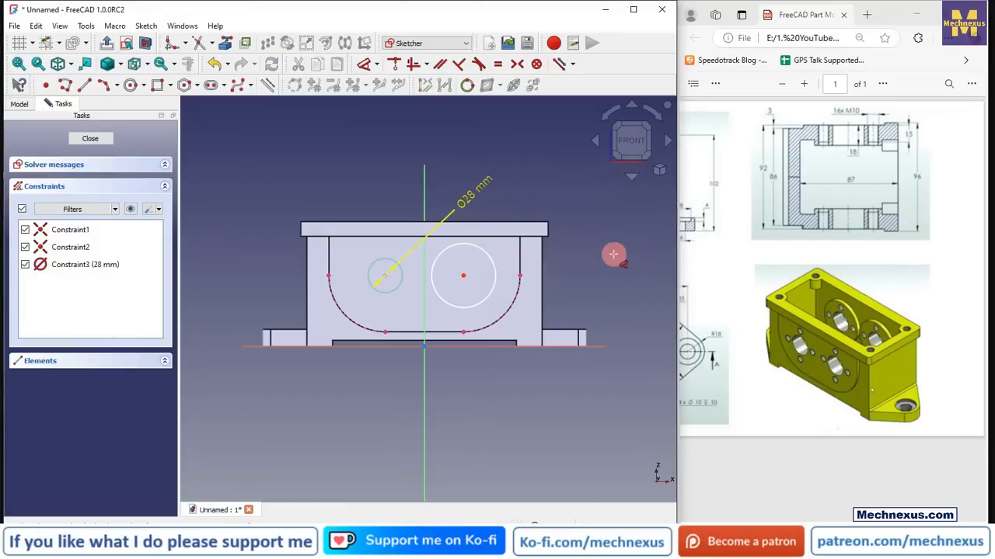
left_click(479, 255)
left_click(401, 277)
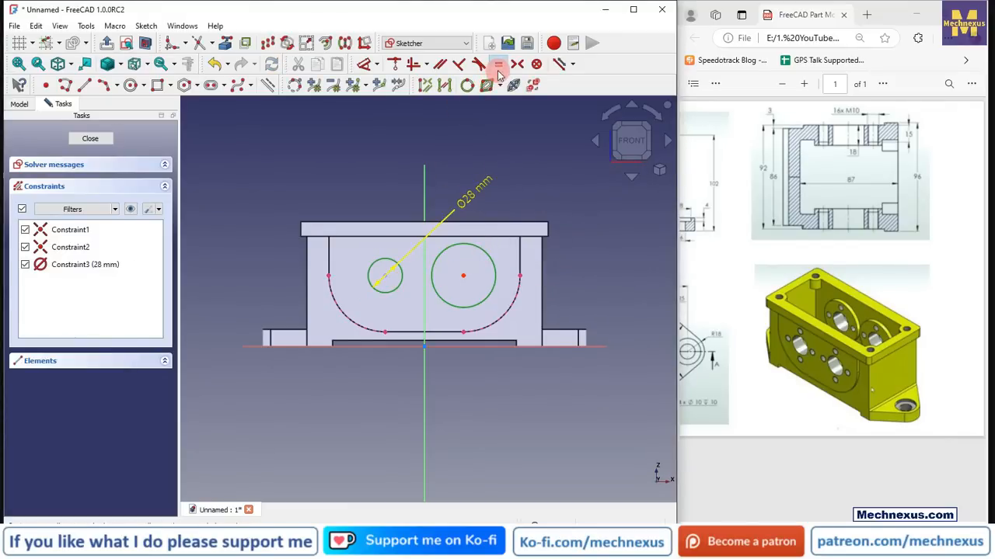
left_click(498, 67)
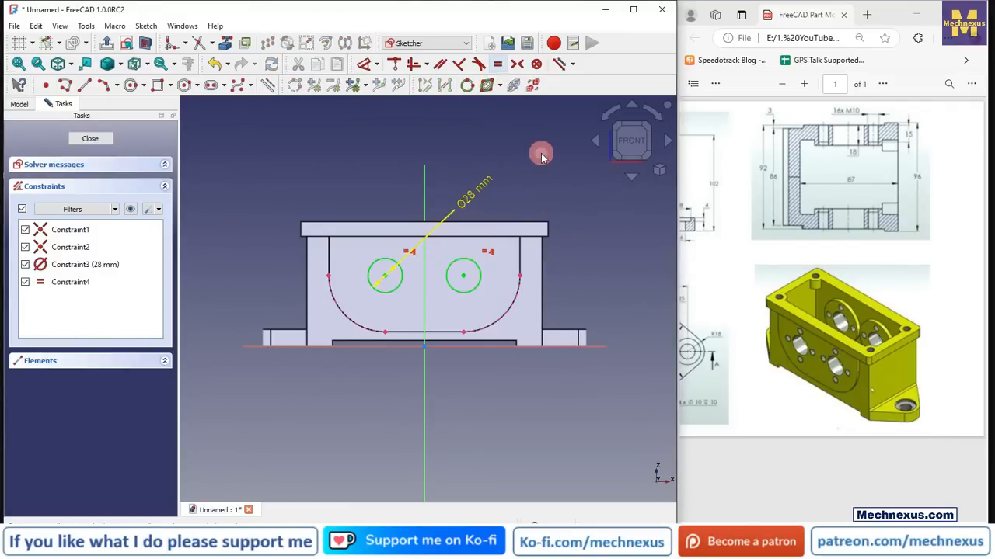
Step: Close the sketch and start a pocket from the two 28 mm circles
left_click(94, 140)
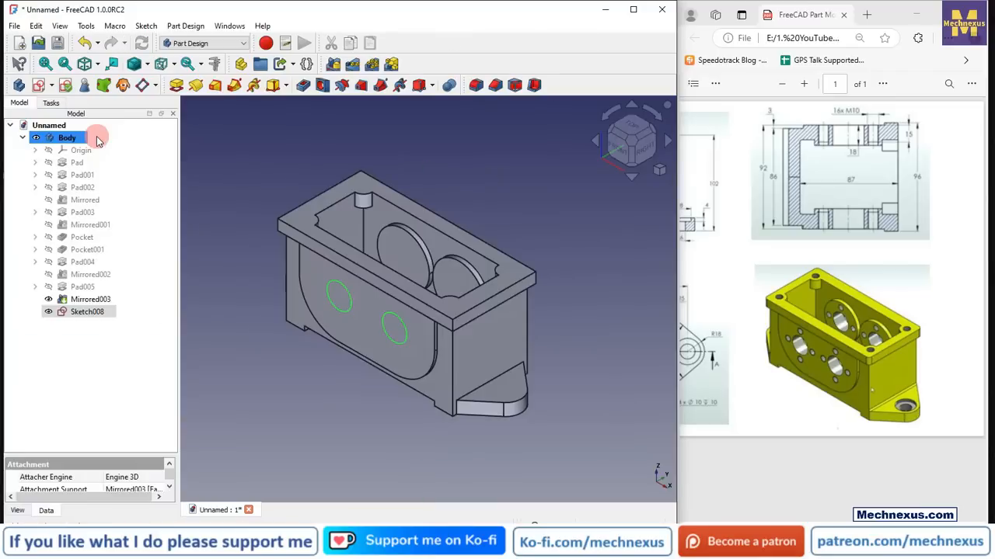
left_click(303, 86)
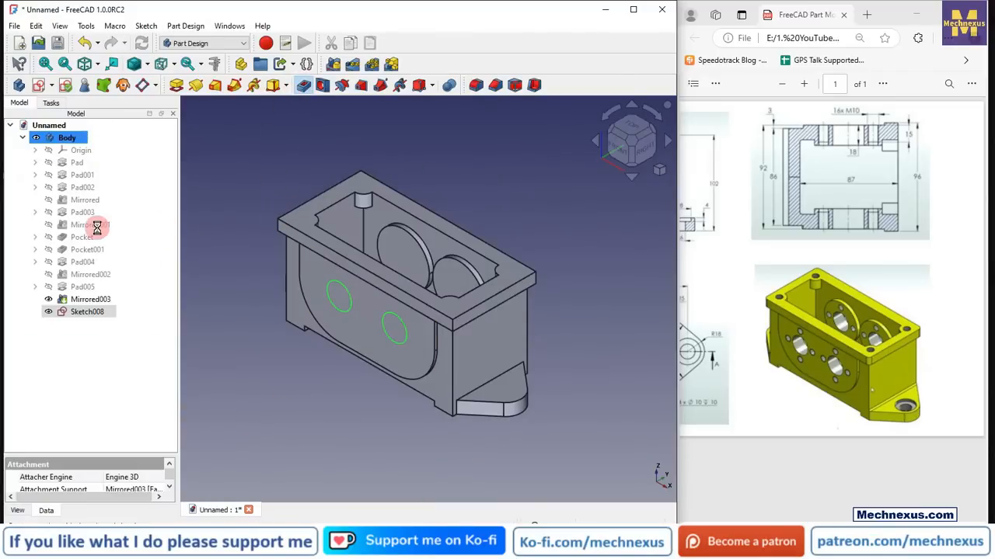
Step: Cut the two sketched circles through the whole housing with a Through all pocket
left_click(101, 188)
left_click(101, 201)
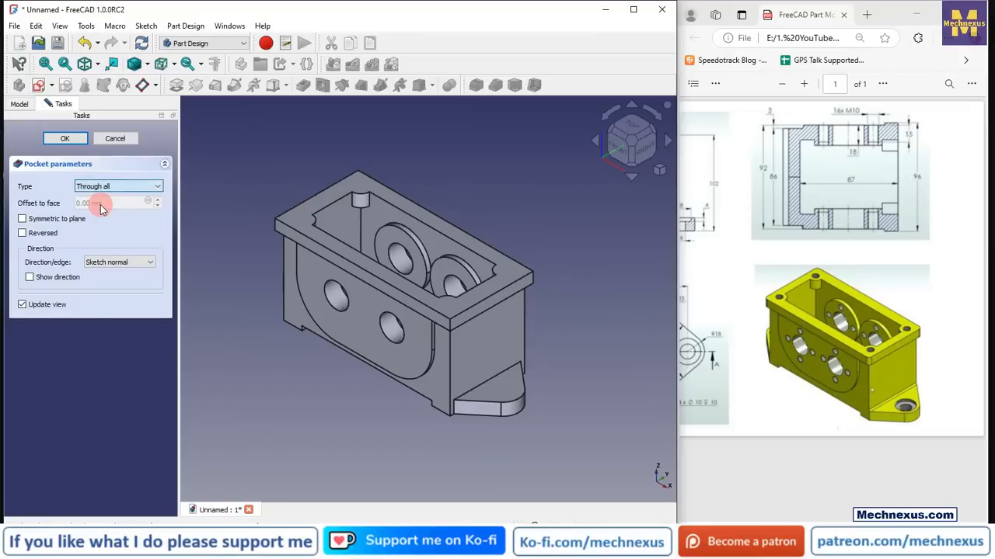
left_click(71, 139)
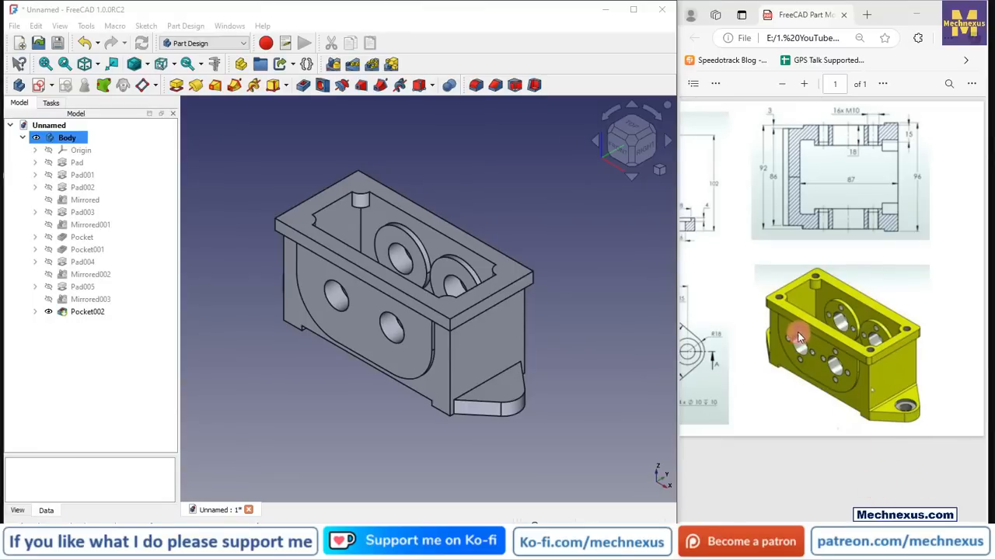
Step: Start a new sketch on the housing's rounded front panel face and display the model in wireframe
left_click_drag(861, 529, 730, 514)
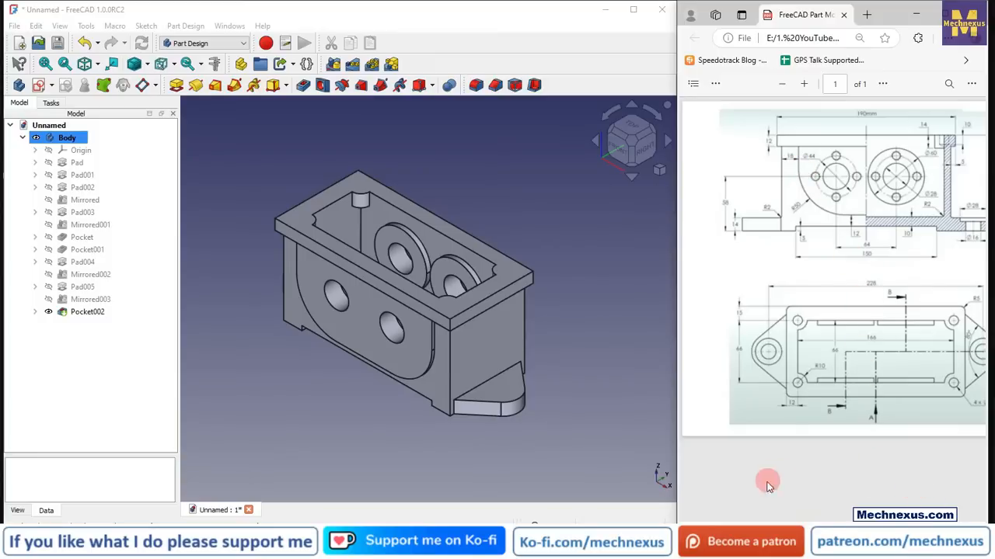
left_click(337, 321)
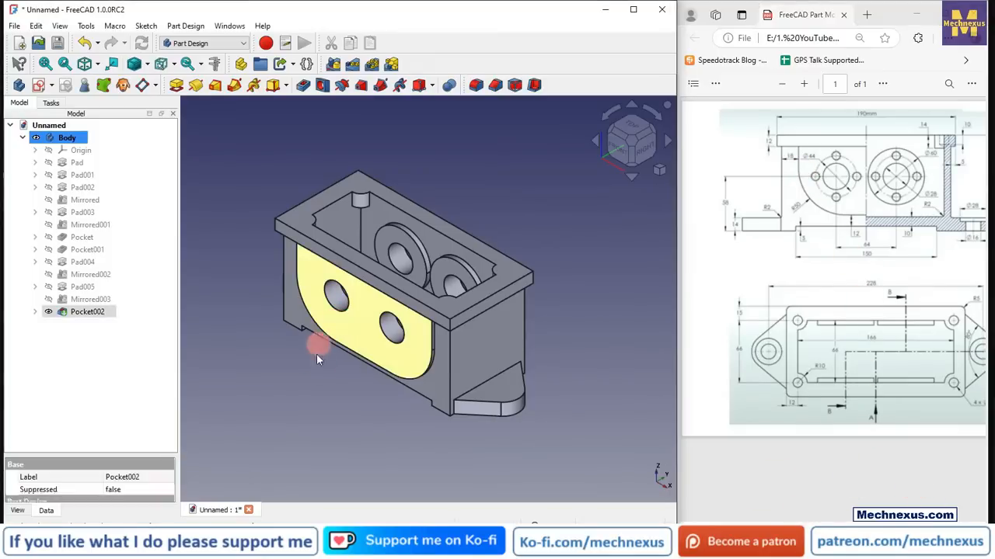
left_click(39, 85)
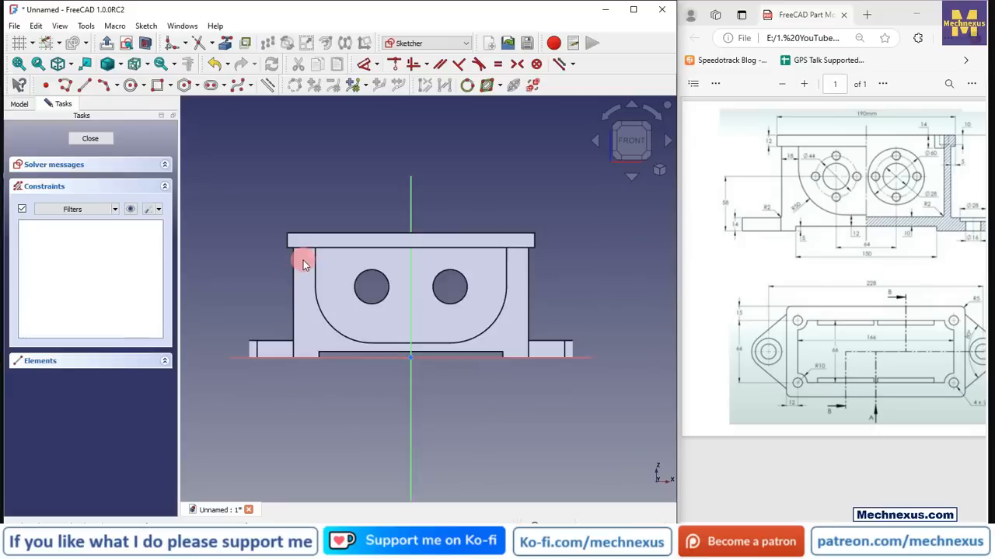
scroll(303, 261, "up", 2)
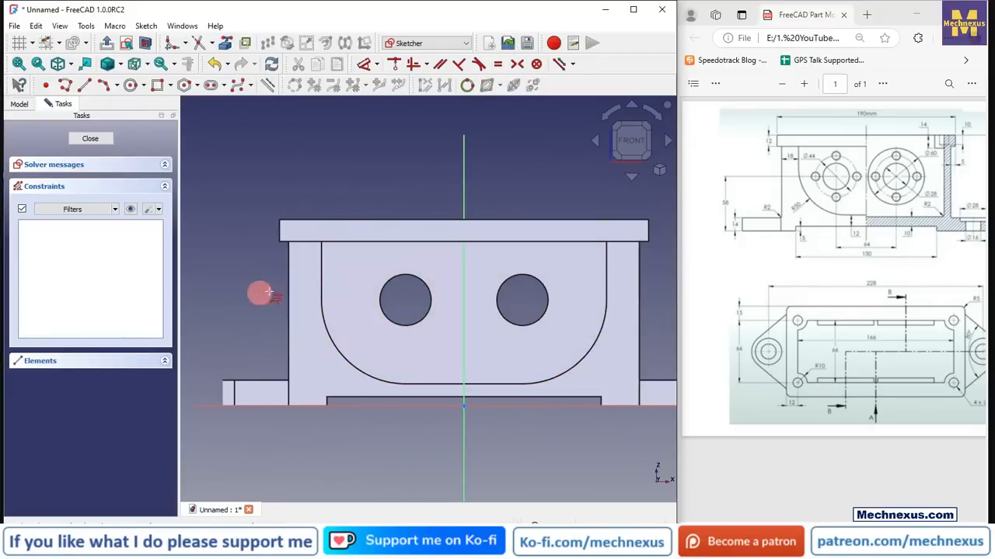
left_click(146, 64)
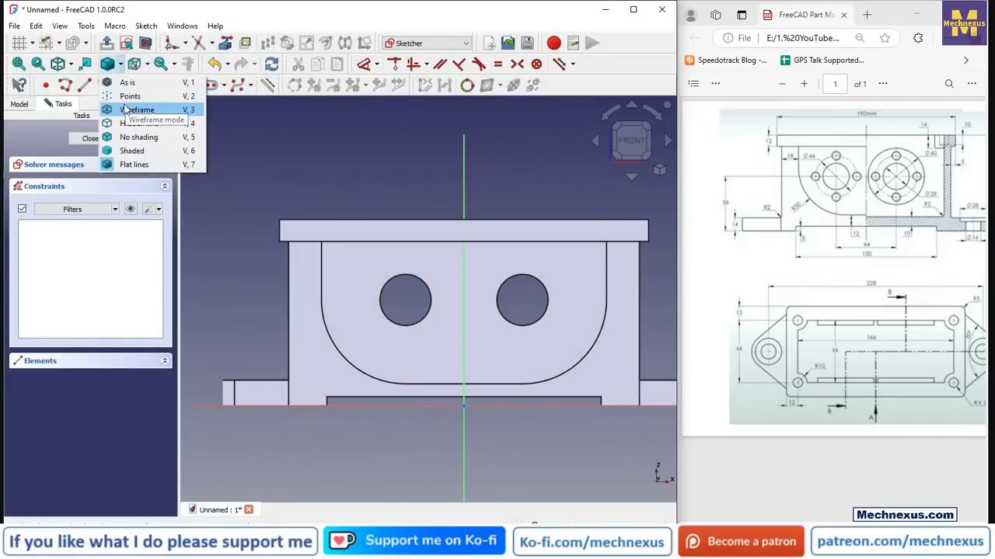
left_click(138, 106)
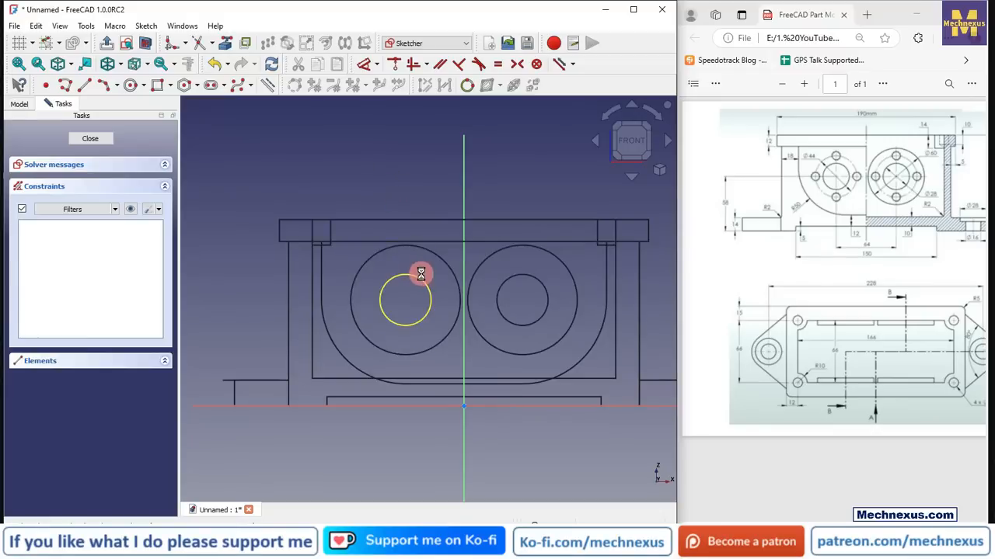
Step: Draw a circle about 46 mm in diameter concentric with the left front hole and make it construction geometry
left_click(130, 85)
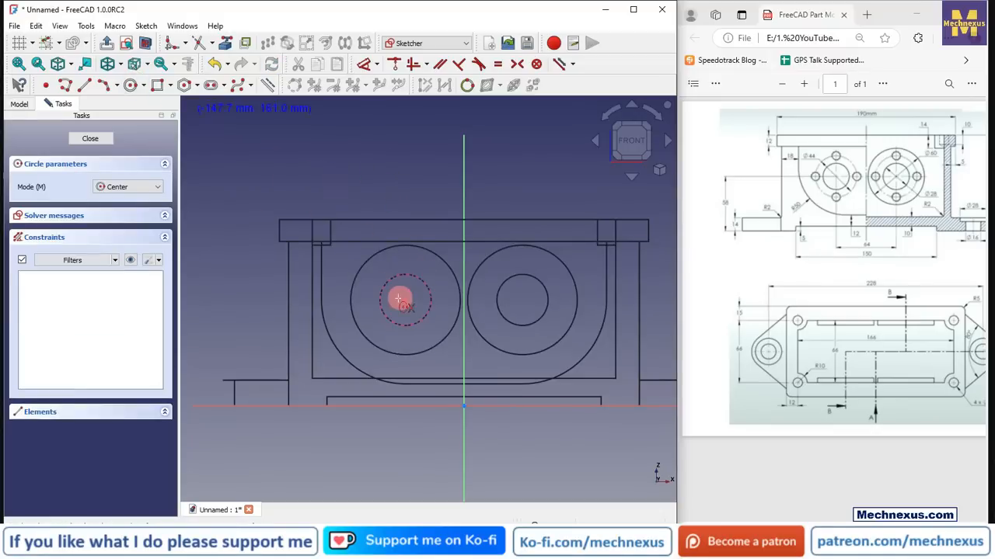
left_click(425, 265)
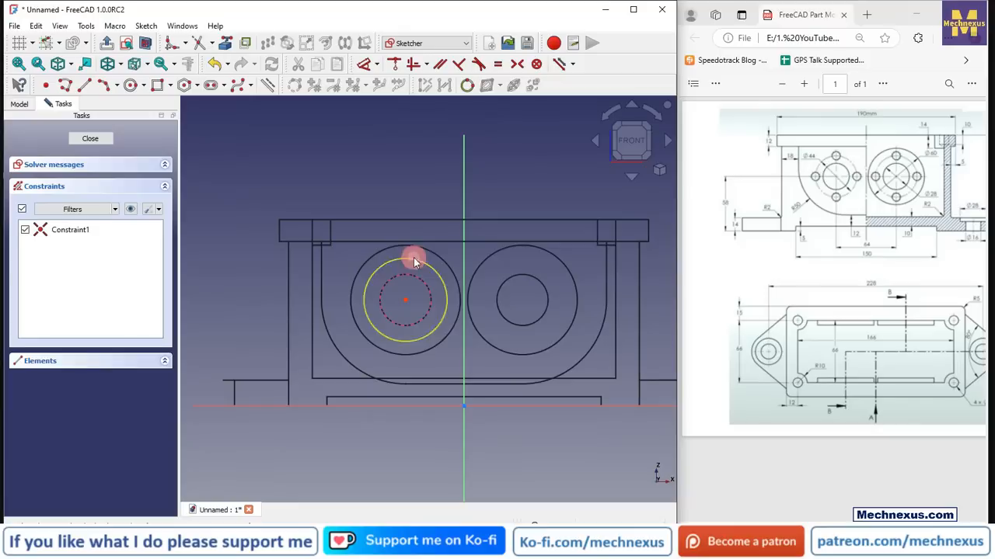
left_click(415, 262)
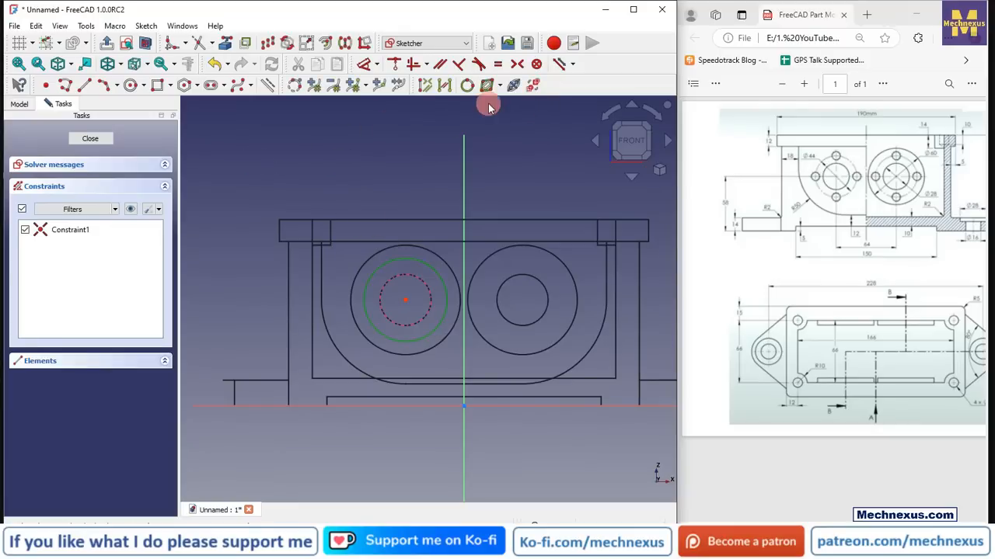
left_click(266, 85)
scroll(427, 311, "up", 2)
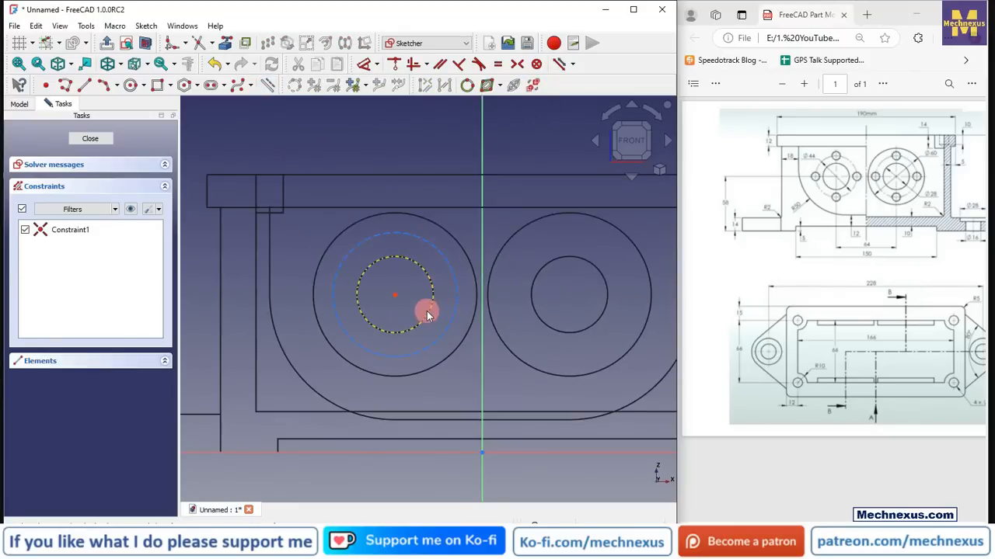
Step: Constrain the construction circle's diameter to 44 mm
left_click(377, 67)
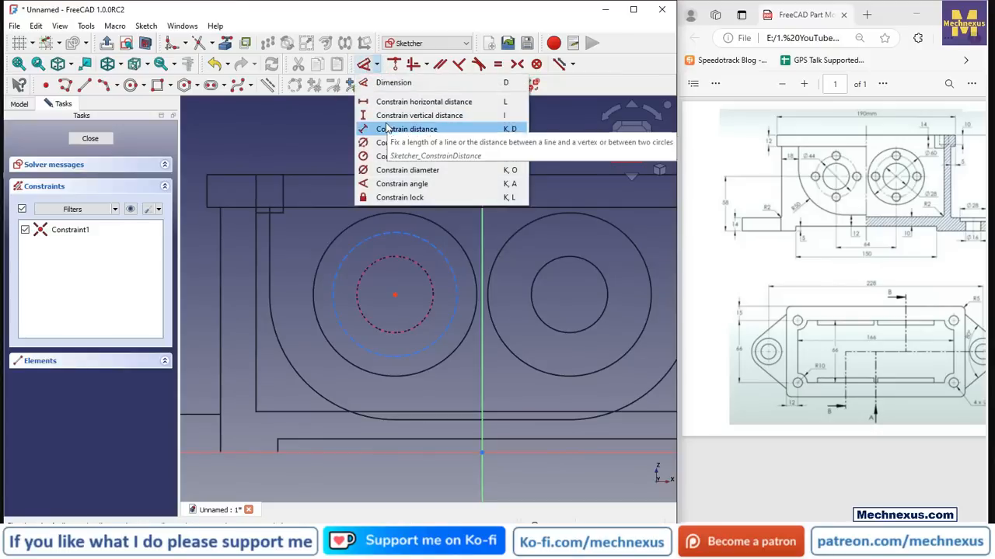
left_click(404, 170)
left_click(415, 234)
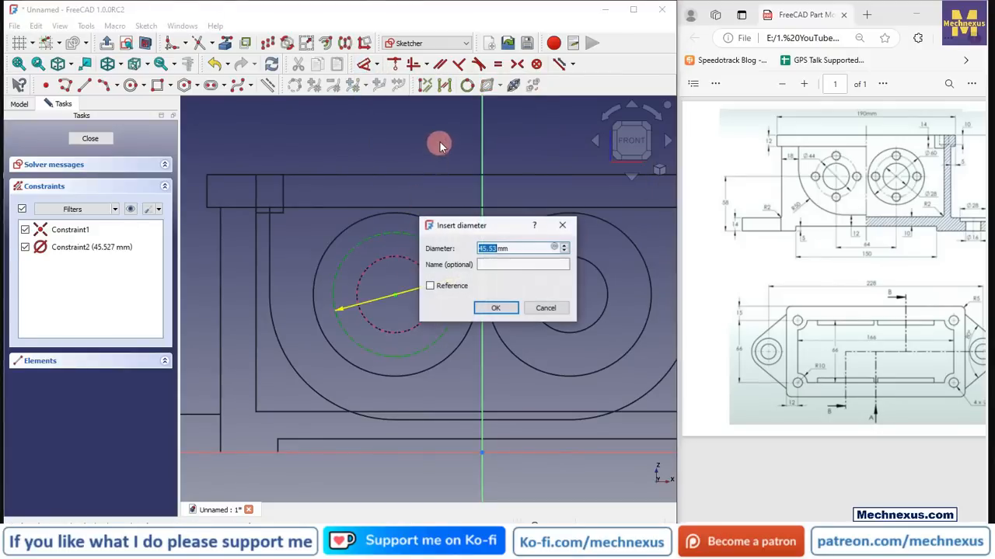
type("44")
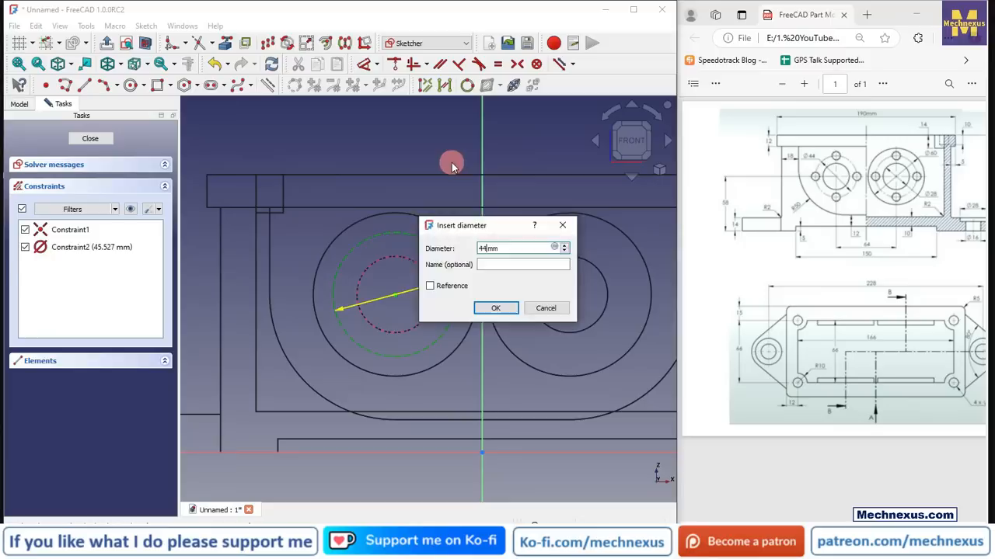
key("Return")
scroll(435, 218, "up", 2)
scroll(373, 211, "down", 2)
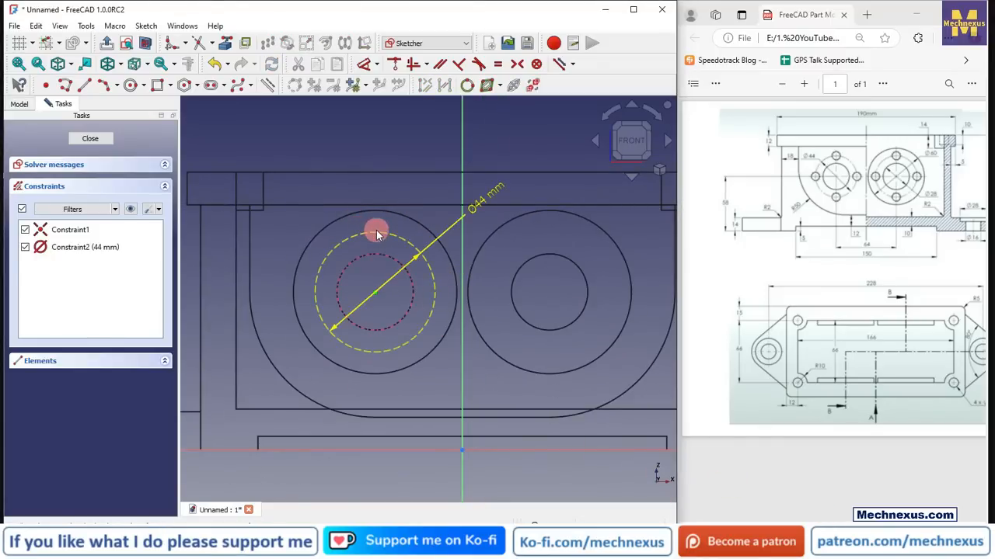
Step: Draw a circle about 12 mm in diameter centred on the construction circle and align its centre vertically above the hole's centre
left_click(130, 85)
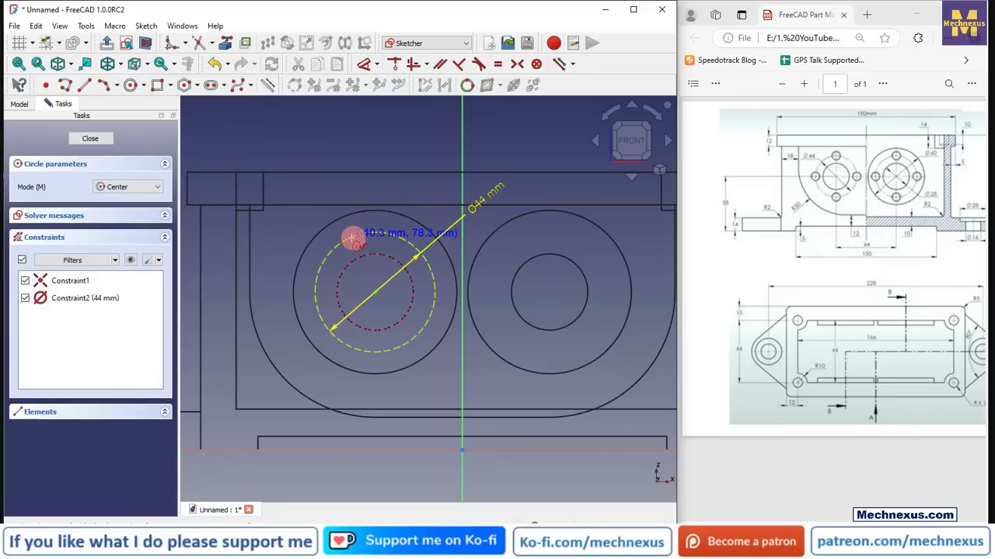
left_click(352, 237)
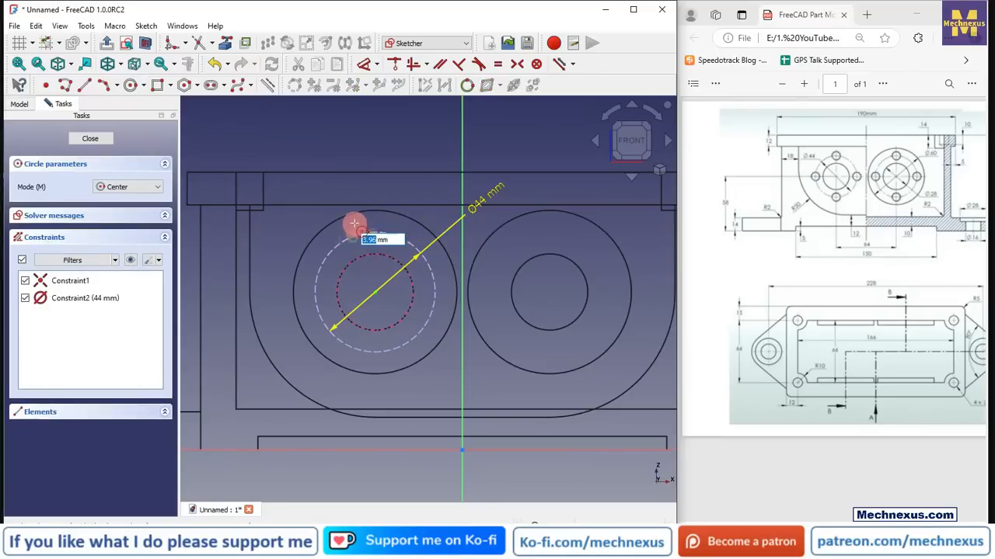
right_click(338, 136)
left_click(353, 237)
left_click(377, 292)
left_click(416, 67)
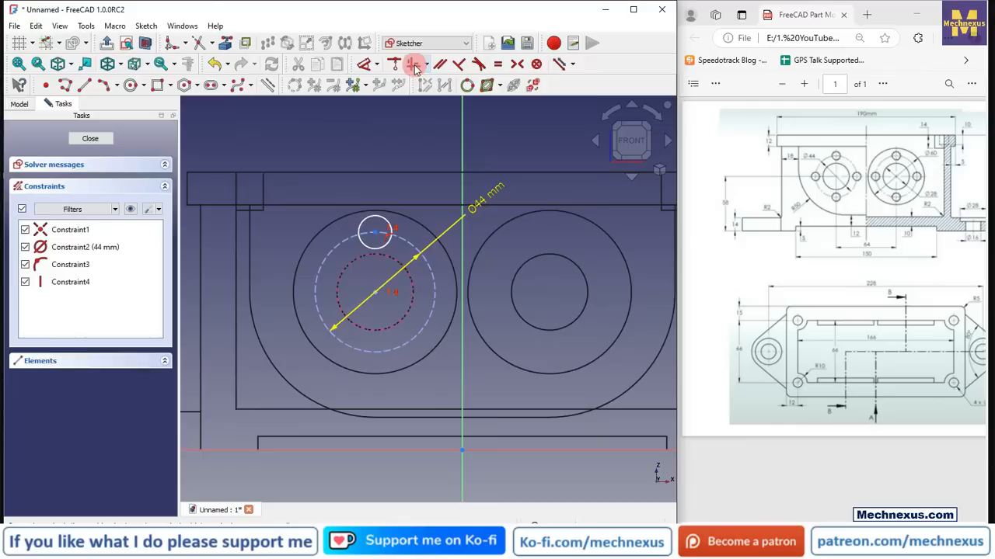
scroll(353, 272, "up", 2)
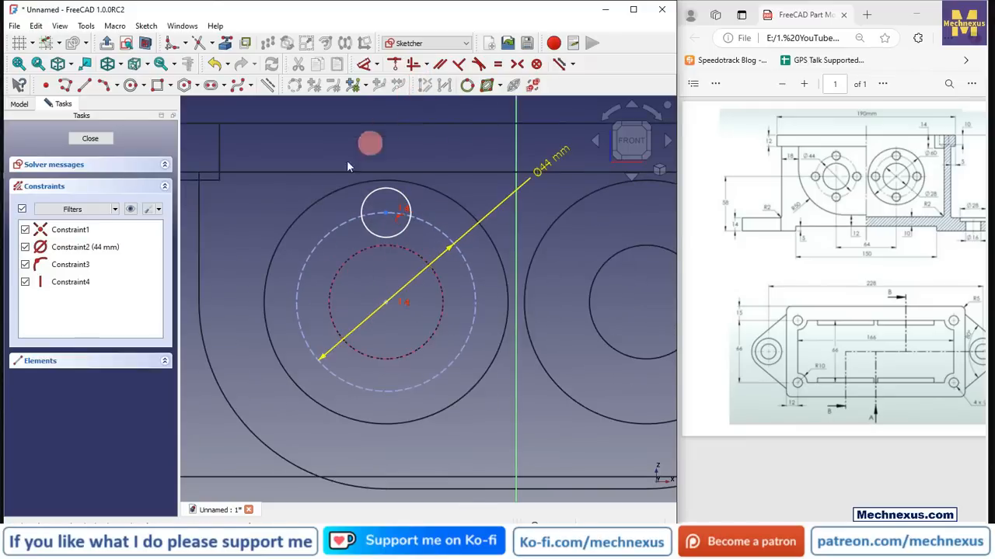
scroll(331, 225, "down", 1)
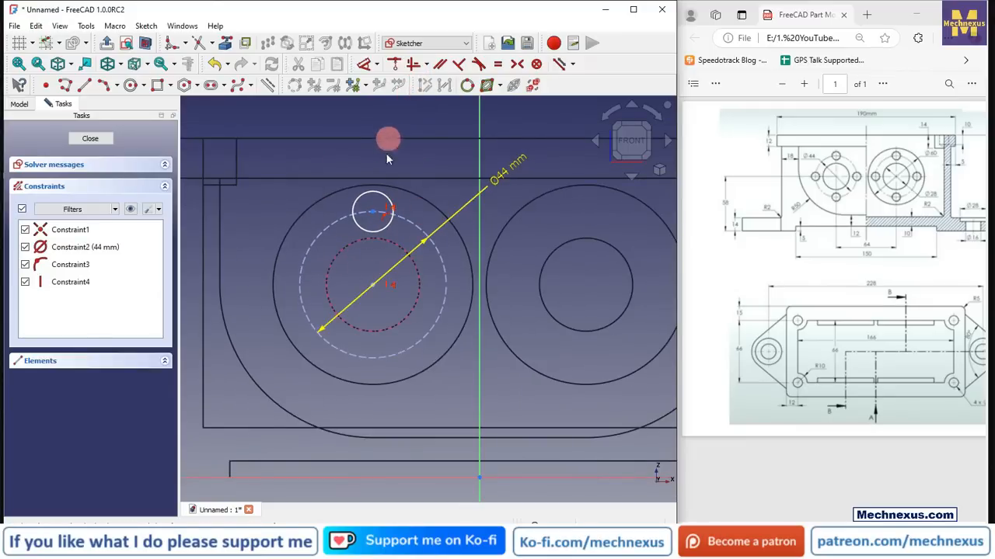
left_click(426, 65)
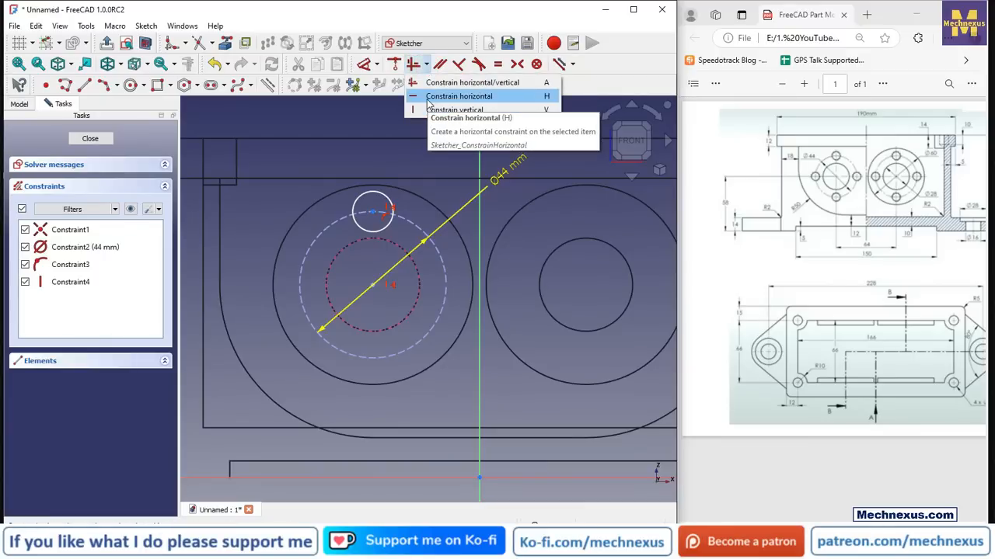
left_click(318, 180)
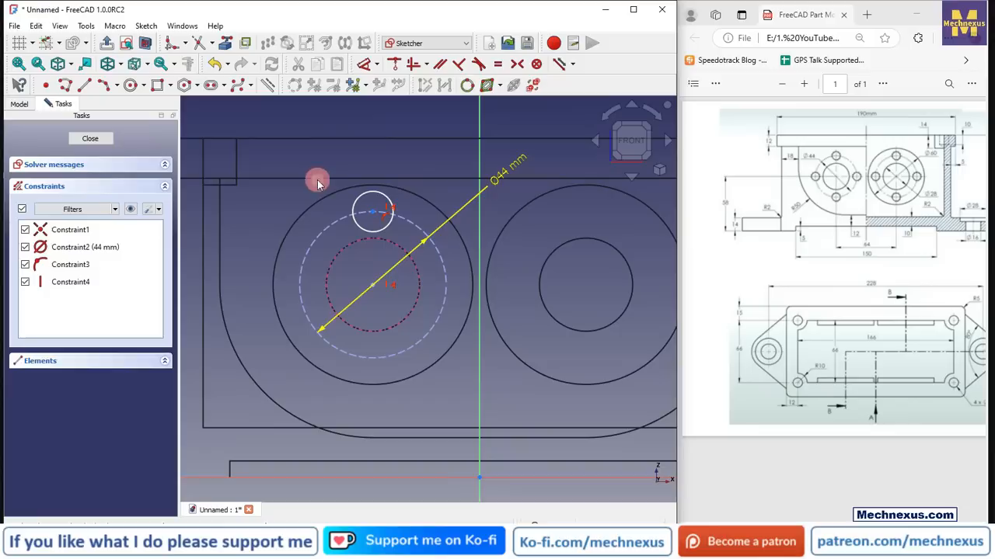
Step: Constrain the small bolt-hole circle's diameter and close the sketch
left_click(375, 66)
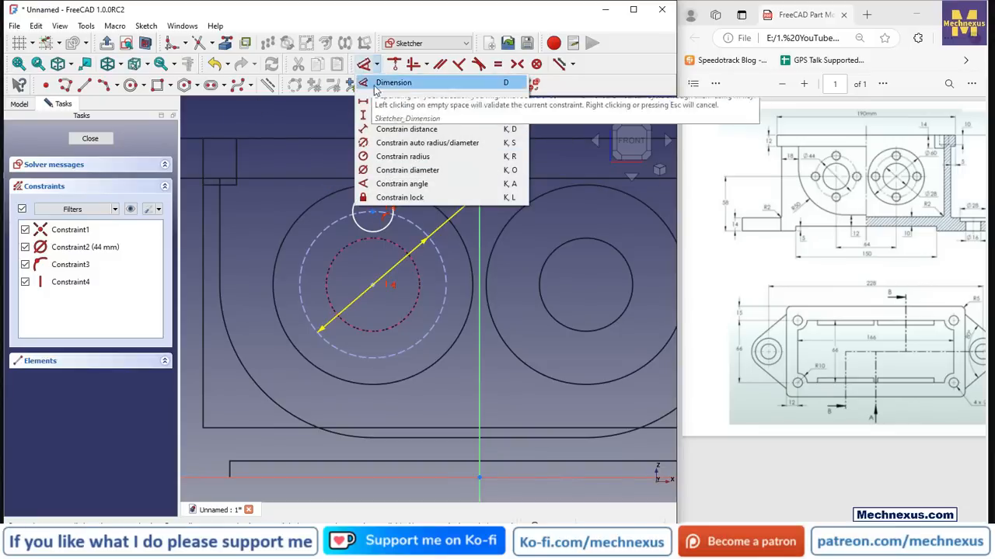
left_click(385, 169)
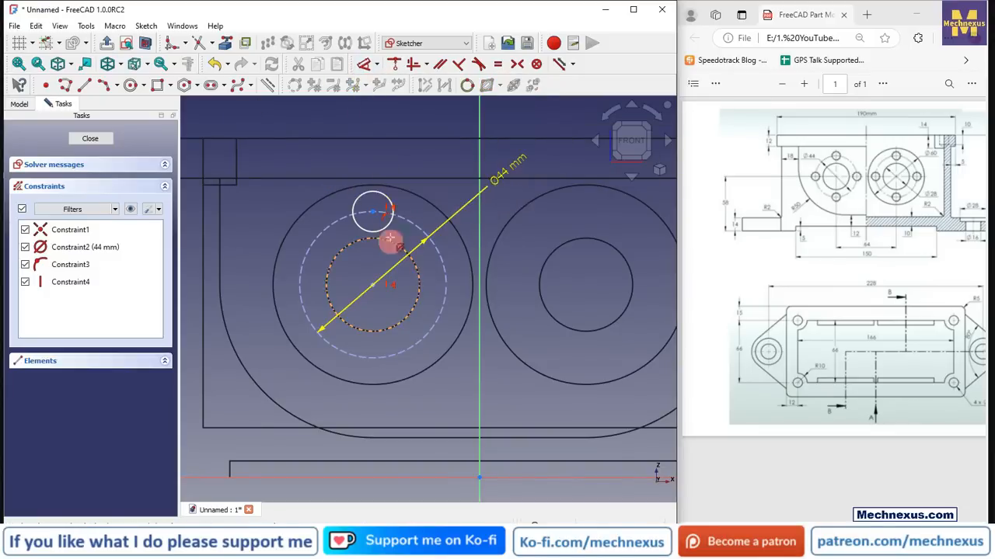
left_click(390, 207)
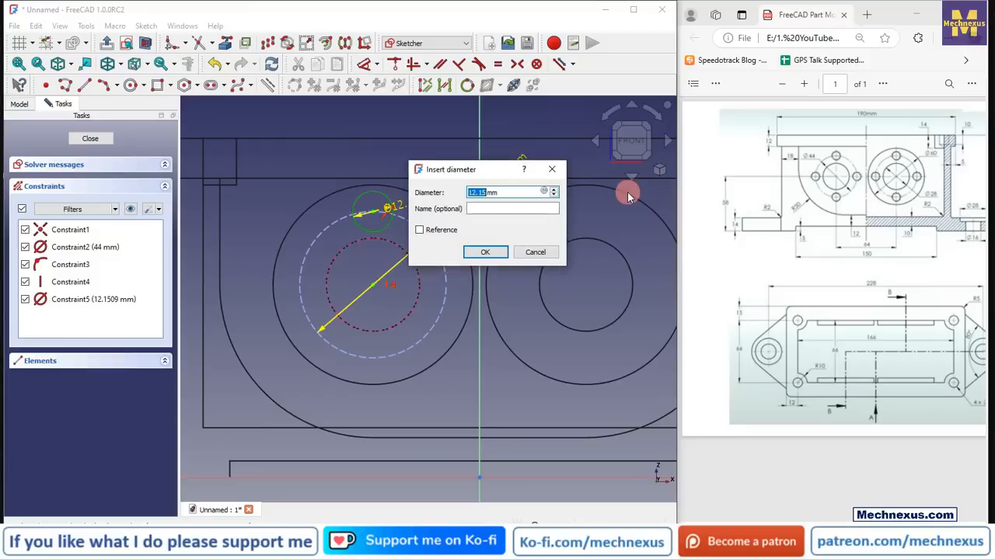
key("Return")
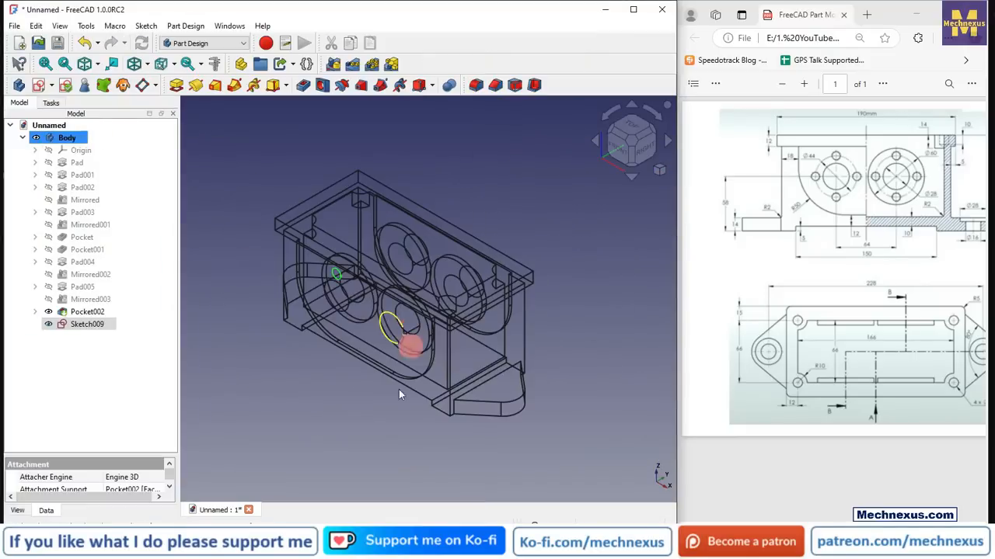
left_click(398, 393)
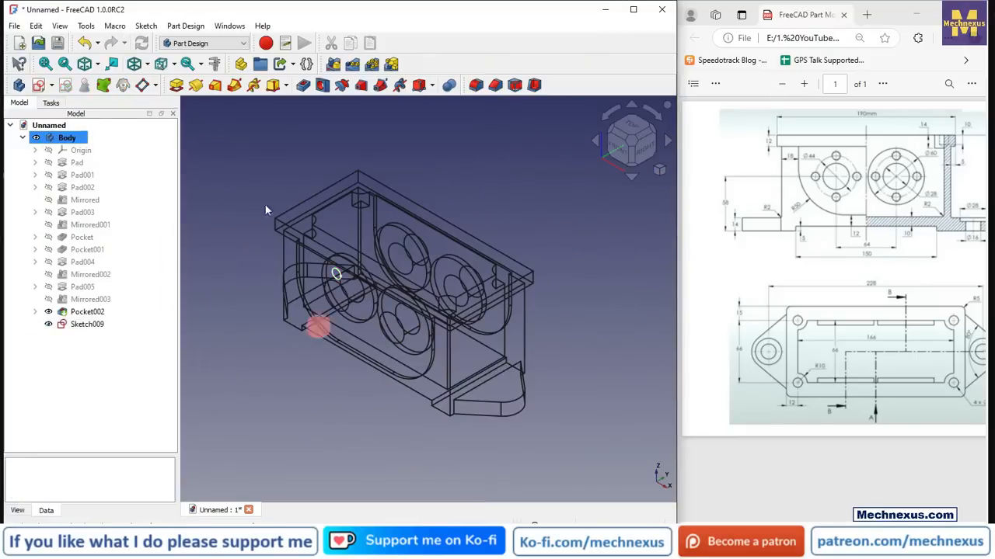
Step: Restore the flat lines display of the model and check the M10 hole callout in the reference drawing's section view
left_click(98, 64)
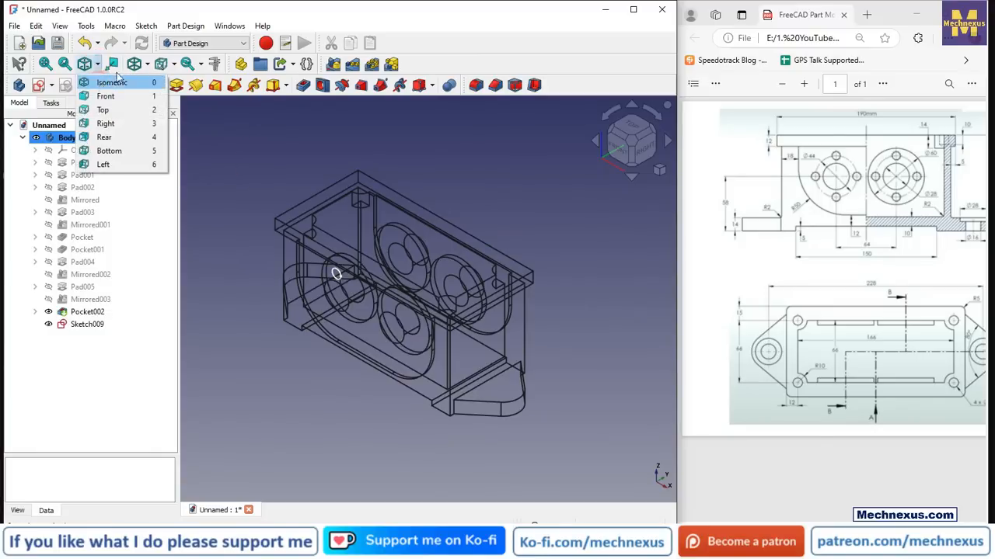
left_click(147, 64)
left_click(159, 164)
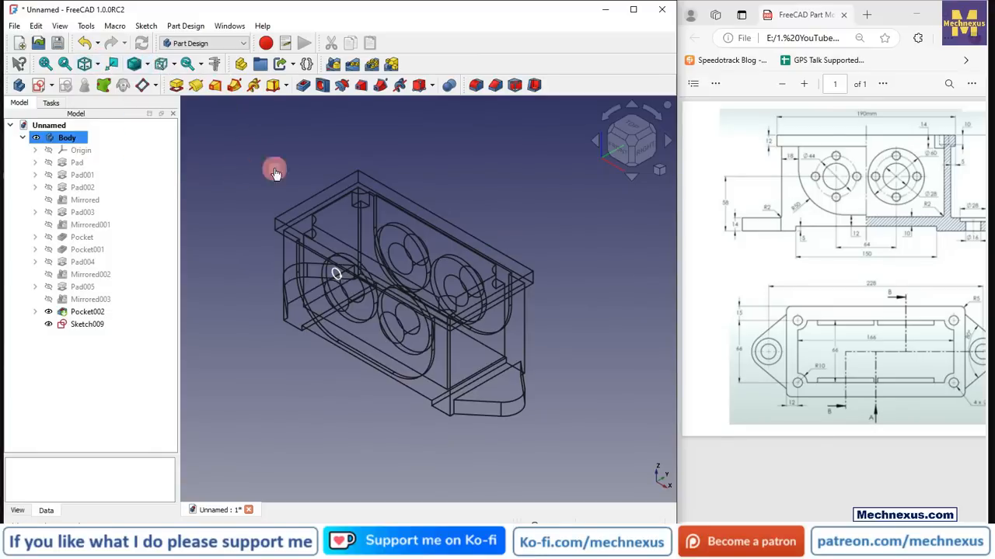
left_click(149, 64)
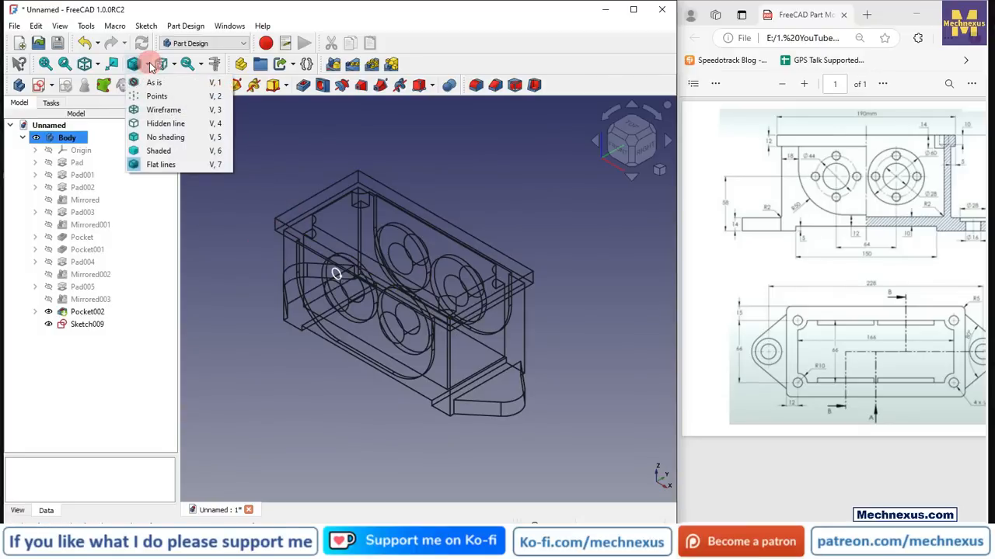
left_click(151, 152)
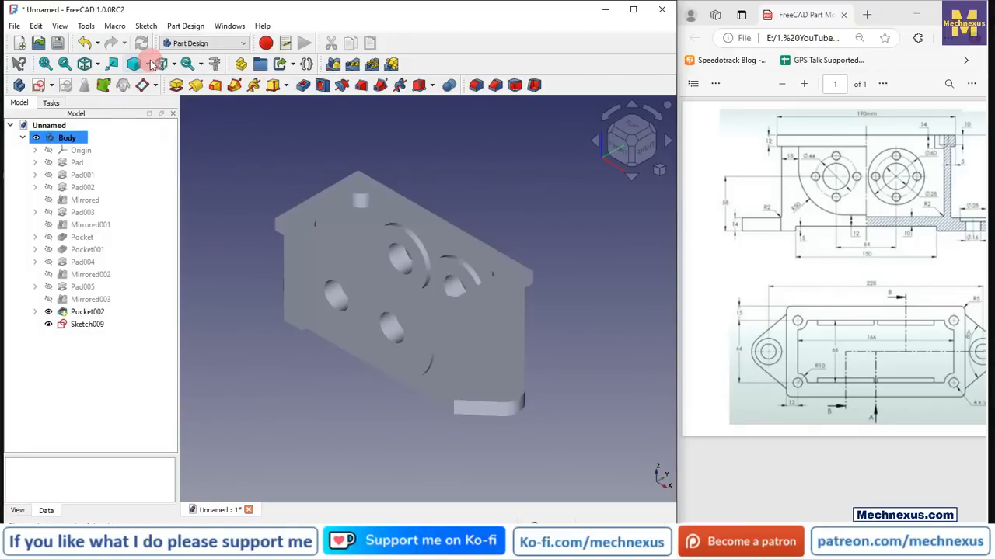
left_click(147, 64)
left_click(158, 165)
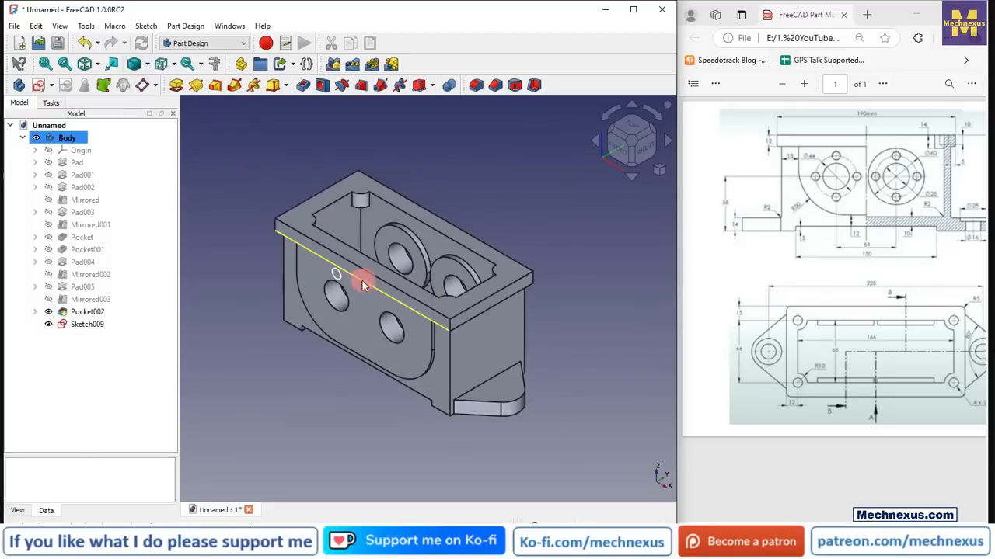
scroll(362, 280, "up", 3)
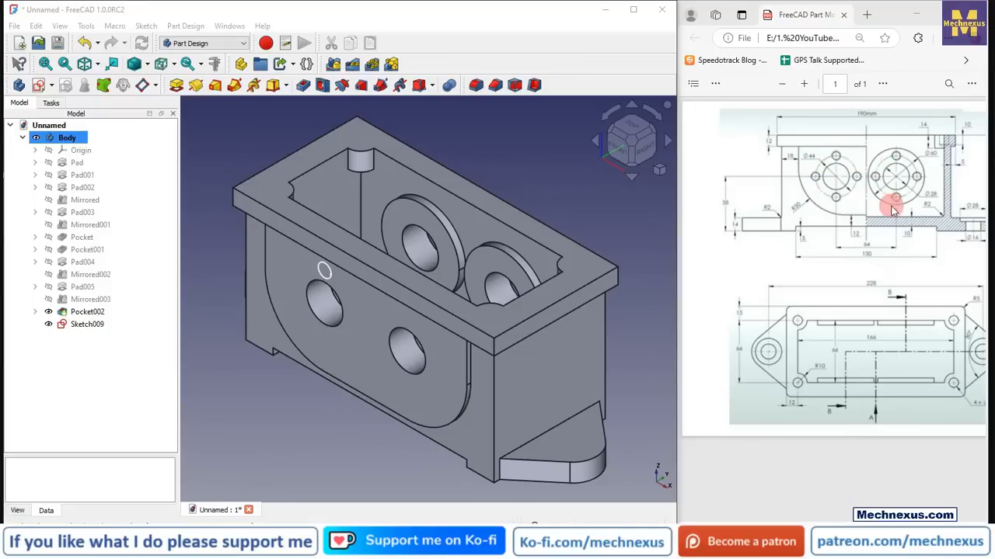
left_click_drag(789, 526, 937, 530)
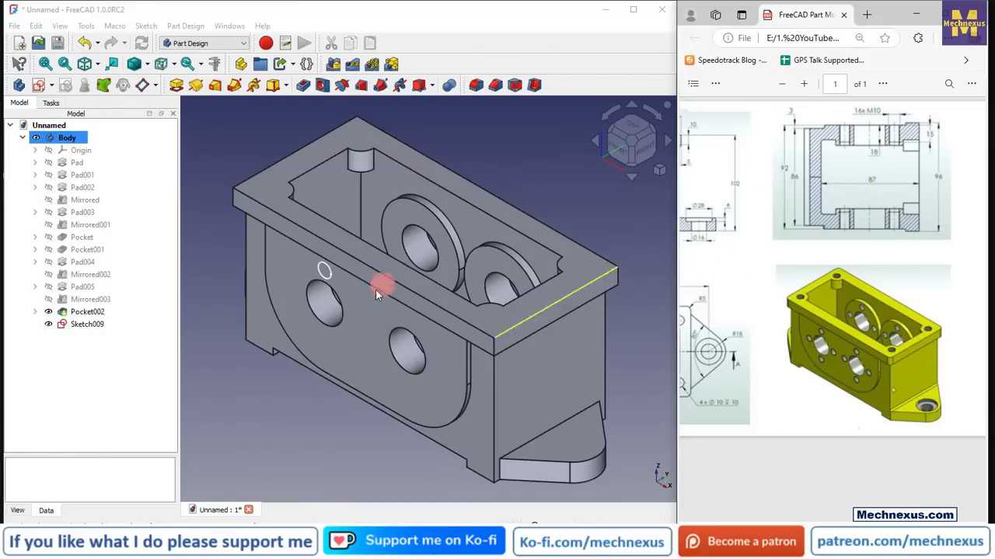
left_click(378, 332)
middle_click_drag(377, 332, 306, 384)
left_click(403, 328)
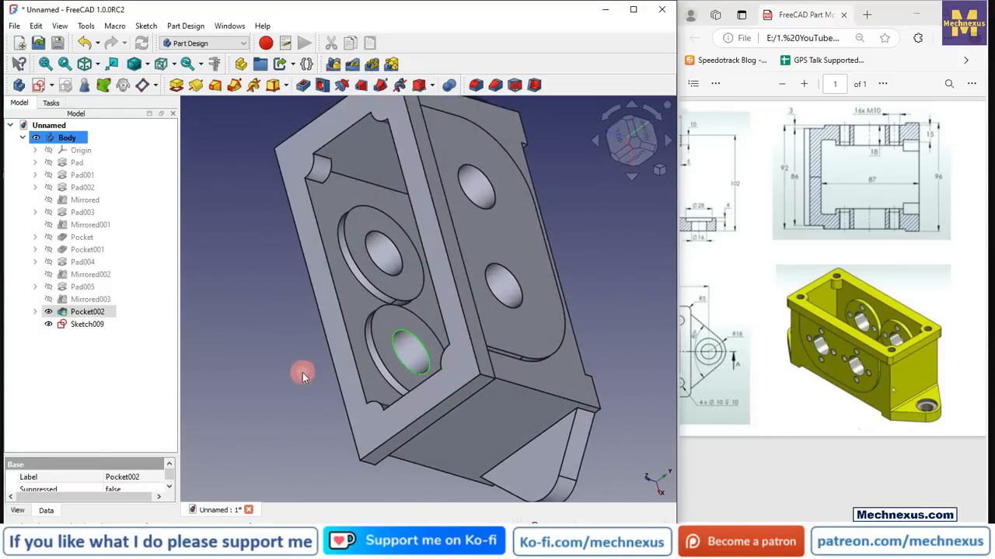
middle_click_drag(373, 333, 355, 389)
left_click(379, 414)
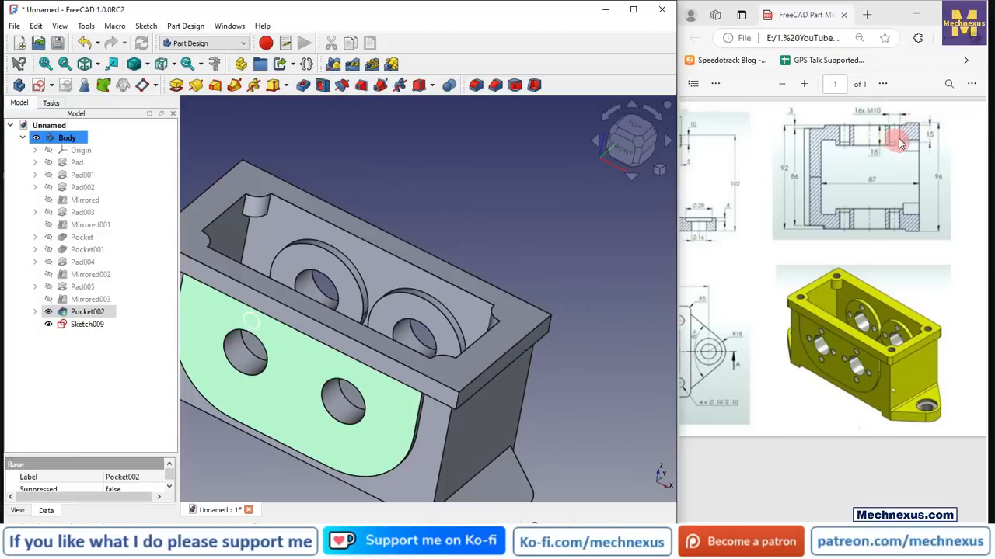
left_click(510, 209)
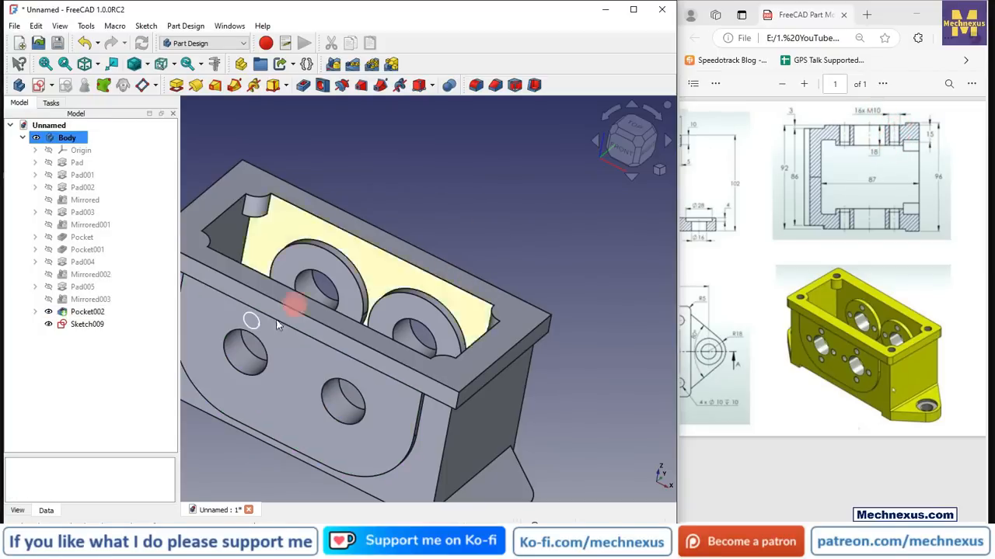
Step: Create a hole from the small bolt-hole circle sketch, using the ISO metric regular profile in size M10
left_click(88, 325)
scroll(444, 217, "down", 2)
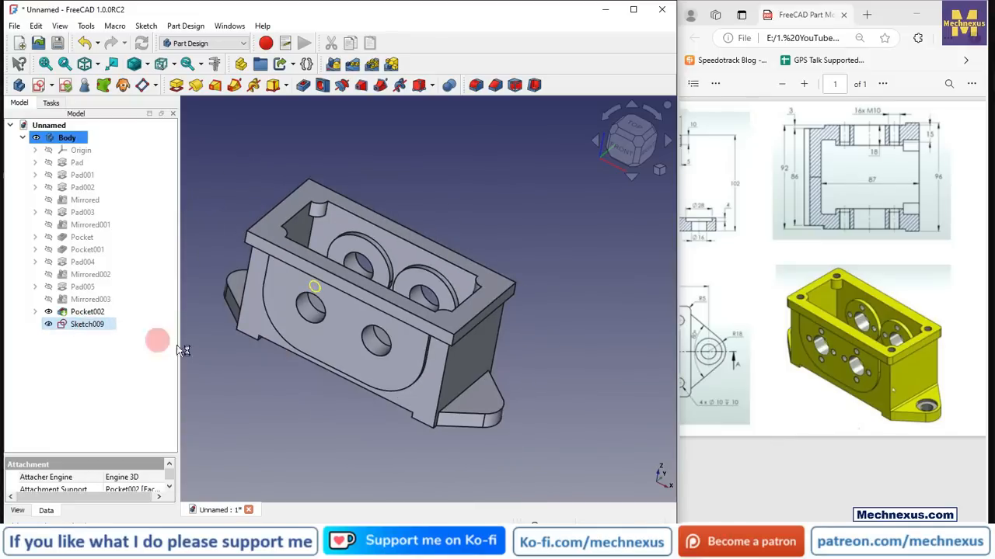
left_click(322, 85)
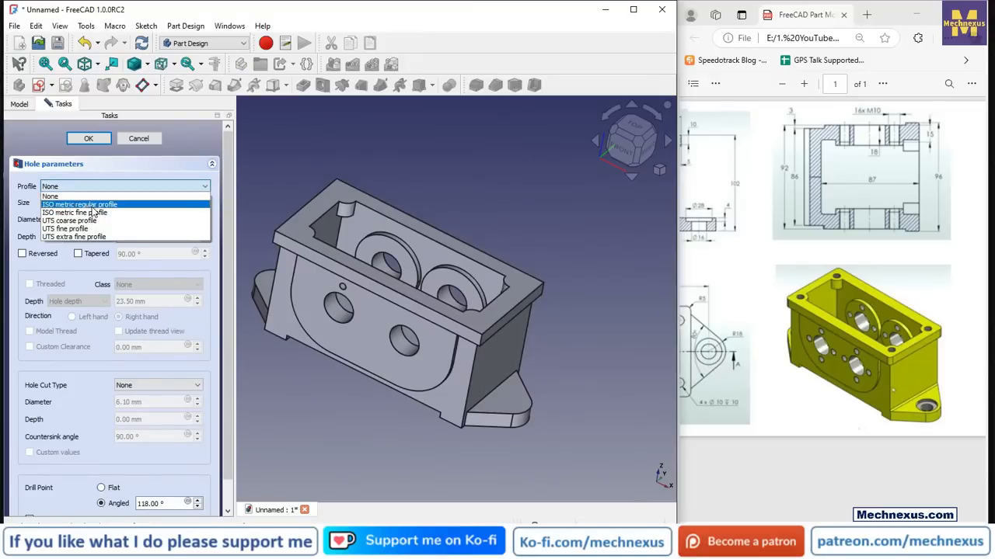
left_click(87, 205)
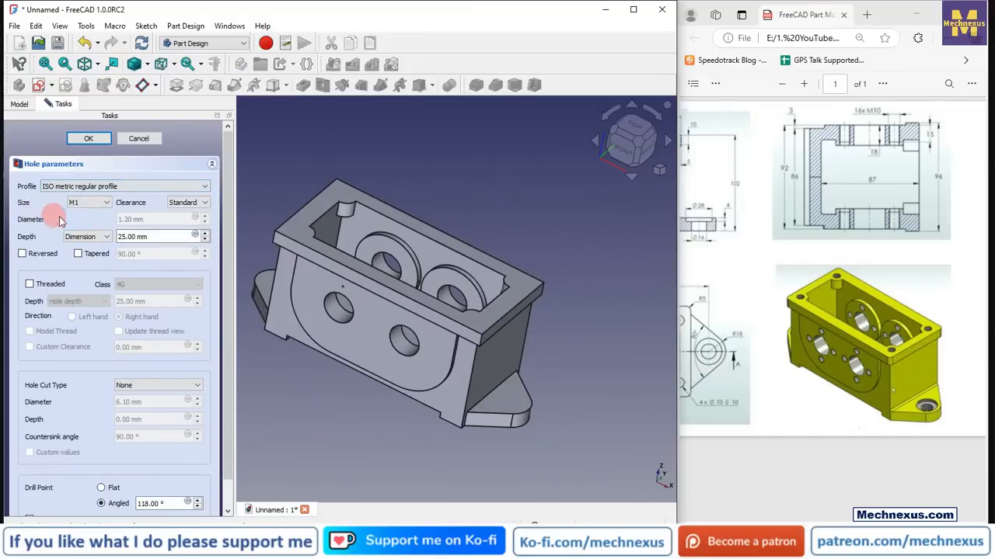
left_click(88, 203)
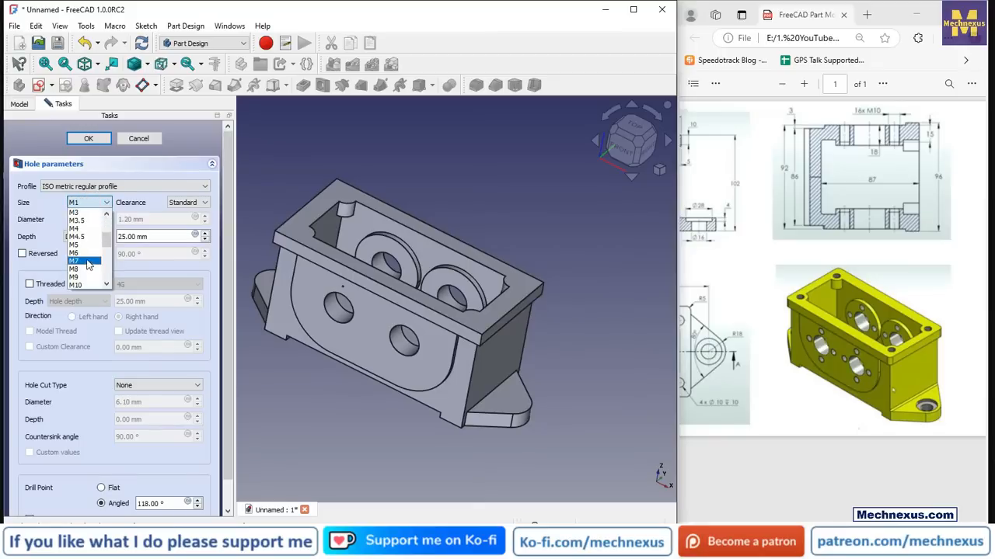
left_click(82, 285)
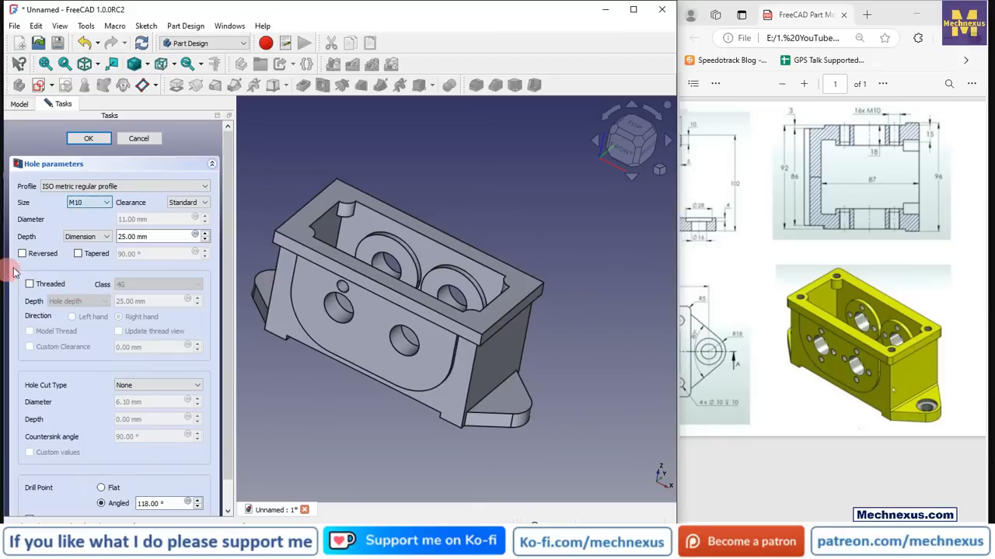
Step: Keep the hole depth defined by dimension and set it to 16 mm
left_click(85, 239)
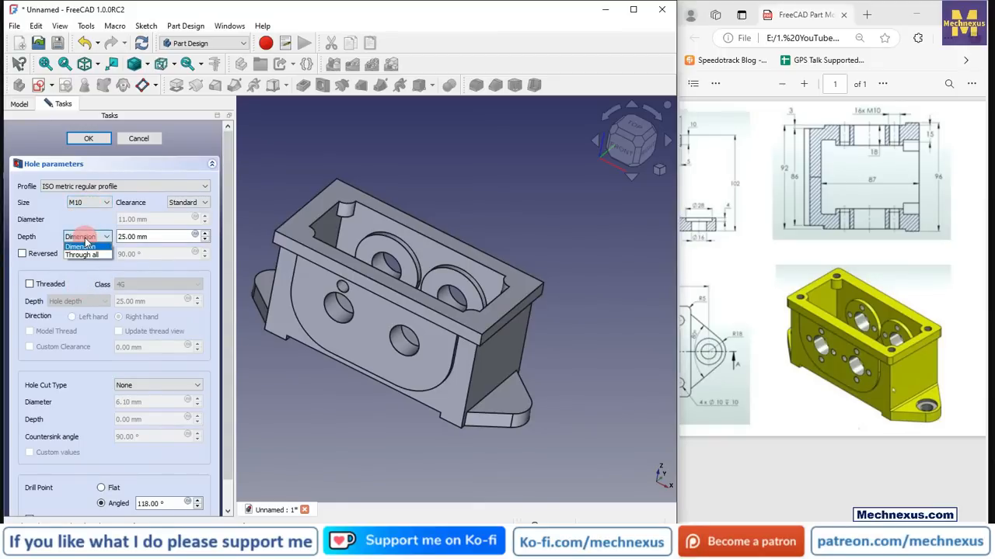
left_click(86, 245)
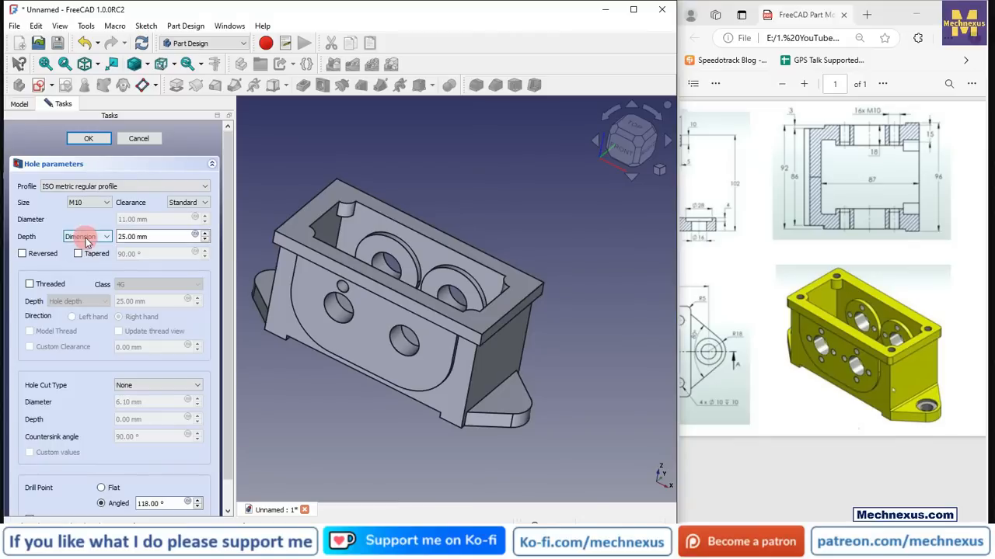
left_click(180, 235)
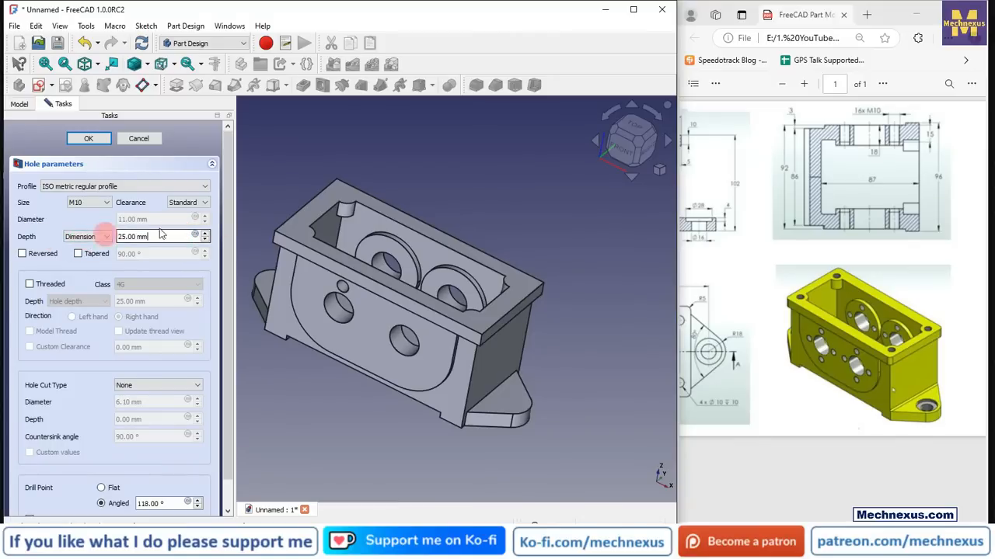
left_click_drag(166, 237, 71, 238)
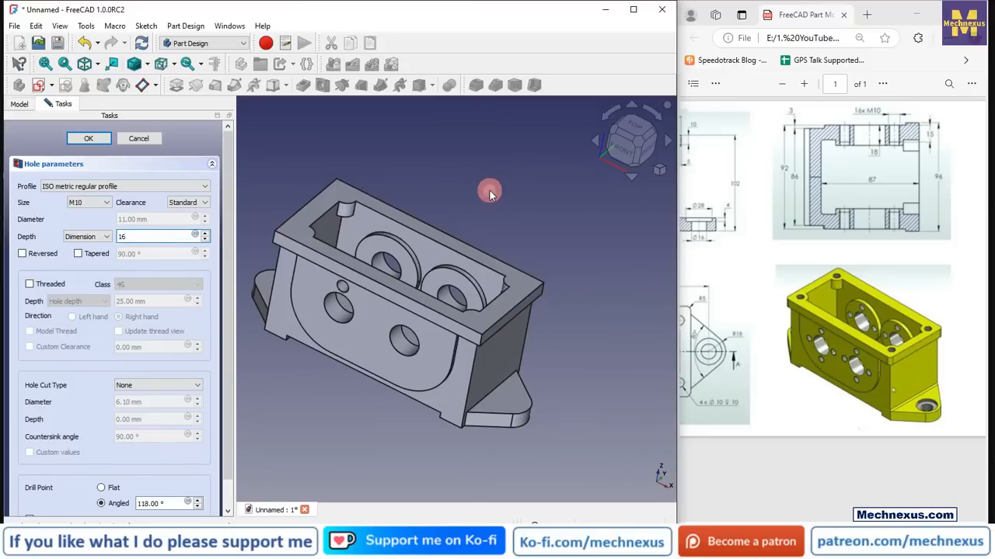
type("16")
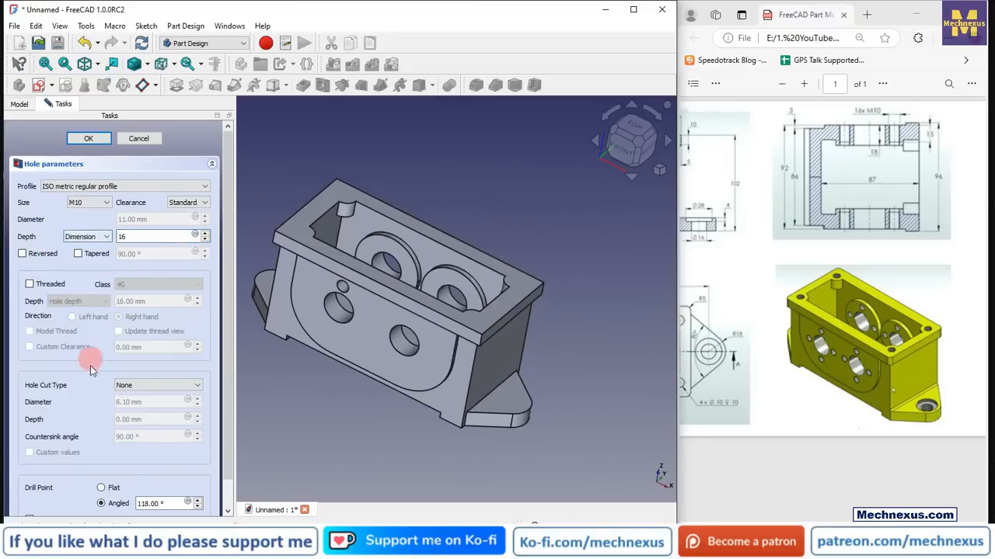
Step: Make the M10 hole threaded, with no hole cut and the thread depth defined by dimension
left_click(139, 386)
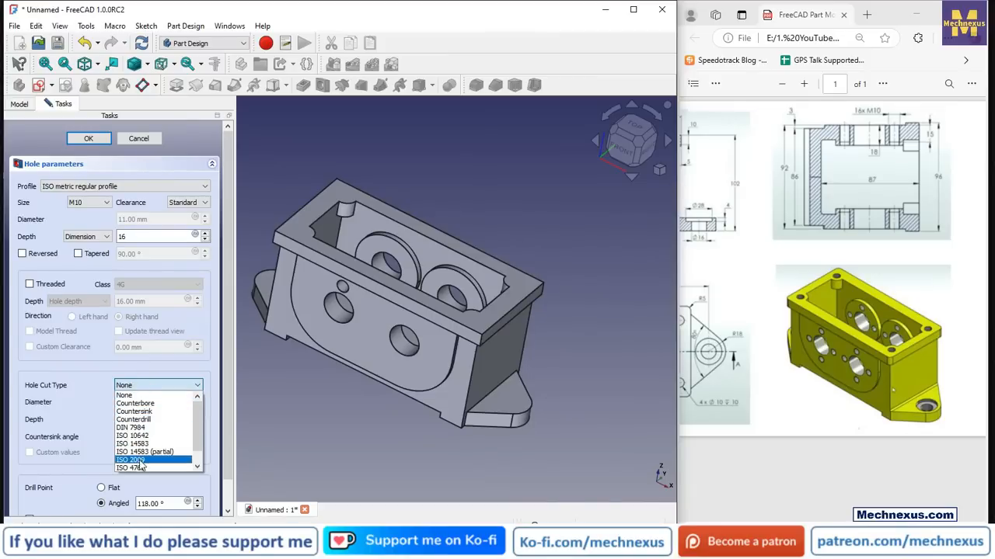
left_click(108, 362)
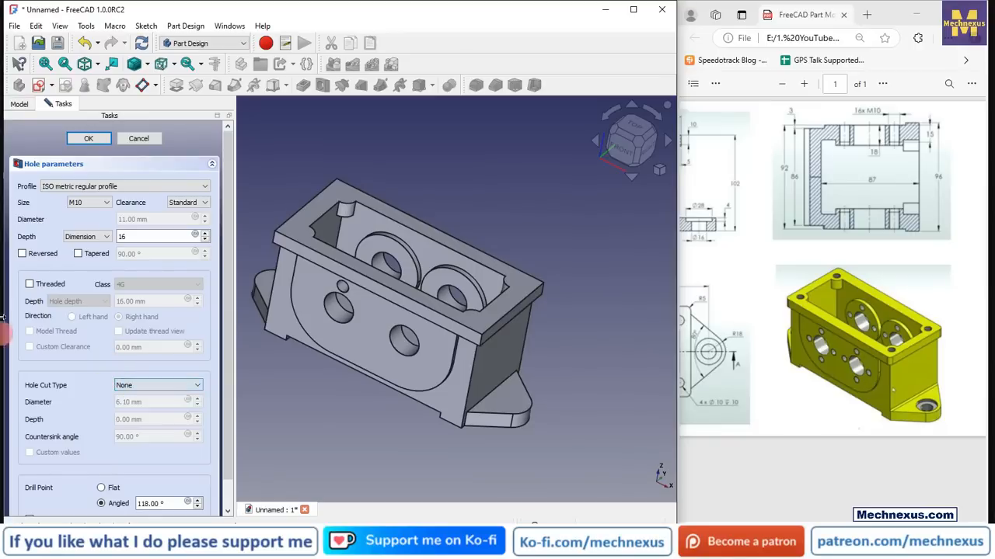
middle_click_drag(239, 245, 208, 282)
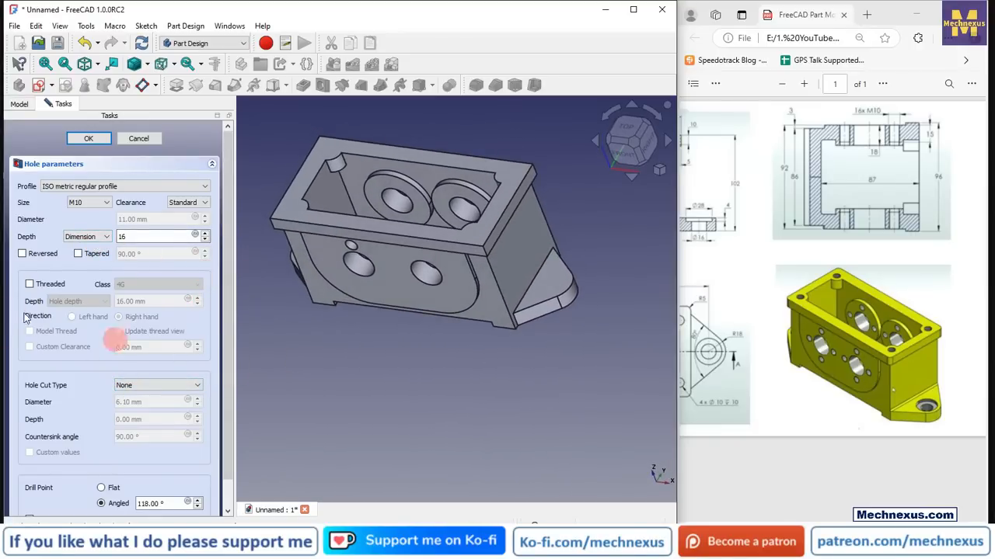
left_click(29, 284)
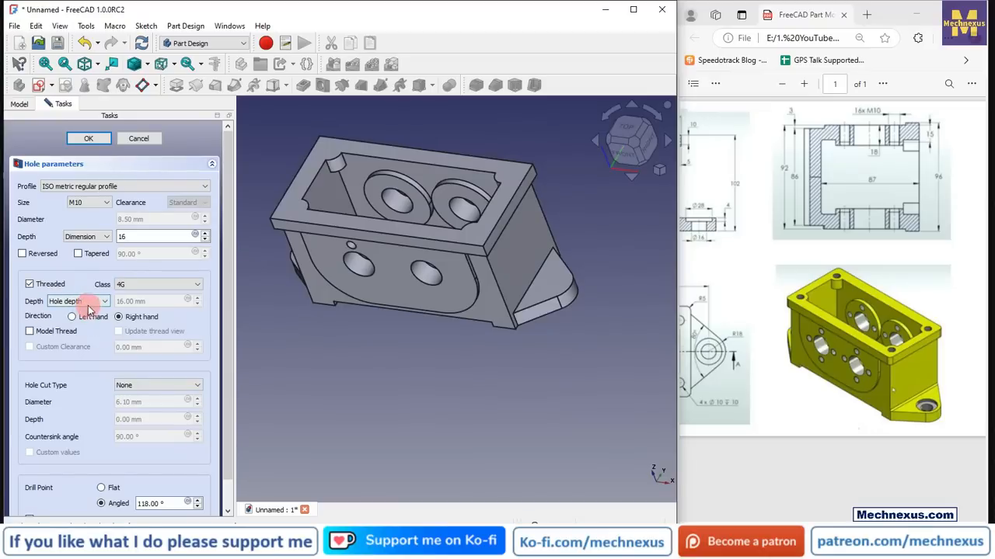
left_click(87, 301)
left_click(66, 319)
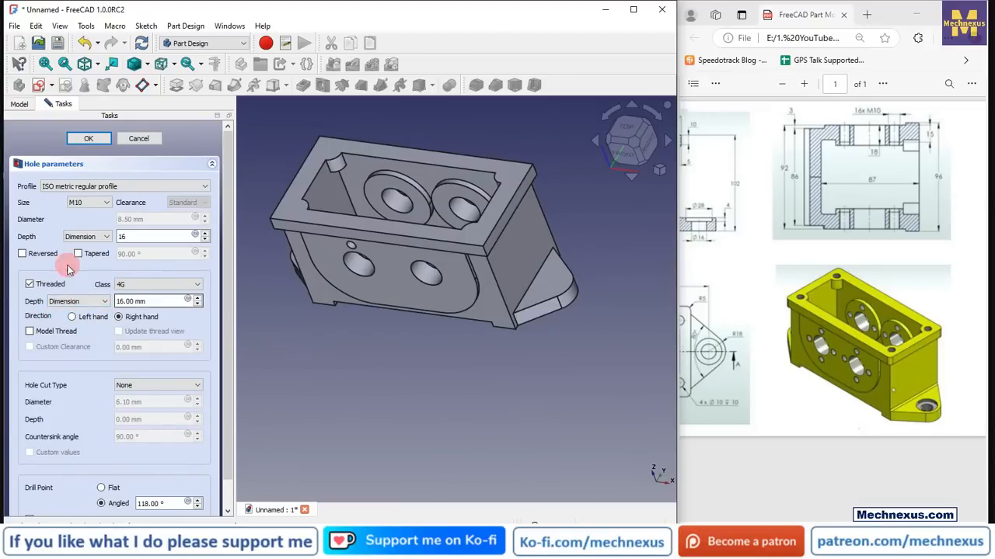
Step: Set the M10 hole's depth to 18 mm and finish the hole feature
left_click(86, 237)
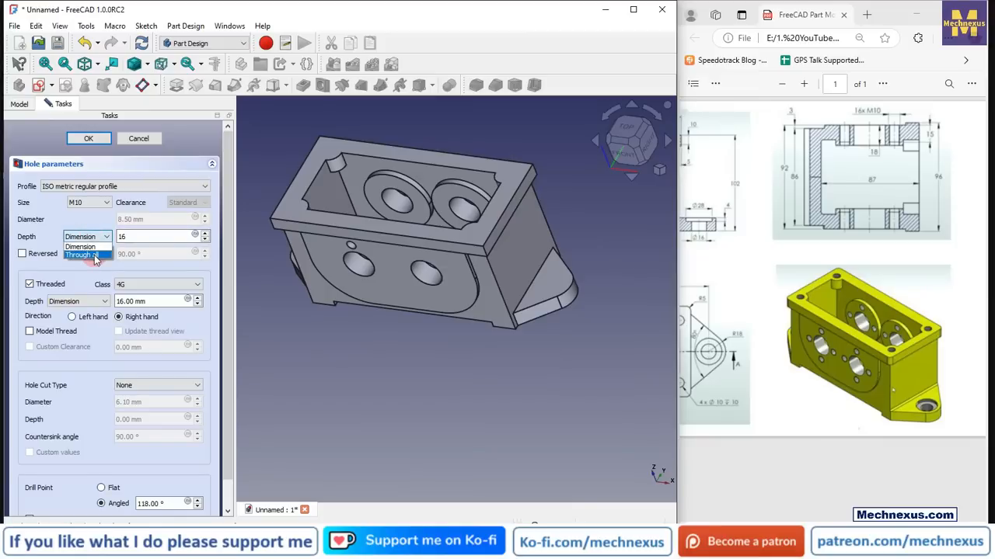
left_click(142, 238)
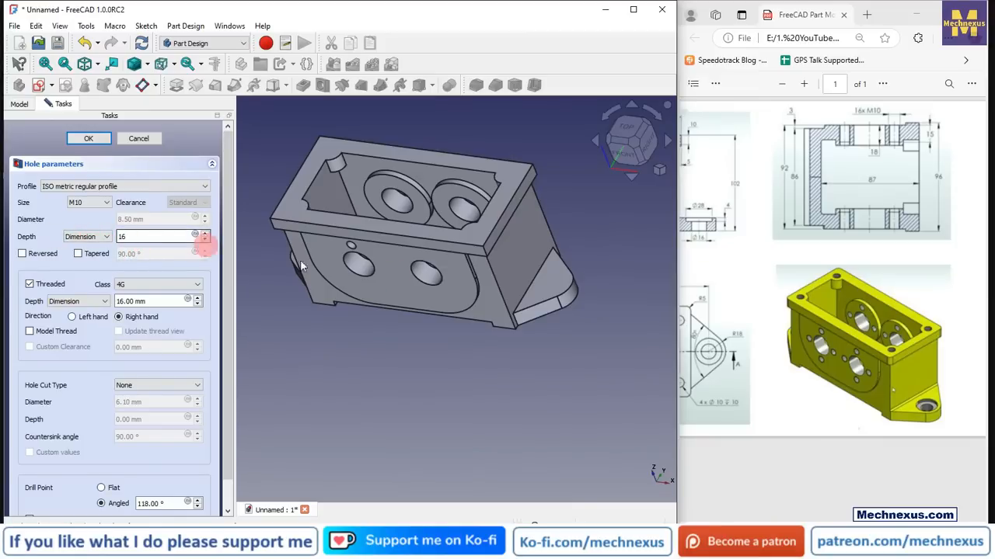
left_click_drag(146, 238, 28, 278)
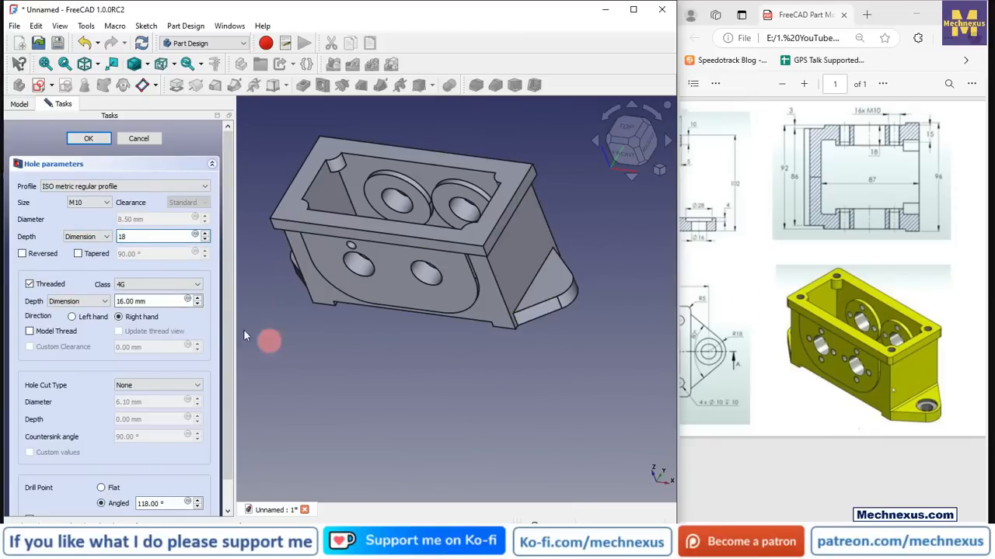
left_click(349, 254)
left_click(568, 174)
left_click(119, 236)
left_click_drag(451, 269, 388, 215)
middle_click_drag(366, 342, 426, 257)
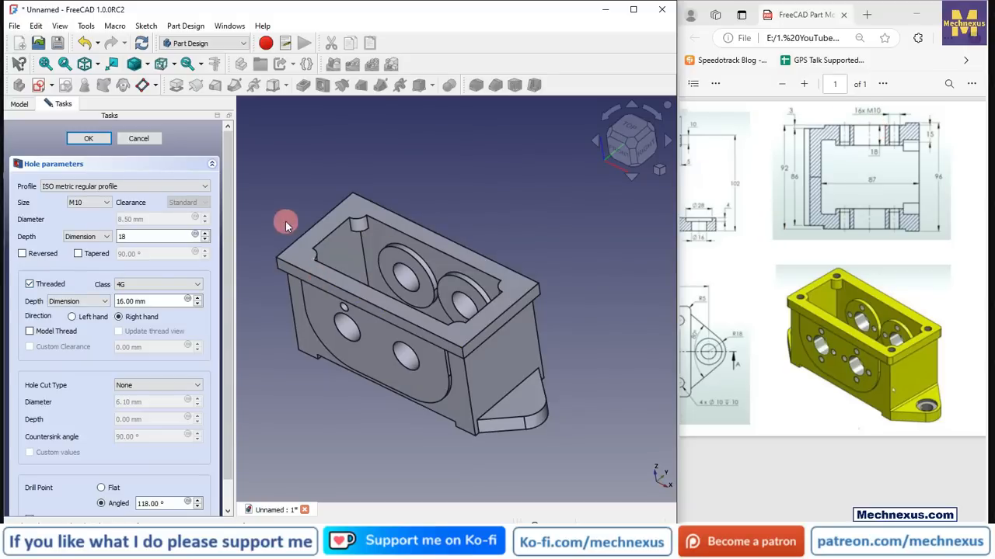
scroll(335, 140, "down", 1)
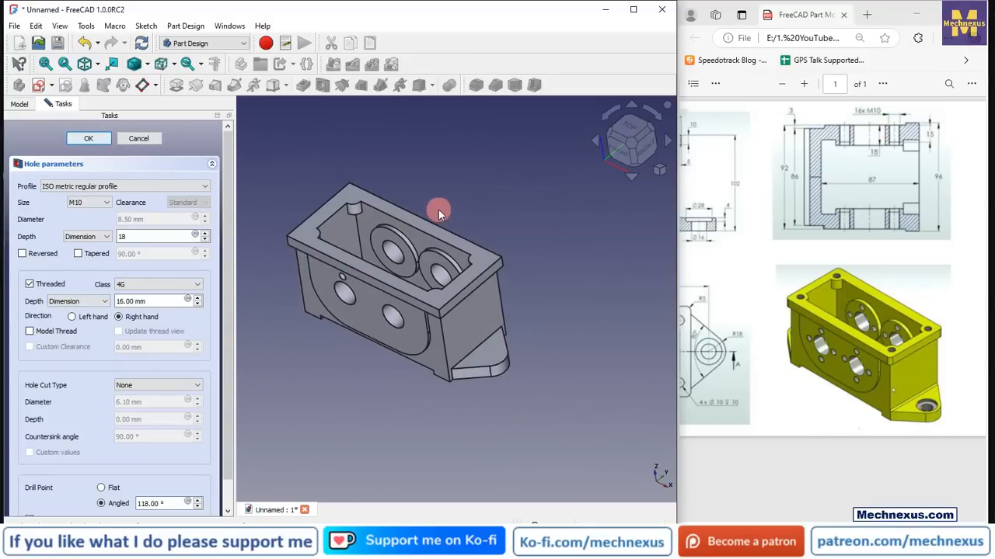
Step: Start a polar pattern of the M10 hole with 4 occurrences, checking the bolt-hole layout in the reference drawing
left_click(75, 324)
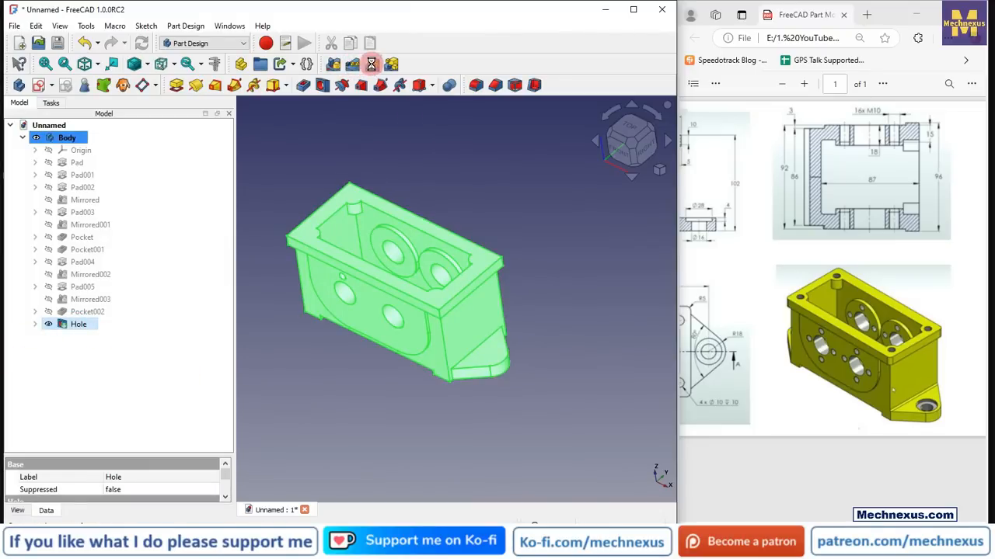
left_click(371, 63)
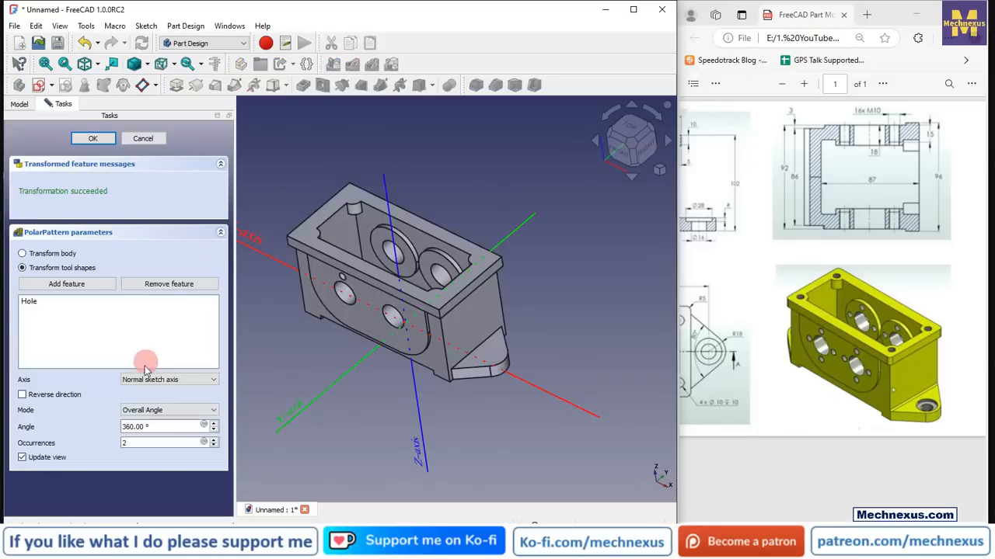
double_click(124, 442)
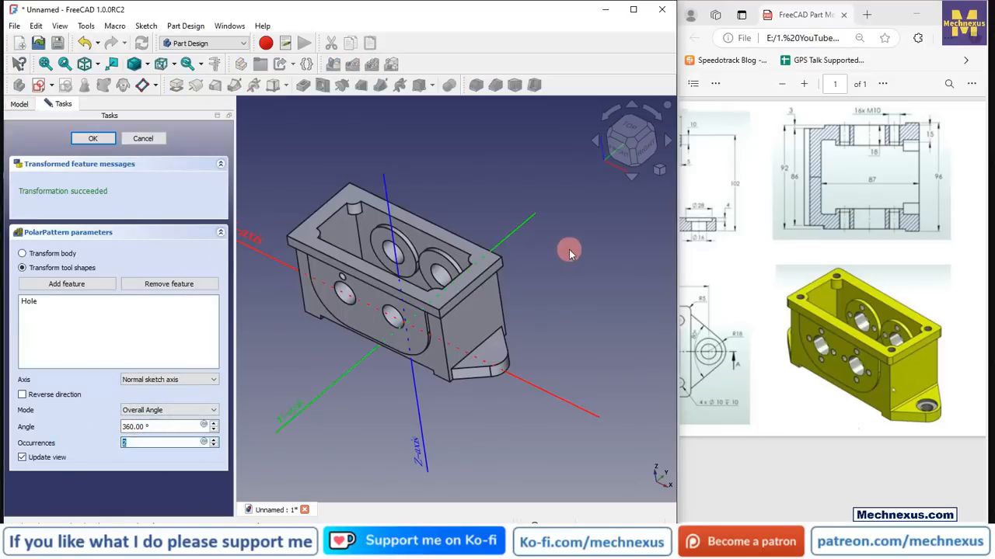
left_click_drag(902, 530, 774, 517)
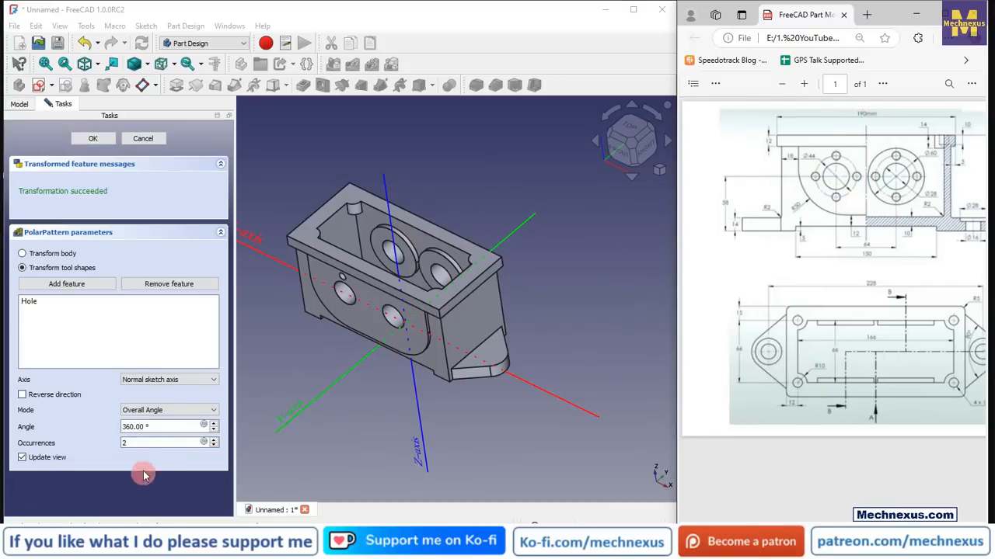
left_click(144, 443)
type("4")
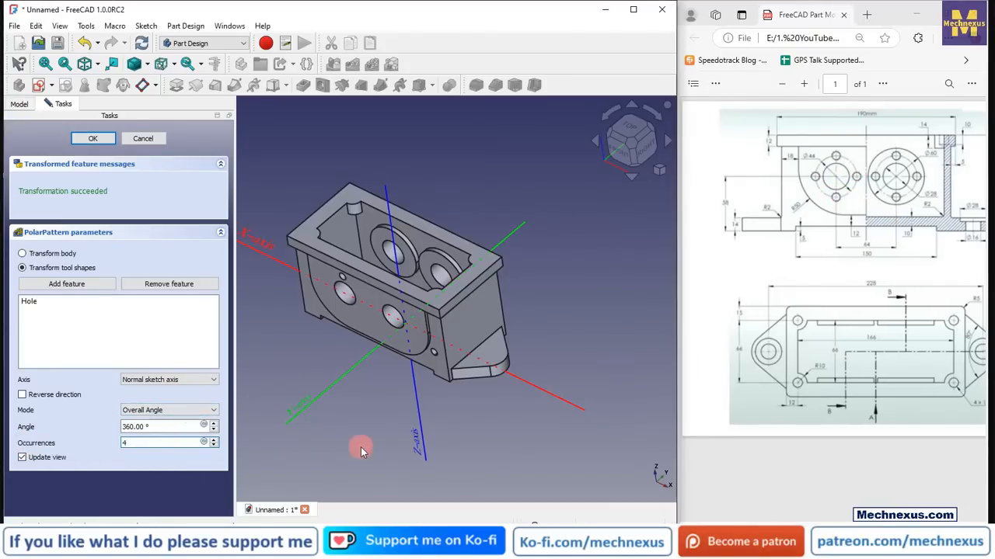
Step: Use the circular edge of the adjacent front-wall bore as the polar pattern's axis and confirm the pattern
left_click(140, 380)
left_click(166, 439)
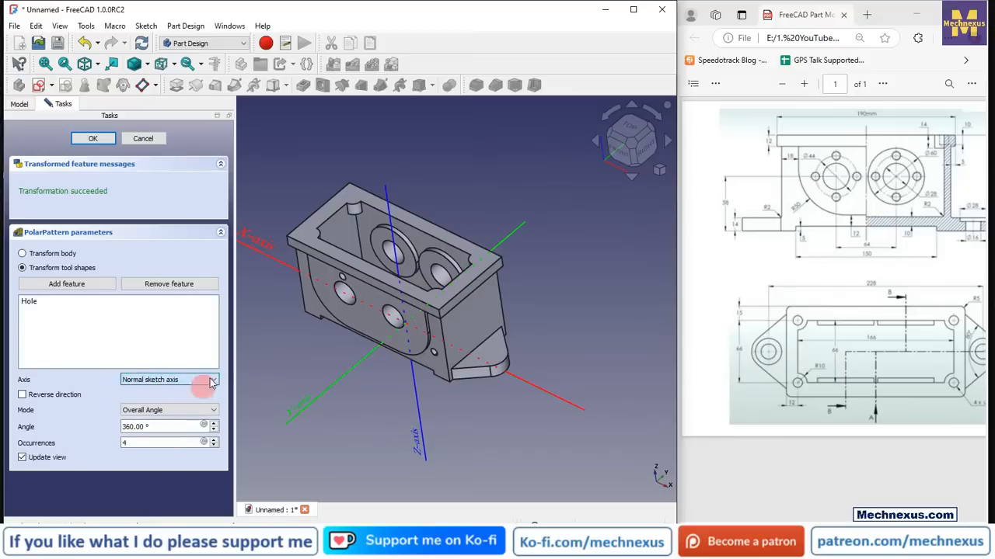
left_click(348, 305)
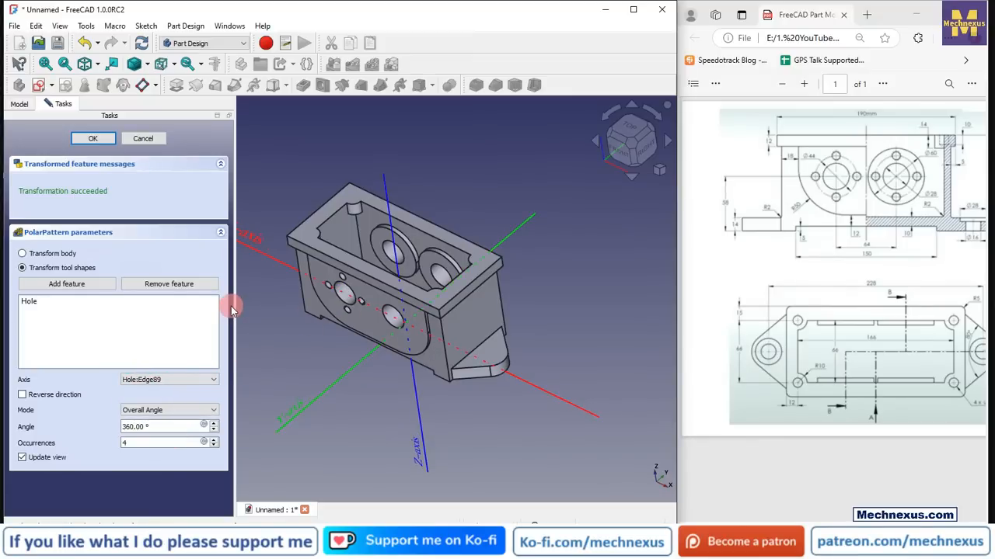
scroll(362, 284, "up", 3)
left_click(91, 139)
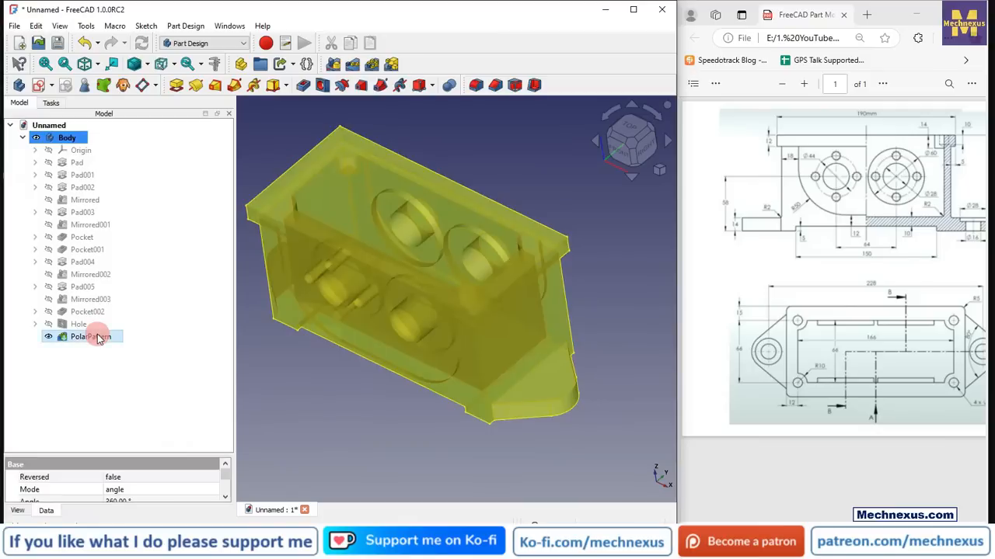
Step: Try to mirror the polar pattern of the M10 holes about the base XZ plane
left_click(97, 335)
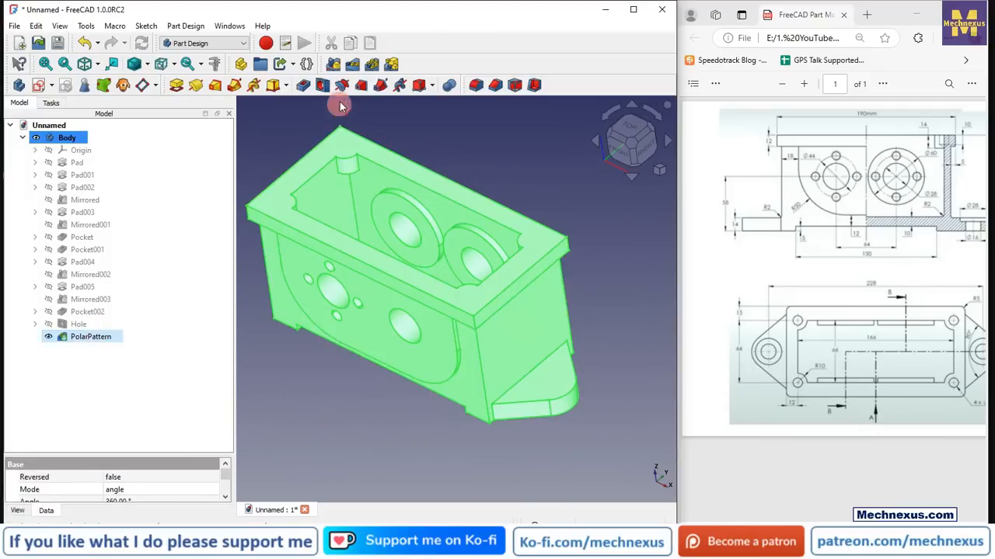
left_click(333, 66)
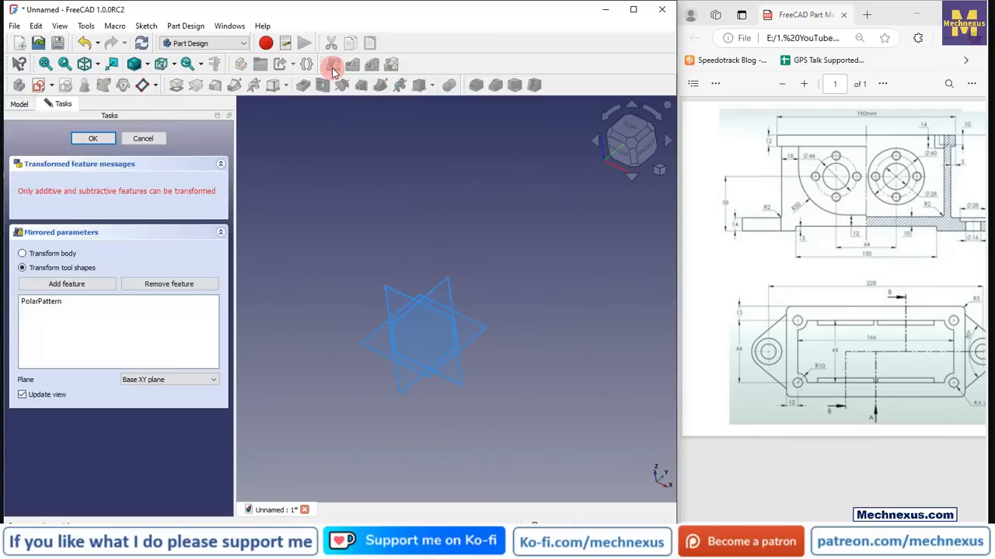
left_click(152, 380)
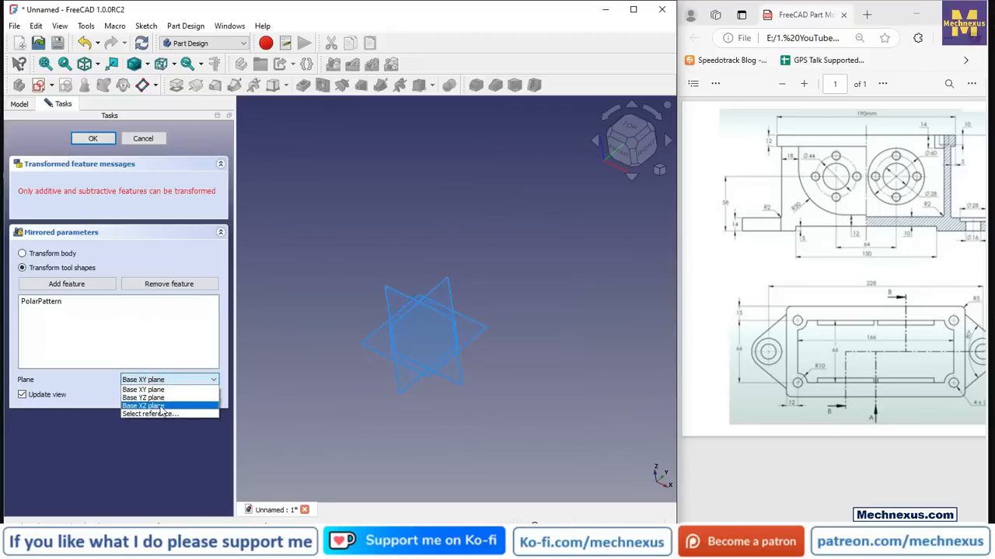
left_click(151, 414)
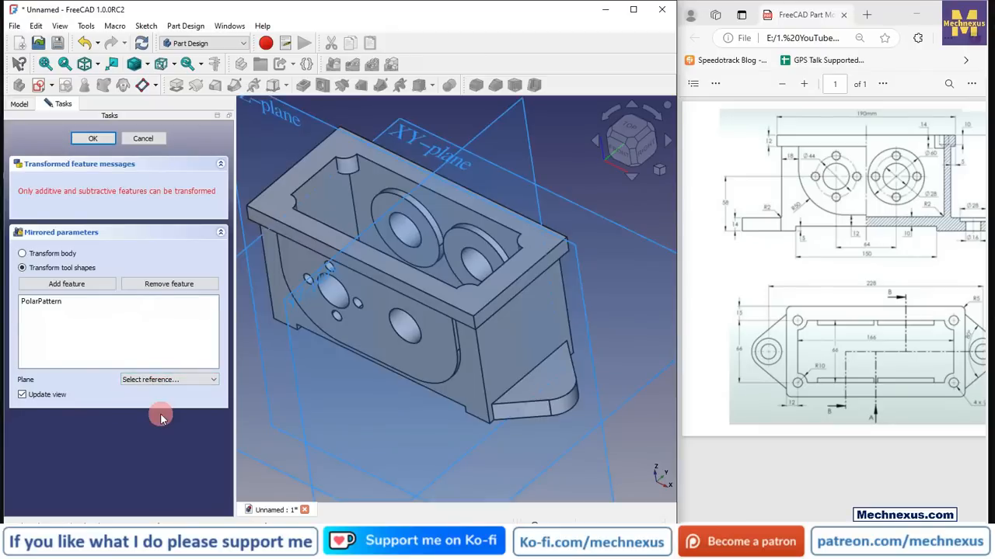
left_click(294, 119)
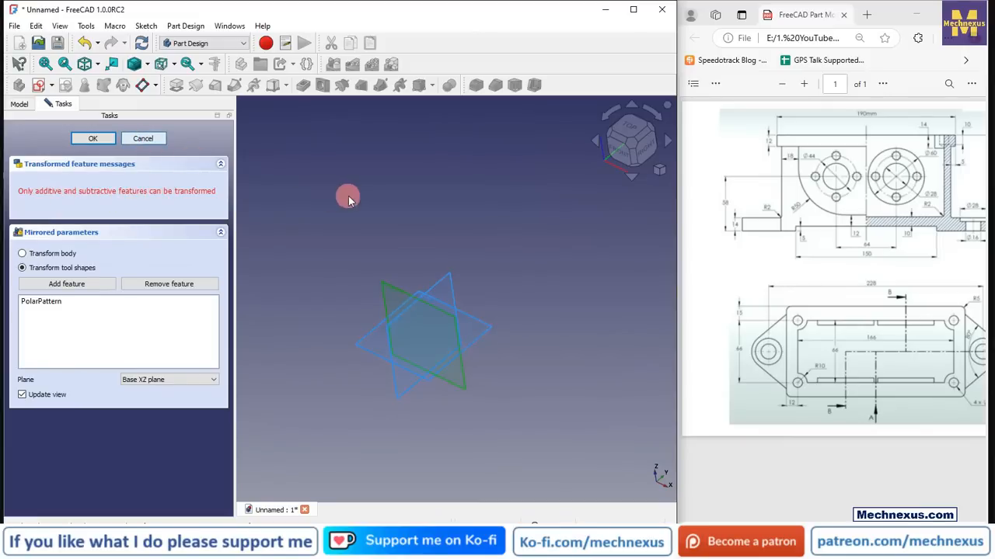
left_click(256, 414)
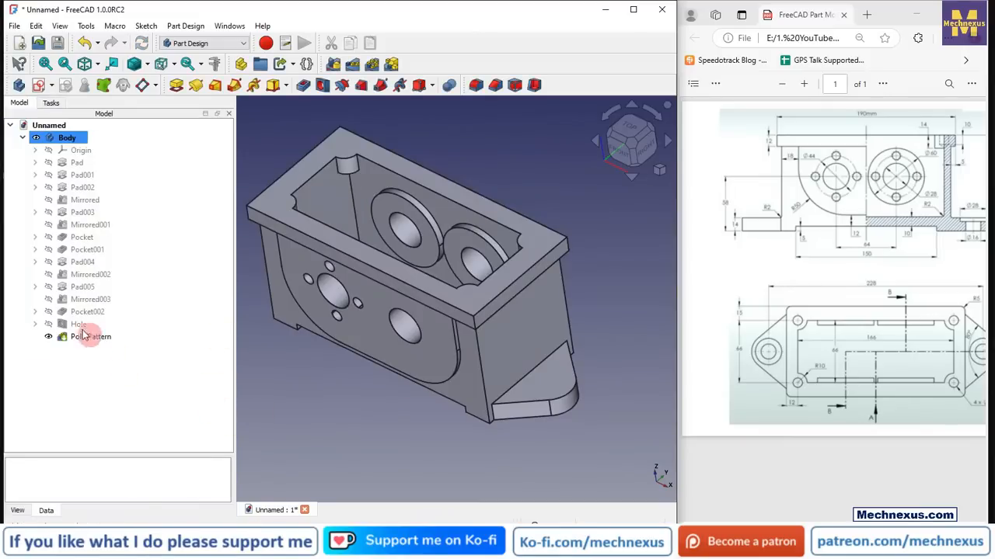
Step: Show the single M10 hole feature and mirror it about the base XZ plane
left_click(81, 325)
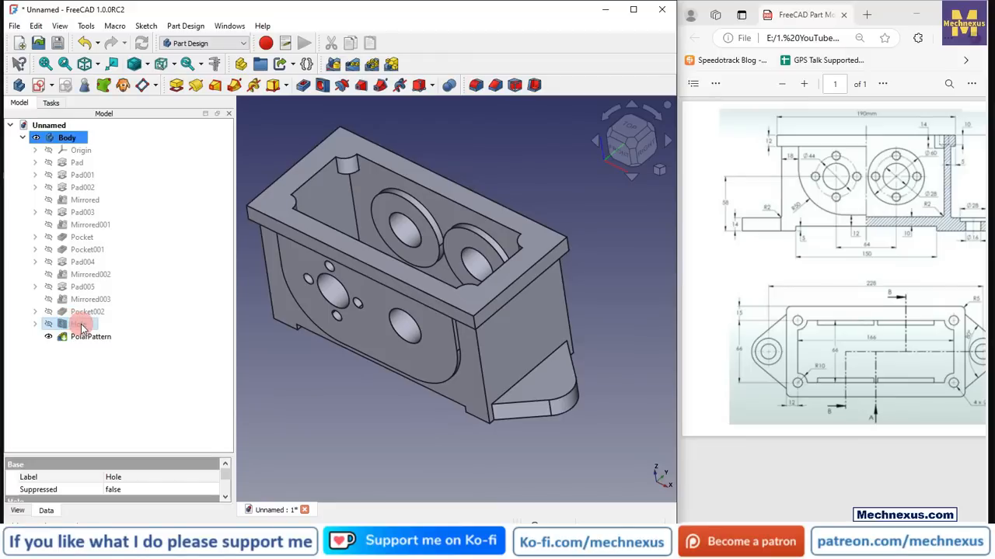
key("space")
left_click(299, 418)
left_click(80, 325)
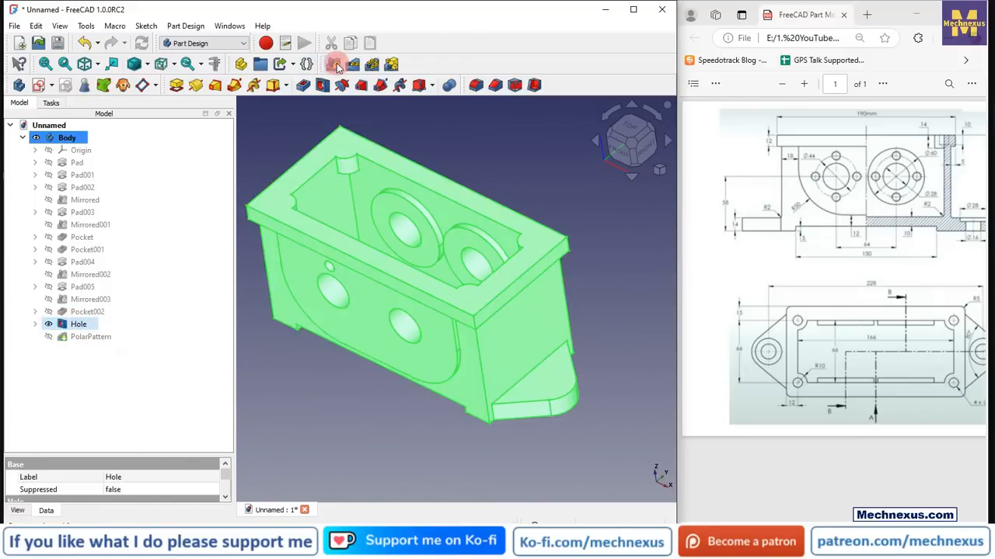
left_click(334, 65)
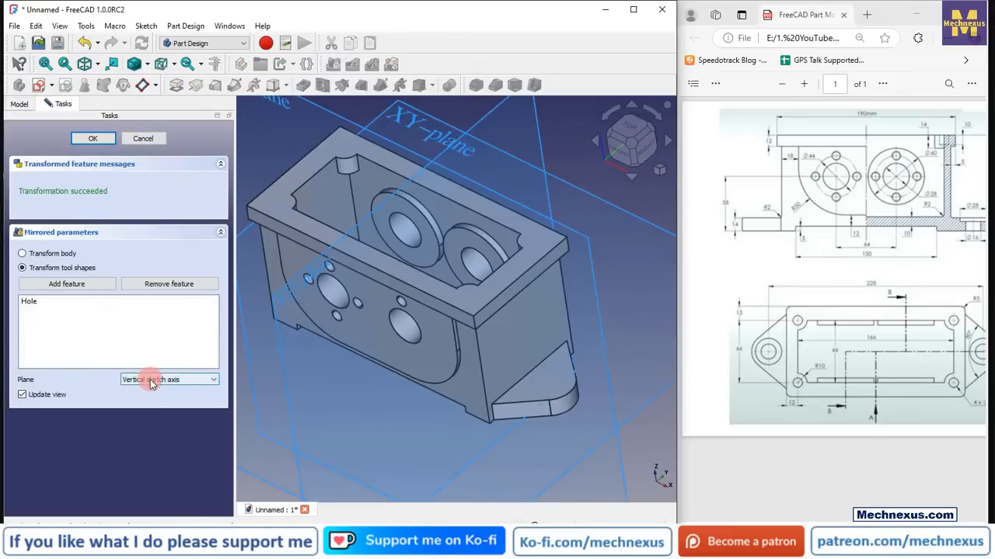
left_click(151, 381)
left_click(150, 432)
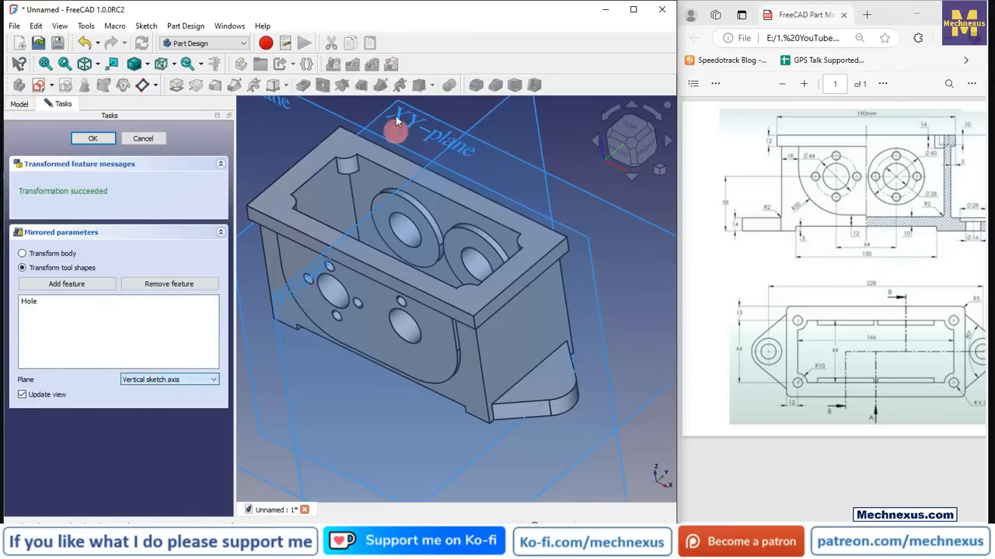
left_click(334, 120)
middle_click_drag(351, 212, 349, 269)
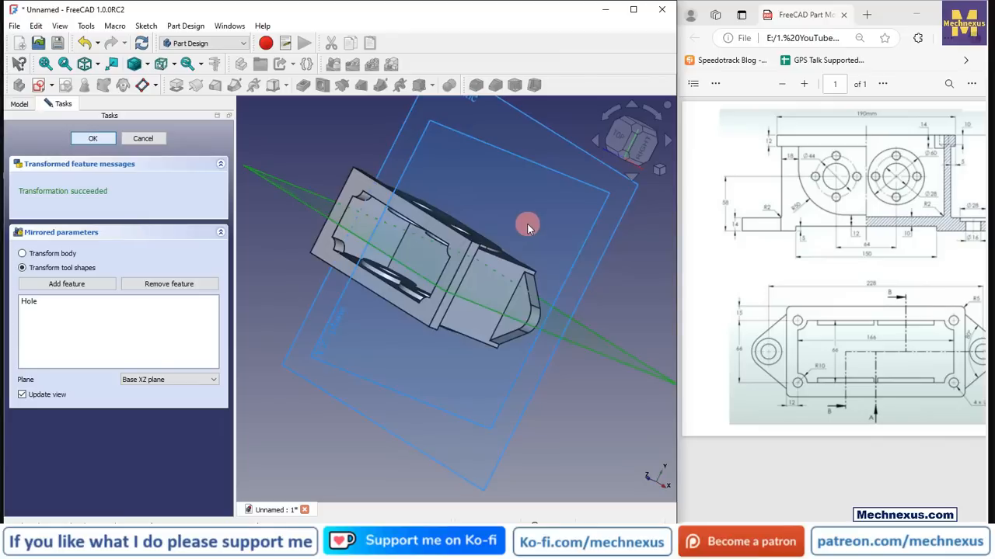
key("Return")
Step: Try to apply a polar pattern to the mirrored M10 hole, and delete the mirrored feature
left_click(91, 348)
middle_click_drag(439, 216, 397, 291)
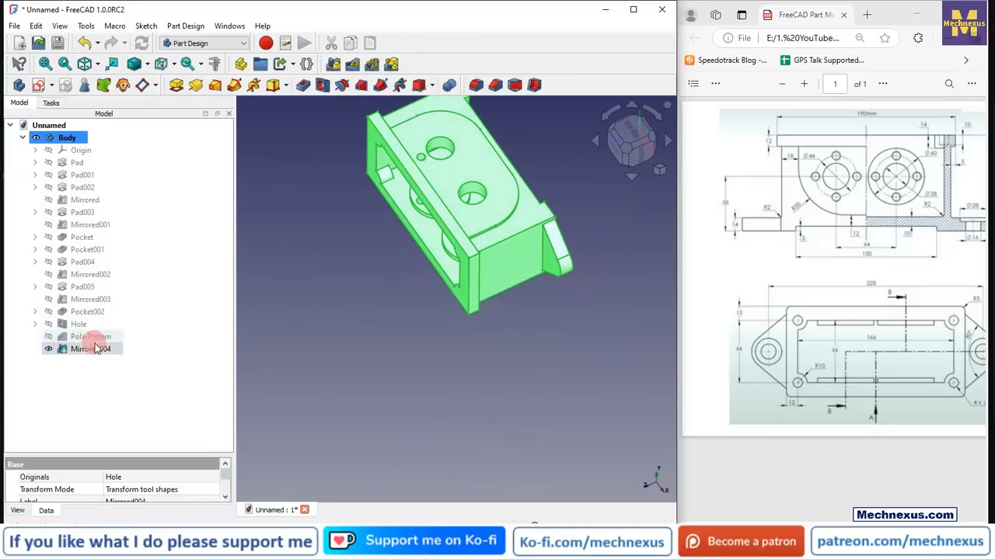
left_click(372, 66)
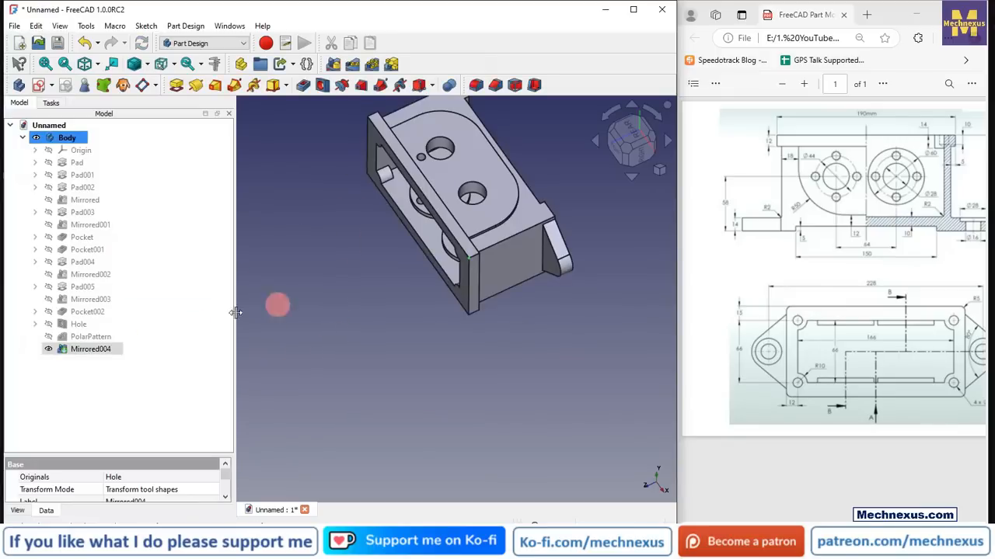
right_click(88, 350)
left_click(125, 295)
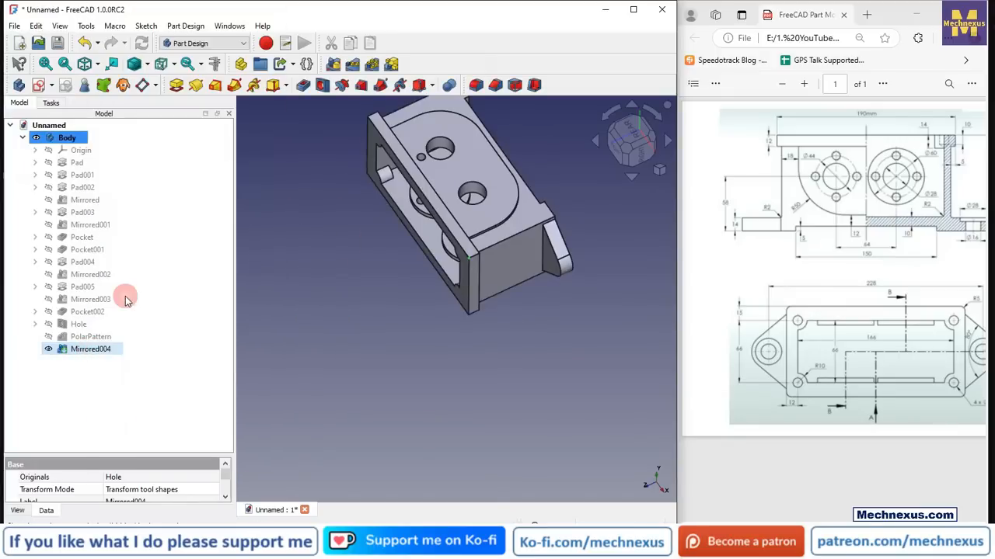
key("Delete")
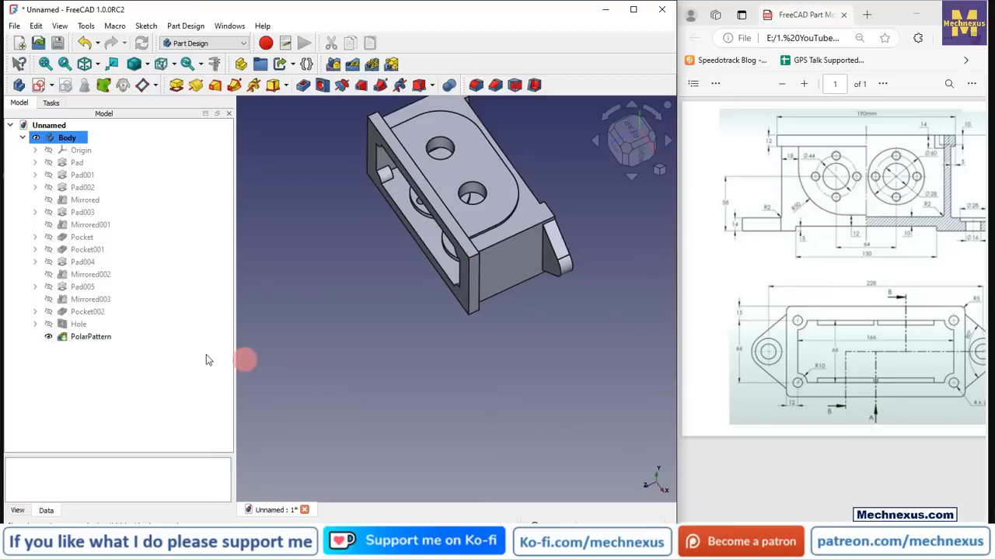
Step: Delete the M10 polar pattern and the hole feature it was based on, keeping the hole's sketch
left_click(84, 327)
key("space")
left_click(571, 362)
left_click(659, 170)
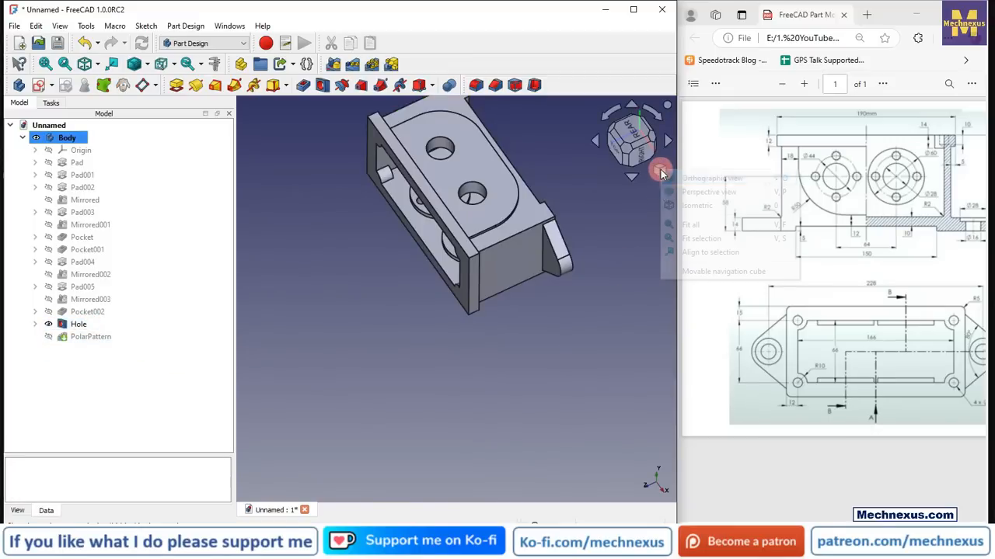
left_click(685, 206)
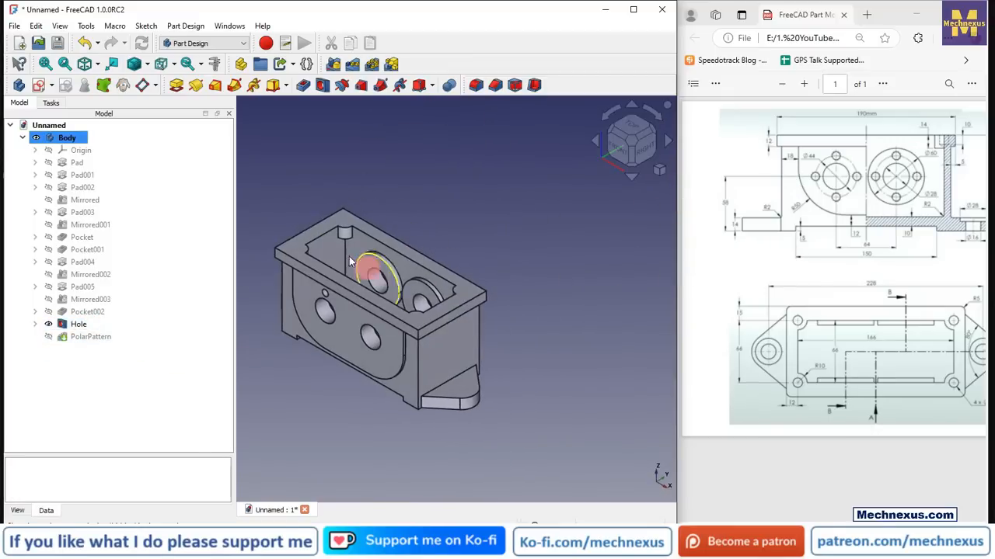
right_click(85, 342)
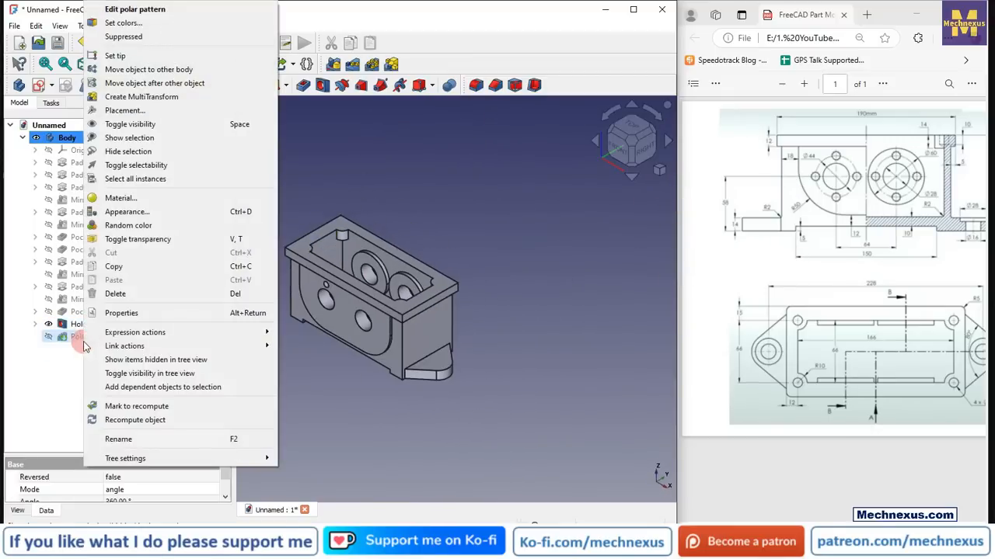
left_click(120, 293)
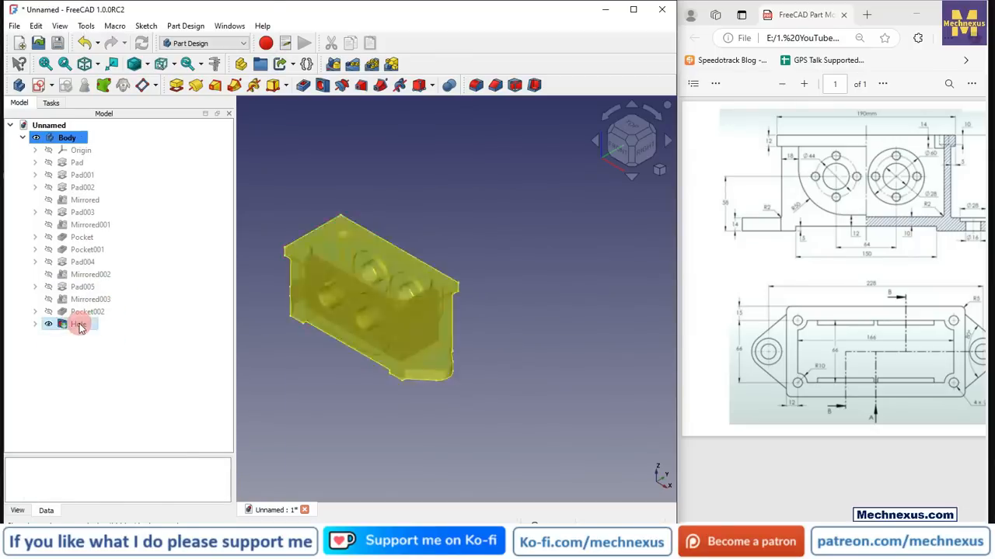
right_click(78, 324)
left_click(109, 294)
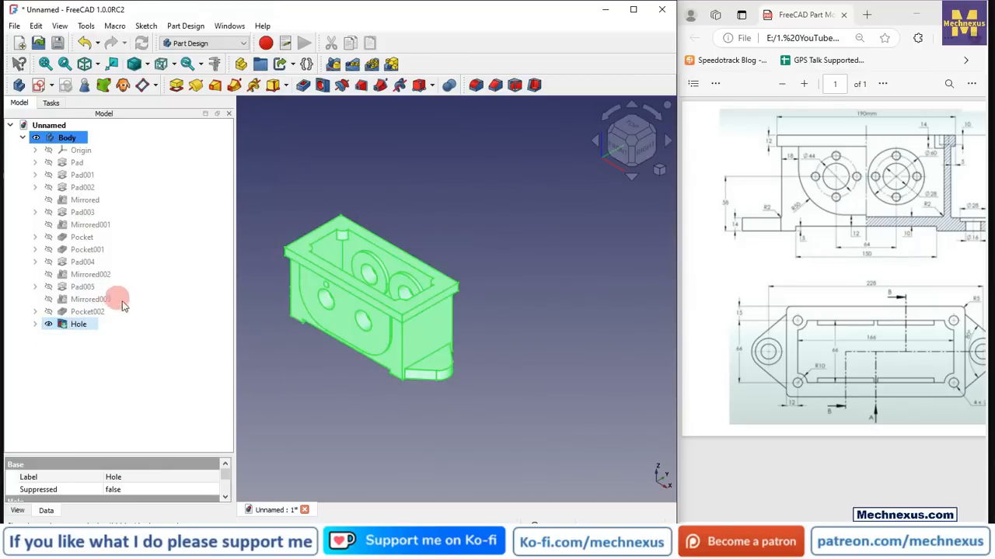
Step: Check the M10 hole callout in the reference drawing and start a Hole feature from the bolt-hole sketch
left_click(87, 325)
scroll(292, 300, "up", 5)
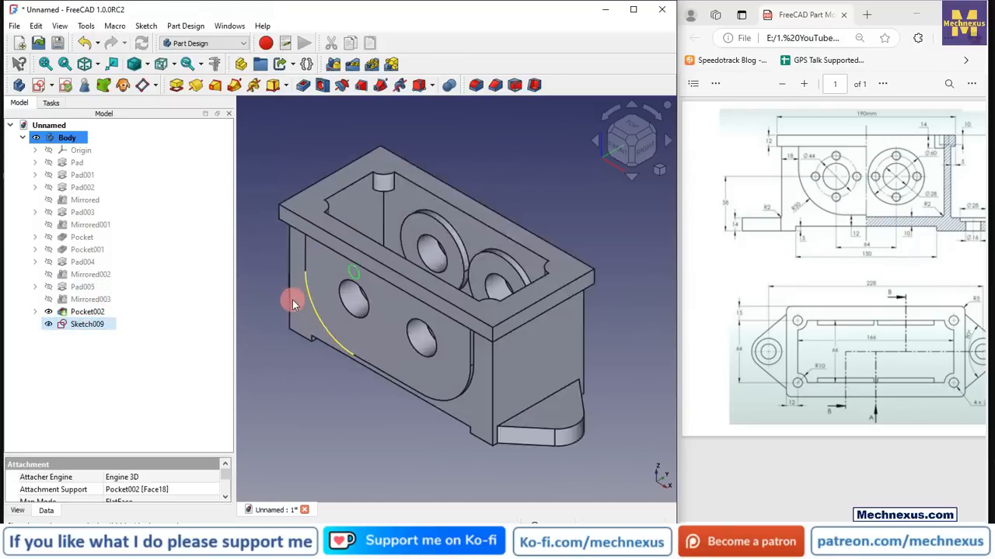
left_click(373, 272)
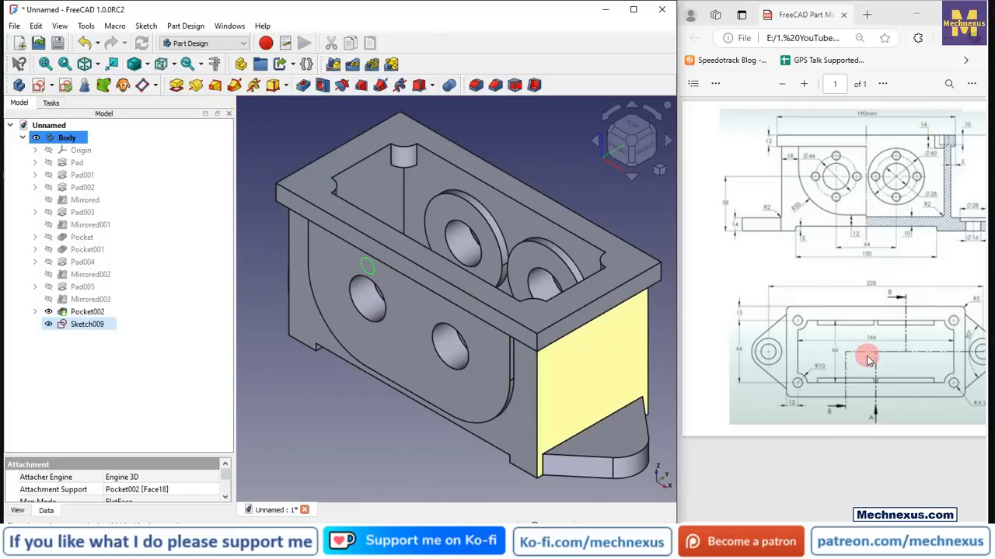
left_click_drag(808, 529, 931, 530)
left_click(876, 208)
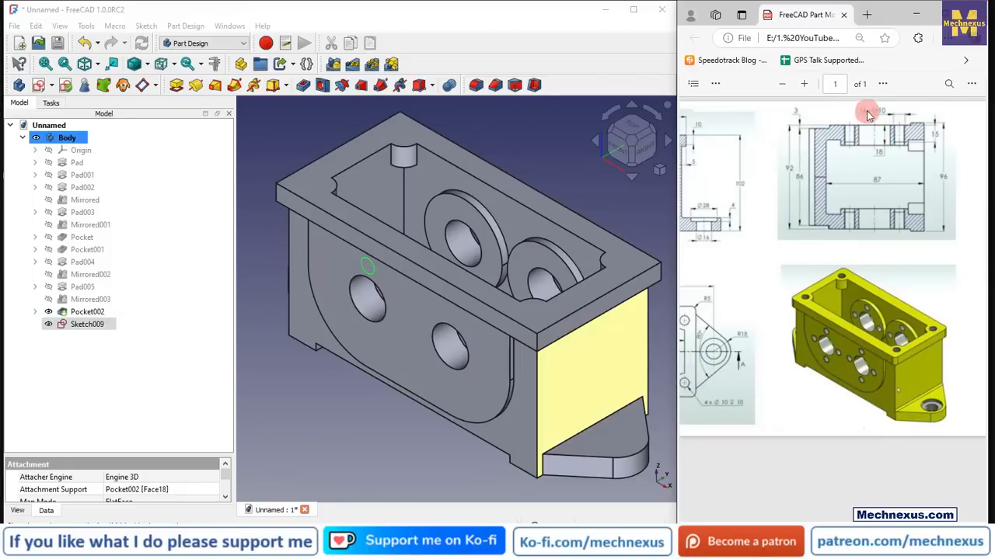
scroll(263, 309, "down", 2)
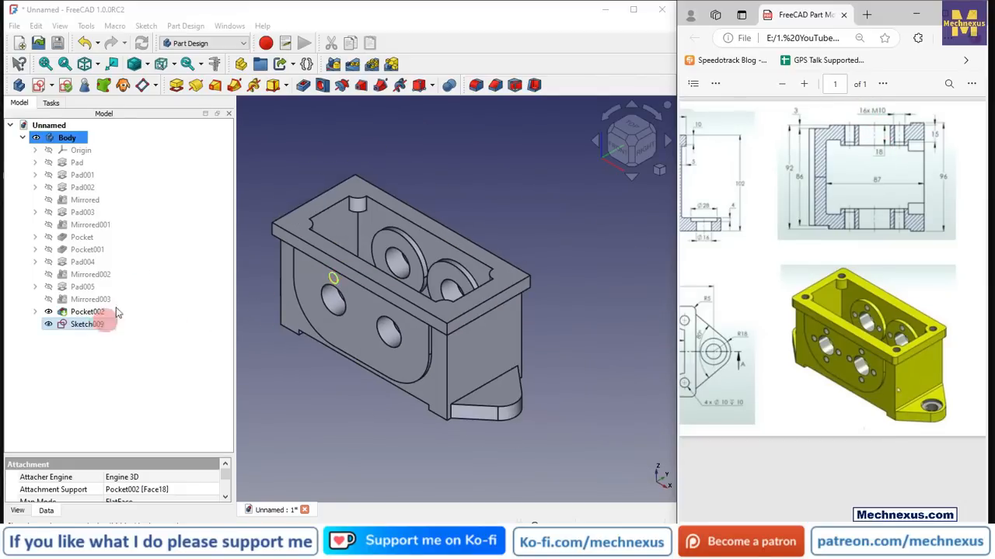
left_click(325, 91)
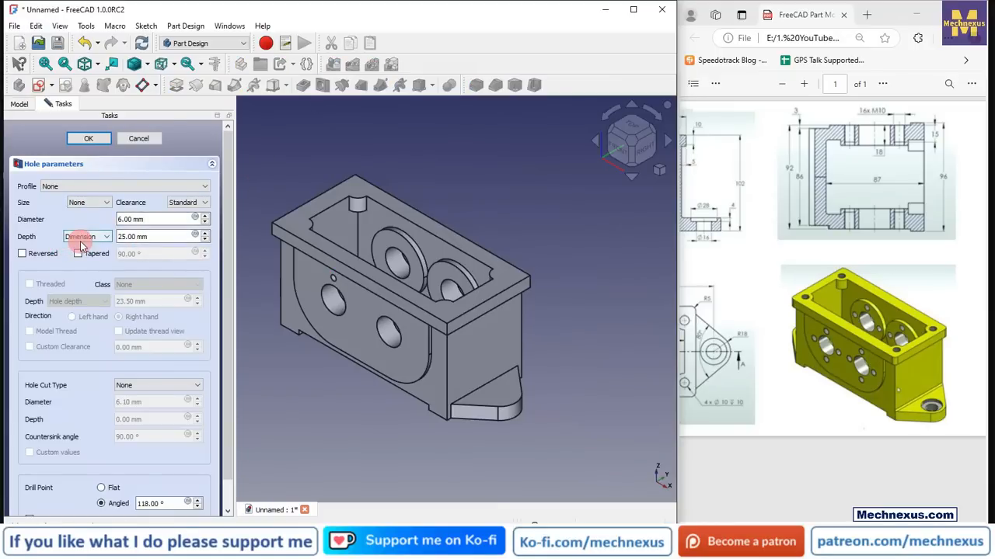
Step: Set the hole to the ISO metric regular profile, size M10, with a dimensioned depth of 18 mm
left_click(86, 240)
left_click(86, 246)
left_click(148, 238)
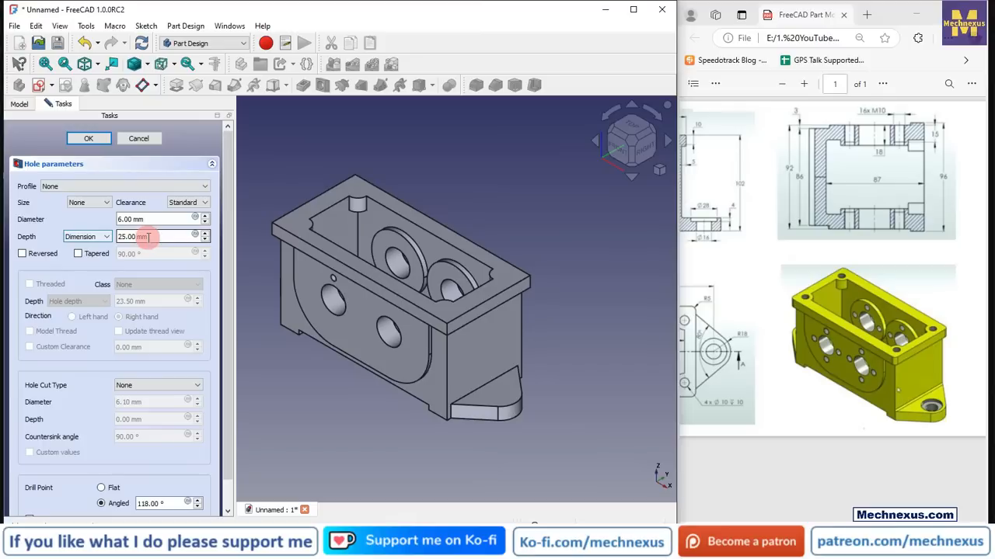
left_click(67, 187)
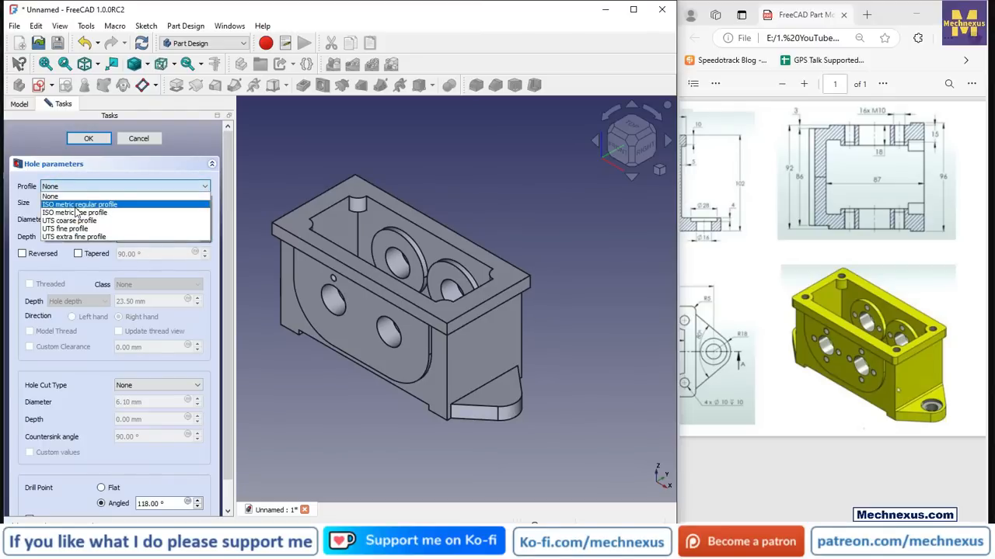
left_click(77, 205)
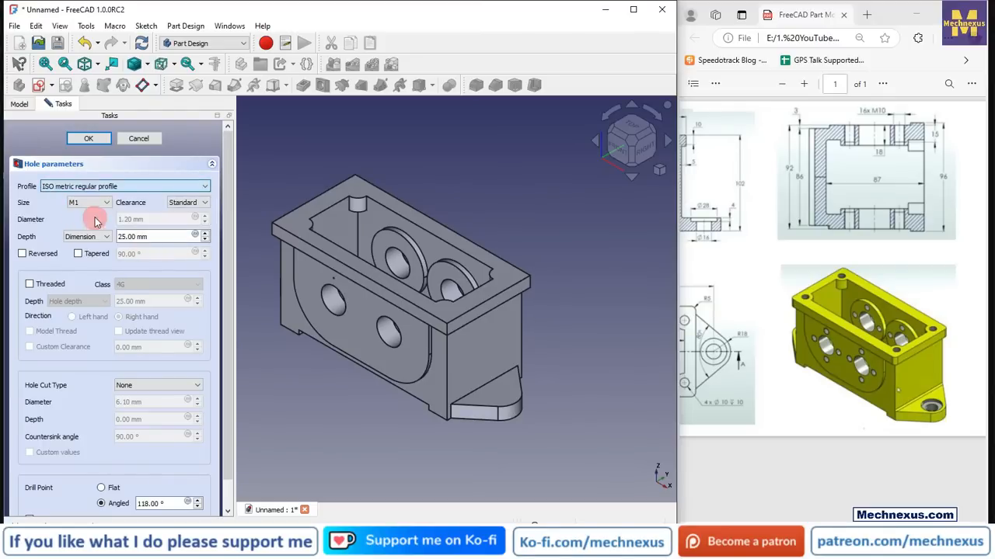
left_click(92, 203)
scroll(86, 260, "down", 4)
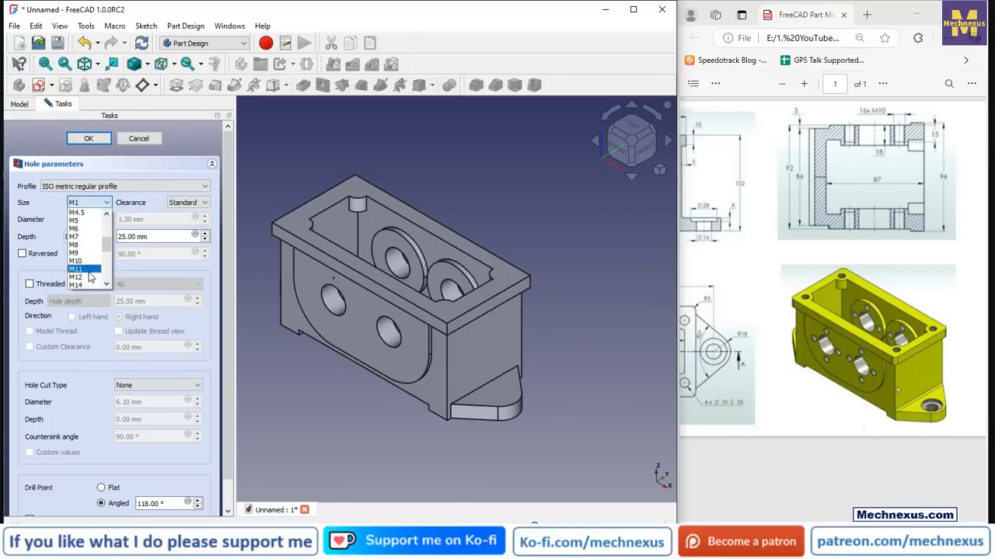
left_click(92, 240)
triple_click(153, 238)
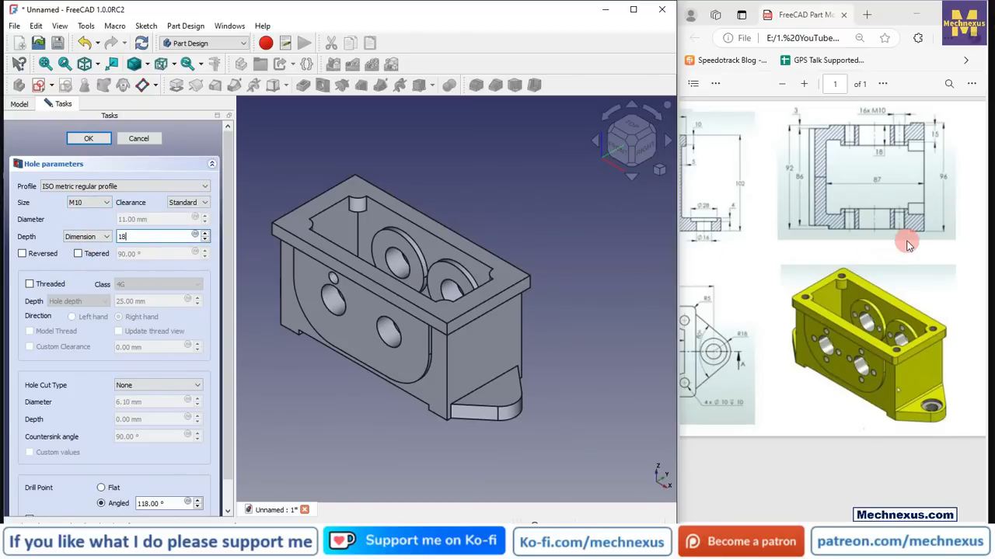
Step: Make the M10 hole threaded, with the thread depth defined by dimension and set to 16 mm
left_click(29, 284)
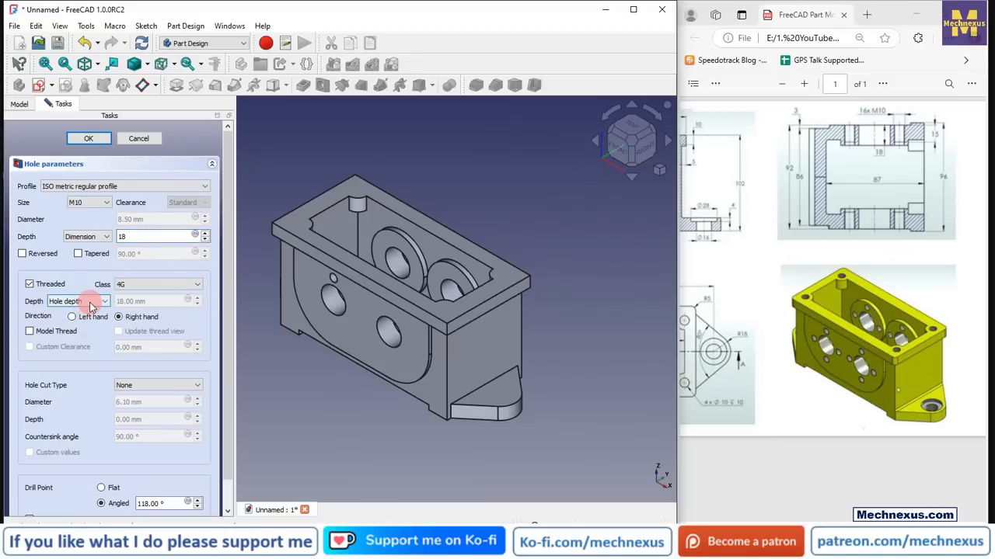
left_click(89, 302)
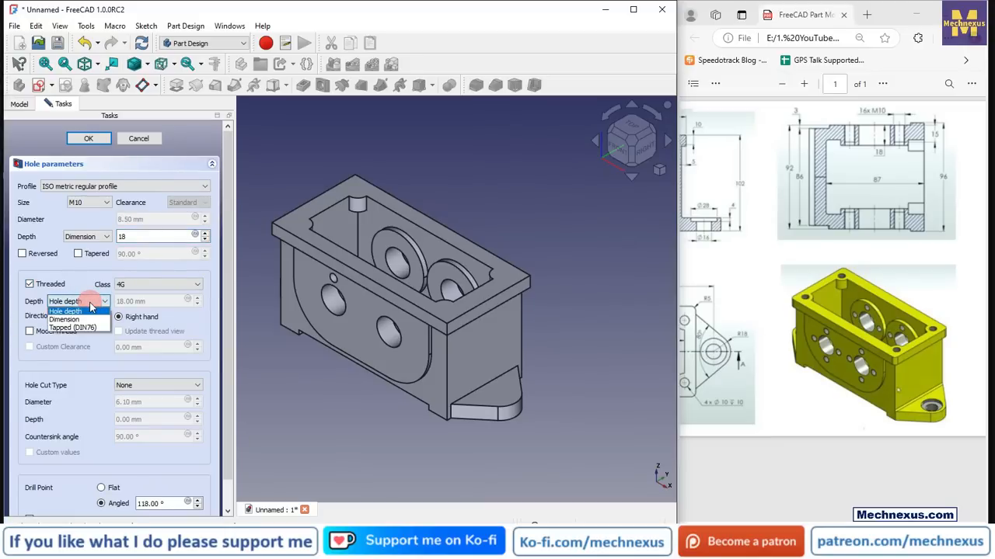
left_click(89, 302)
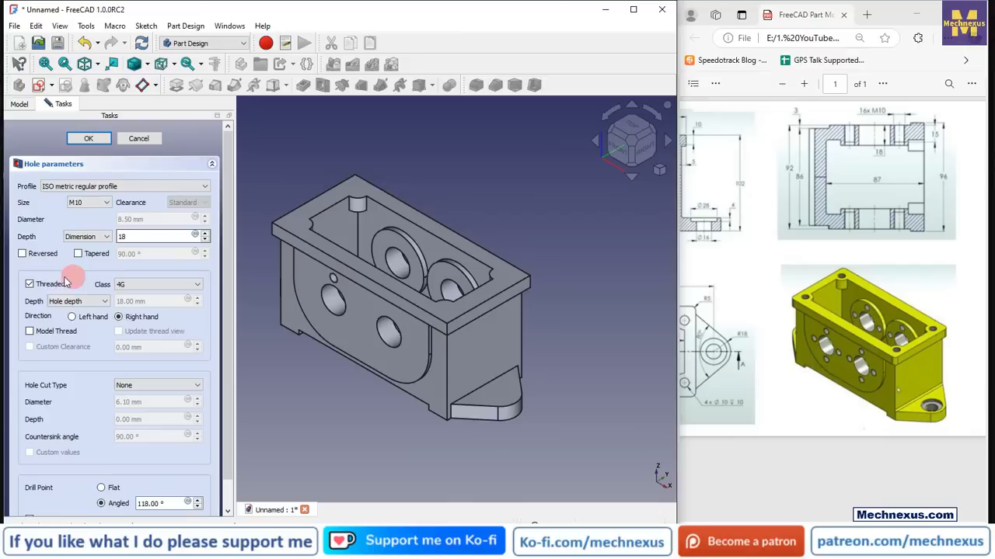
left_click(85, 303)
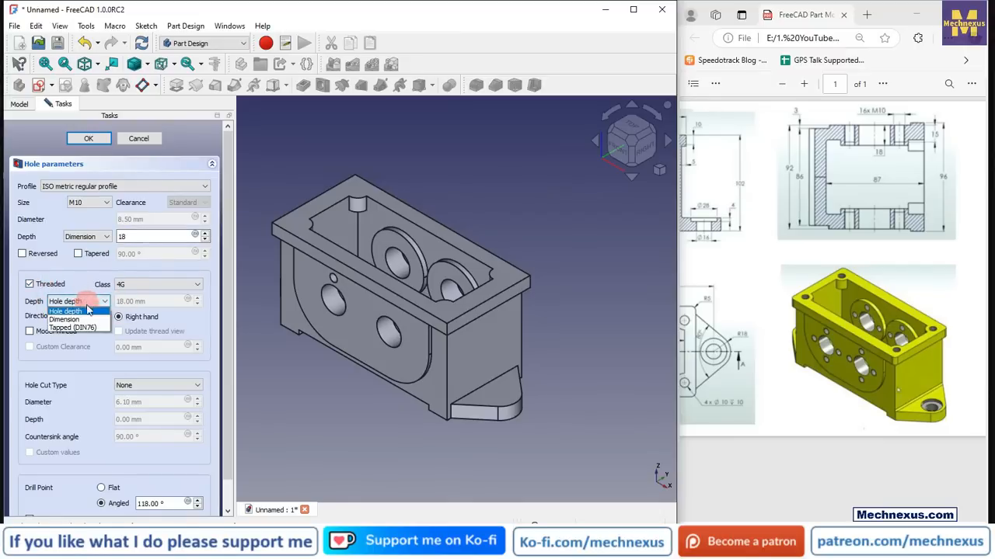
left_click(78, 313)
key("Tab")
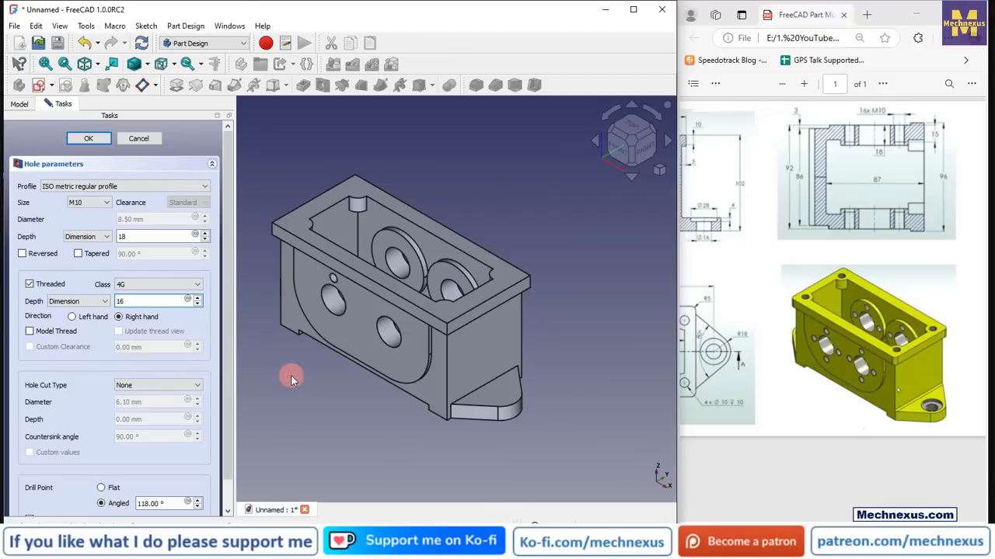
Step: Finish the threaded M10 hole and start a polar pattern of it with 4 occurrences over 360°
left_click(134, 236)
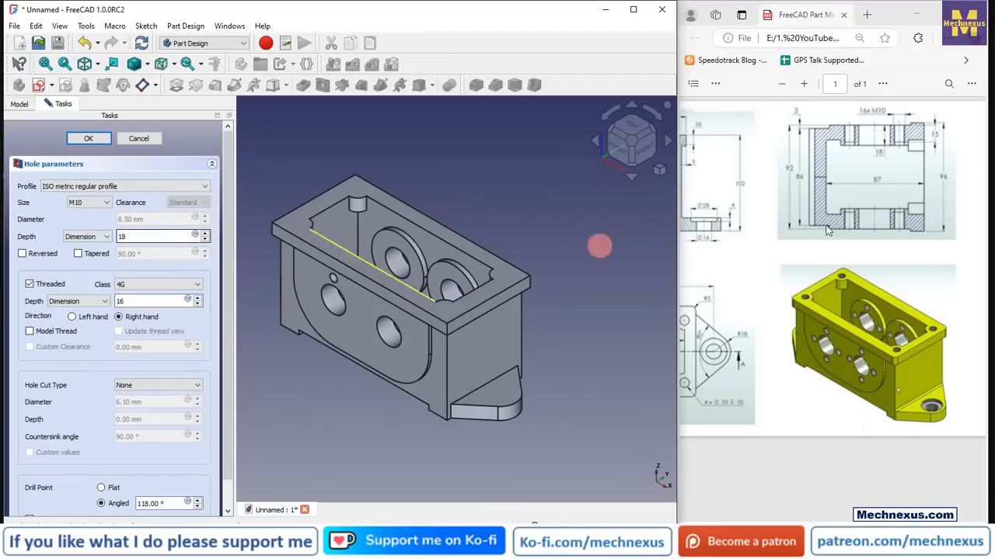
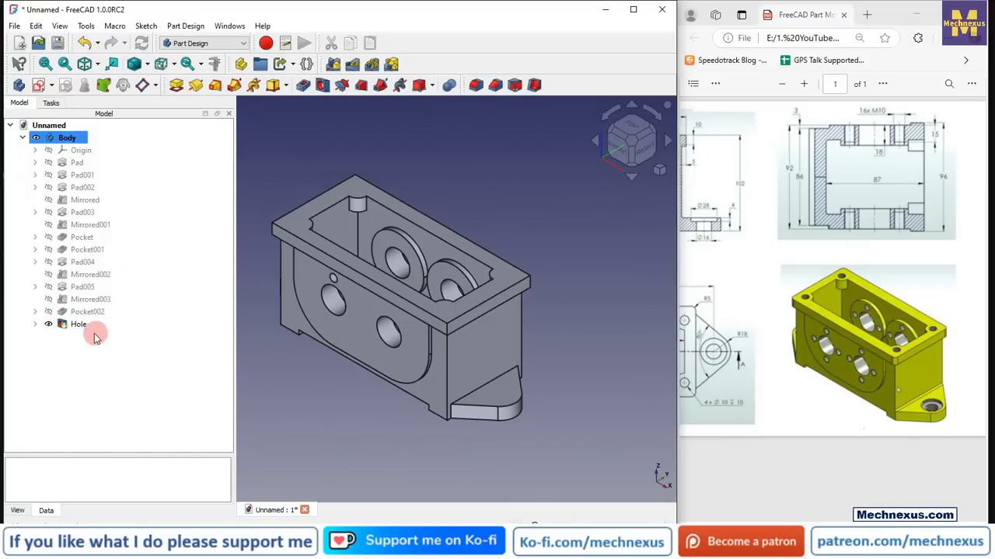
left_click(83, 325)
left_click(373, 67)
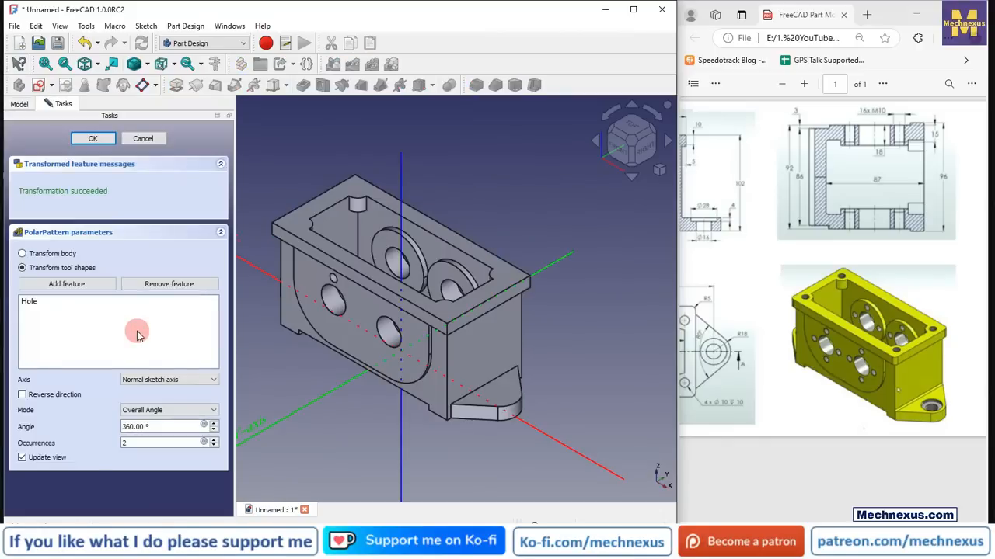
double_click(127, 442)
type("4")
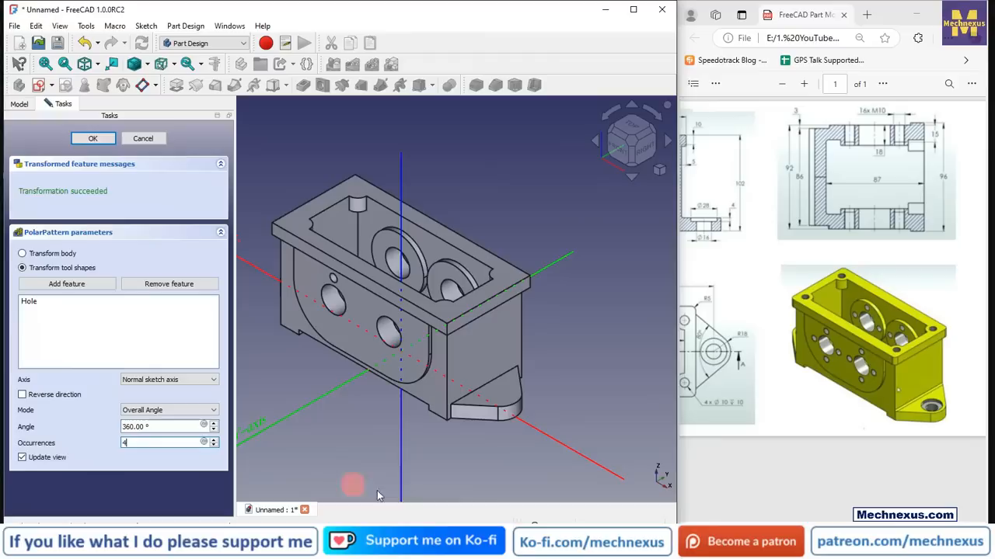
scroll(767, 513, "left", 5)
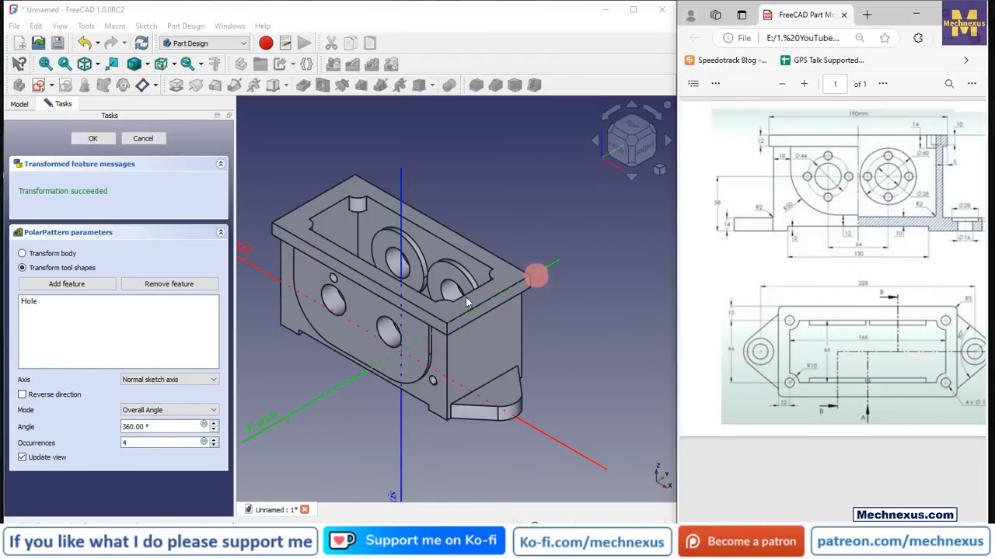
Step: Set the polar pattern's axis by reference to the circular edge of the left front bore and finish the pattern
left_click(171, 381)
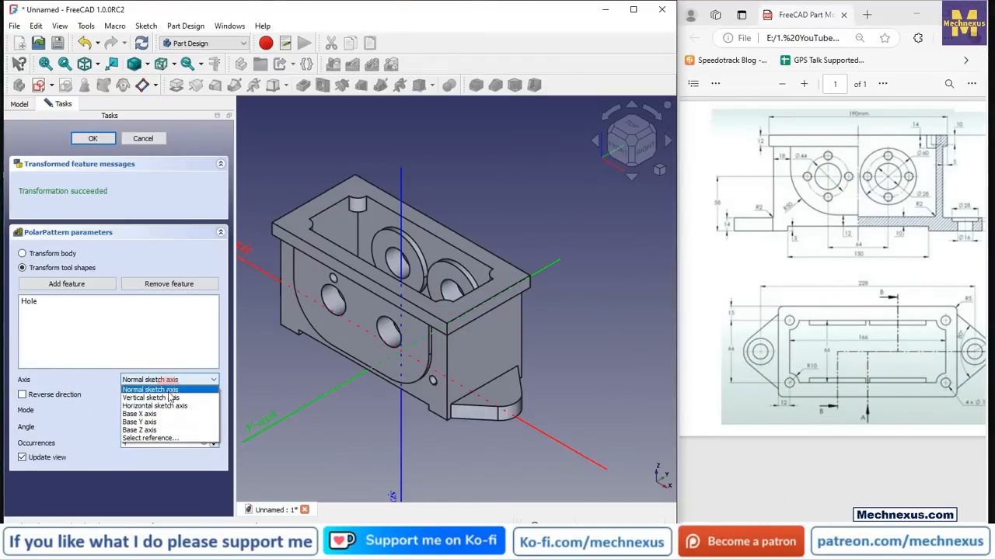
left_click(152, 439)
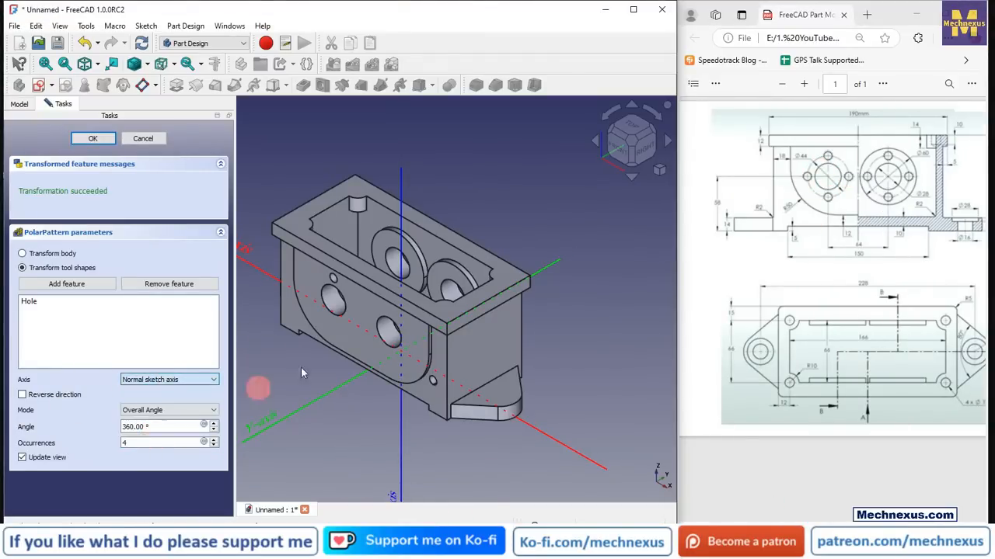
left_click(339, 307)
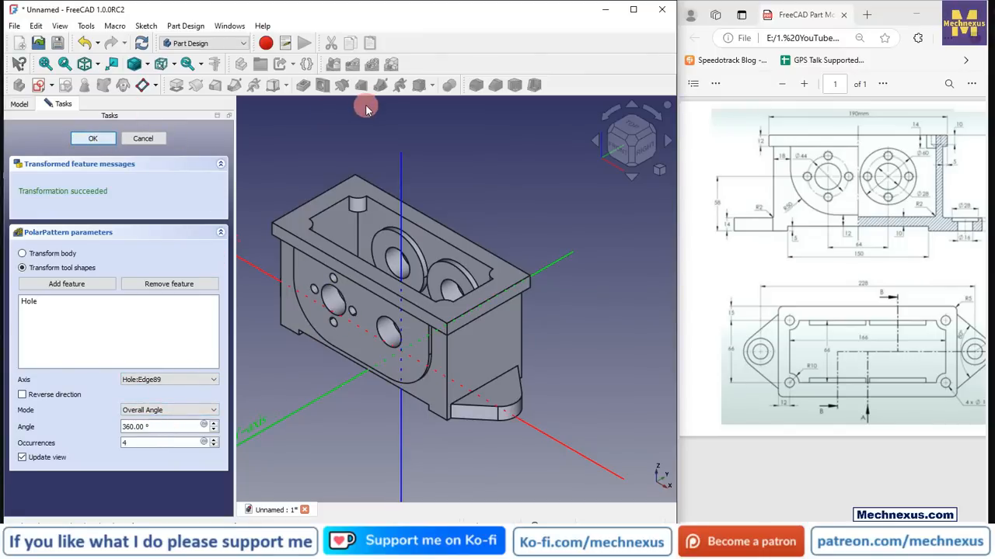
left_click(93, 138)
left_click(91, 336)
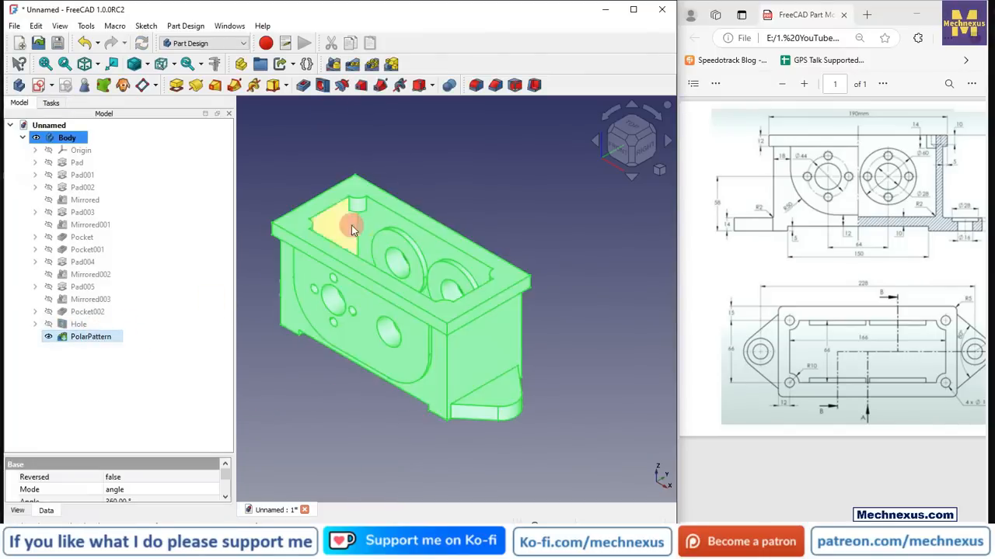
left_click(531, 204)
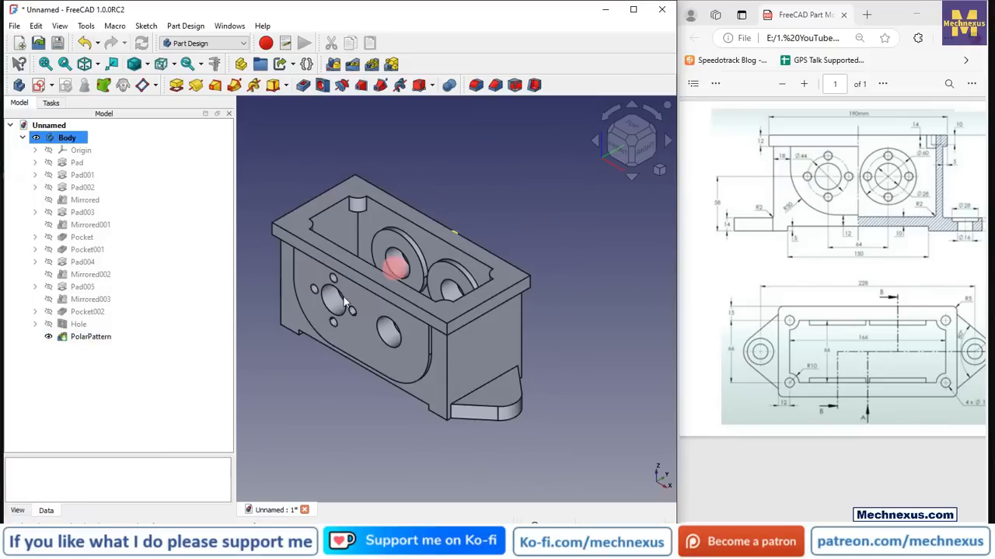
Step: Start a sketch on the raised front face and project the right bore's edge as external geometry
left_click(397, 321)
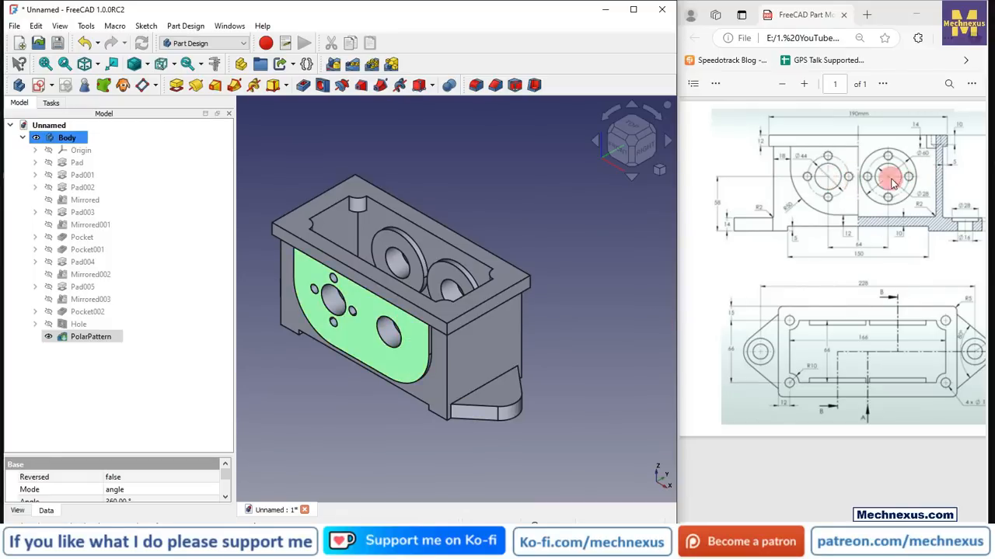
left_click(42, 87)
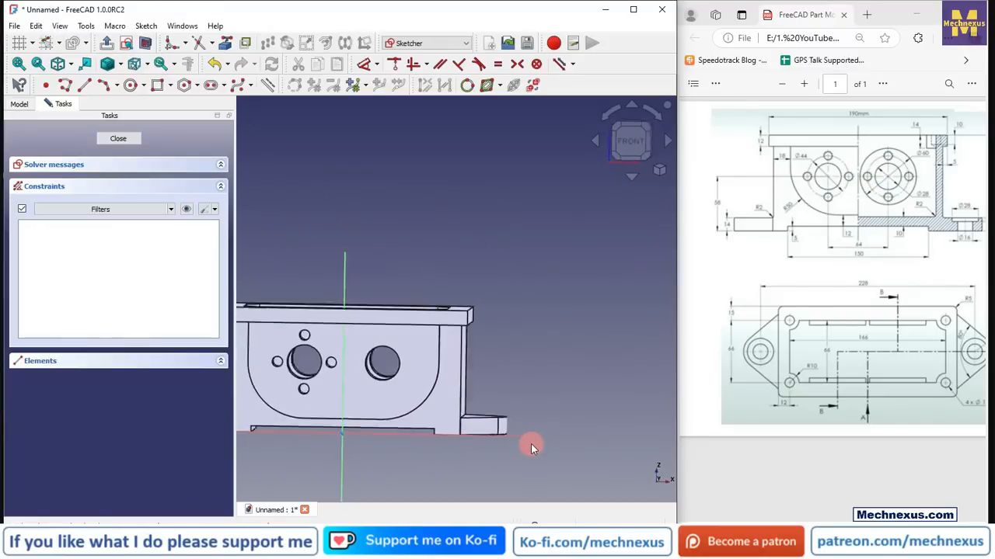
left_click(221, 45)
left_click(389, 354)
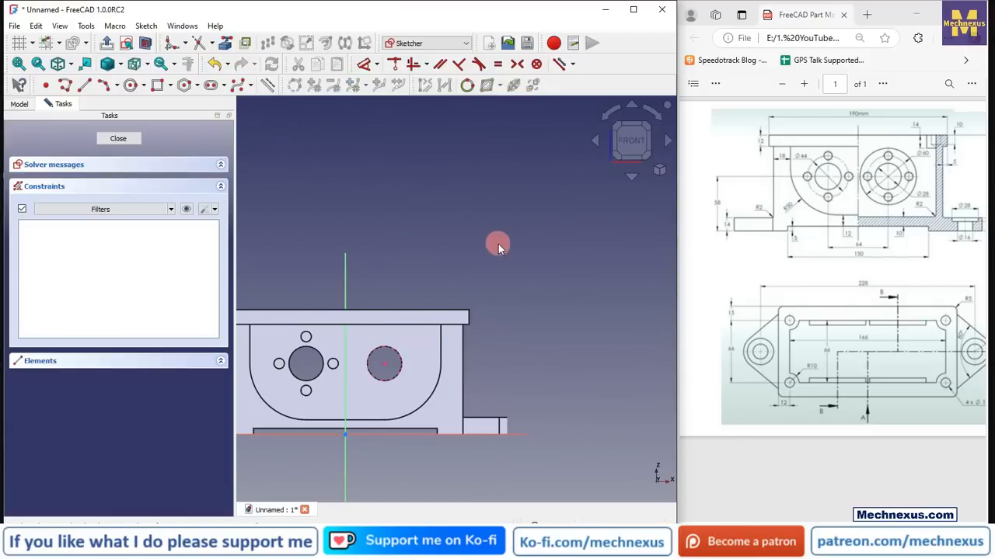
Step: Switch the display to wireframe and draw a circle about 49 mm in diameter centred on the right bore
scroll(496, 243, "down", 2)
left_click(121, 65)
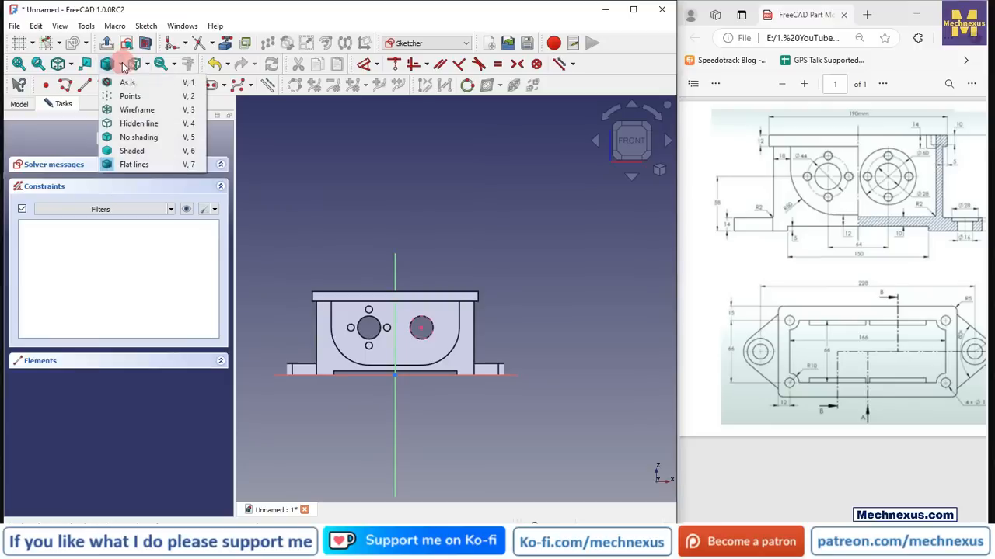
left_click(137, 110)
scroll(427, 344, "up", 3)
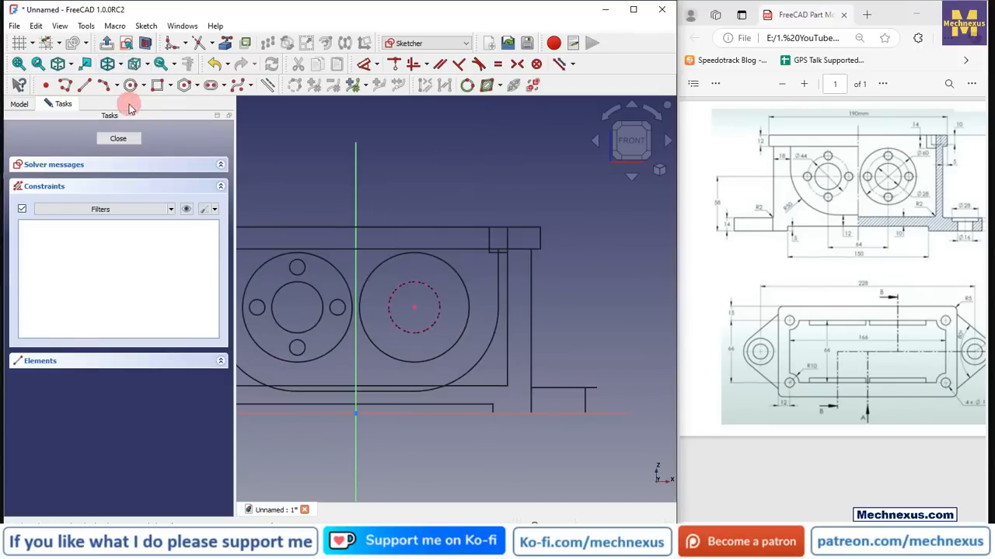
left_click(131, 85)
left_click(414, 307)
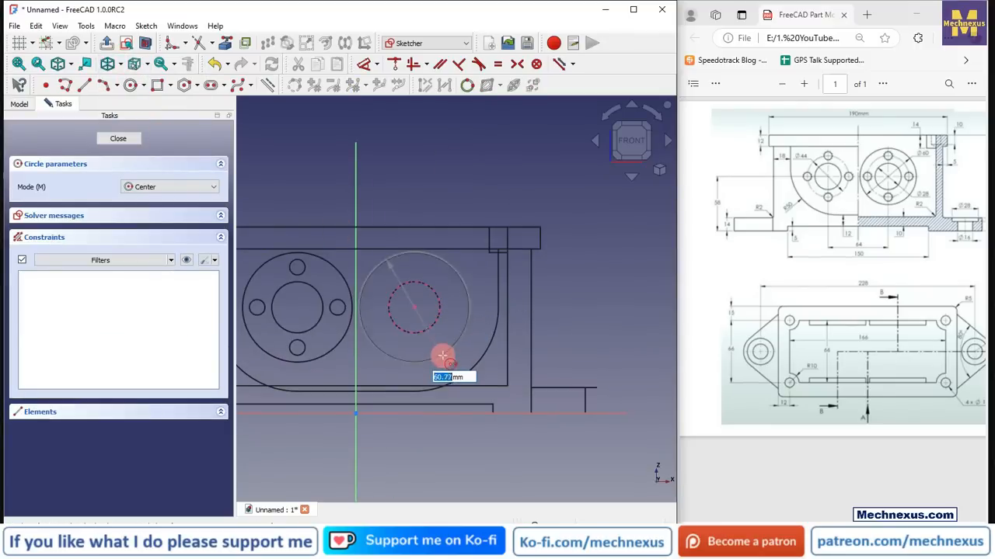
left_click(442, 343)
right_click(637, 313)
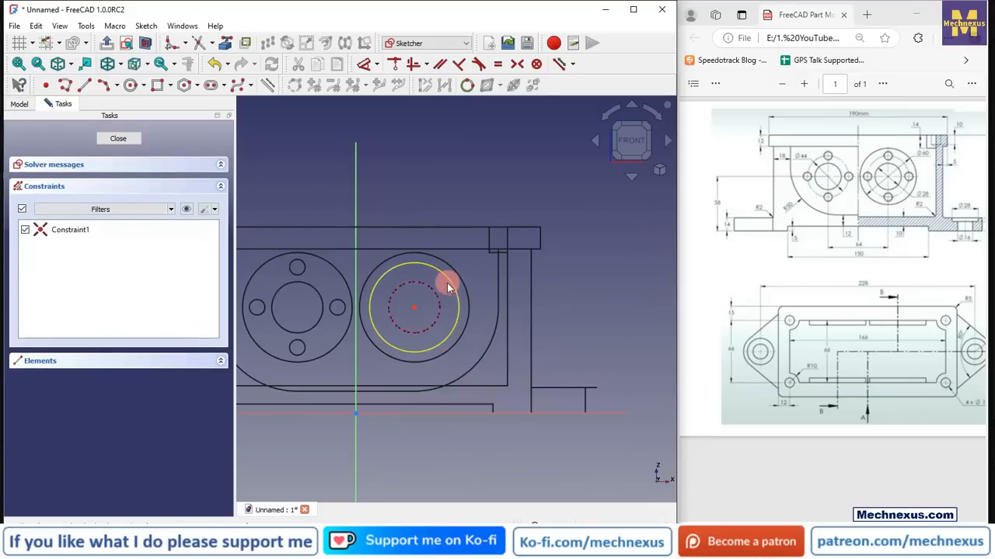
Step: Convert the circle around the right bore to construction geometry and constrain its diameter to 44 mm
left_click(448, 288)
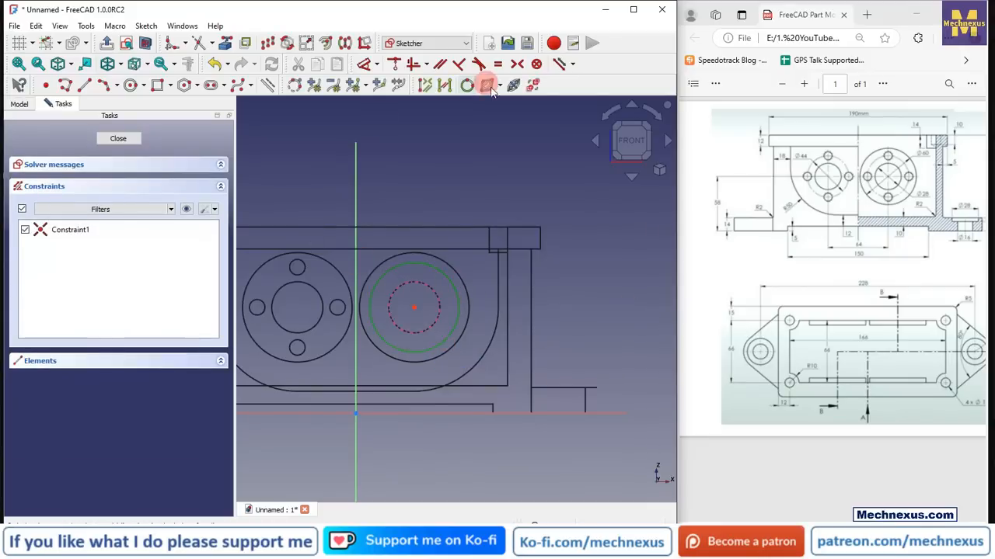
left_click(266, 87)
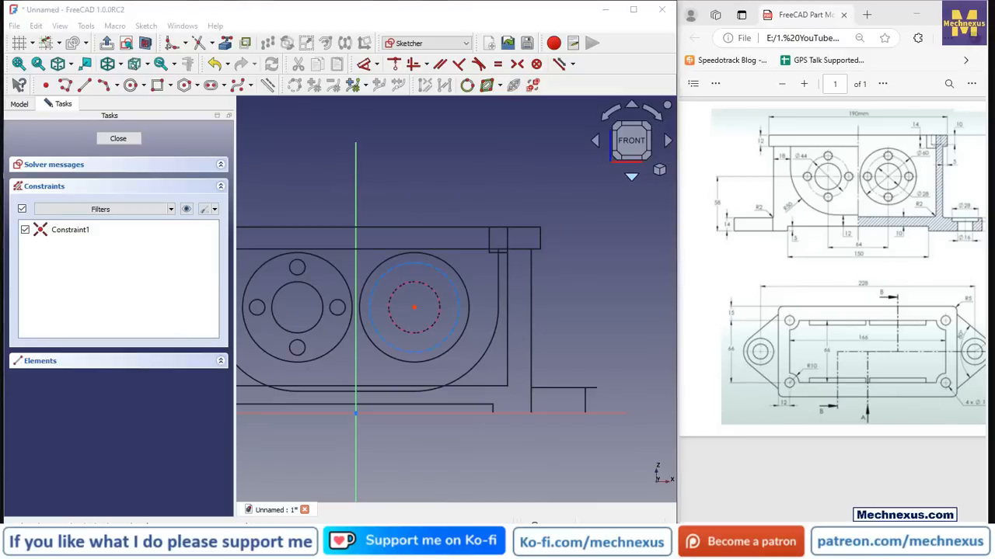
left_click(364, 63)
left_click(432, 259)
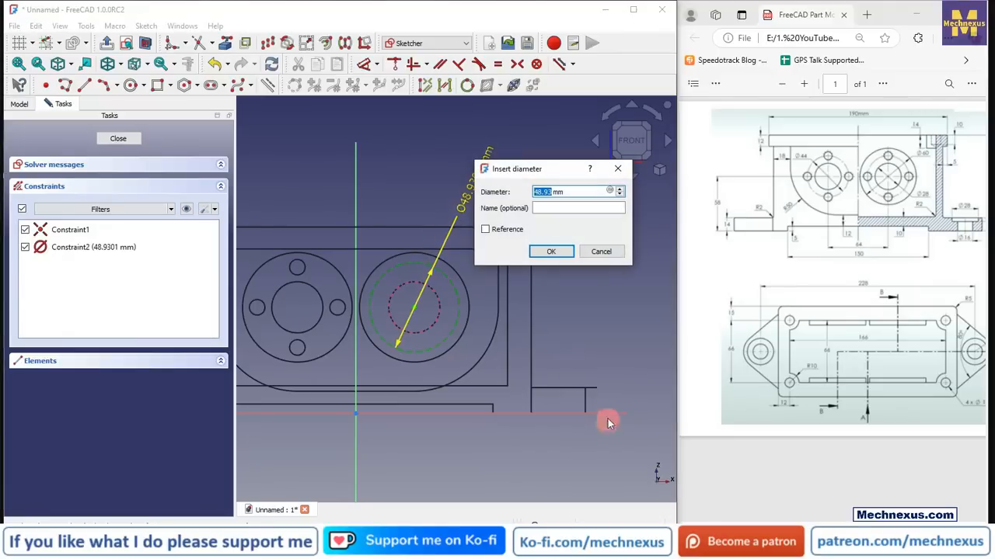
key("Return")
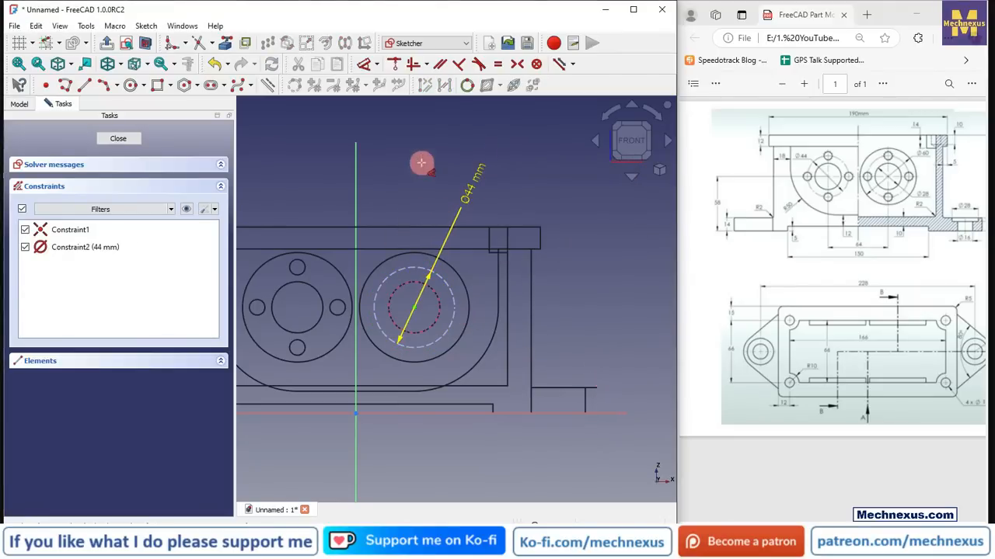
Step: Draw a circle about 16 mm in diameter centred on the construction circle and delete its automatic tangent constraint with the bore edge
left_click(135, 87)
scroll(380, 262, "up", 2)
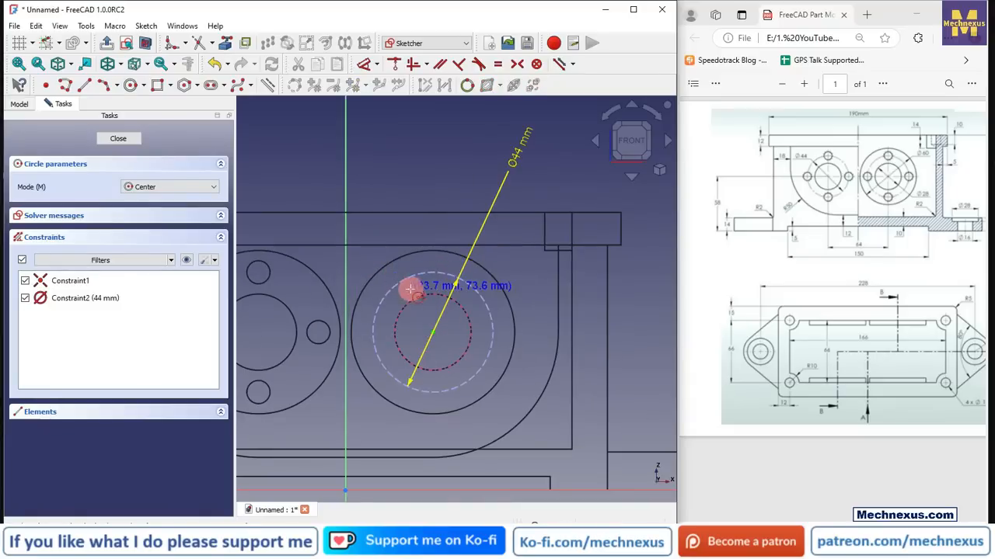
left_click(405, 278)
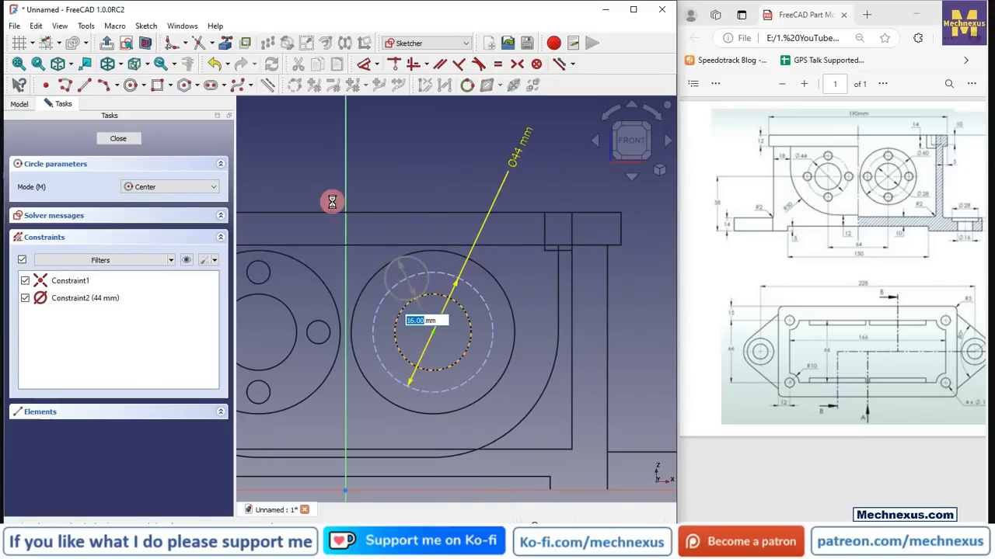
key("Return")
key("Escape")
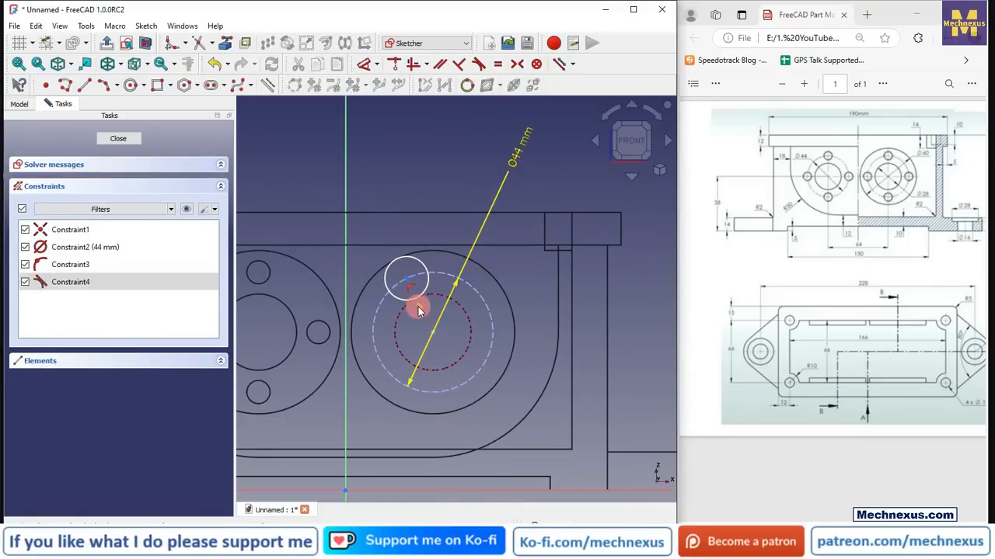
left_click(418, 297)
key("Delete")
scroll(418, 297, "up", 2)
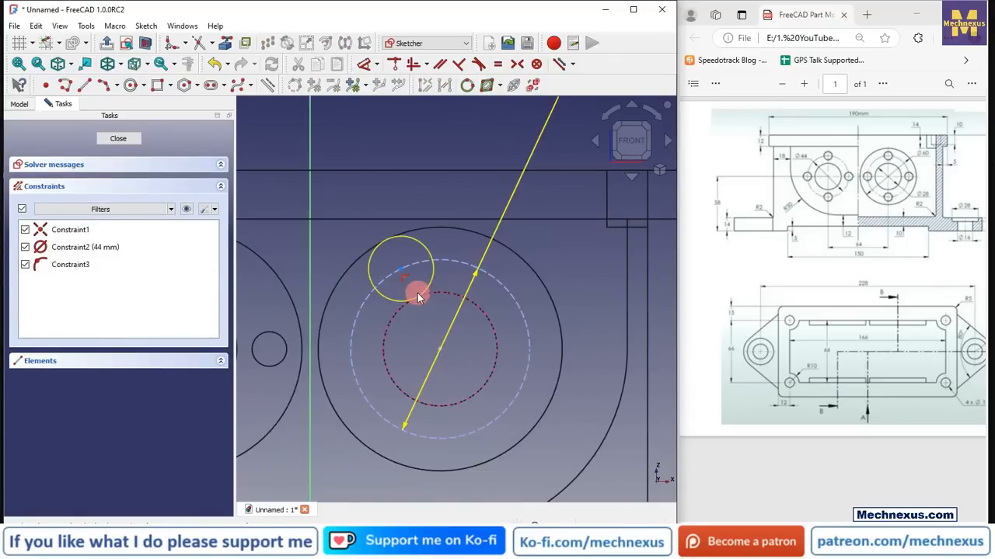
Step: Constrain the small bolt-hole circle's diameter to 10 mm
left_click(365, 66)
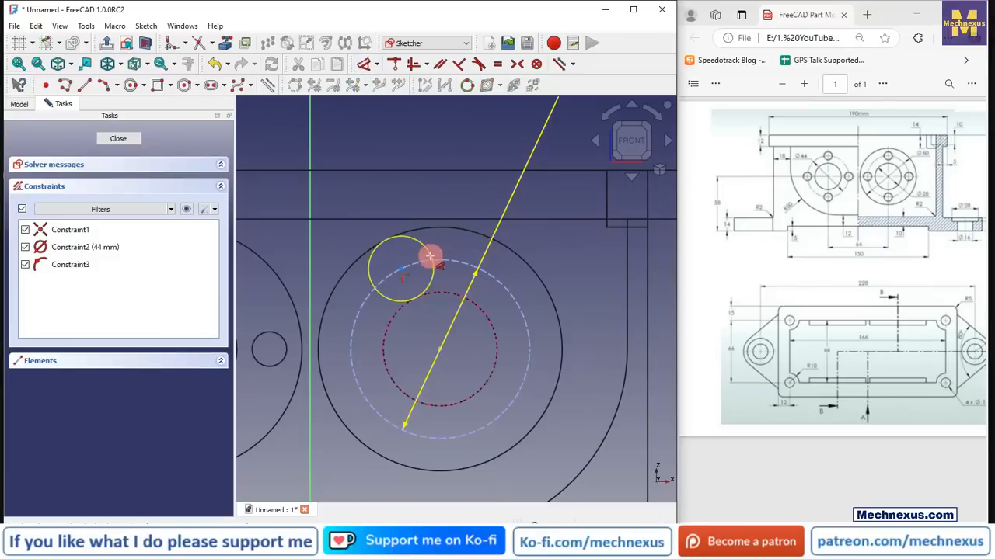
left_click(425, 248)
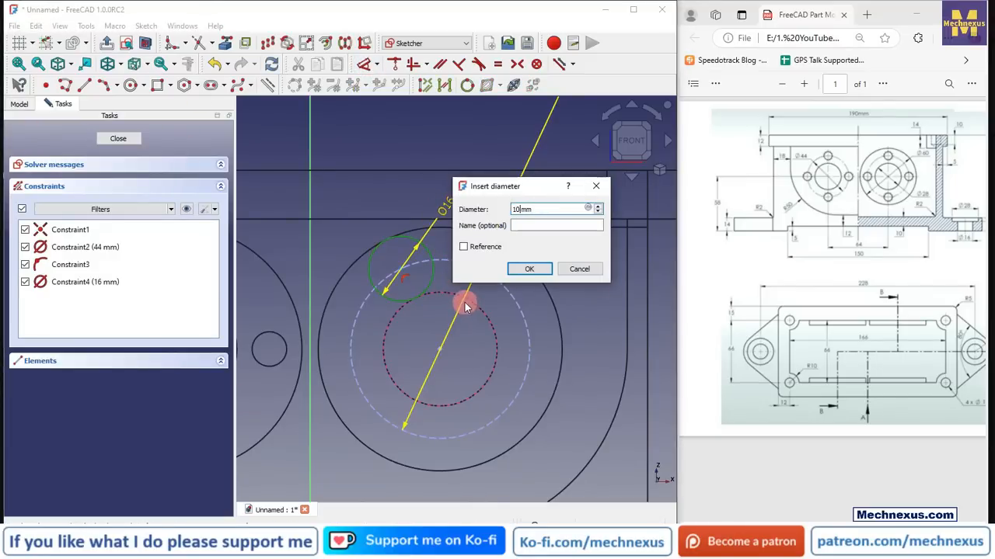
type("10")
key("Return")
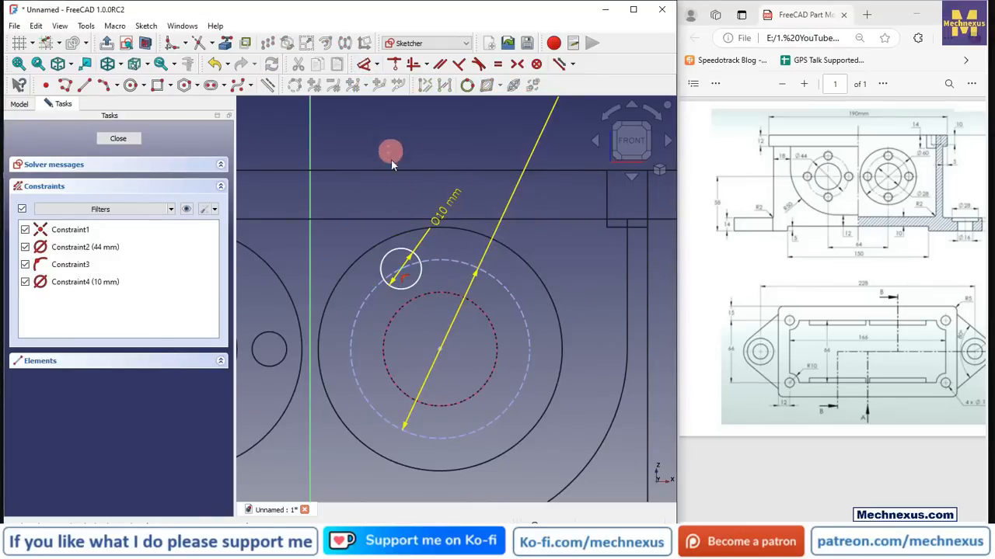
Step: Align the bolt-hole circle's centre vertically with the right bore's centre and close the sketch
left_click(402, 269)
left_click(437, 356)
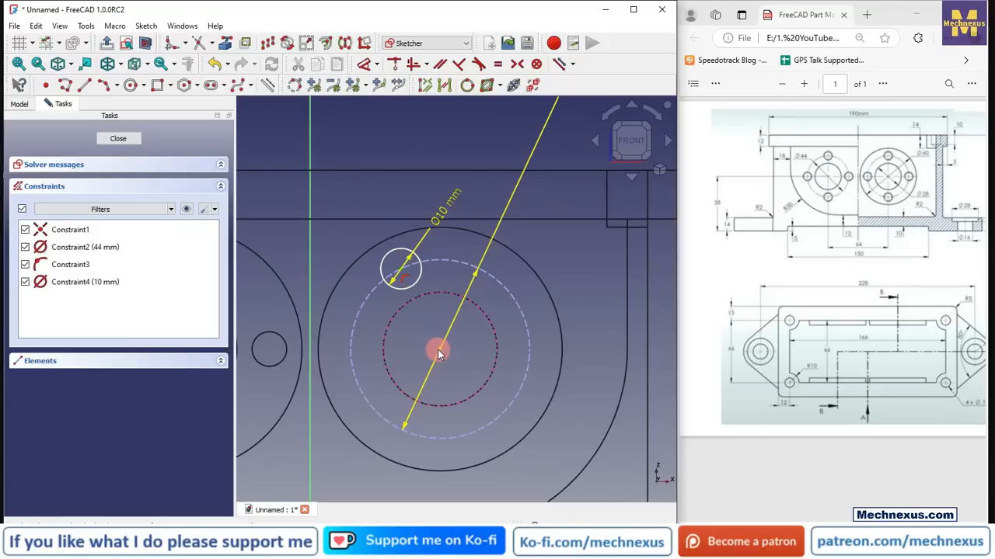
left_click(413, 64)
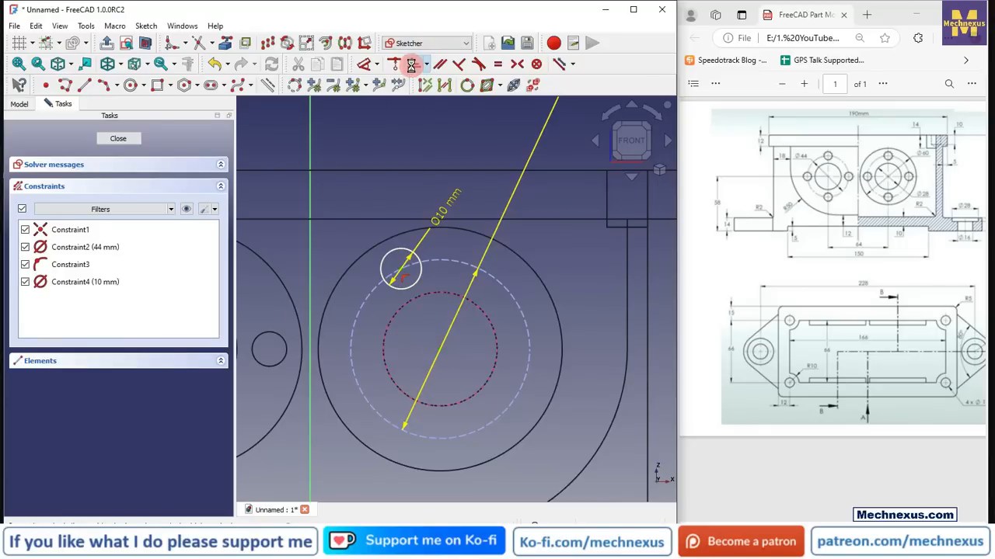
scroll(419, 237, "down", 2)
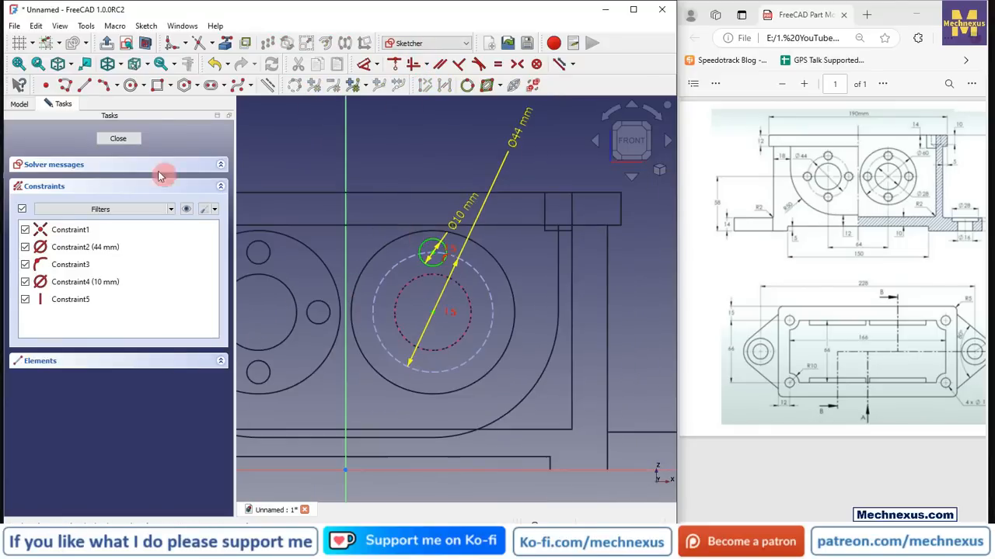
left_click(124, 140)
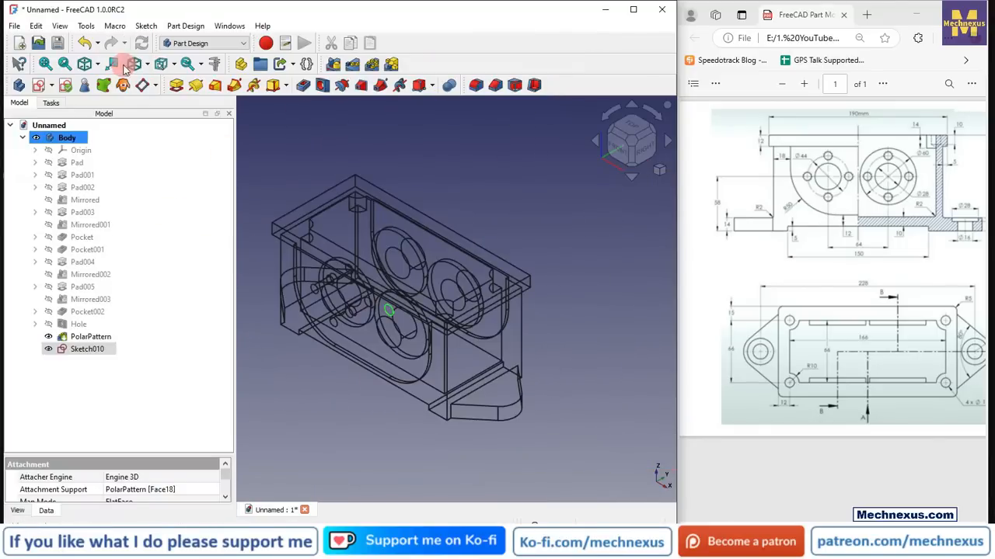
Step: Switch the model's display from wireframe back to the Flat lines style
left_click(97, 68)
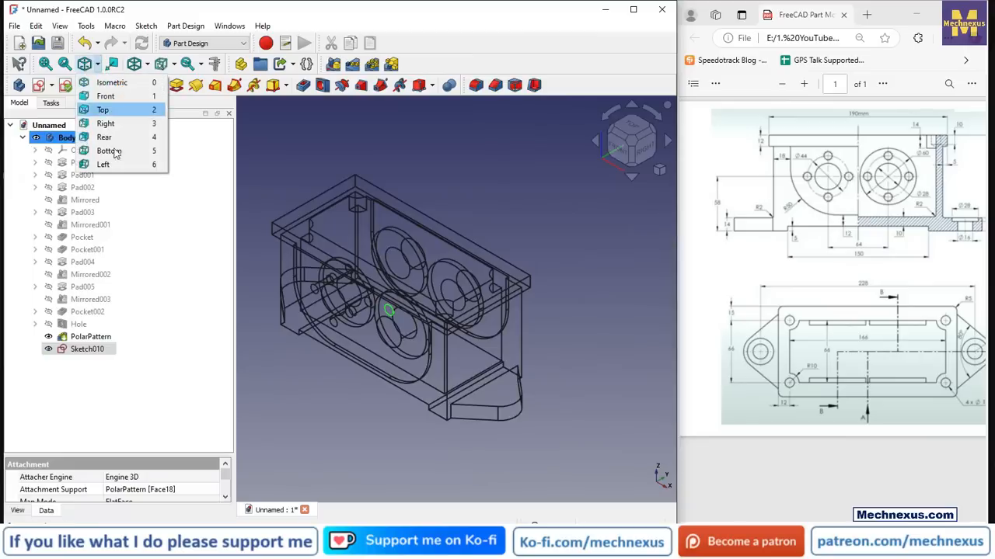
left_click(147, 68)
left_click(140, 162)
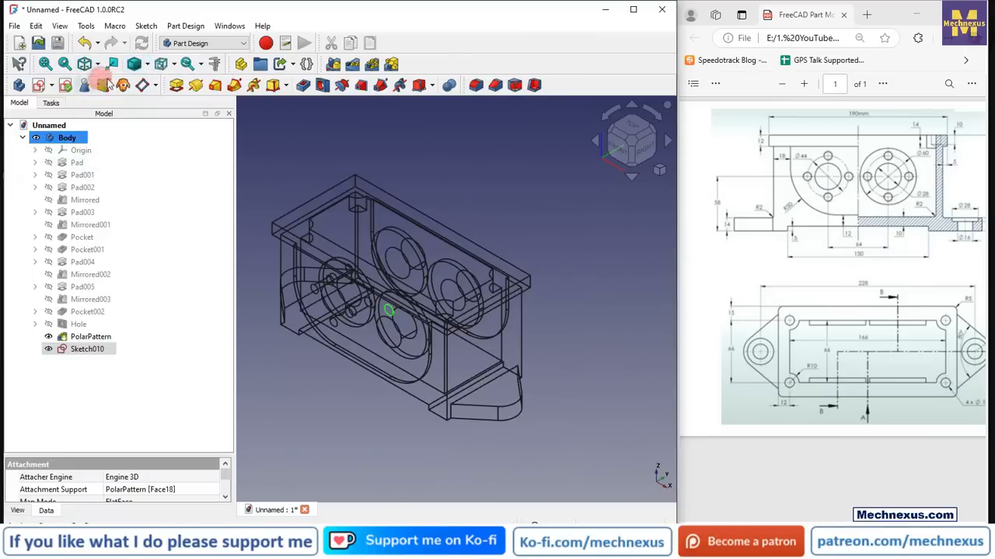
left_click(150, 64)
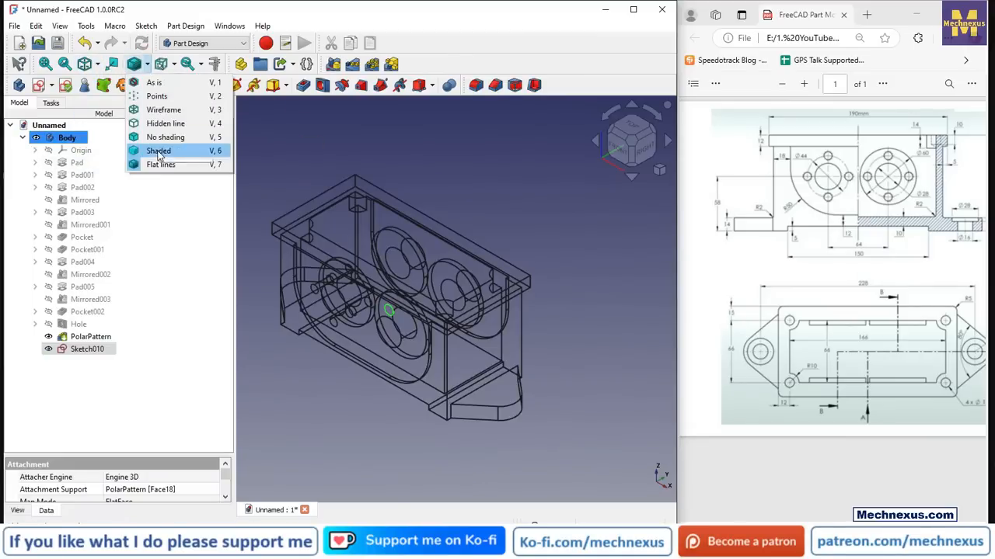
left_click(155, 151)
left_click(148, 64)
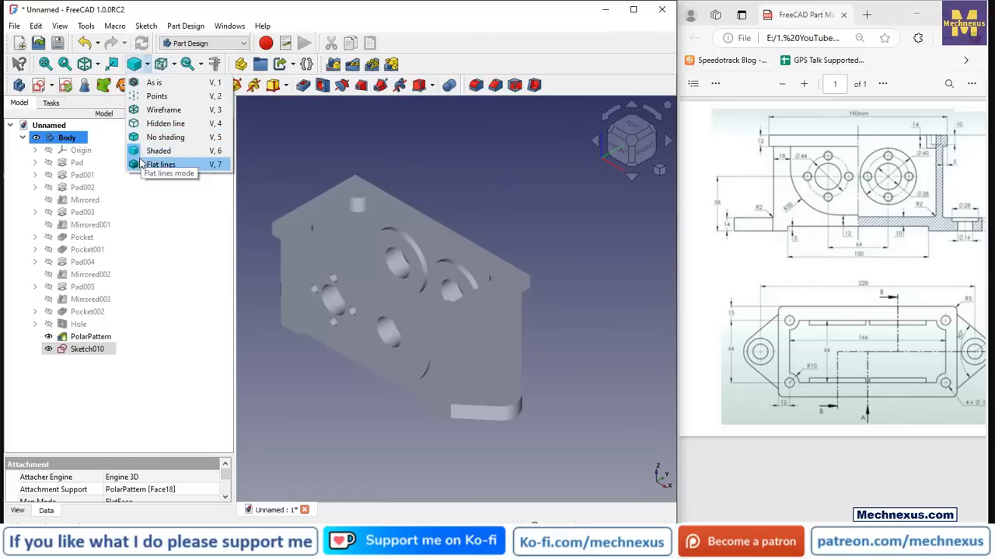
left_click(159, 164)
Step: Create a Hole from the new bolt-hole sketch, 18 mm deep, with the ISO metric regular profile and size M10
left_click(91, 351)
left_click(320, 88)
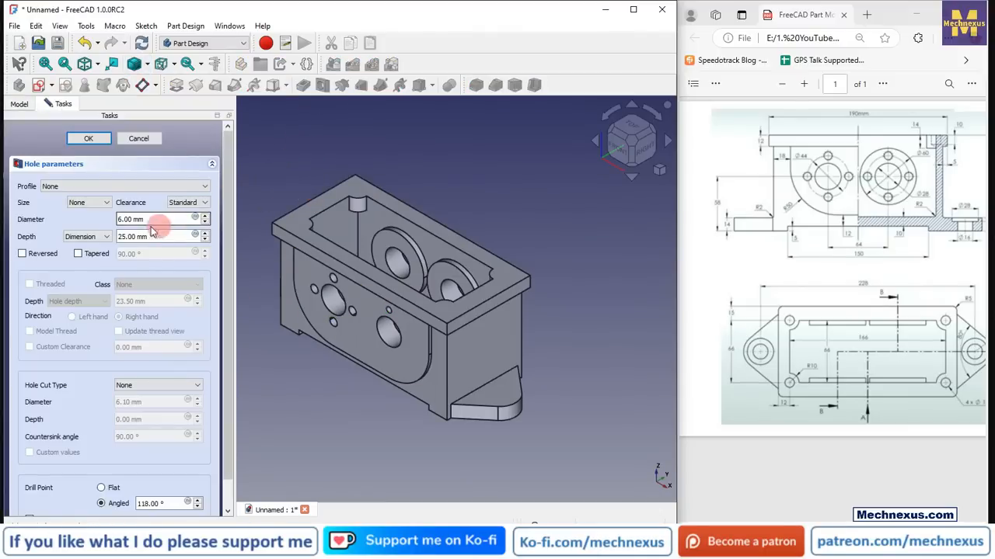
double_click(128, 236)
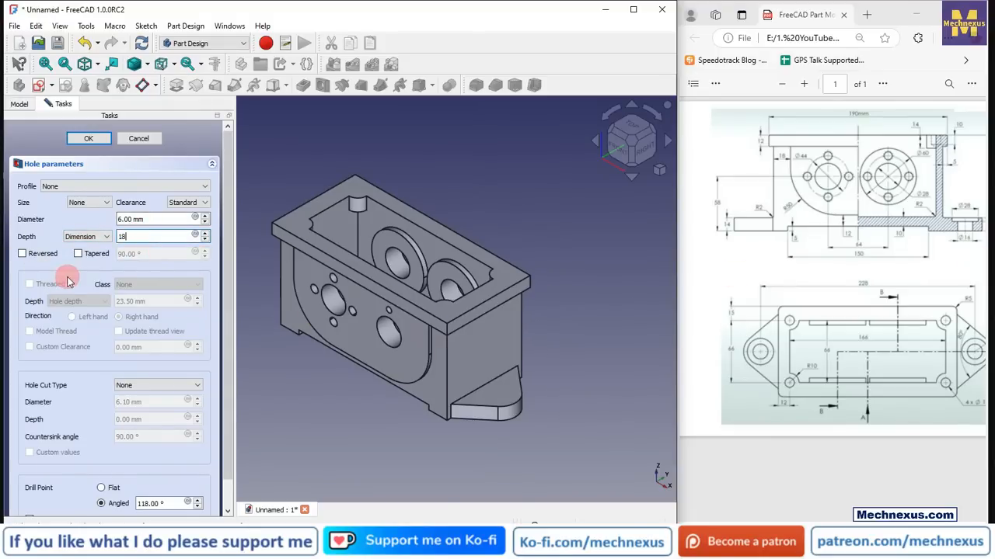
left_click(78, 188)
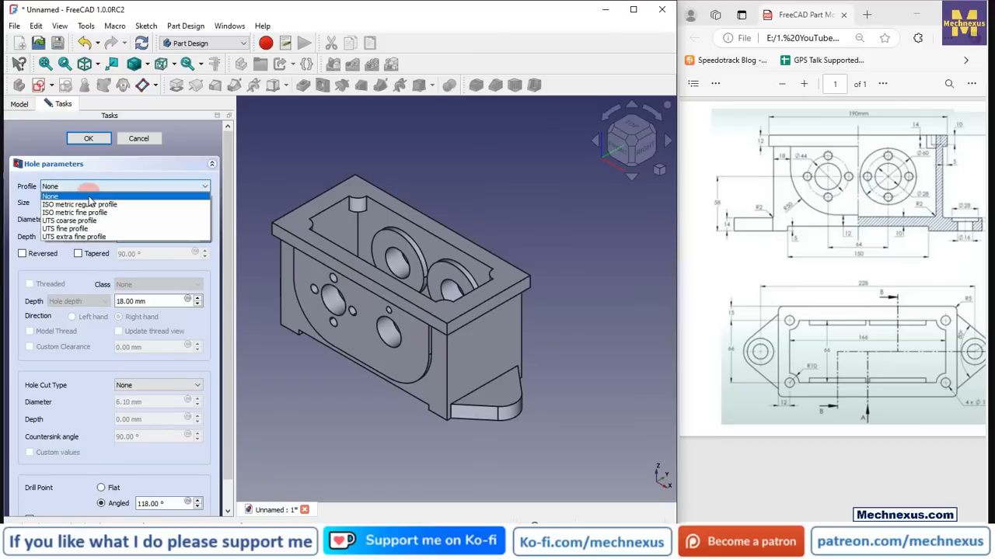
left_click(83, 207)
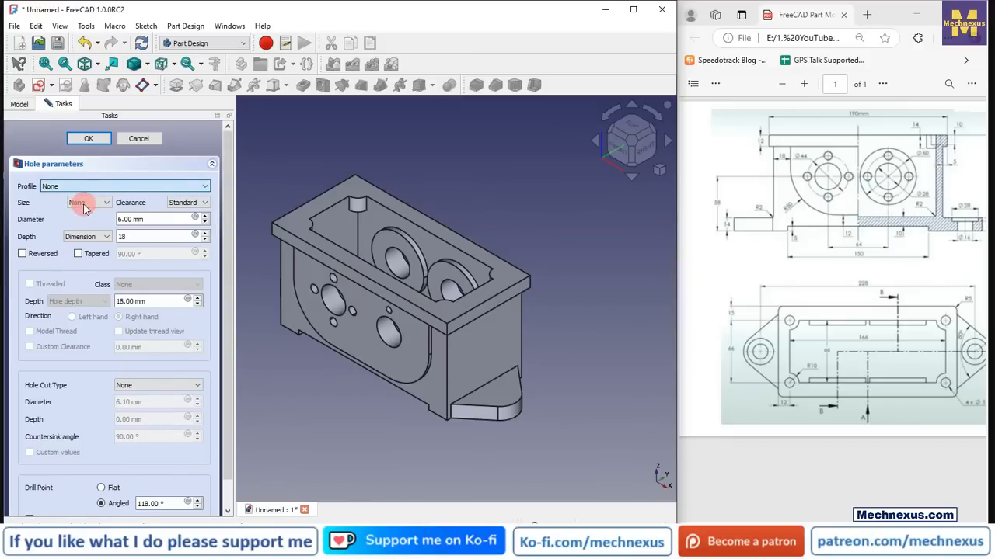
left_click(84, 203)
scroll(84, 267, "down", 3)
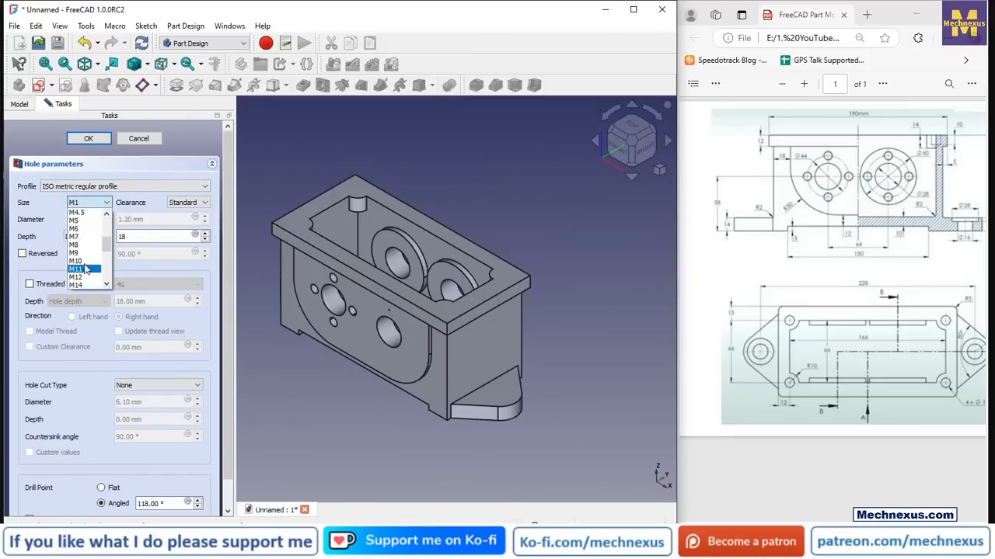
left_click(76, 260)
Step: Make the hole threaded with a dimensioned thread depth of 16 mm and accept the hole
left_click(29, 285)
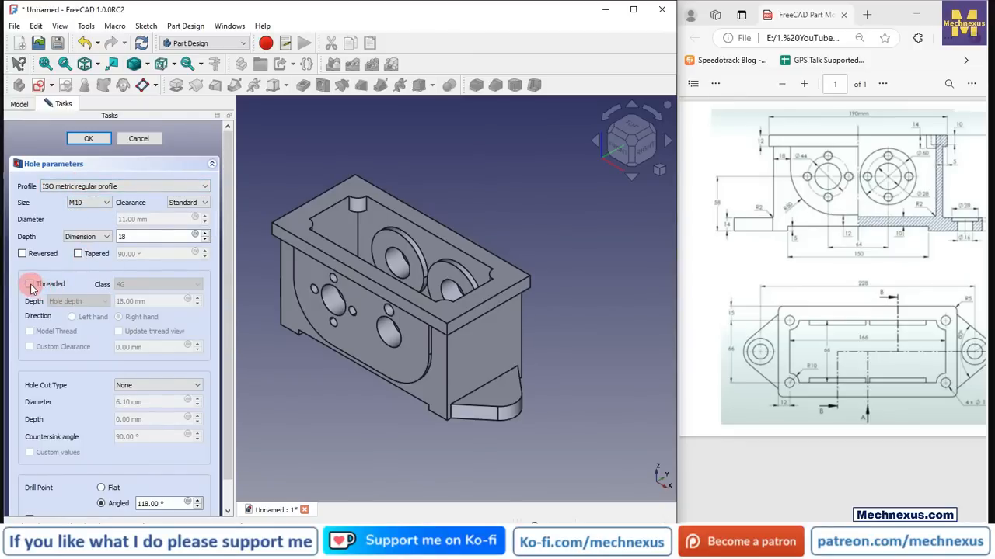
left_click(76, 302)
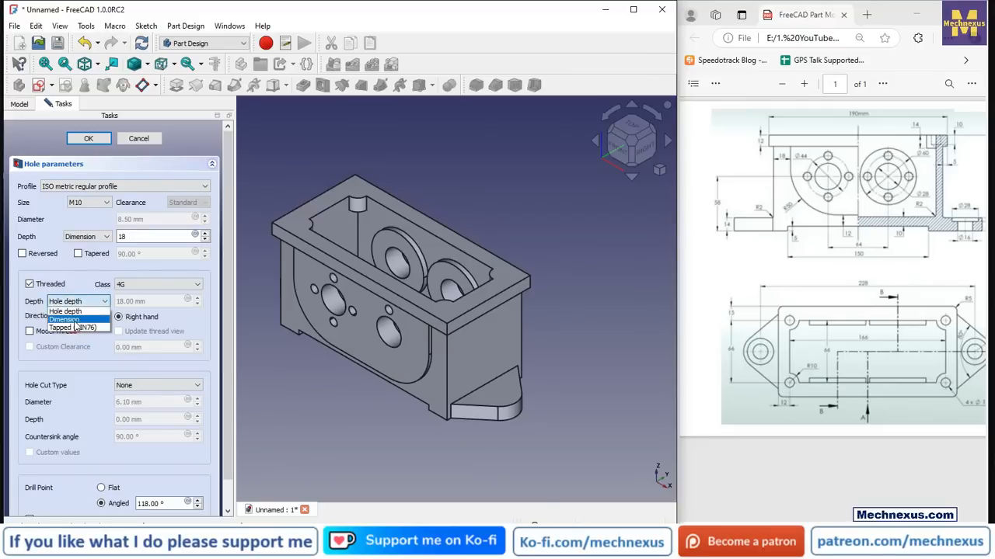
left_click(66, 319)
left_click(155, 301)
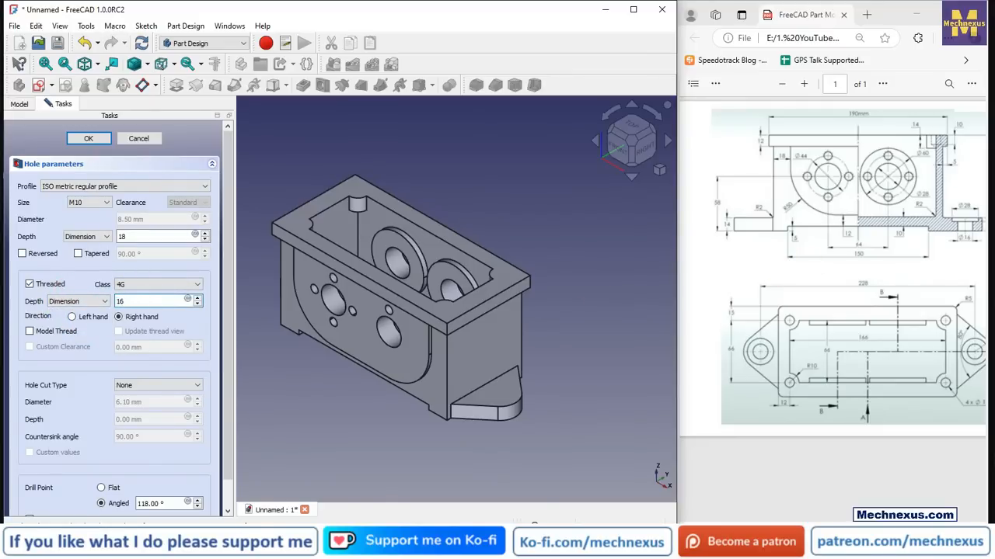
scroll(478, 200, "down", 2)
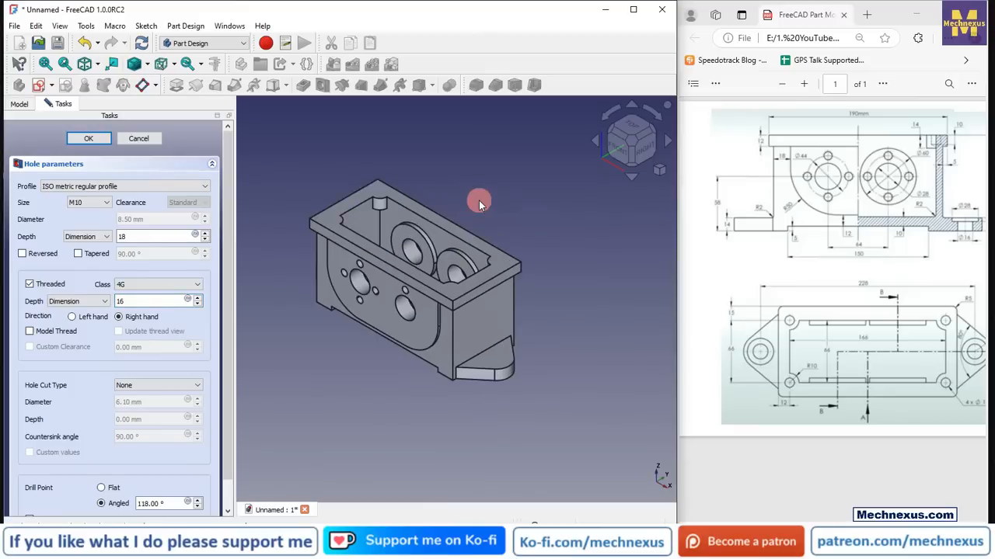
left_click(89, 140)
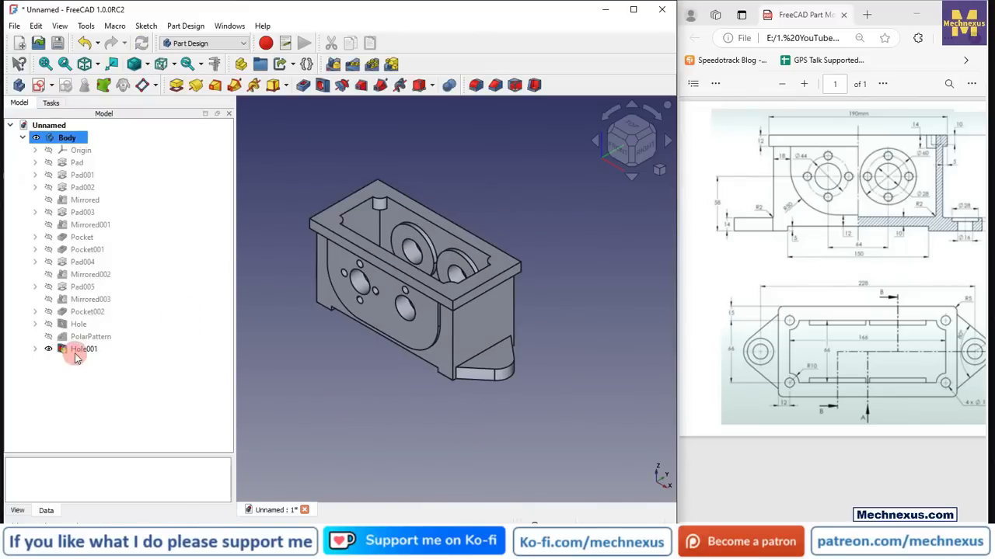
Step: Polar-pattern the new M10 hole with 4 occurrences over 360° around the right bore's circular edge
left_click(76, 356)
left_click(372, 66)
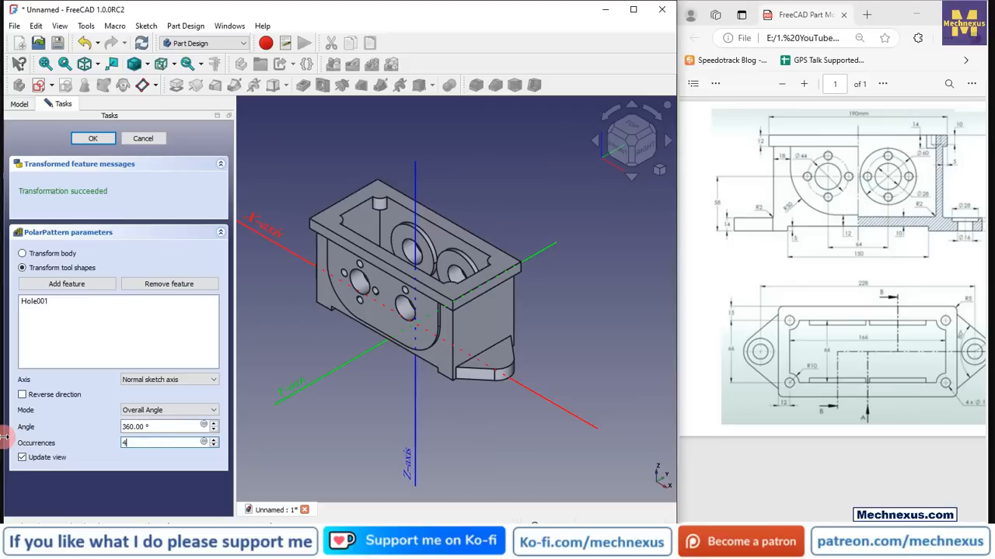
left_click(178, 379)
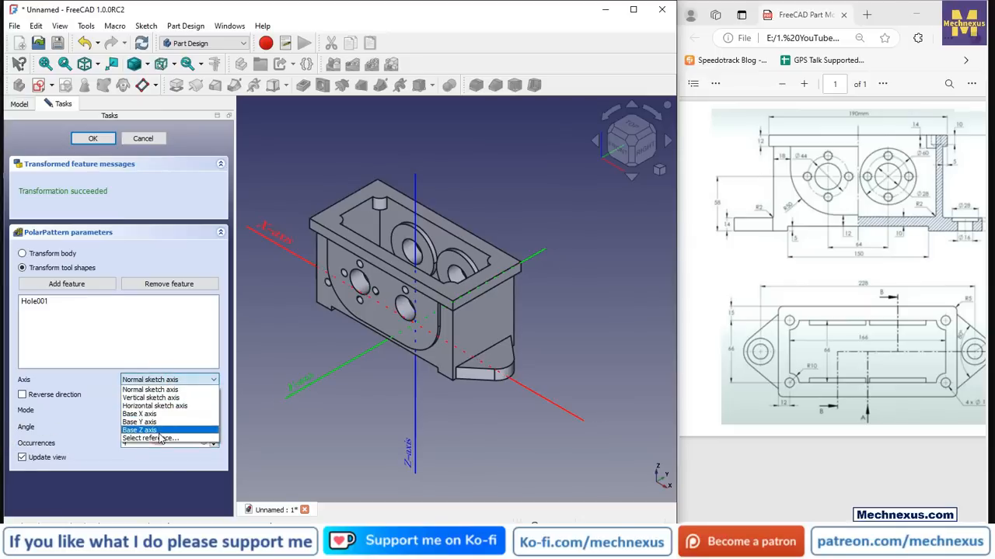
left_click(151, 438)
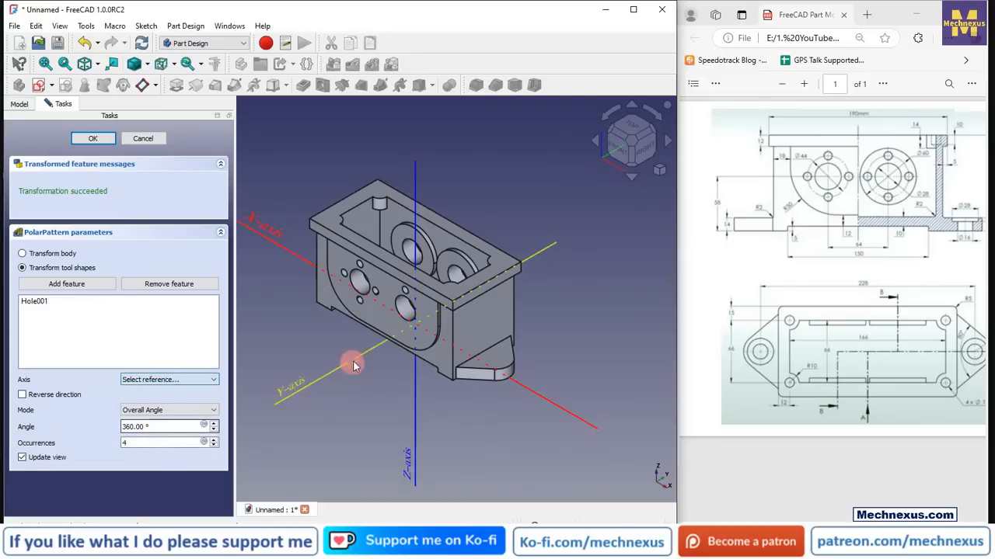
left_click(401, 311)
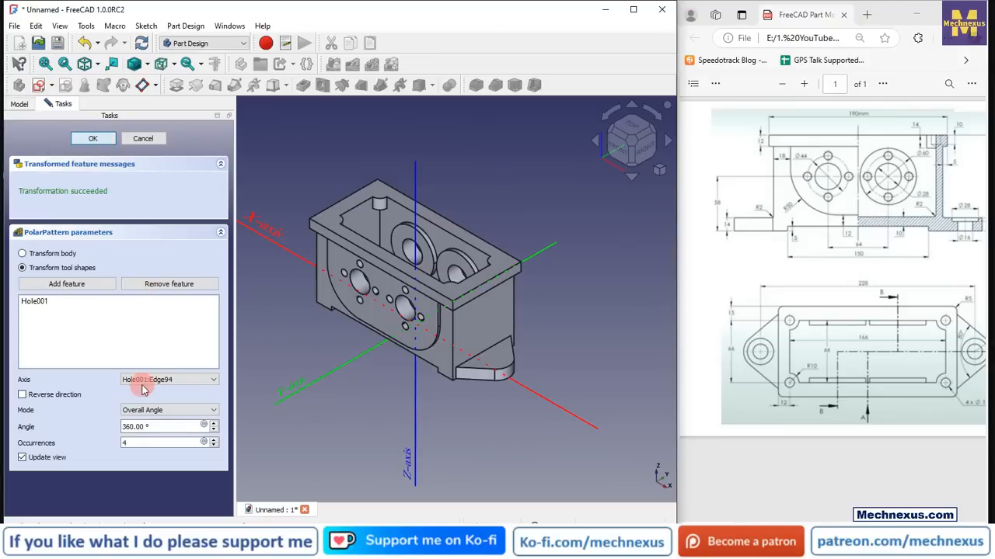
left_click(334, 437)
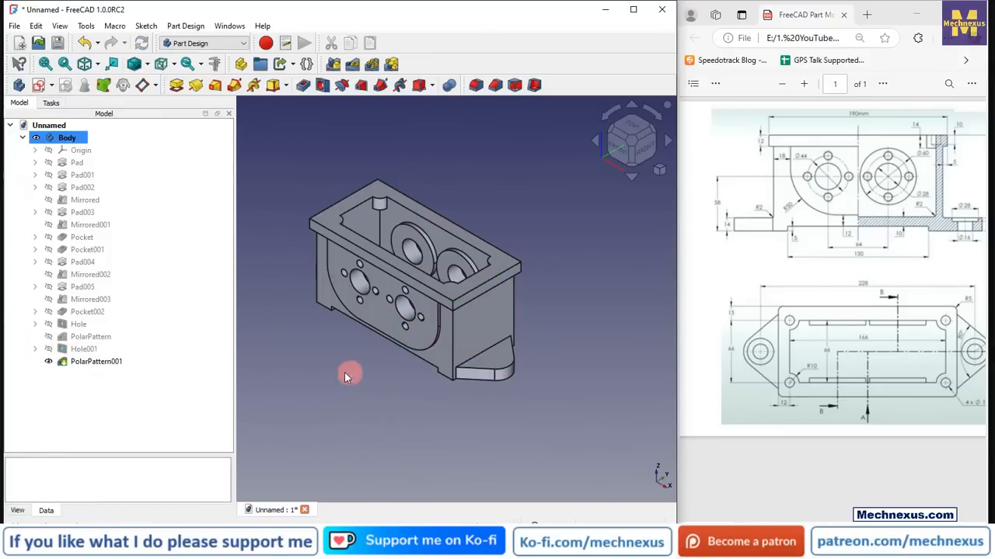
Step: Start a new sketch on the rounded rear wall face that contains the two bores
left_click(112, 365)
left_click(379, 414)
middle_click_drag(449, 258, 324, 324)
scroll(504, 195, "up", 5)
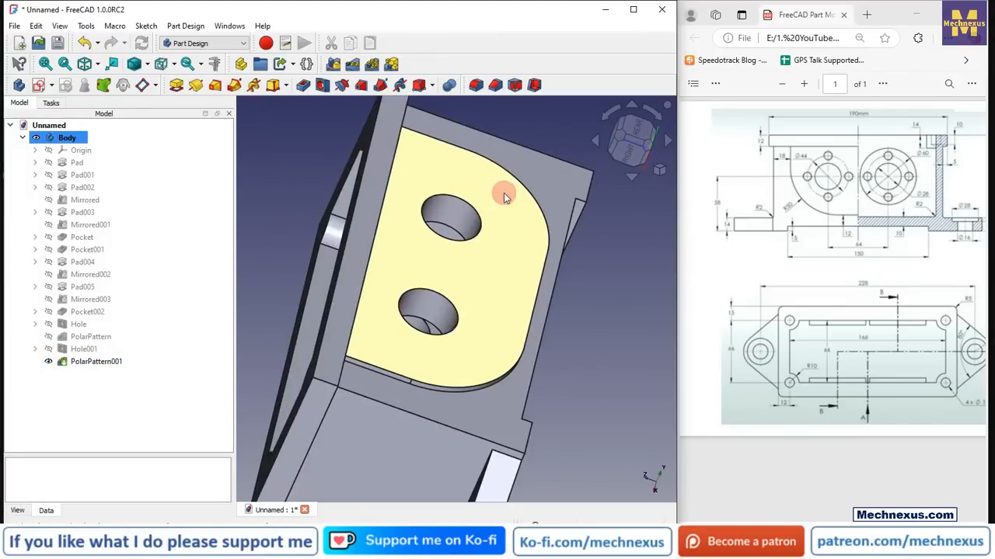
left_click(497, 247)
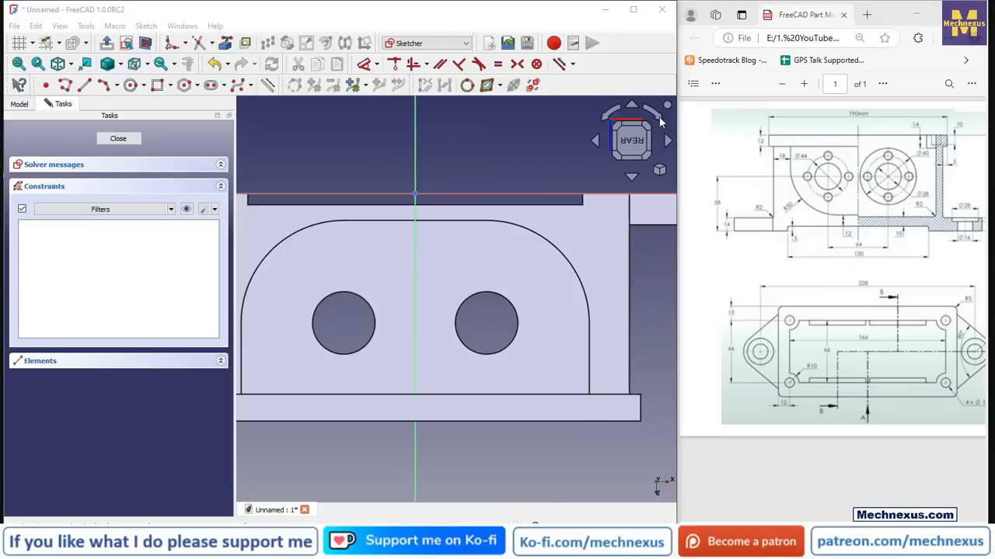
left_click(656, 116)
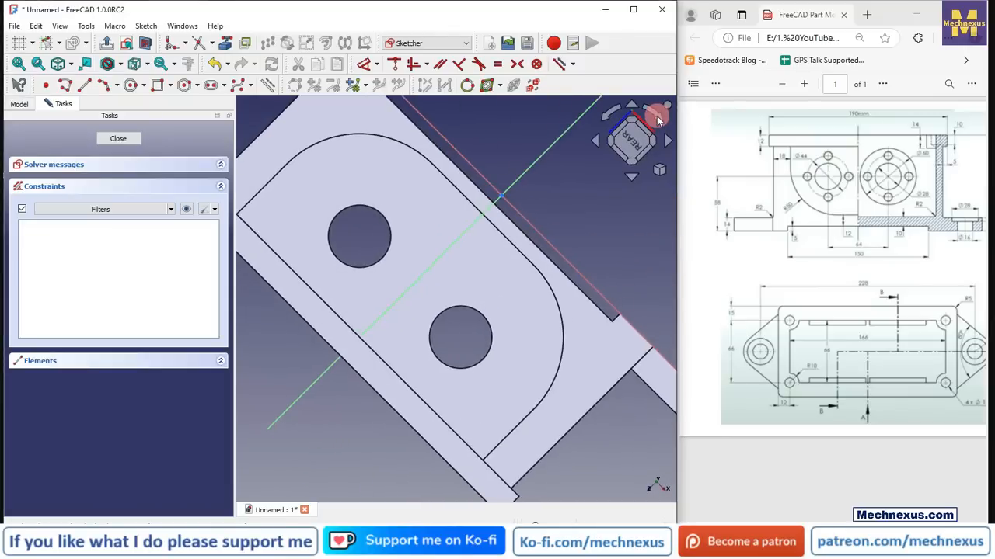
left_click(656, 116)
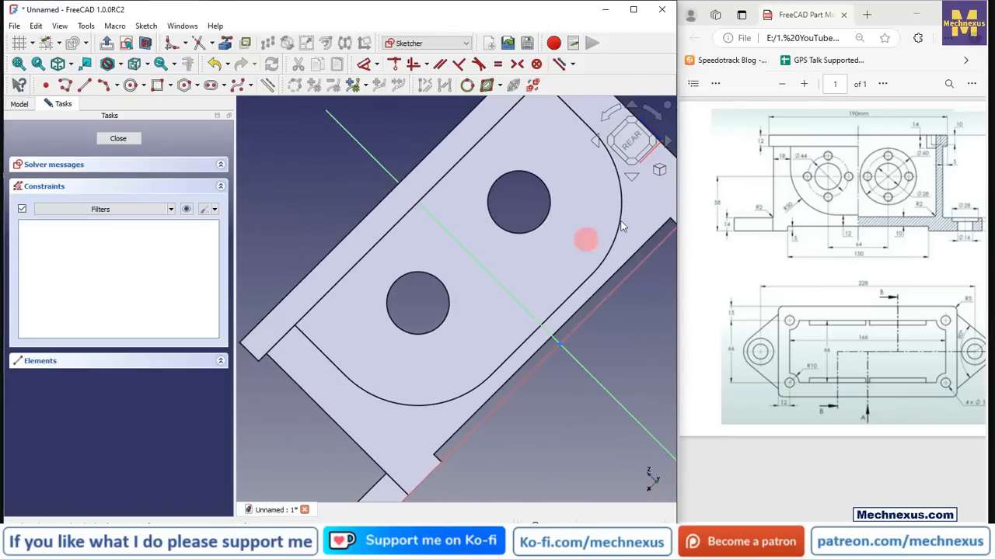
left_click(656, 117)
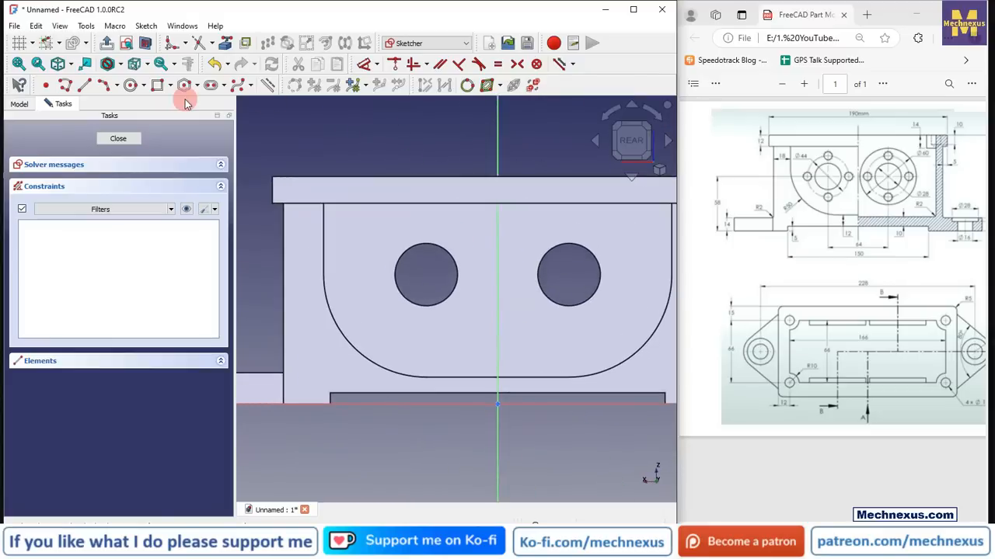
Step: Project both bore edges as external geometry and delete the projection of the right one, seen from the rear
left_click(224, 43)
left_click(423, 244)
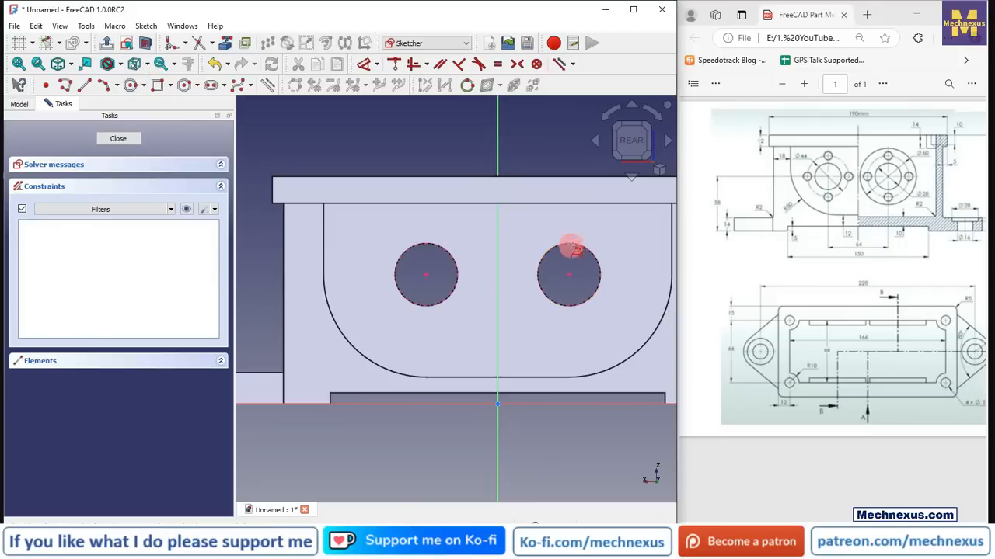
left_click(576, 247)
key("Delete")
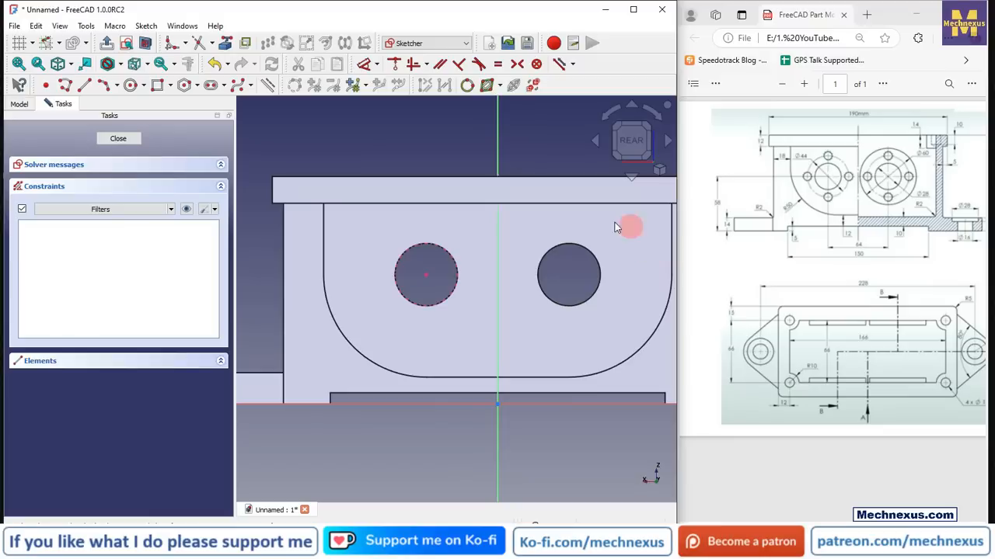
Step: Draw a circle about 53 mm in diameter centred on the projected left bore
left_click(131, 85)
left_click(426, 274)
left_click(472, 316)
Step: Constrain the circle around the left bore to a 44 mm diameter and convert it to construction geometry
left_click(363, 65)
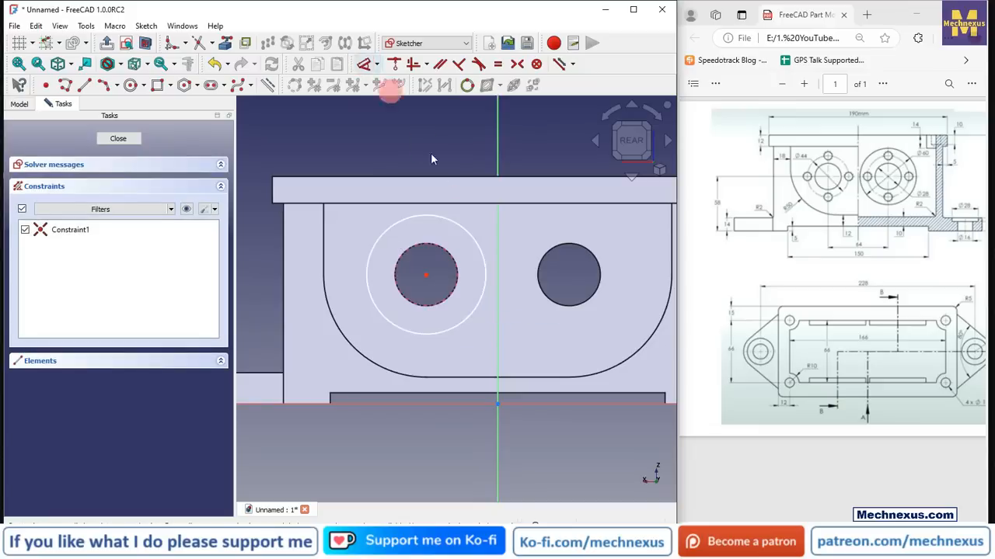
left_click(444, 216)
left_click(369, 214)
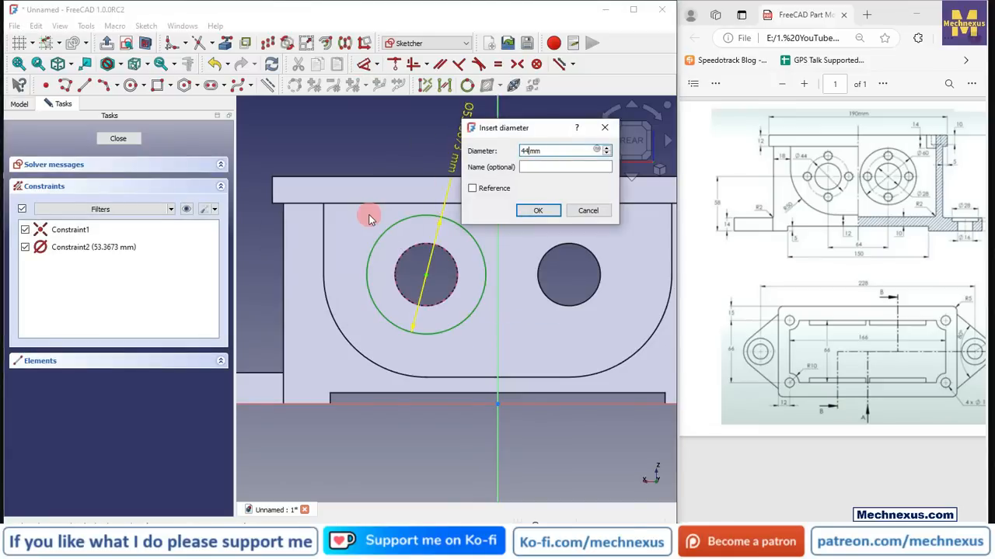
key("Return")
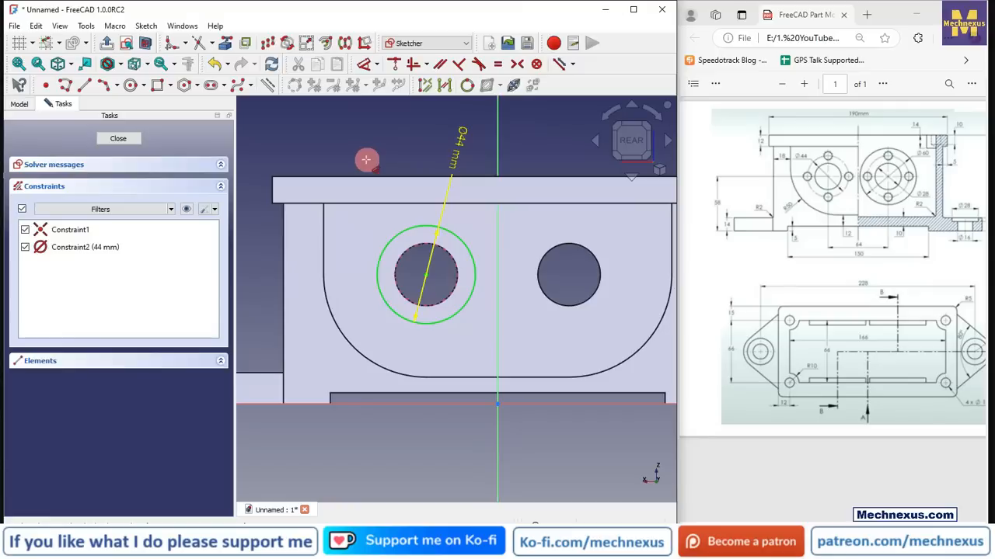
left_click(265, 90)
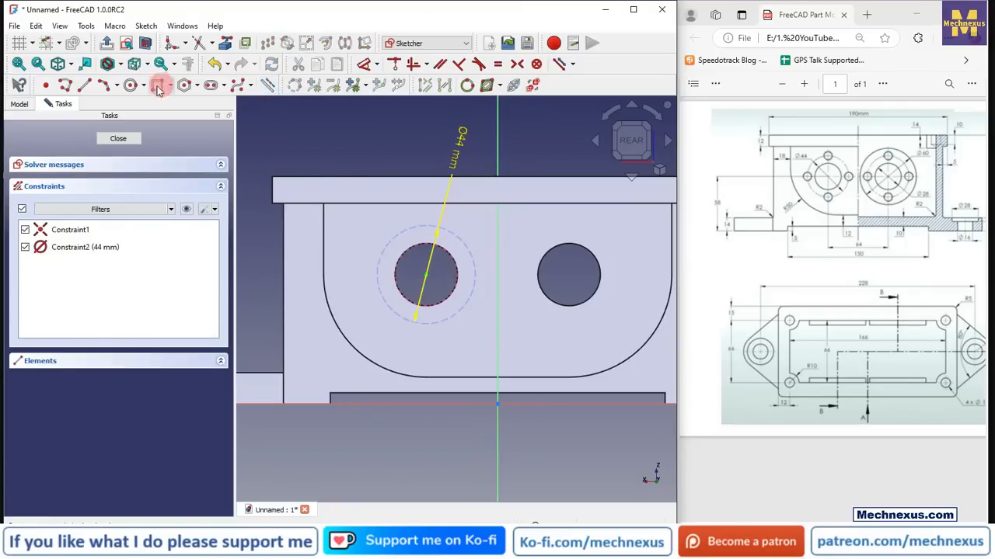
Step: Draw a circle about 14 mm in diameter centred on the upper-left part of the construction circle
left_click(132, 85)
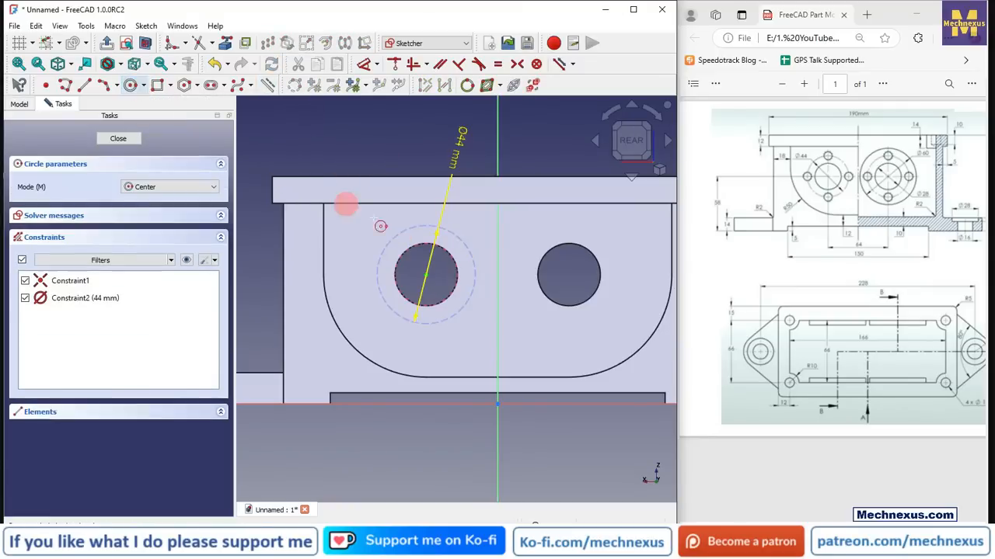
scroll(415, 227, "up", 2)
left_click(399, 231)
left_click(384, 211)
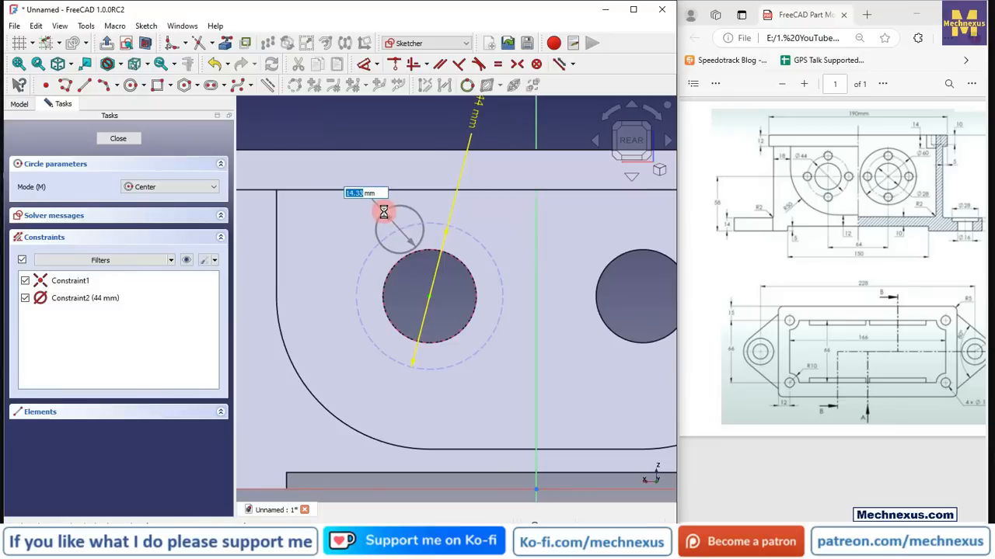
key("Escape")
Step: Constrain the small bolt-hole circle on the rear face to a 10 mm diameter
left_click(400, 207)
left_click(370, 68)
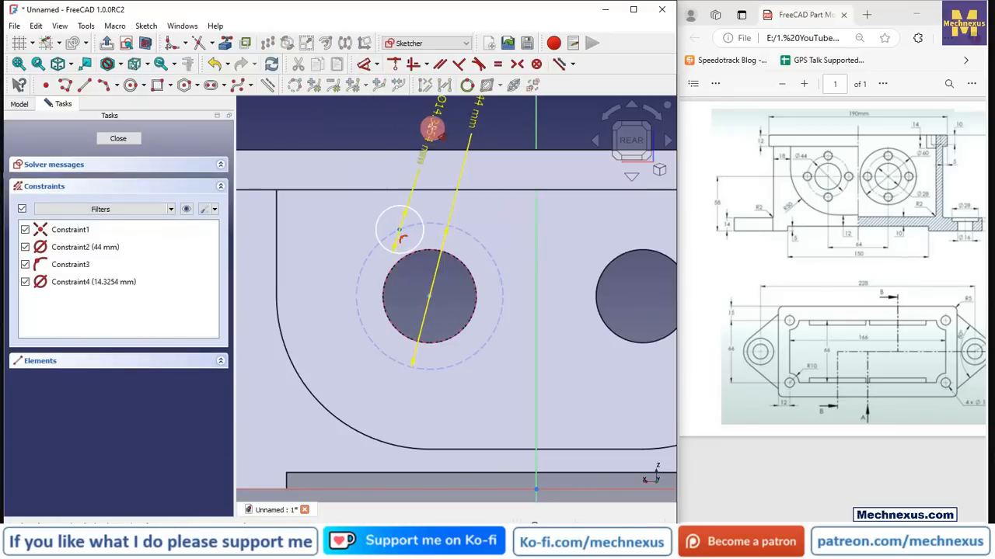
left_click(412, 140)
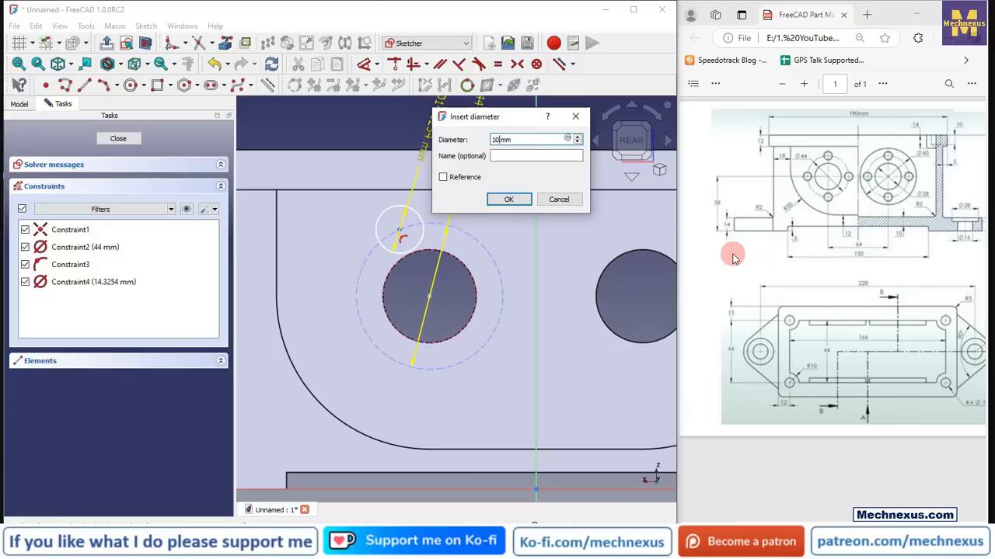
type("10")
key("Return")
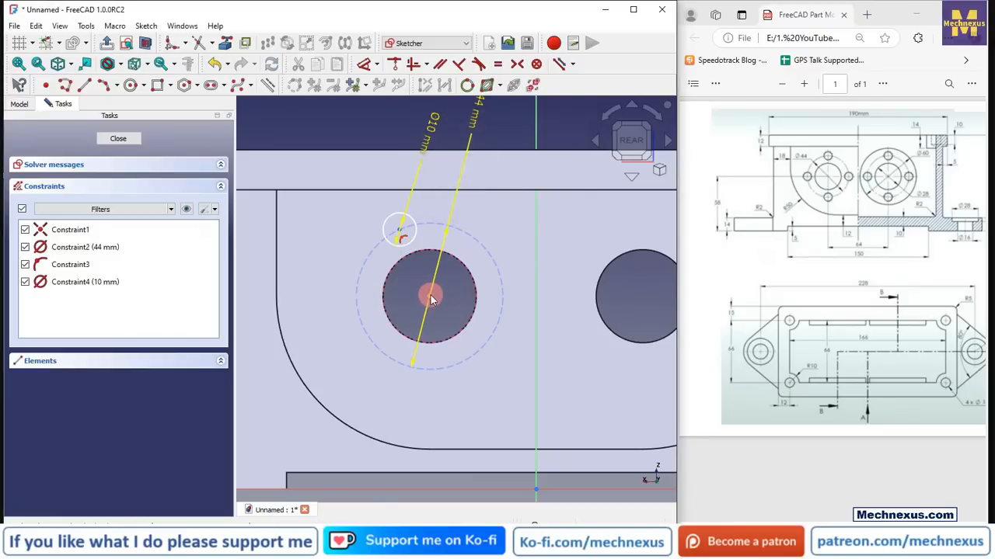
Step: Align the 10 mm bolt-hole circle vertically with the bore centre and close the sketch
left_click(400, 230)
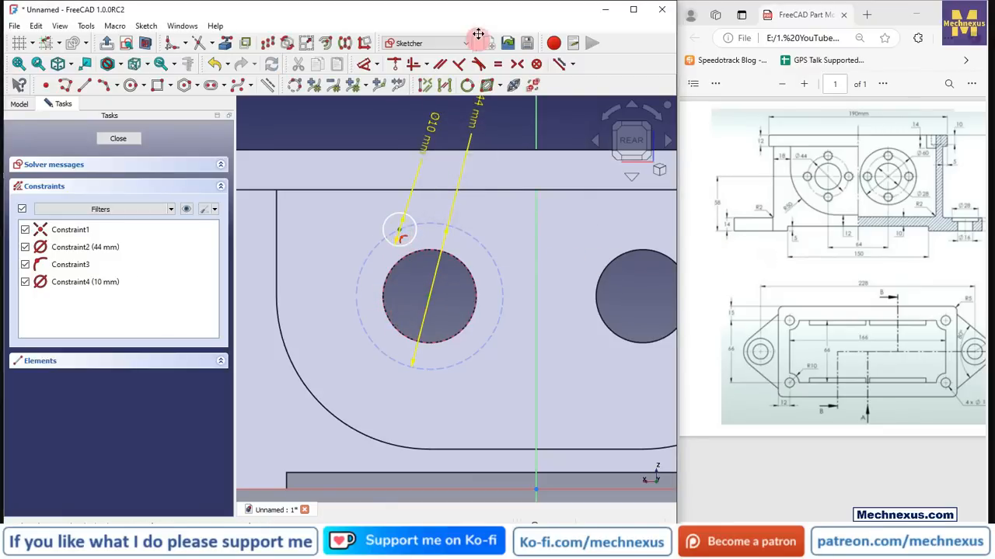
left_click(409, 64)
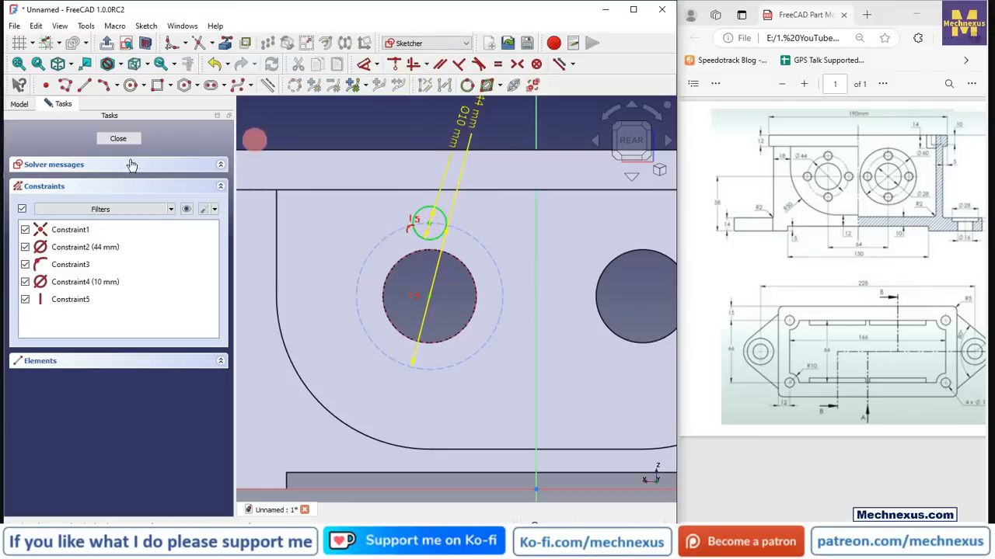
left_click(119, 139)
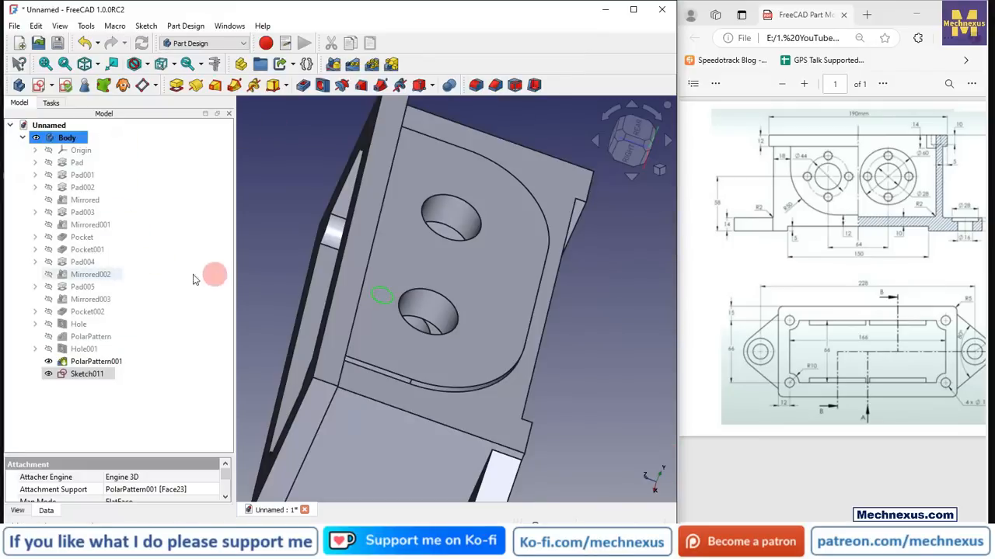
Step: Start a Hole from the bolt-hole sketch with the ISO metric regular profile, size M10 and a depth of 18 mm
left_click(321, 85)
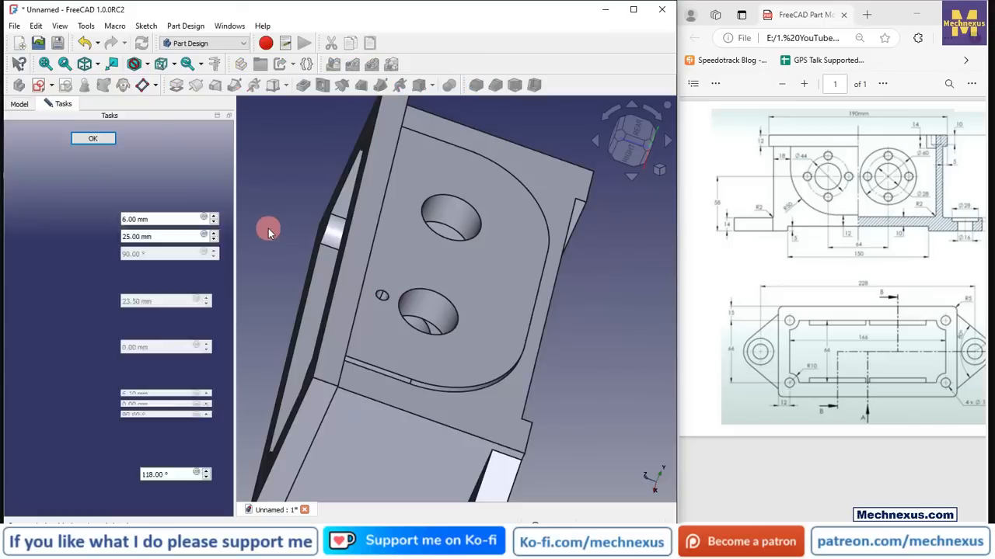
left_click(83, 187)
left_click(89, 207)
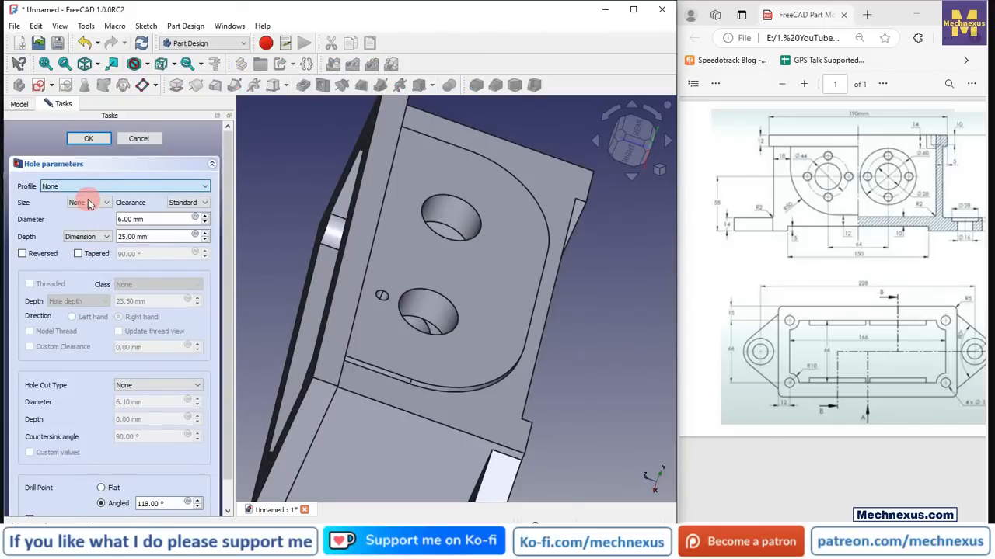
left_click(88, 202)
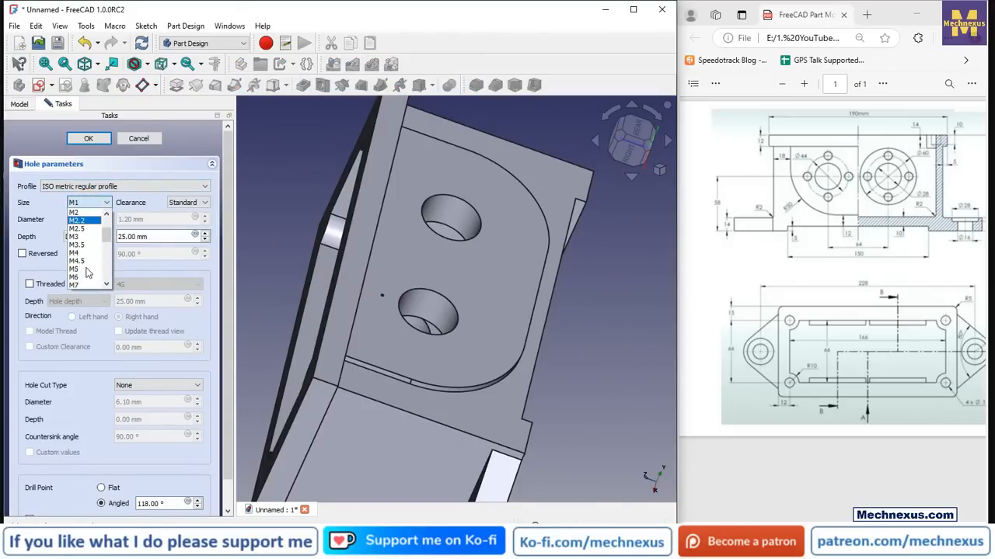
scroll(84, 272, "down", 1)
left_click(81, 285)
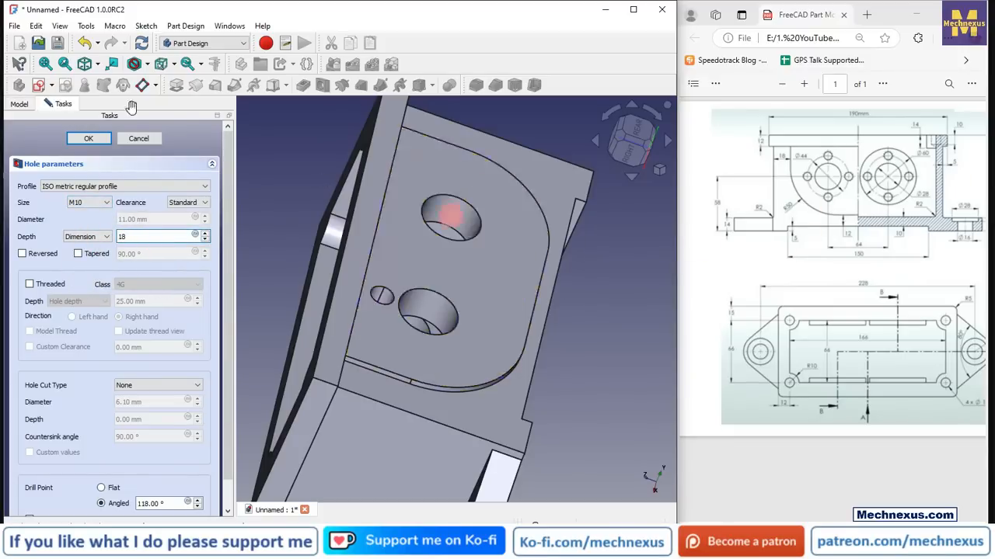
Step: Make the M10 hole threaded with a dimensioned thread depth of 16 mm and accept it
left_click(29, 284)
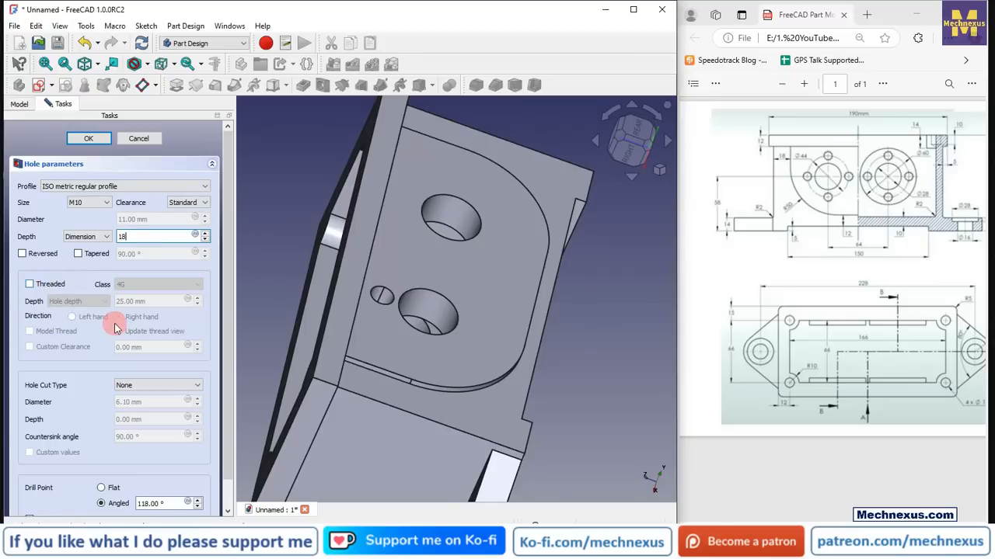
left_click(81, 301)
left_click(134, 304)
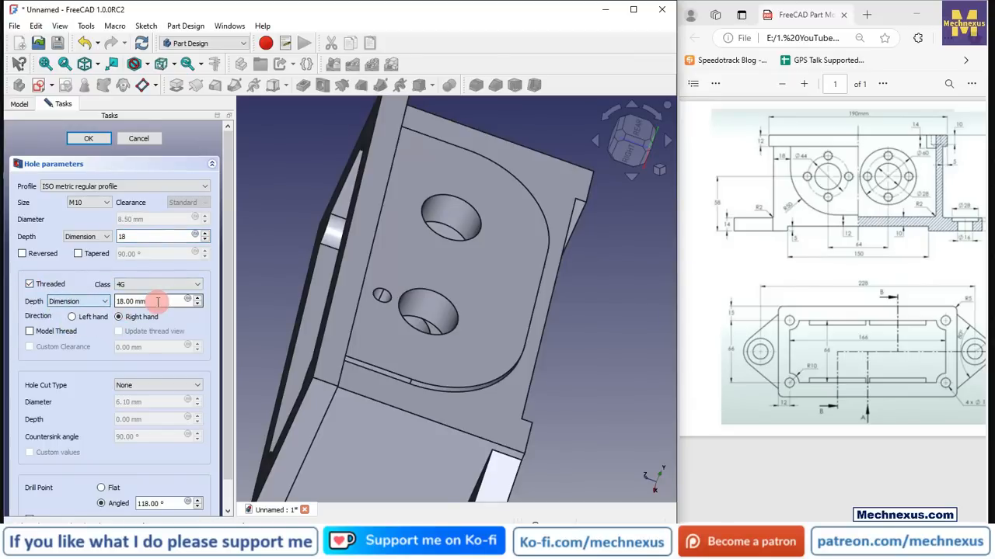
left_click(155, 303)
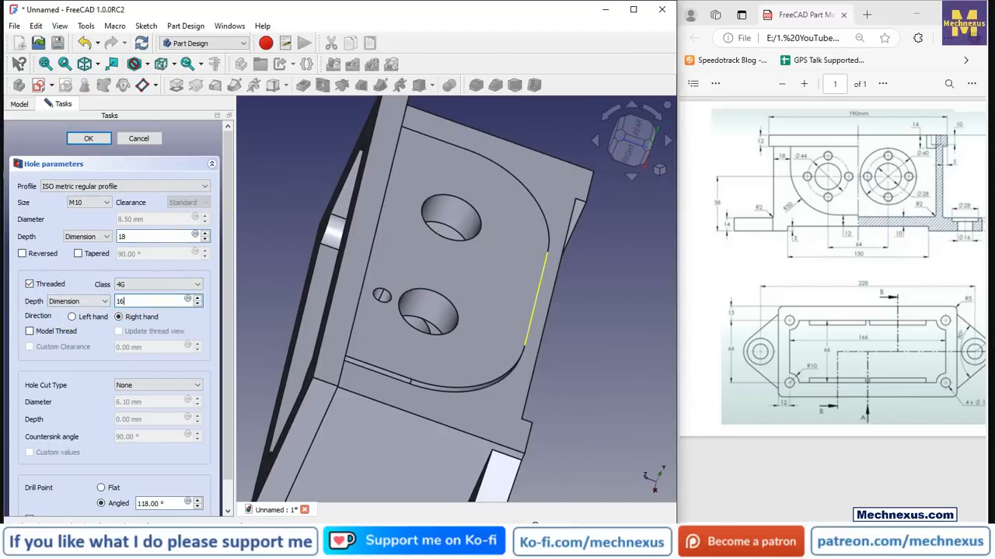
left_click(597, 326)
scroll(369, 221, "down", 2)
left_click(91, 141)
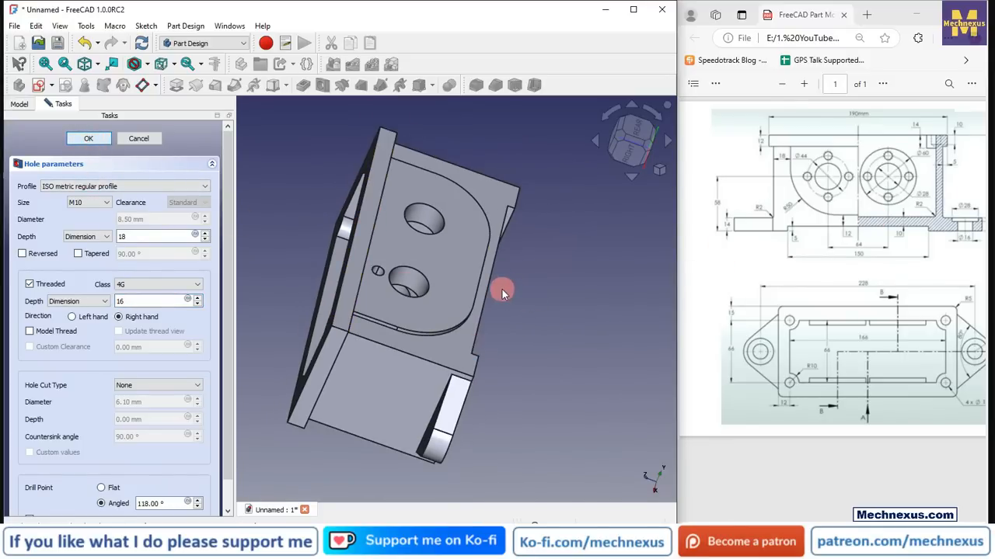
Step: Polar-pattern the threaded rear hole around the bore's circular edge with 4 occurrences over 360°
left_click(63, 377)
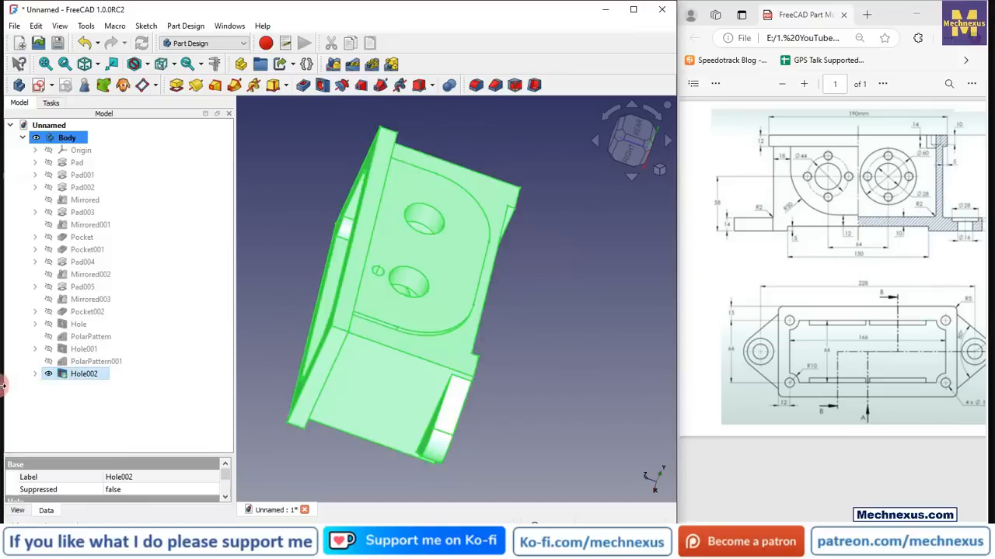
left_click(373, 66)
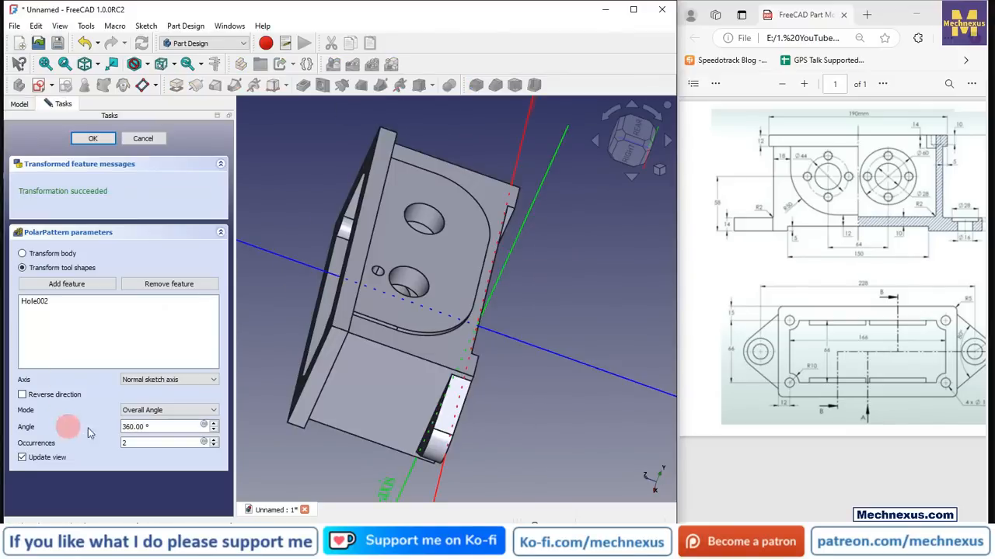
left_click(160, 379)
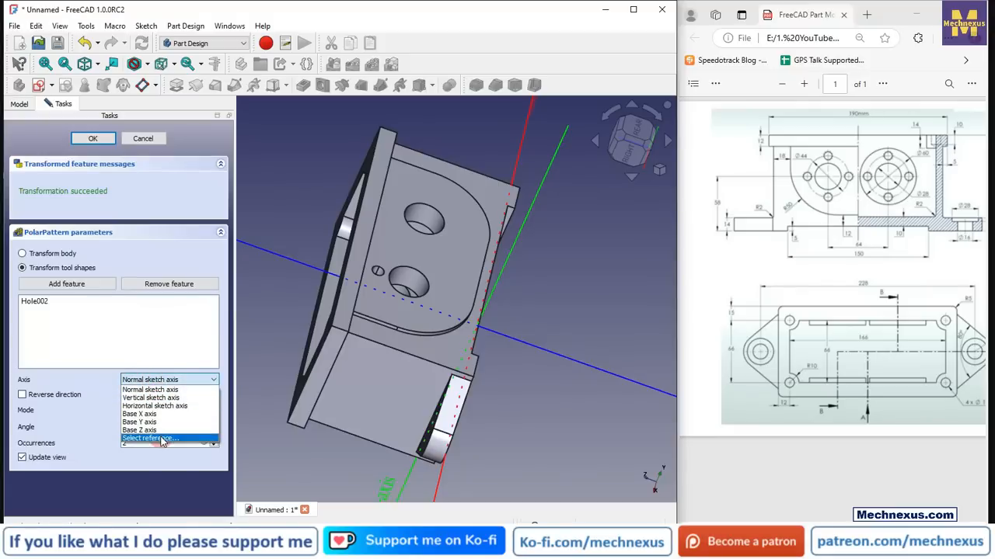
key("Escape")
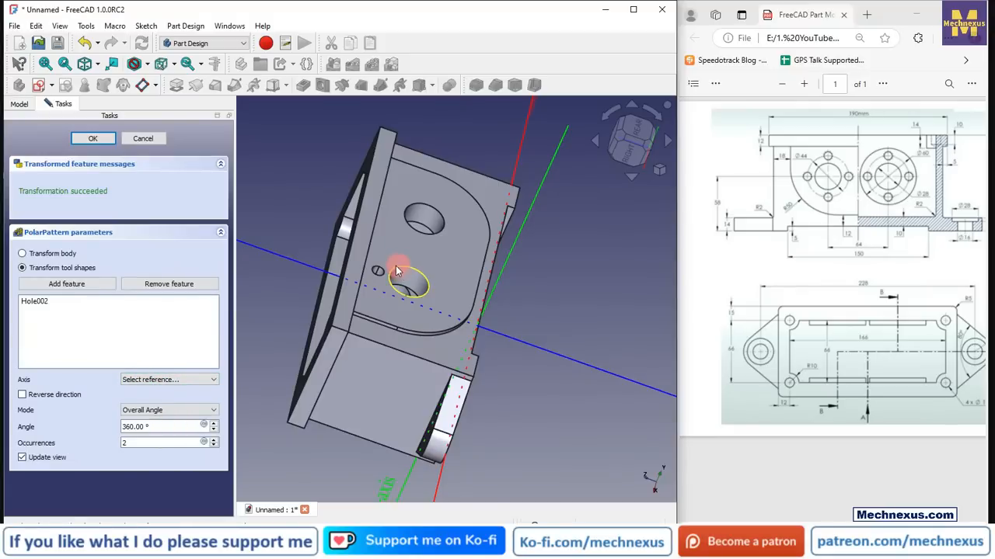
left_click(396, 271)
double_click(155, 441)
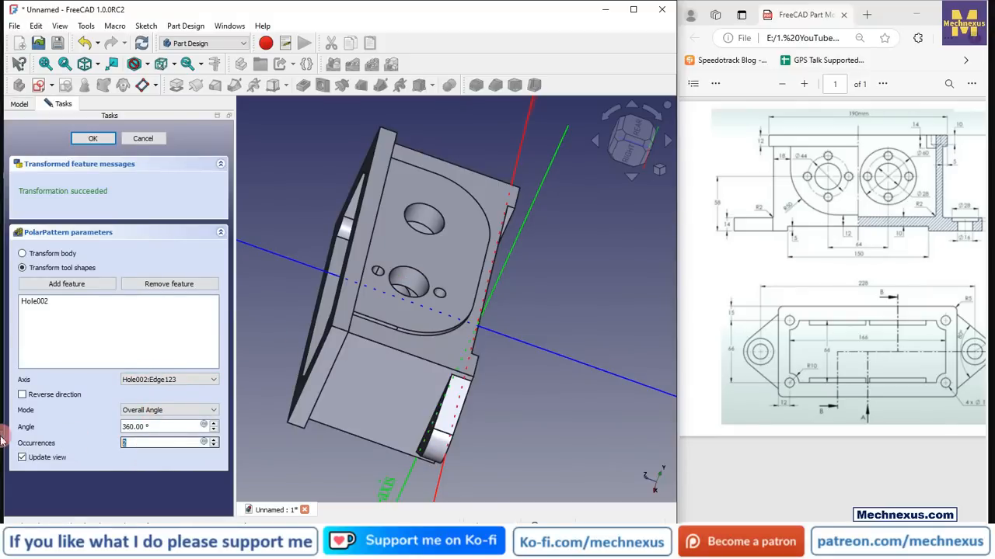
type("4")
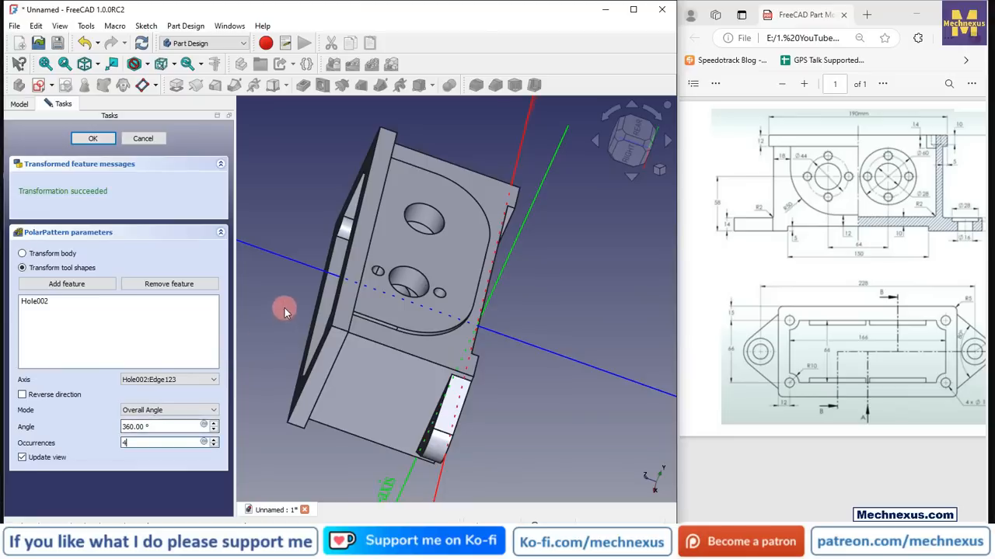
left_click(108, 144)
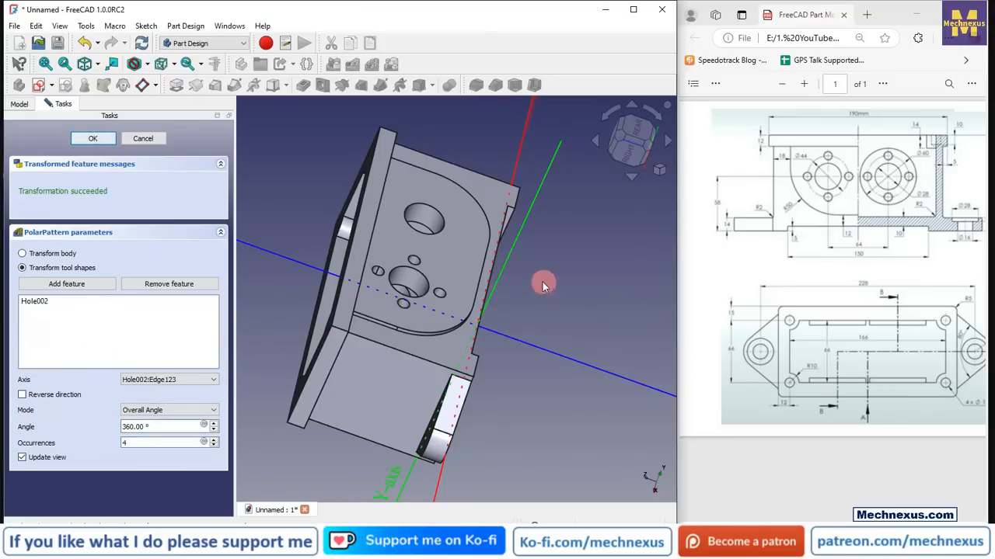
Step: Try to mirror the rear bolt-hole polar pattern about a selected reference plane
left_click(657, 169)
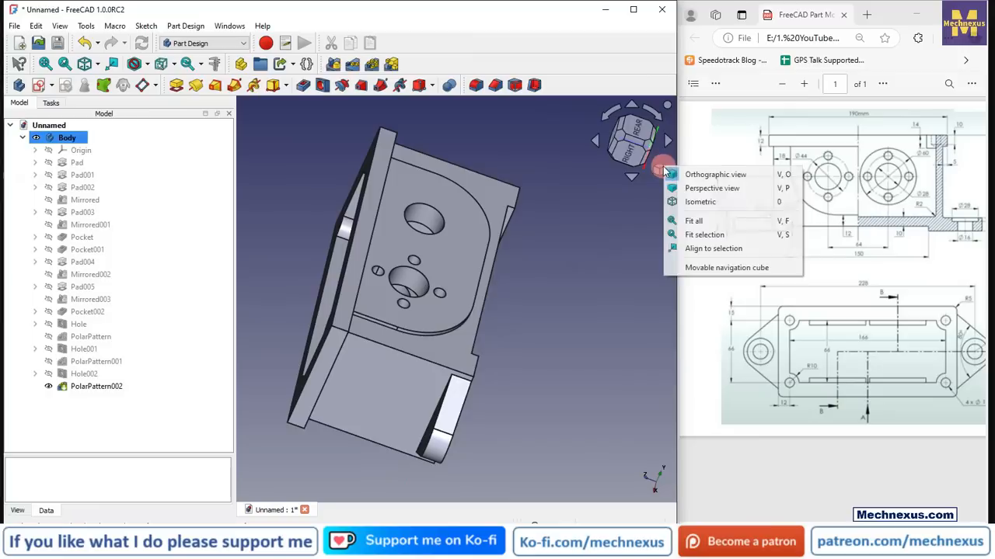
left_click(671, 202)
mouse_move(636, 203)
left_mouse_down()
mouse_move(525, 297)
mouse_move(340, 334)
mouse_move(351, 344)
mouse_move(140, 408)
left_mouse_up()
left_click(101, 386)
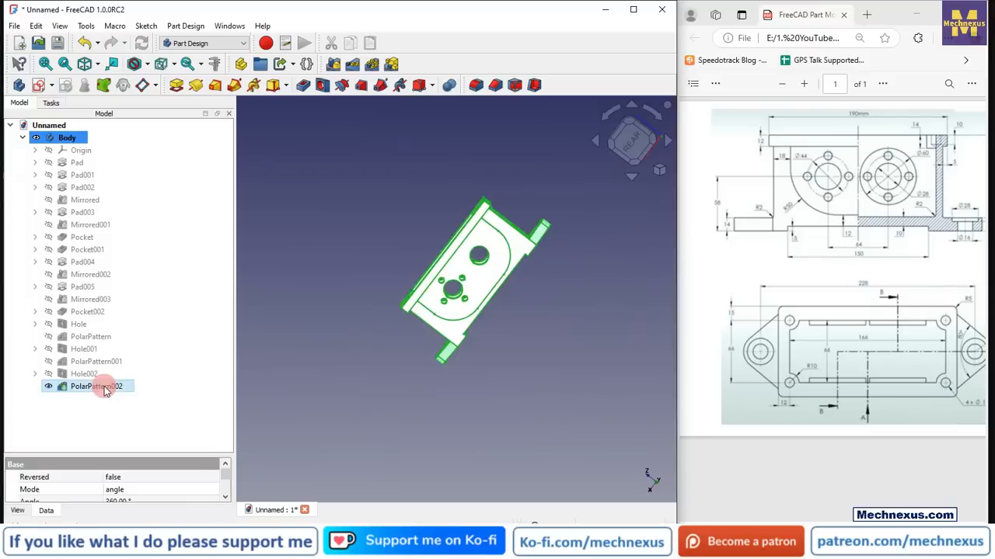
scroll(488, 277, "up", 3)
left_click_drag(468, 264, 504, 245)
middle_click_drag(498, 241, 491, 244)
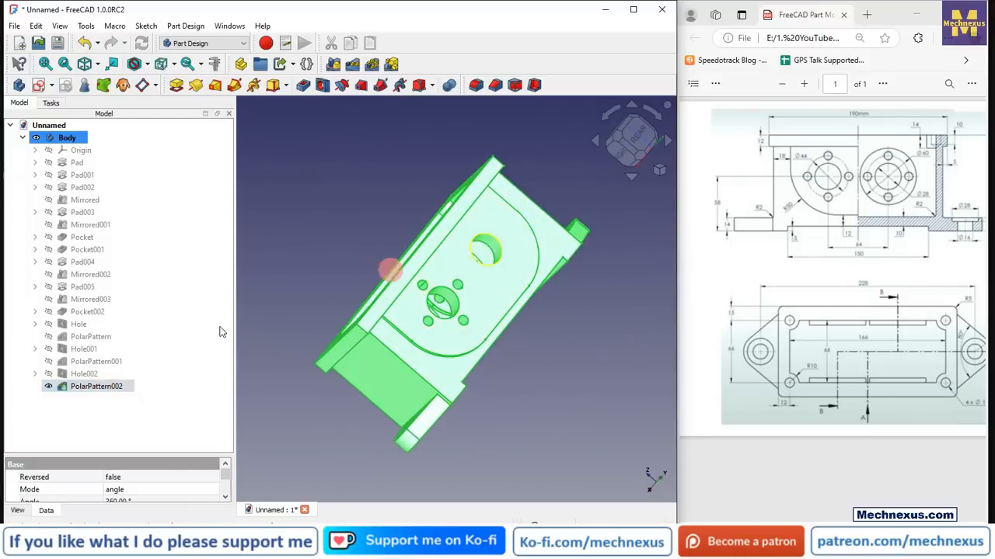
left_click(333, 64)
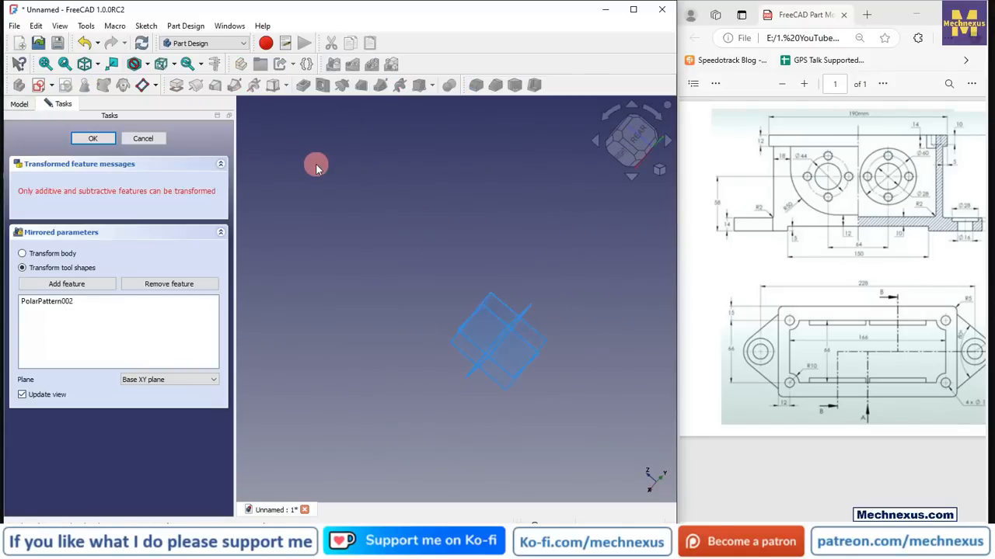
left_click(153, 380)
left_click(154, 411)
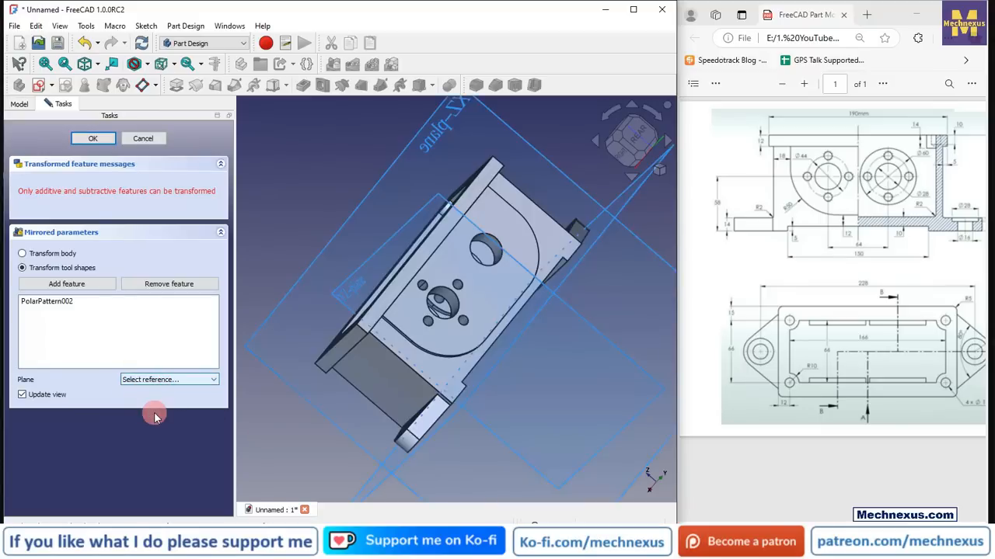
left_click(407, 219)
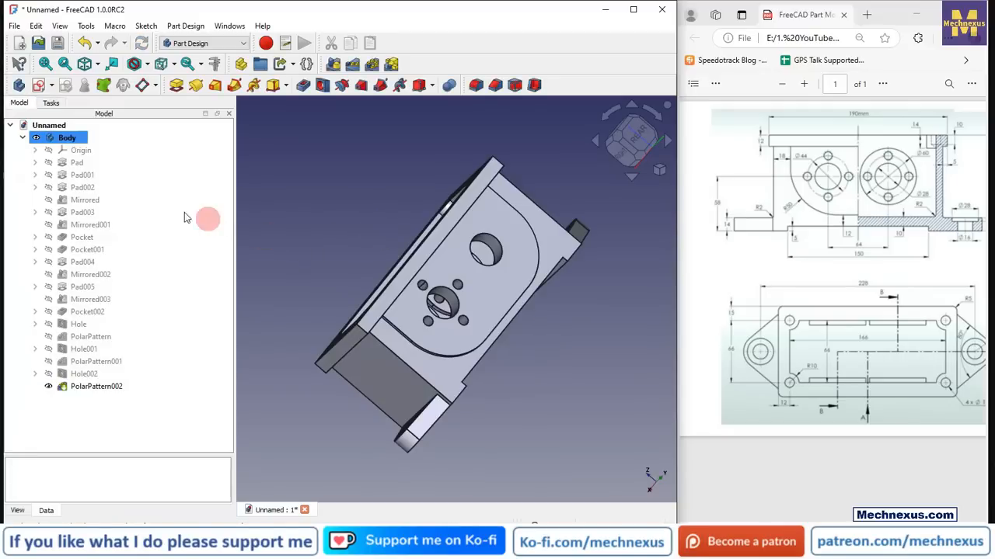
Step: Create a sketch on the rear raised face and project the edge of the bore that has no bolt holes
scroll(509, 264, "up", 3)
left_click(509, 267)
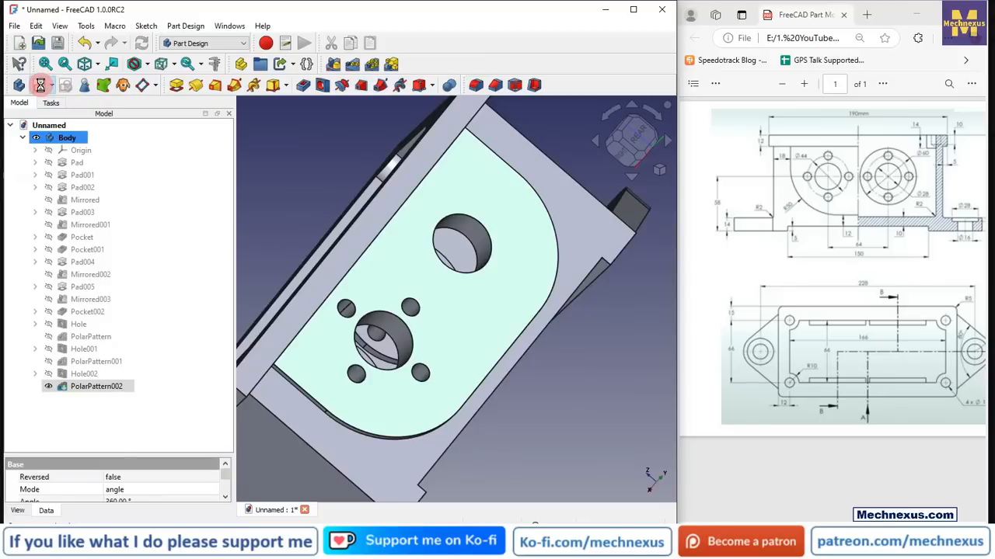
left_click(40, 86)
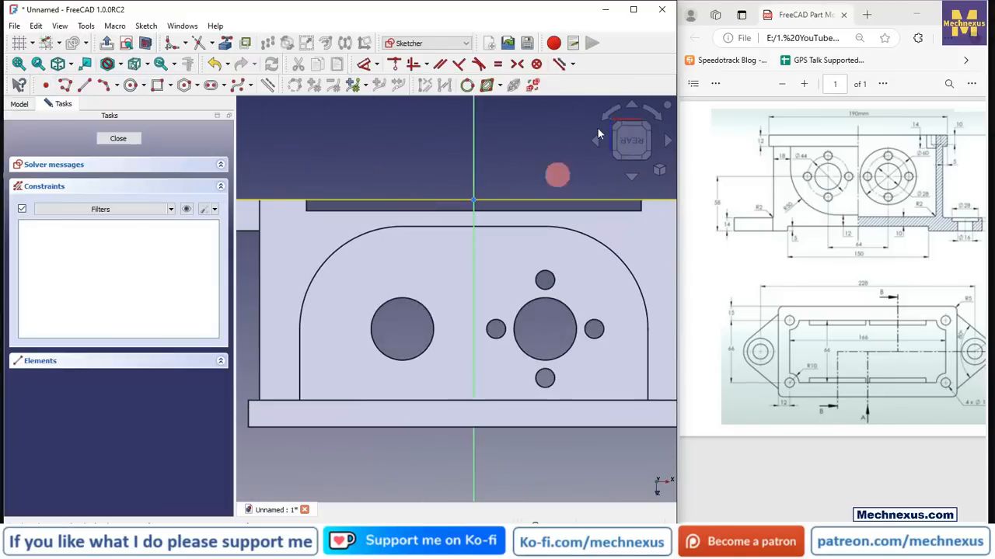
left_click(654, 112)
left_click(653, 112)
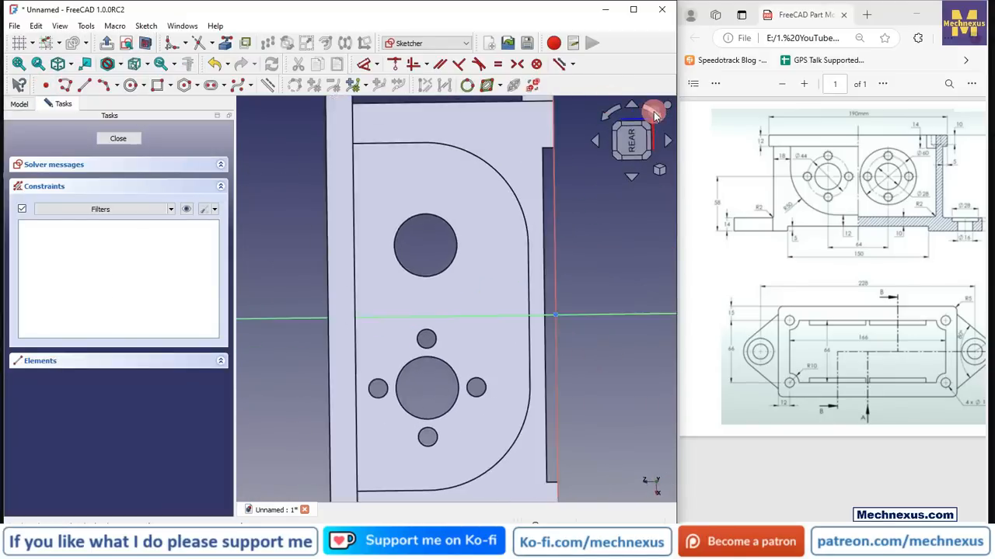
left_click(653, 111)
left_click(653, 111)
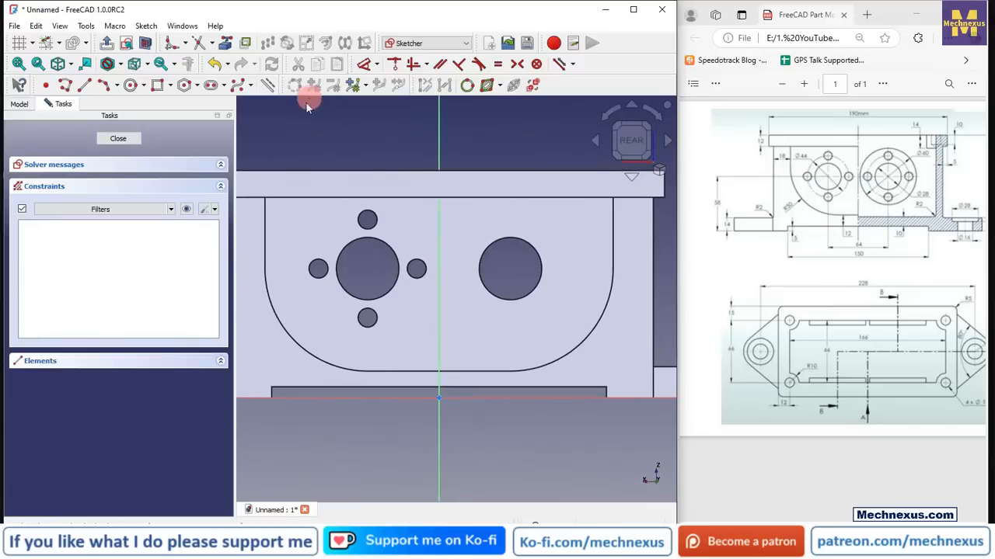
left_click(224, 43)
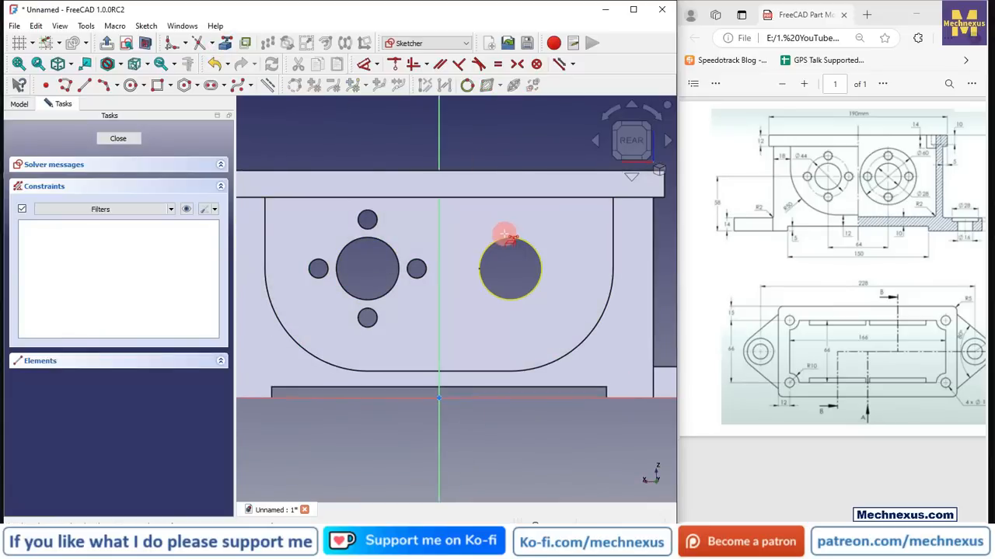
left_click(528, 244)
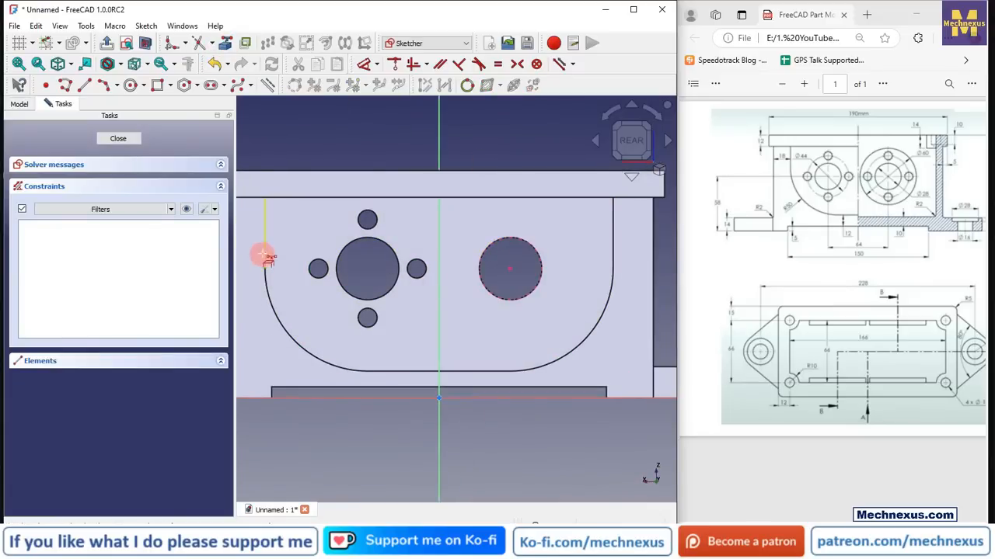
Step: Draw a circle about 45 mm in diameter centred on the projected right bore
left_click(131, 86)
left_click(509, 268)
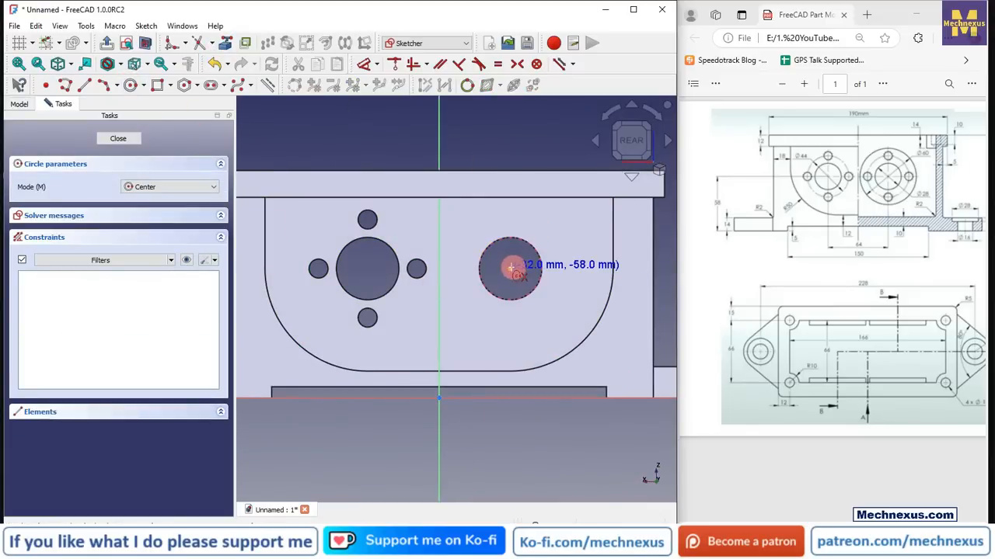
left_click(536, 311)
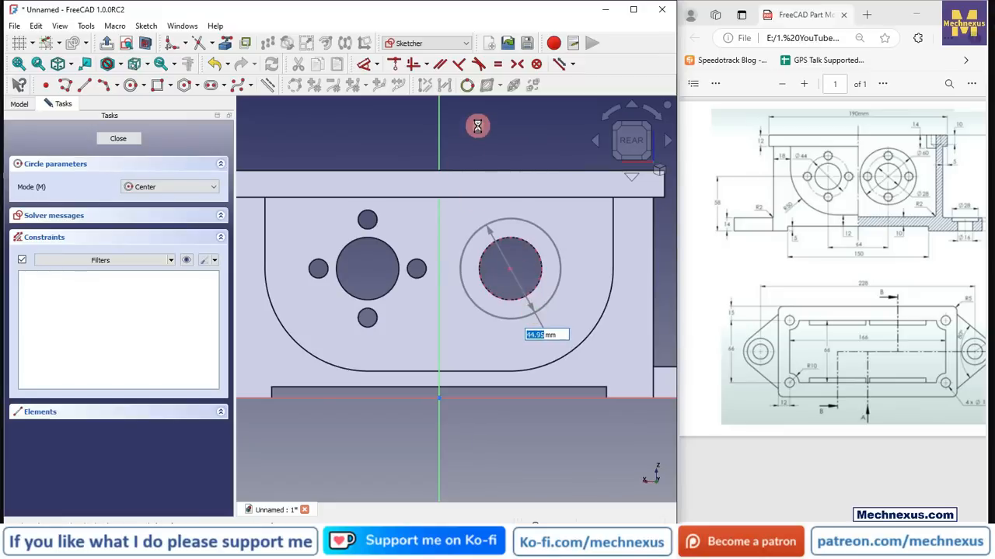
Step: Turn the circle around the right bore into construction geometry and set its diameter to 44 mm
left_click(548, 231)
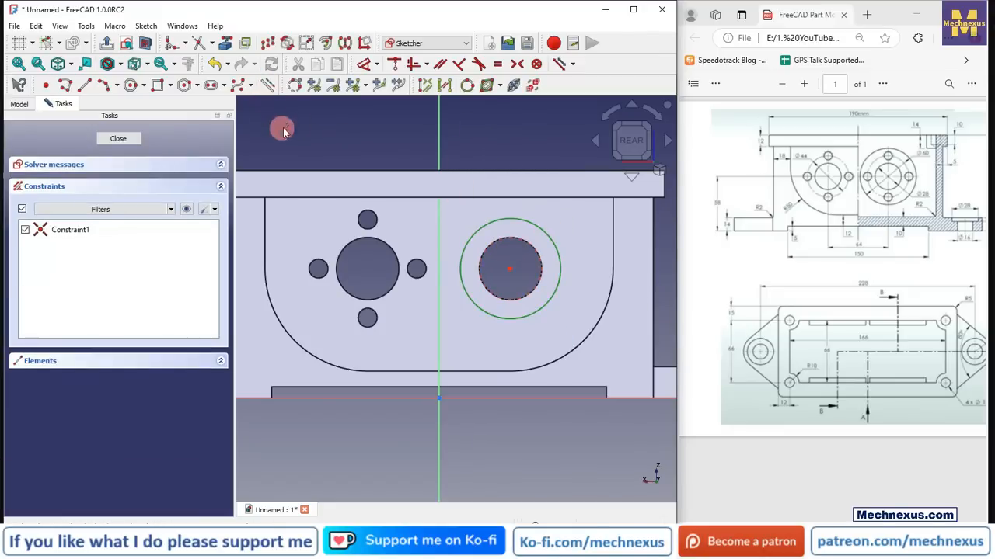
left_click(271, 91)
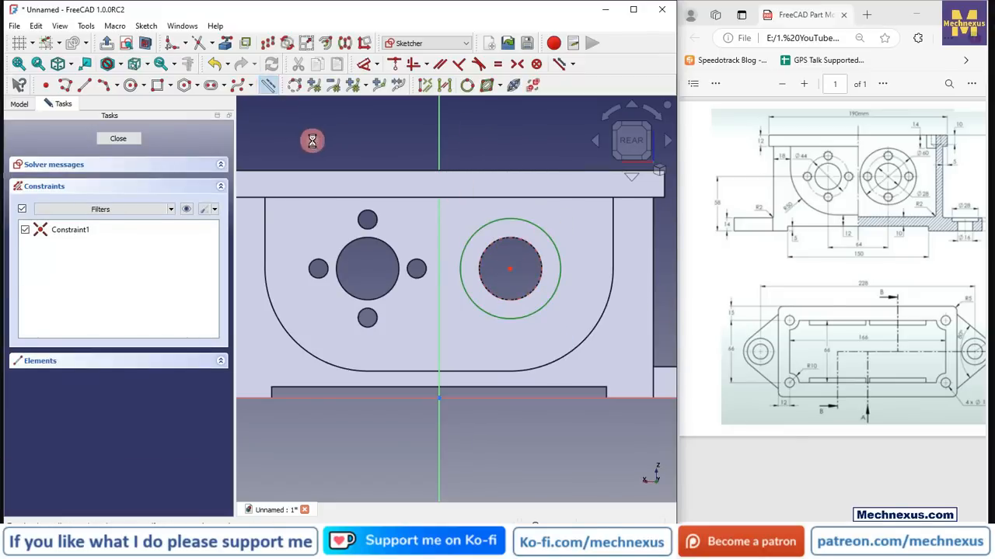
left_click(365, 65)
left_click(514, 221)
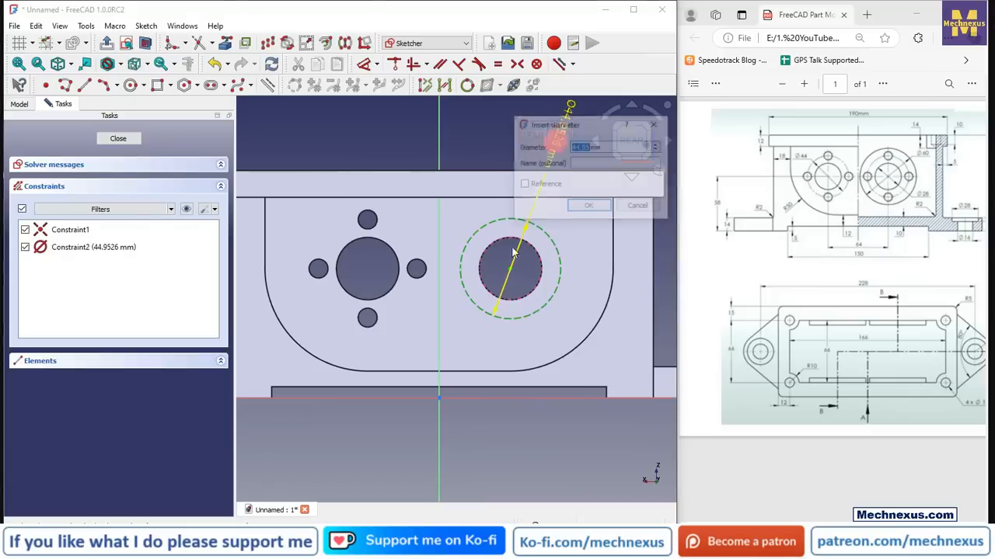
type("44")
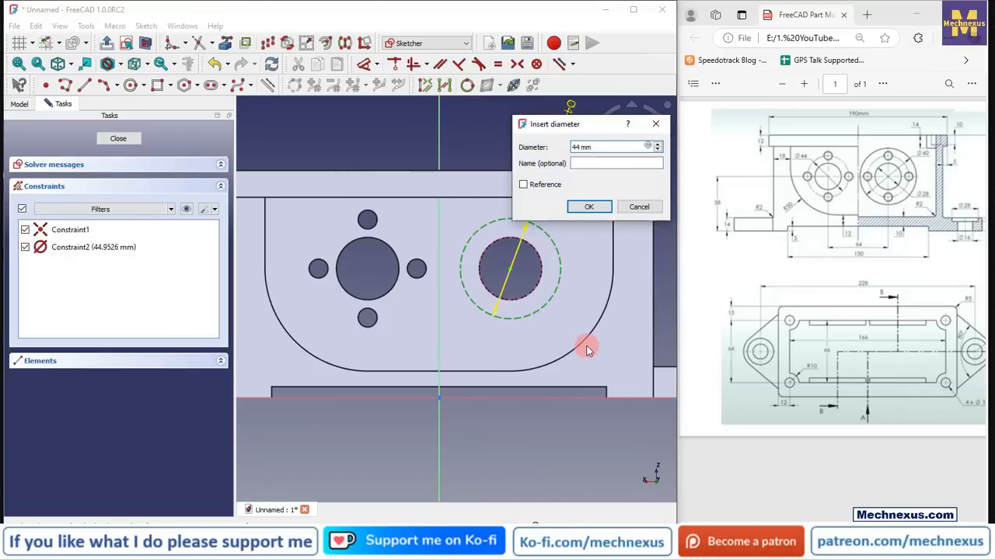
key("Return")
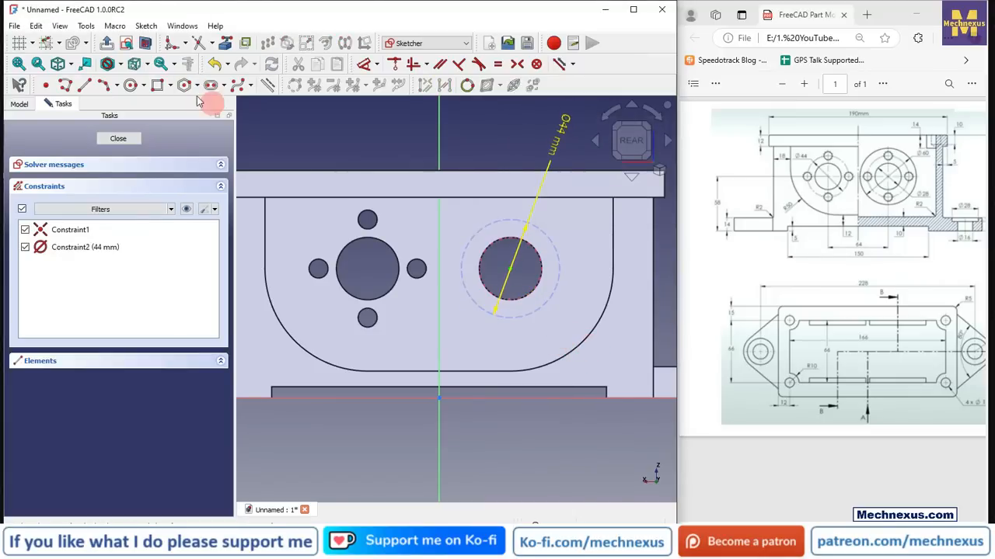
Step: Draw a circle about 7.6 mm in diameter, centred on the upper part of the 44 mm construction circle
left_click(130, 86)
scroll(516, 241, "up", 5)
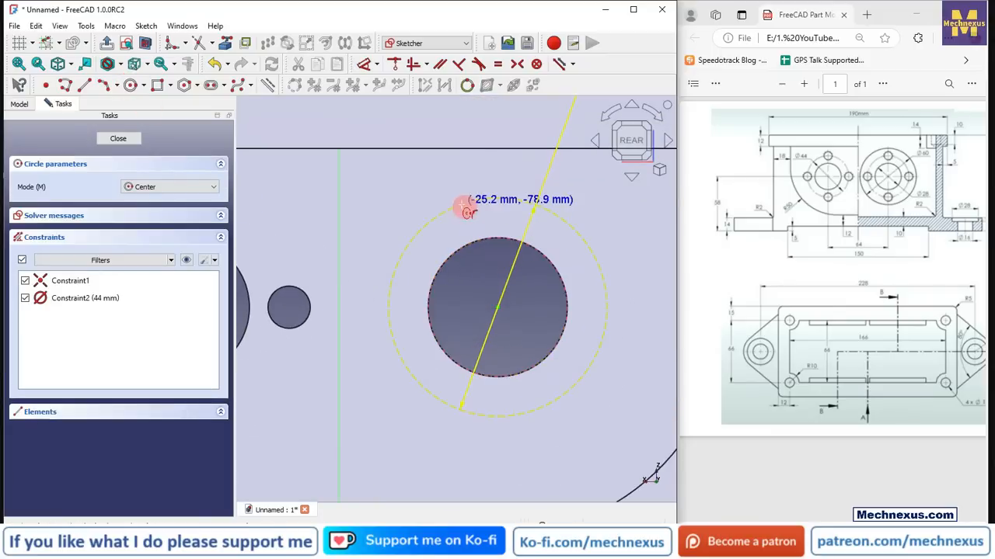
left_click(462, 204)
left_click(467, 220)
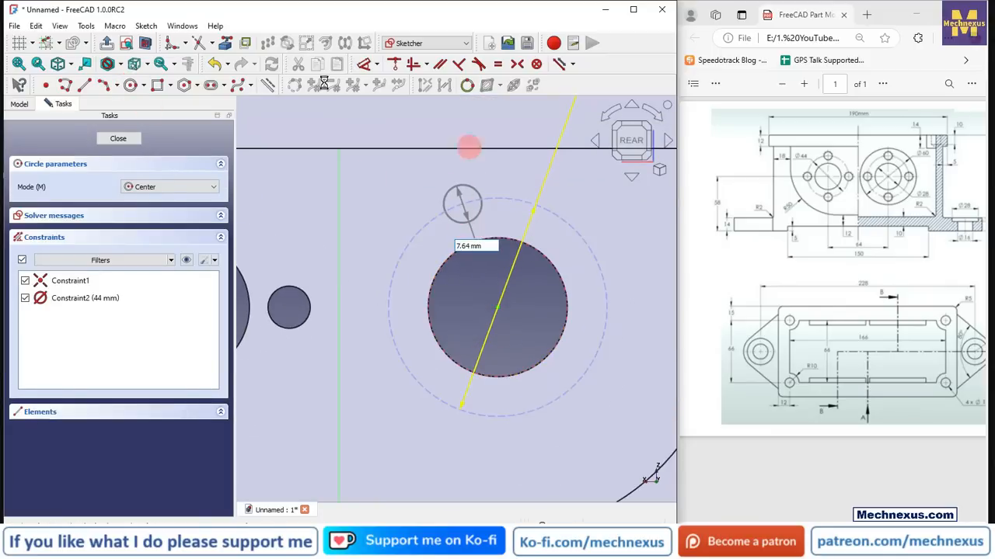
Step: Set the small circle's diameter to 10 mm, align its centre vertically with the bore's centre, and close the sketch
left_click(363, 64)
left_click(472, 194)
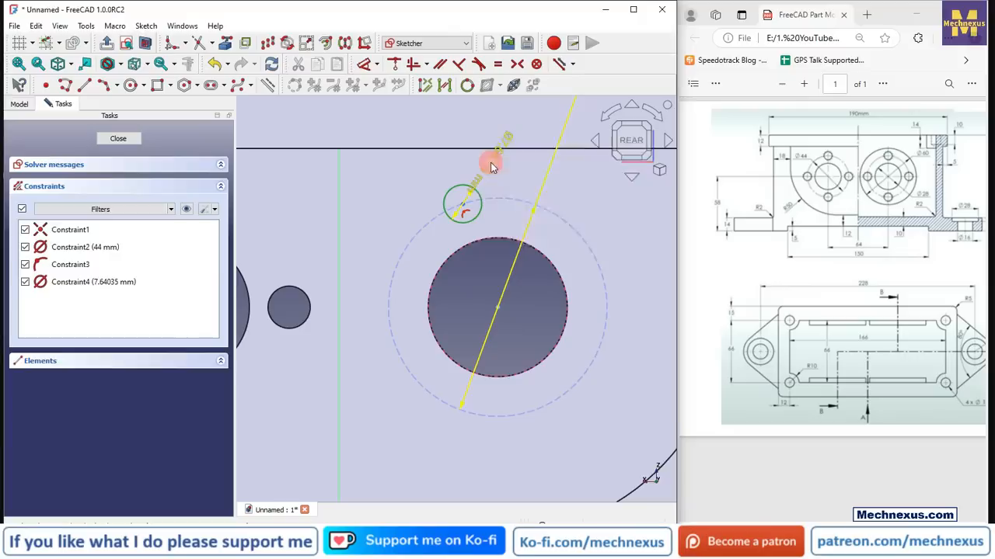
left_click(474, 261)
type("8.5")
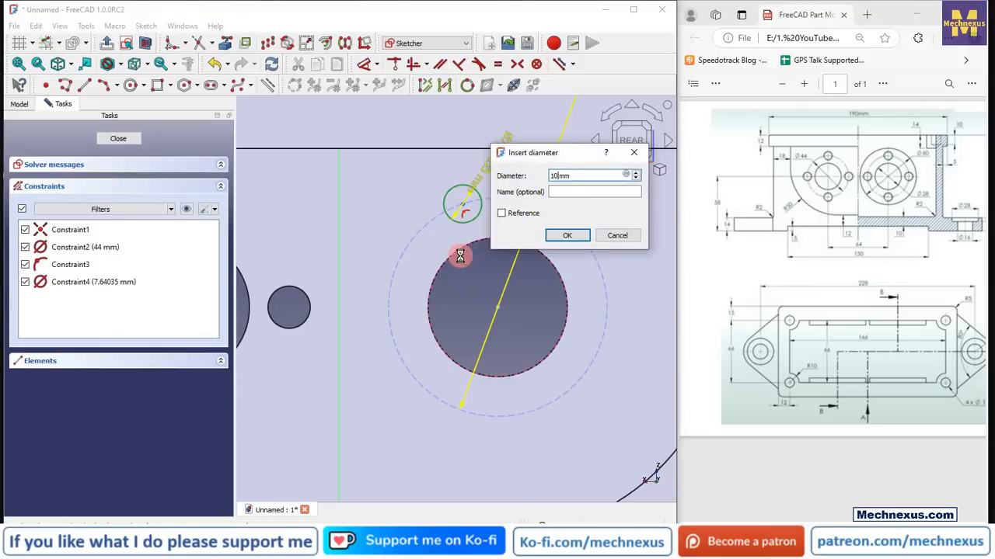
key("Return")
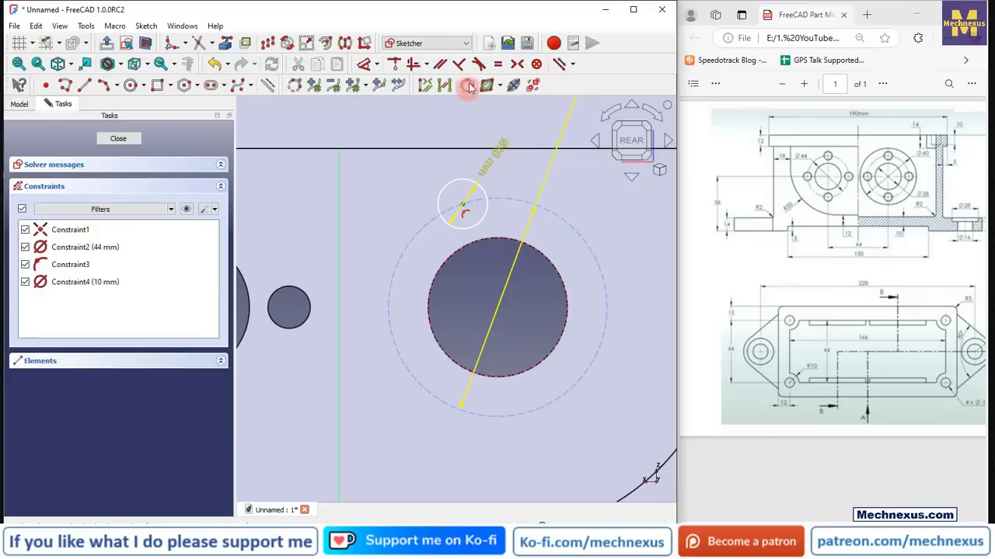
left_click(415, 67)
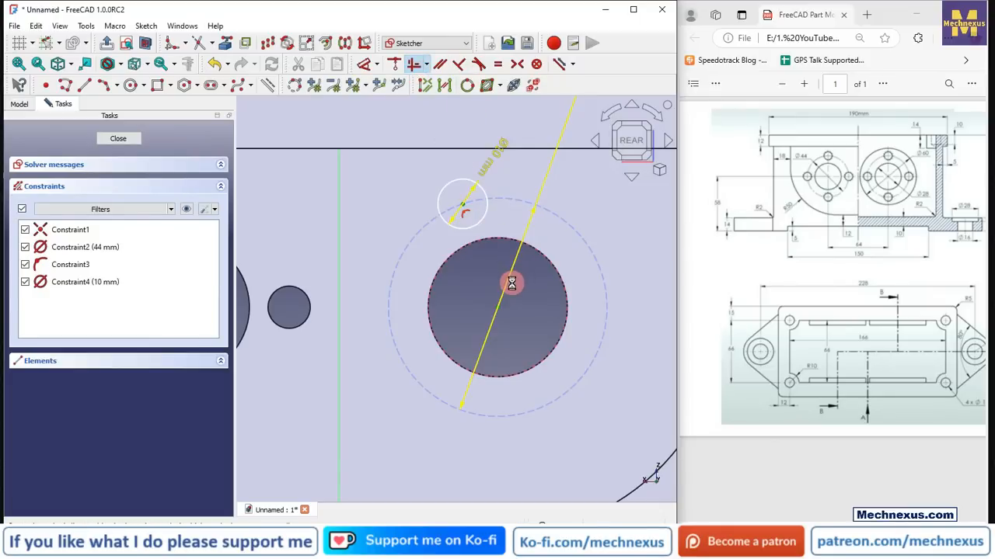
left_click(131, 139)
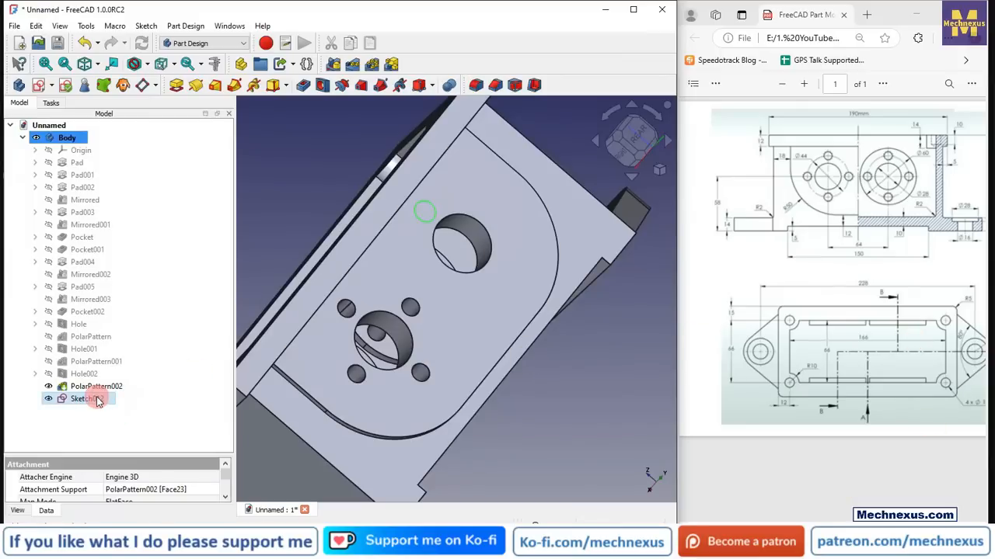
Step: Create a hole from the new sketch with ISO metric regular profile, size M10 and depth 18 mm
left_click(323, 85)
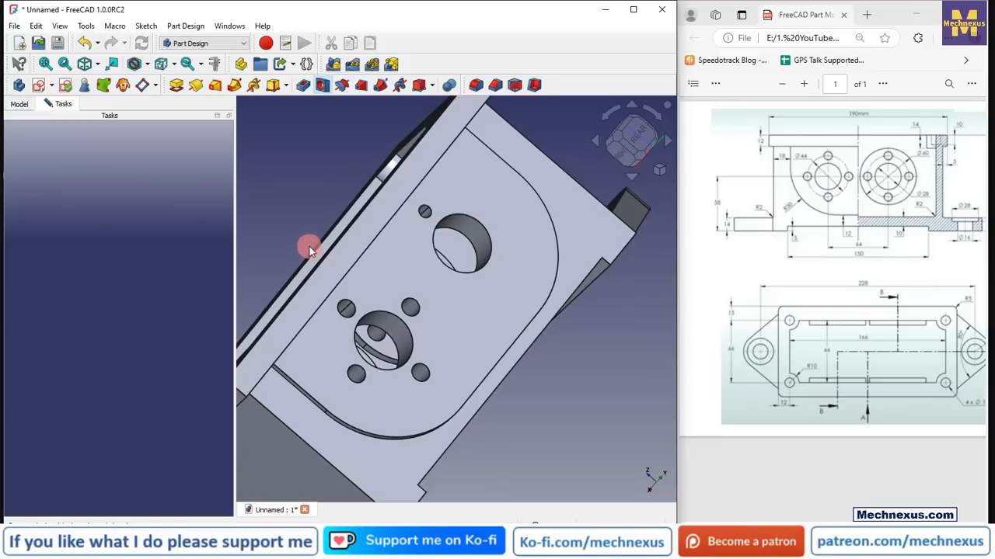
left_click(94, 191)
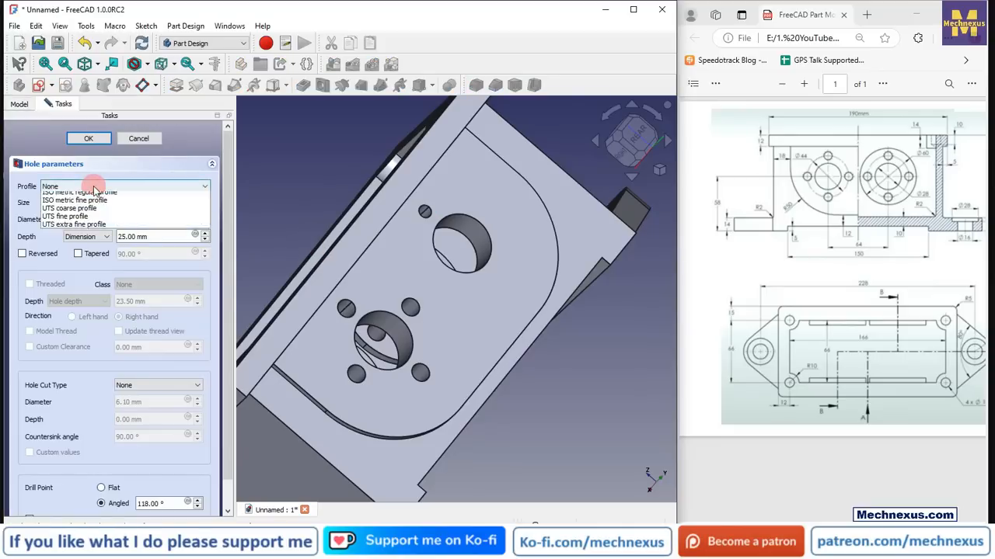
left_click(88, 205)
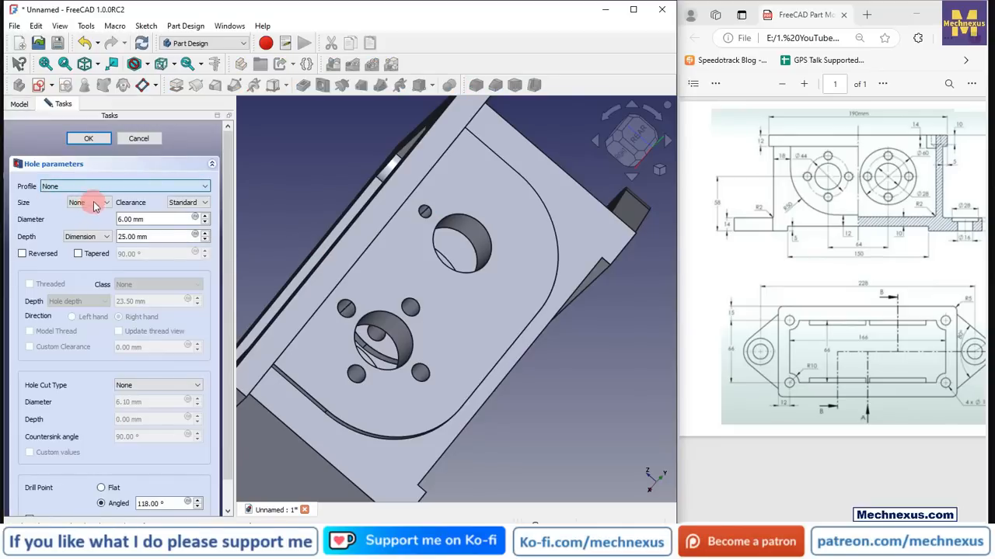
left_click(95, 201)
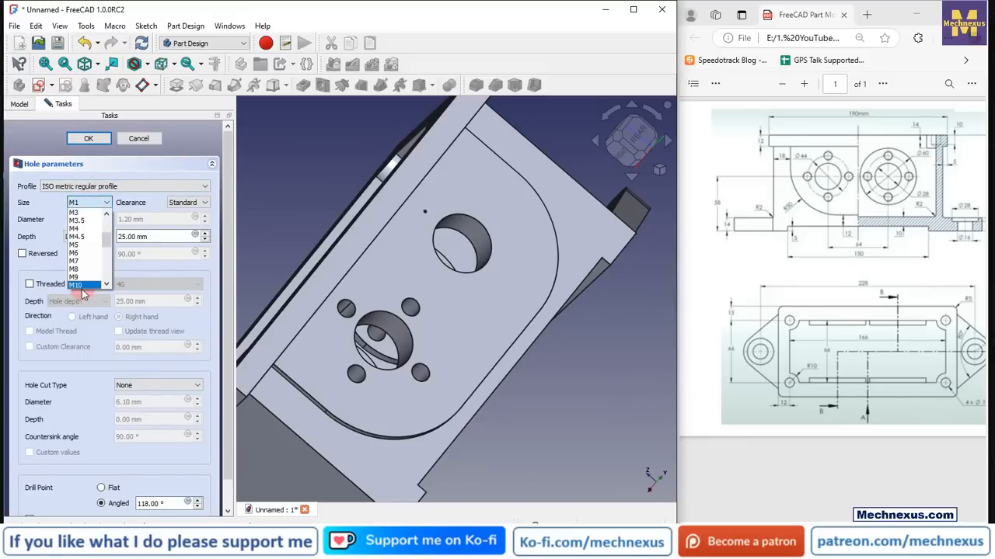
left_click(83, 287)
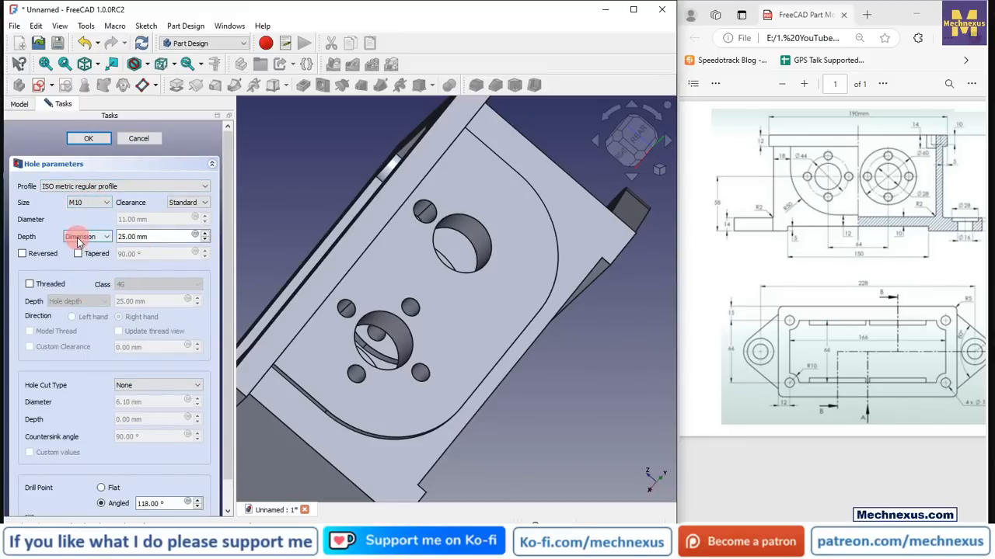
left_click_drag(164, 236, 20, 234)
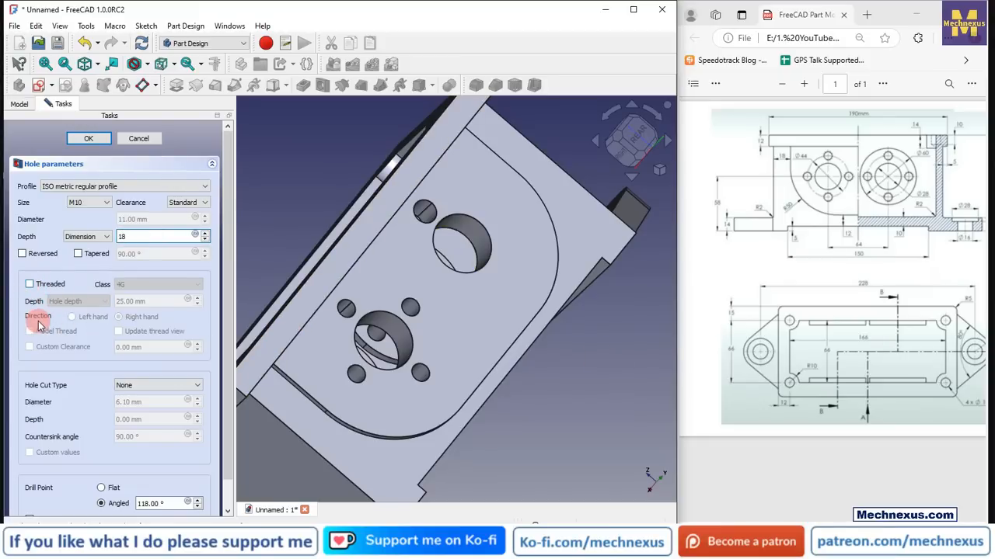
Step: Make the M10 hole threaded with a thread depth dimension of 16 mm and accept it
left_click(94, 302)
left_click(161, 306)
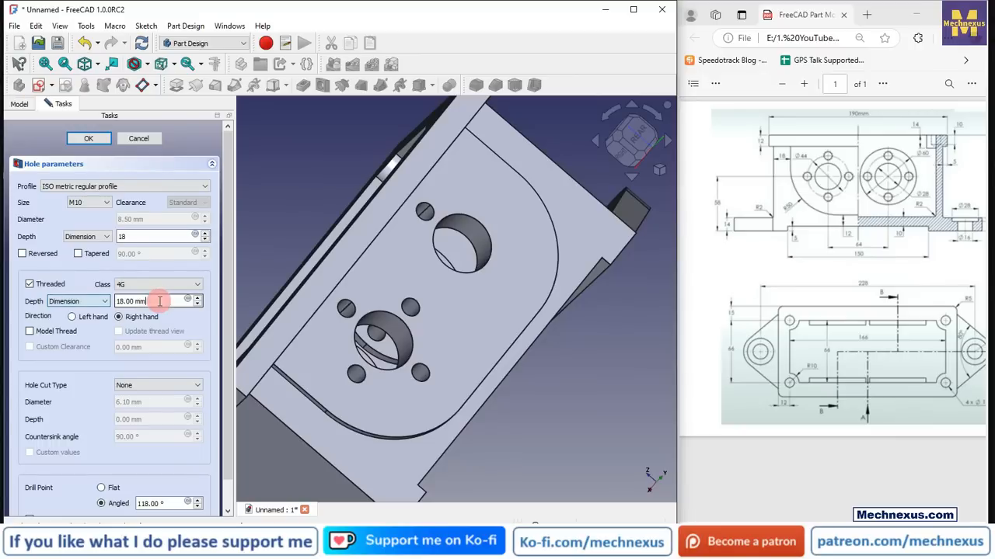
left_click_drag(160, 301, 62, 301)
type("16")
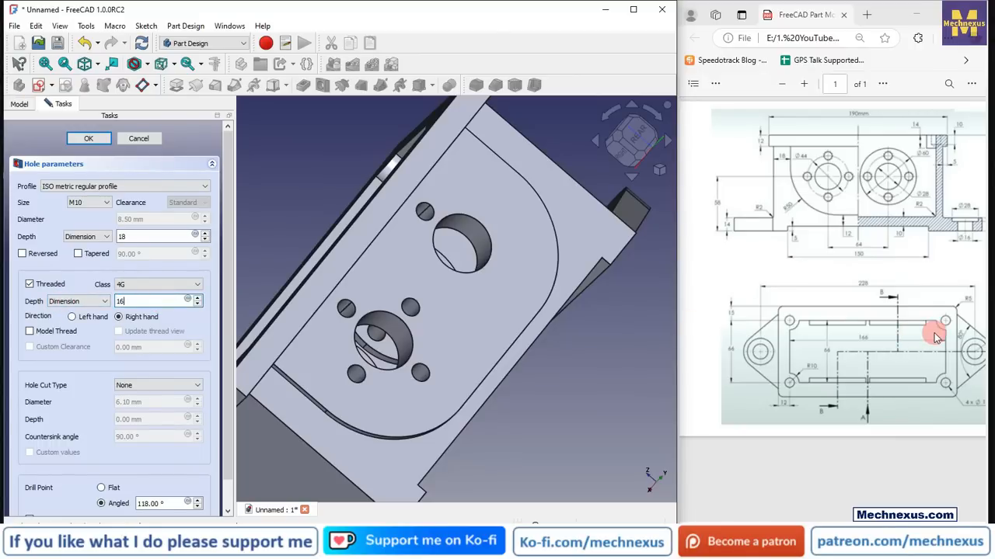
left_click(102, 142)
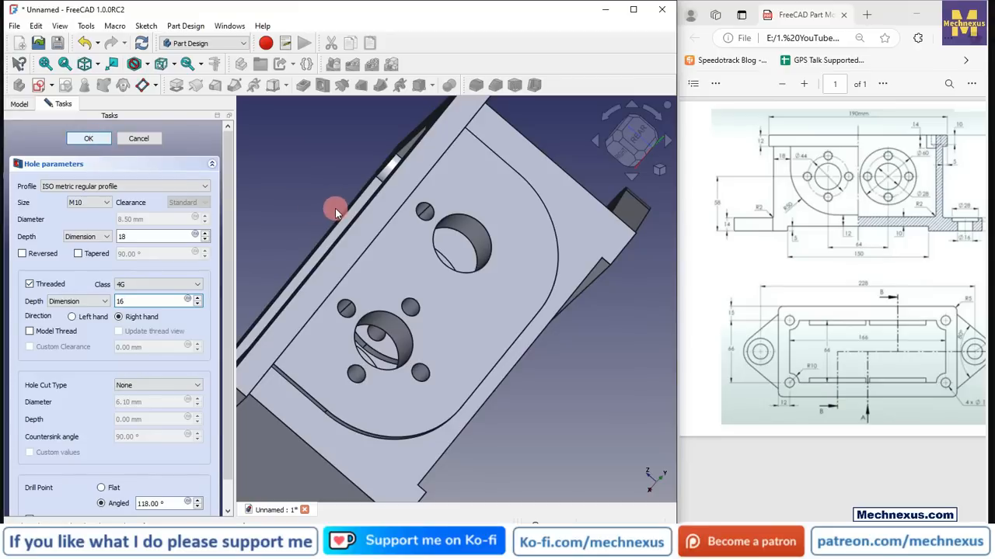
Step: Polar-pattern the new M10 hole around the second rear bore's circular edge with 4 occurrences over 360°
left_click(70, 400)
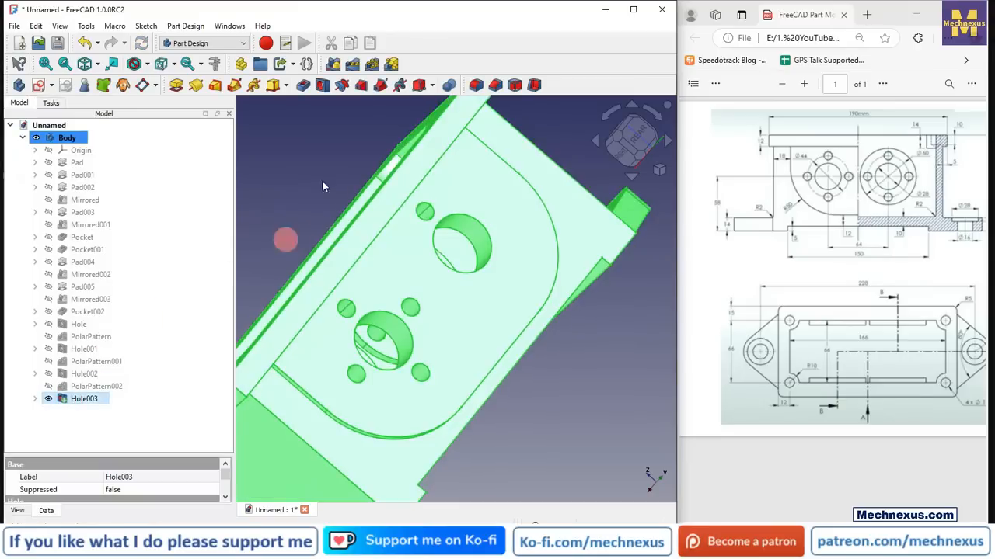
left_click(372, 66)
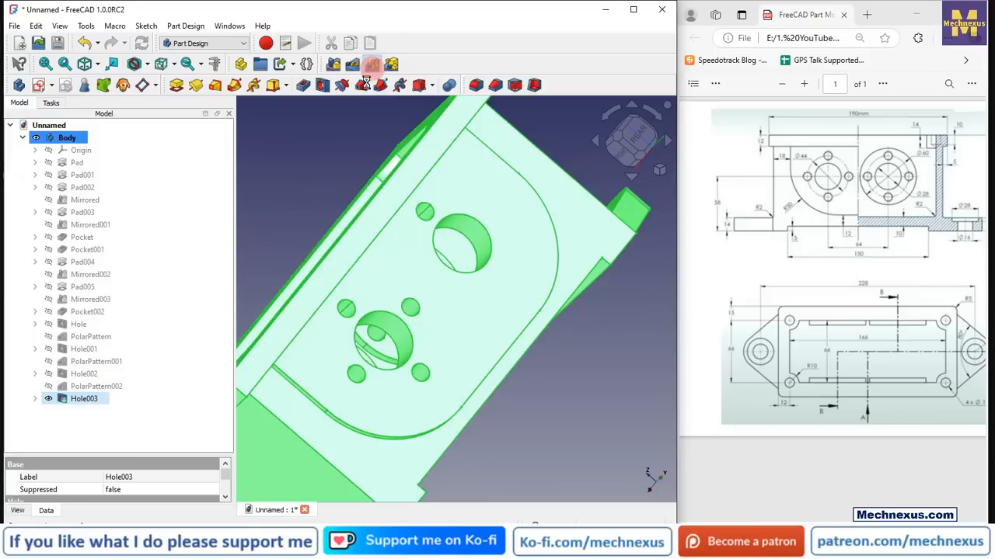
left_click(334, 186)
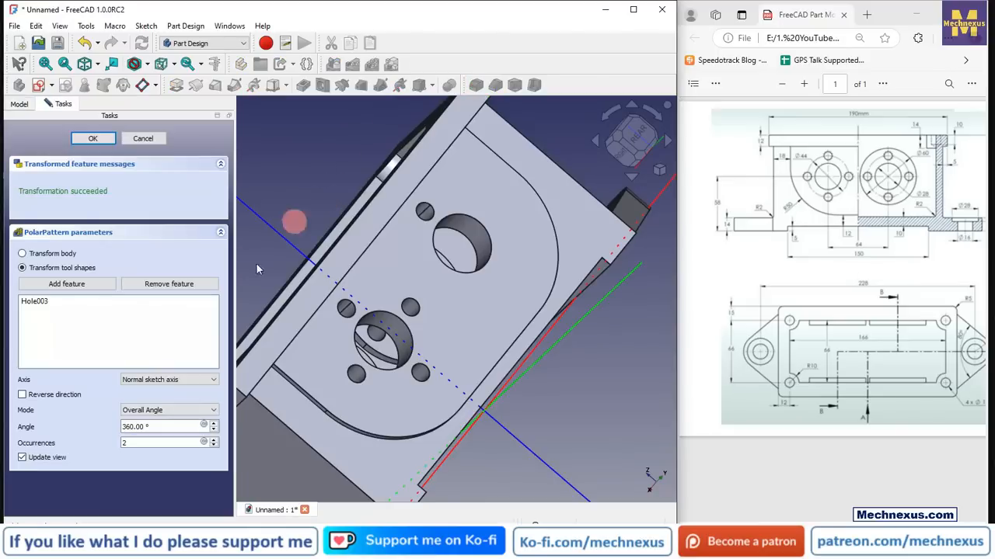
left_click(153, 382)
left_click(151, 440)
left_click(464, 216)
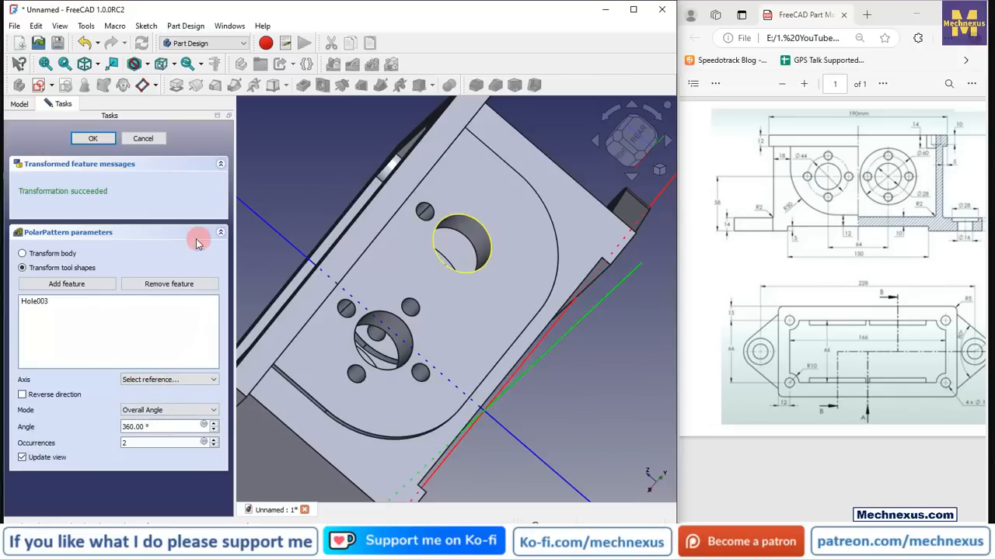
left_click_drag(140, 443, 5, 444)
type("4")
left_click_drag(248, 213, 92, 139)
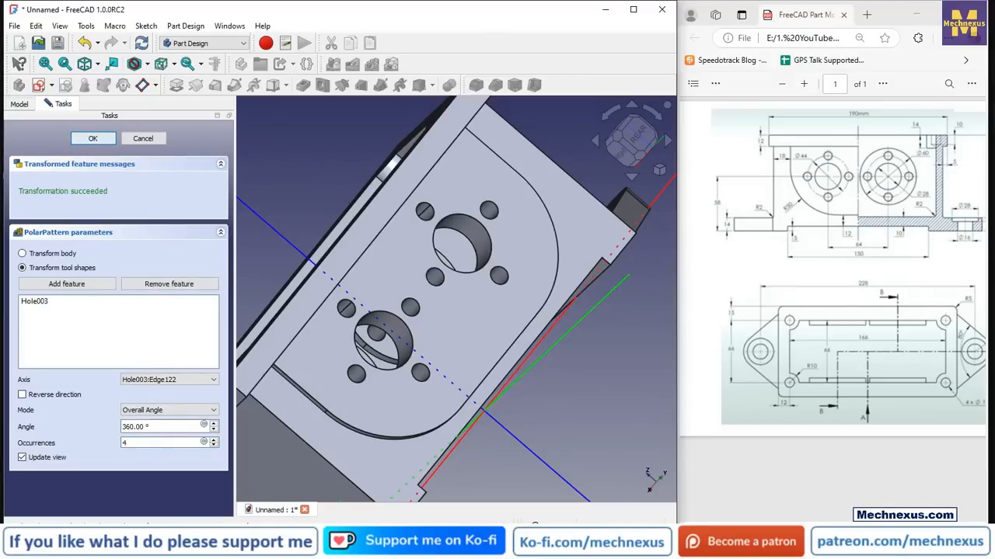
left_click(91, 139)
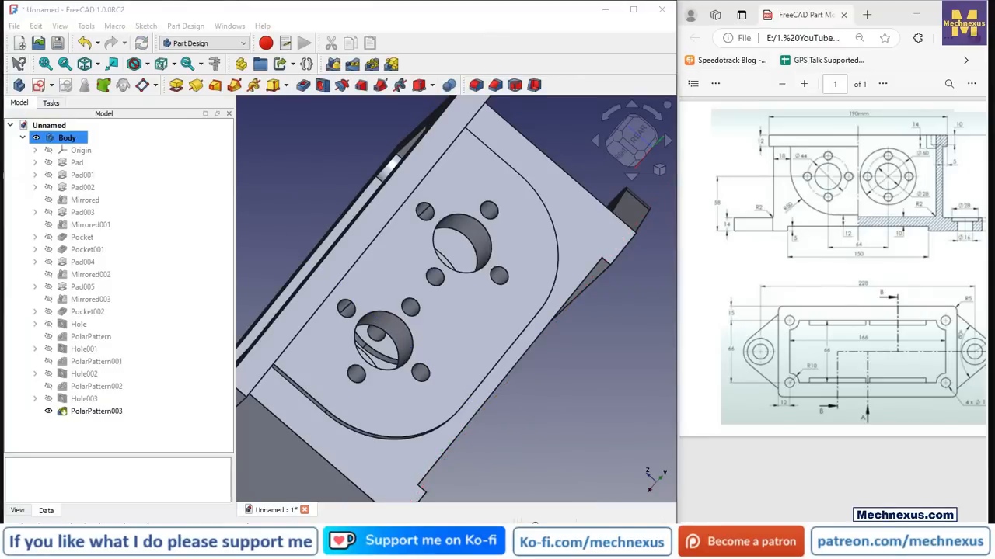
Step: Show the whole housing in isometric view and compare its top rim with the reference drawing's corner holes
key("0")
key("v")
key("f")
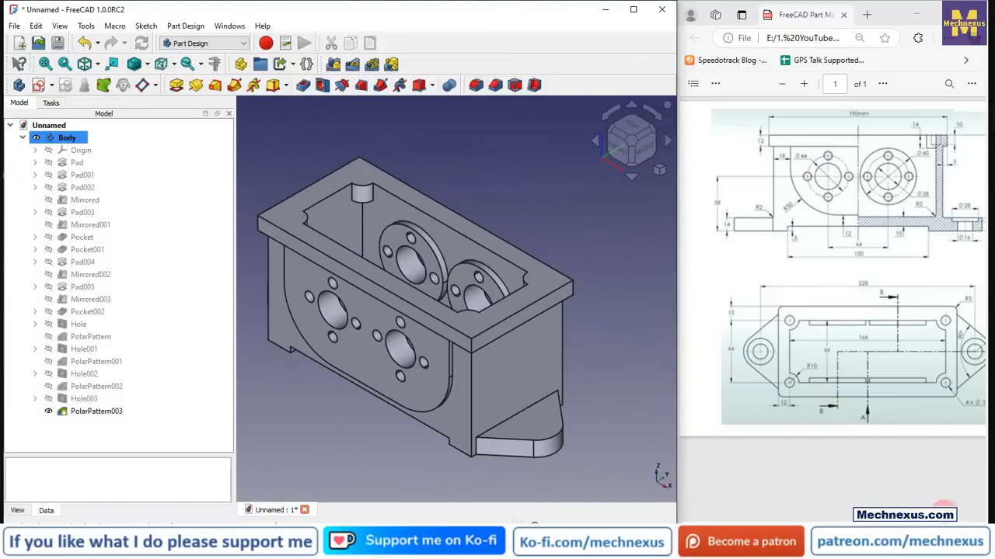
scroll(964, 519, "right", 5)
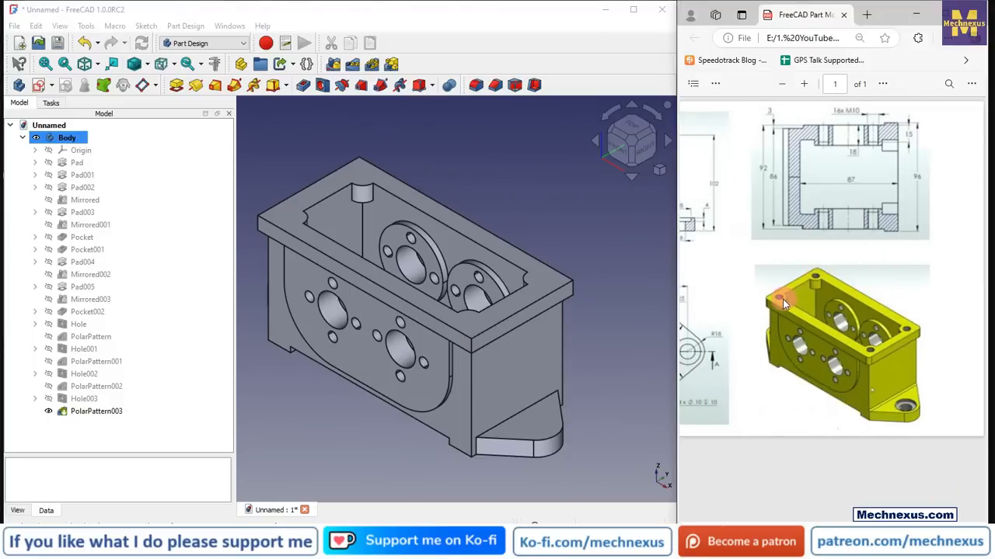
scroll(765, 517, "left", 5)
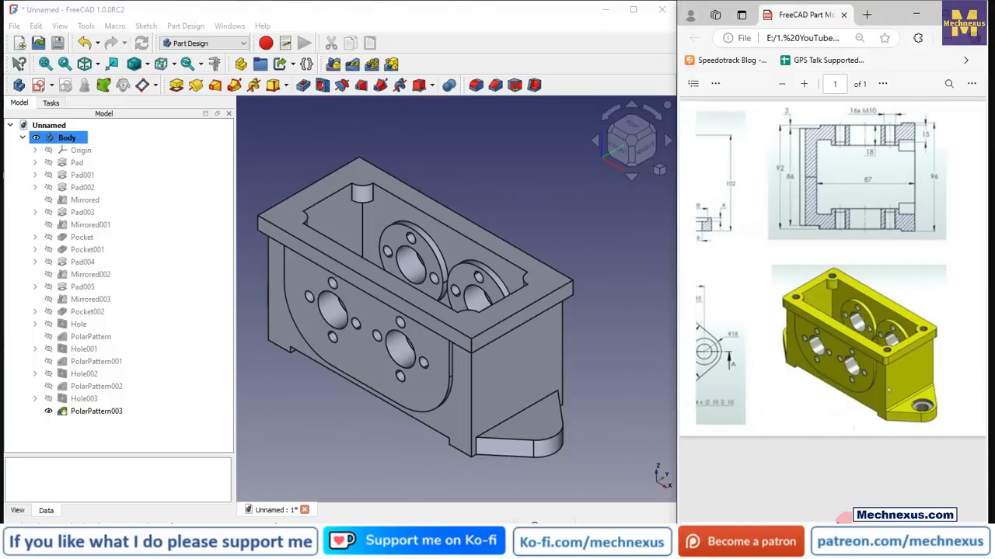
scroll(754, 515, "left", 3)
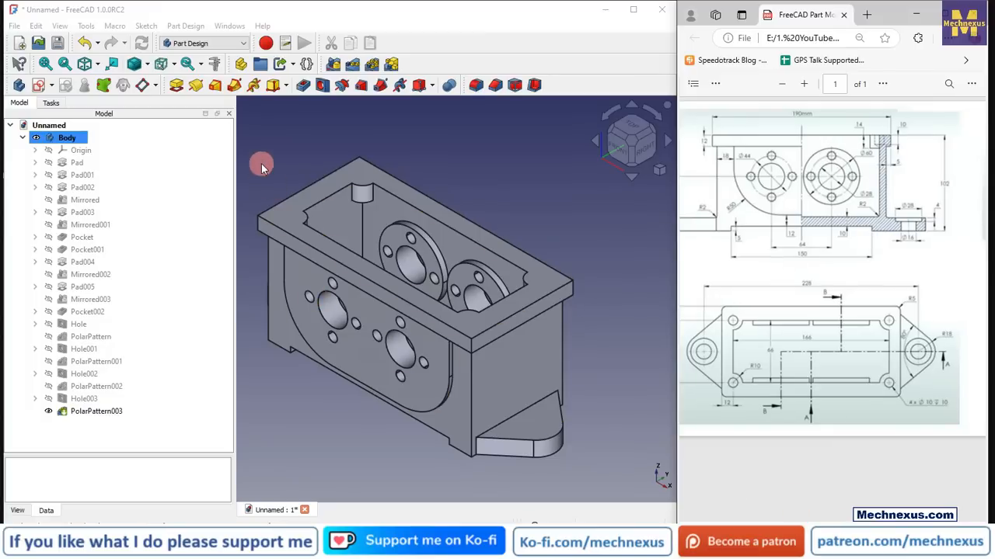
scroll(261, 163, "up", 3)
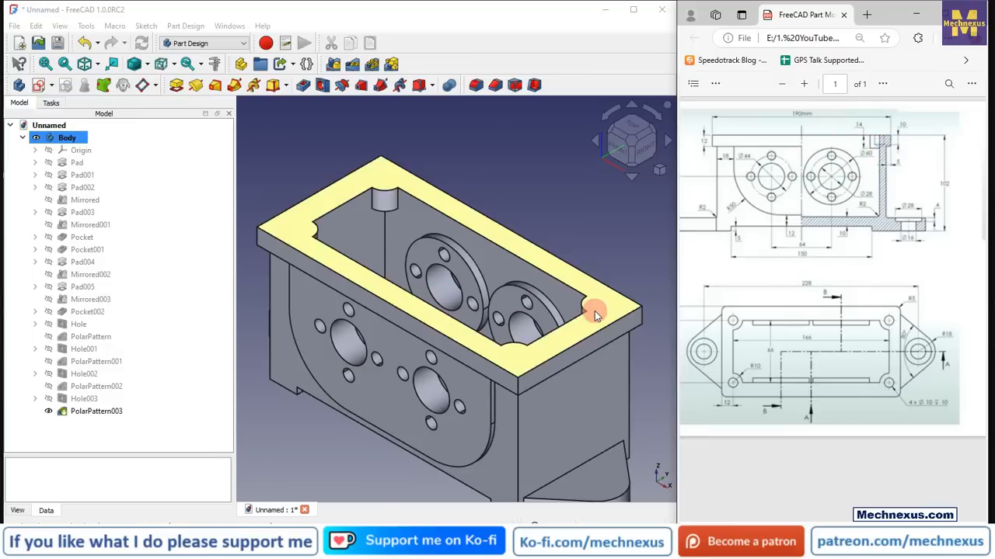
left_click(382, 181)
left_click(382, 182)
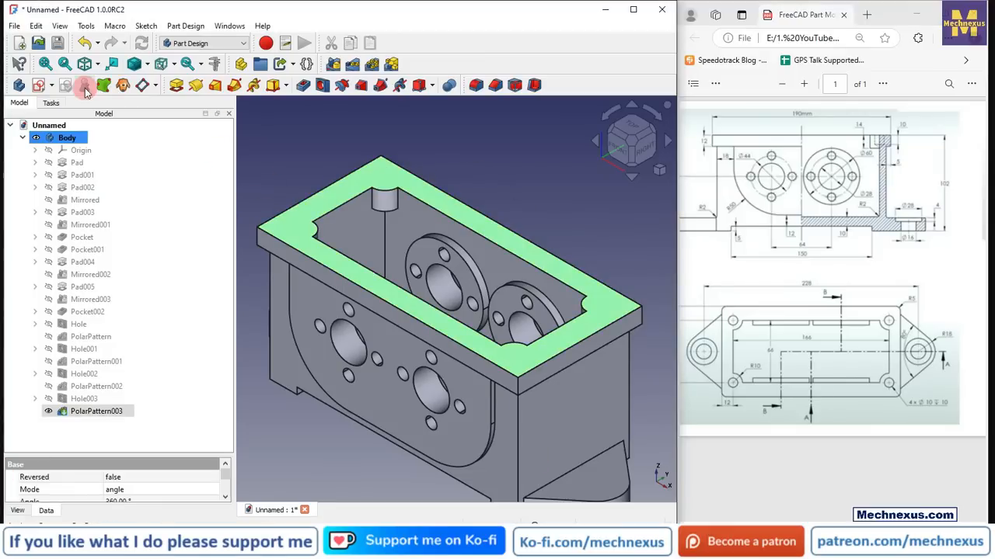
left_click(555, 188)
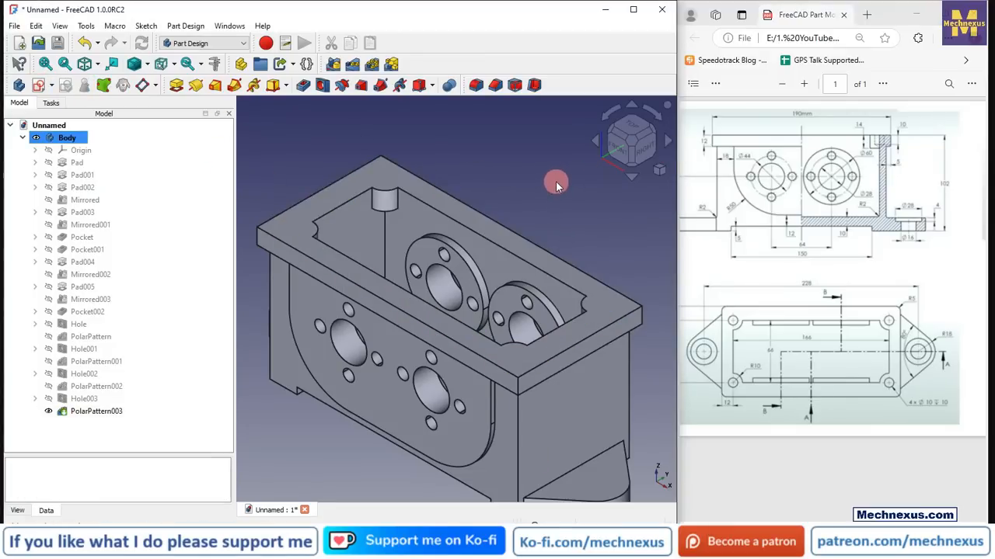
scroll(543, 211, "down", 2)
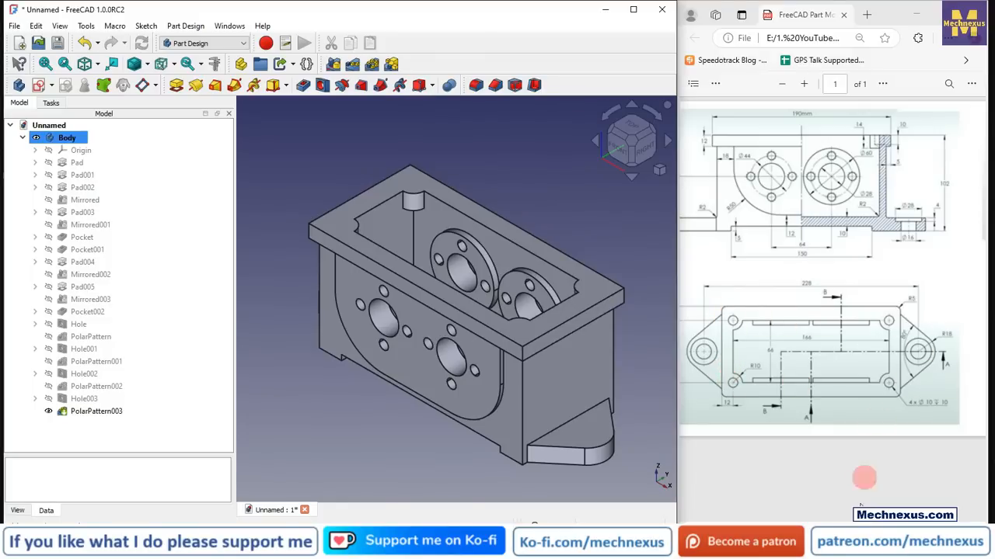
Step: Review the corner holes in the reference drawing and start a new sketch on the housing's top rim face
left_click_drag(840, 529, 963, 528)
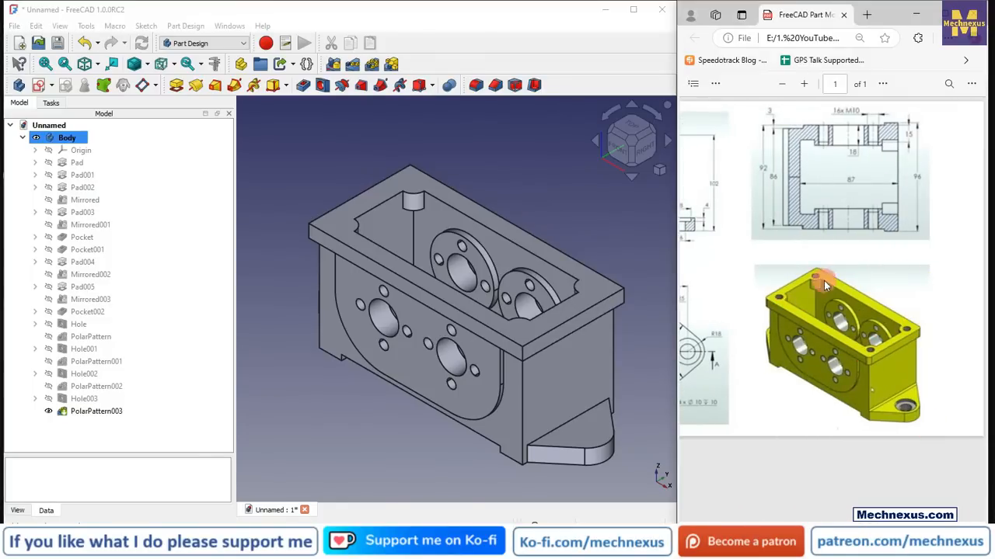
left_click_drag(870, 529, 766, 528)
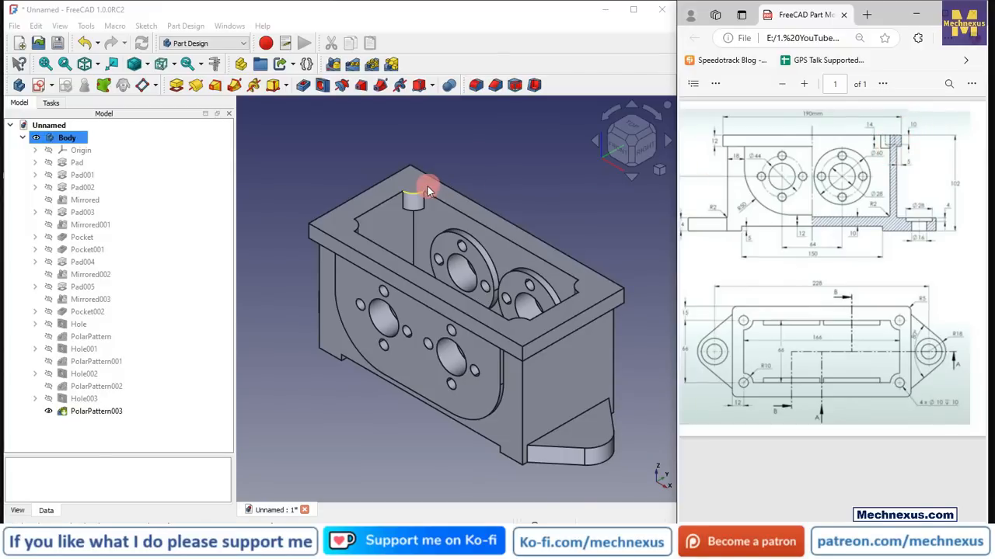
left_click(395, 181)
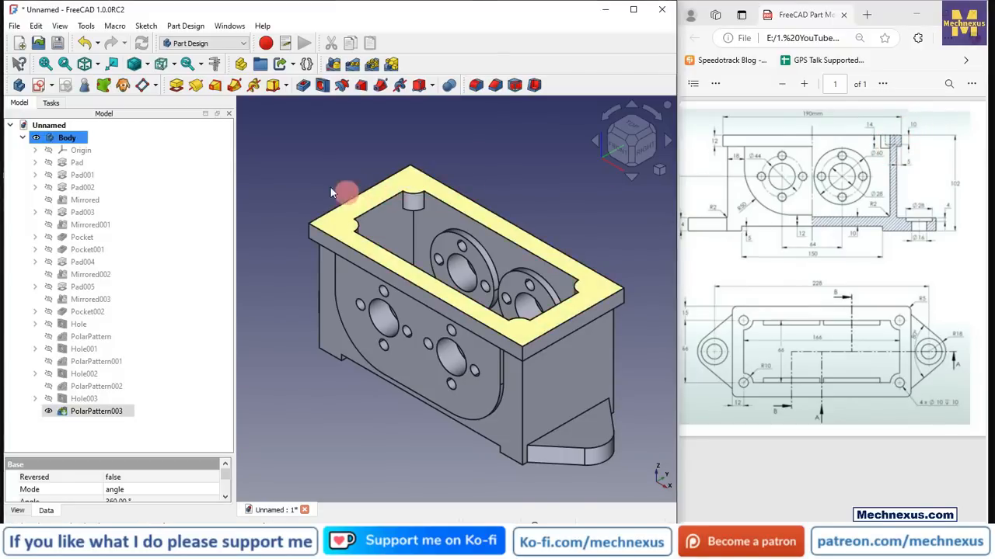
left_click(350, 198)
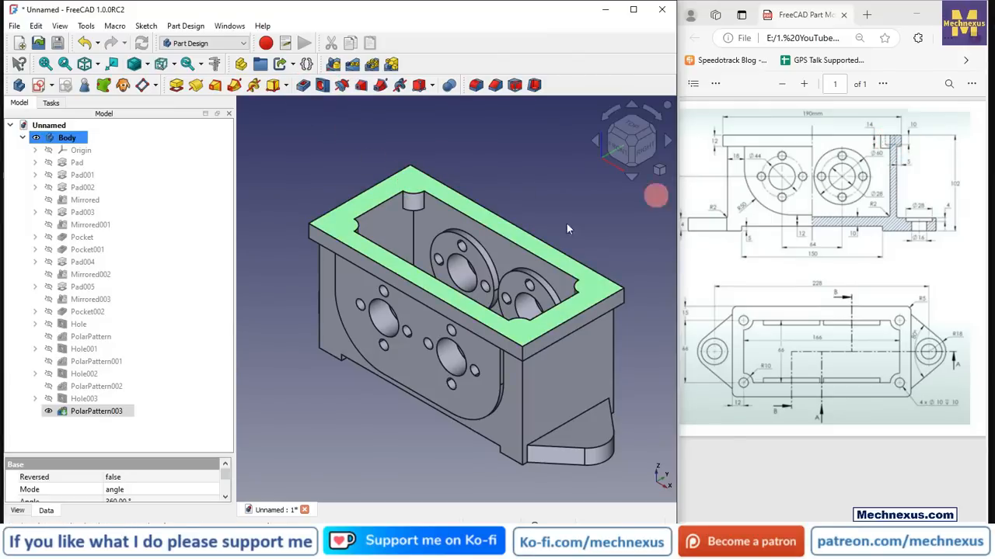
left_click(38, 85)
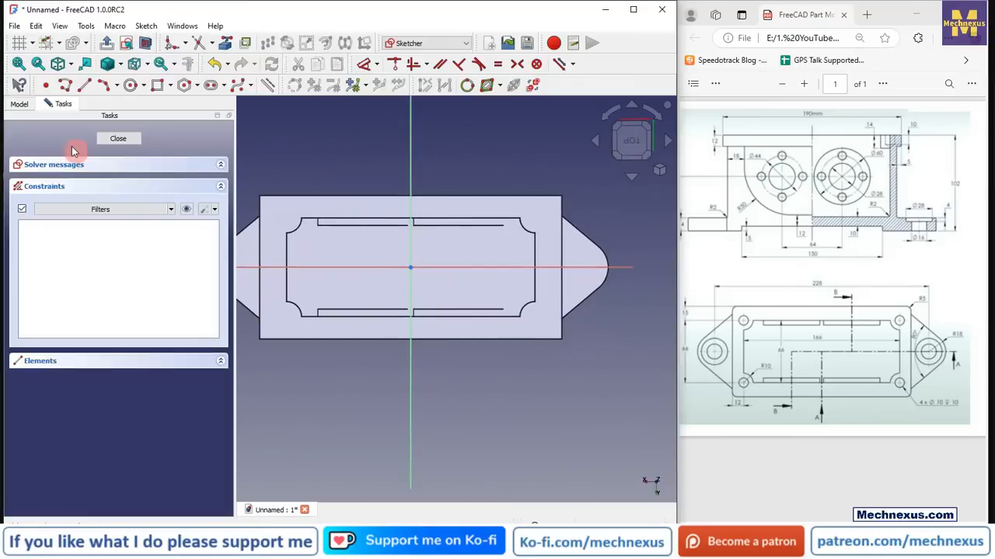
Step: Project the four inner corner arcs of the rim into the sketch as external geometry
left_click(224, 43)
left_click(303, 232)
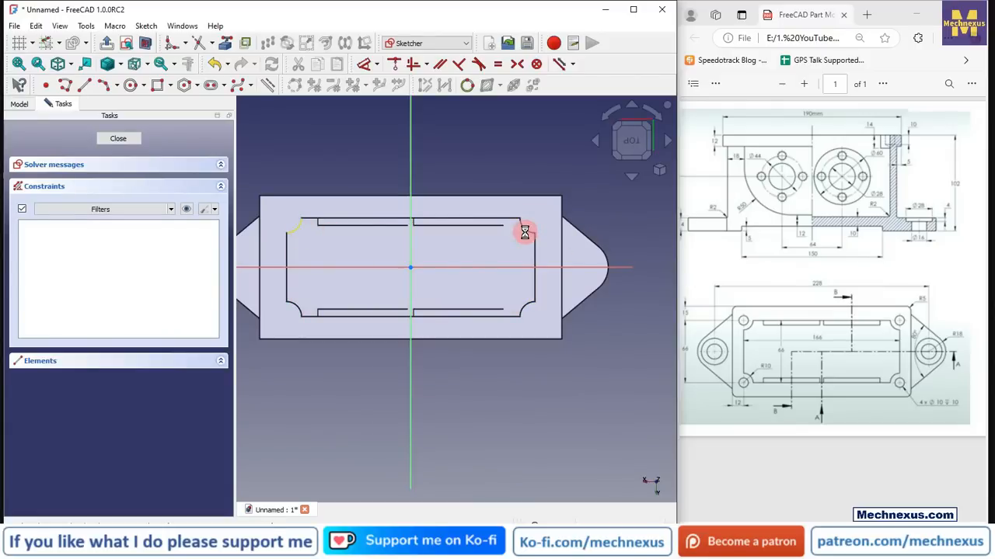
left_click(524, 300)
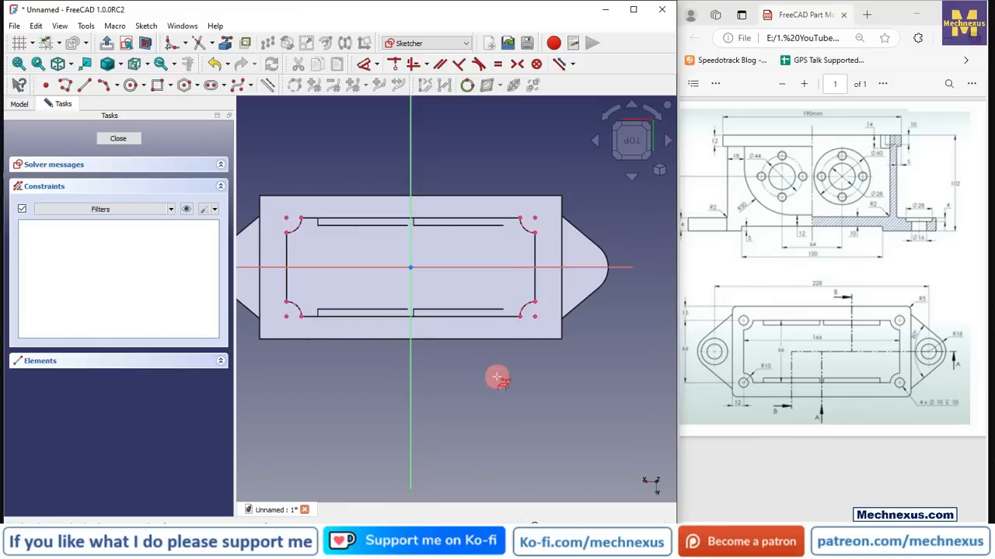
scroll(497, 377, "down", 1)
scroll(362, 250, "up", 2)
key("Escape")
Step: Draw two circles, about 13 mm and 15 mm in diameter, centred on the two upper corner arcs' centre points
left_click(131, 84)
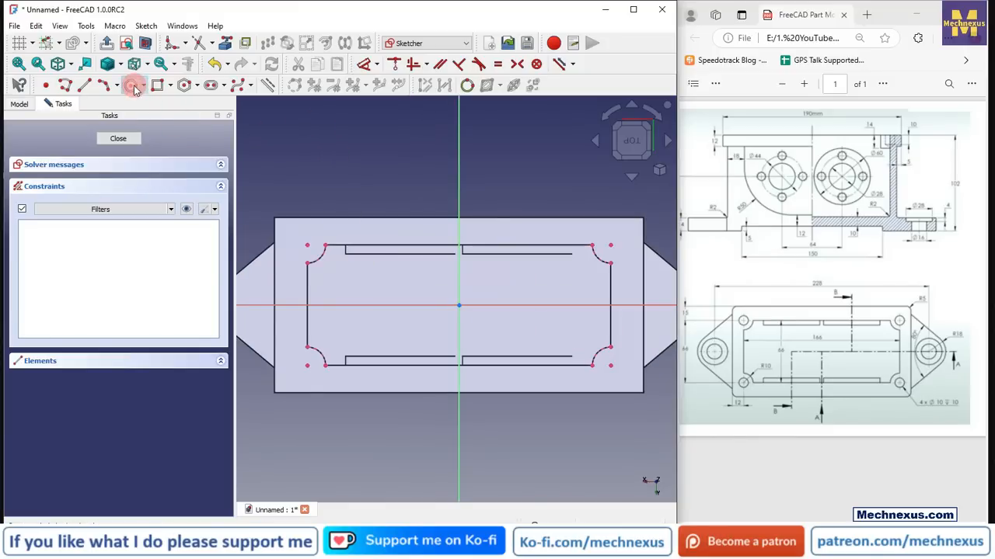
left_click(306, 233)
scroll(294, 231, "up", 2)
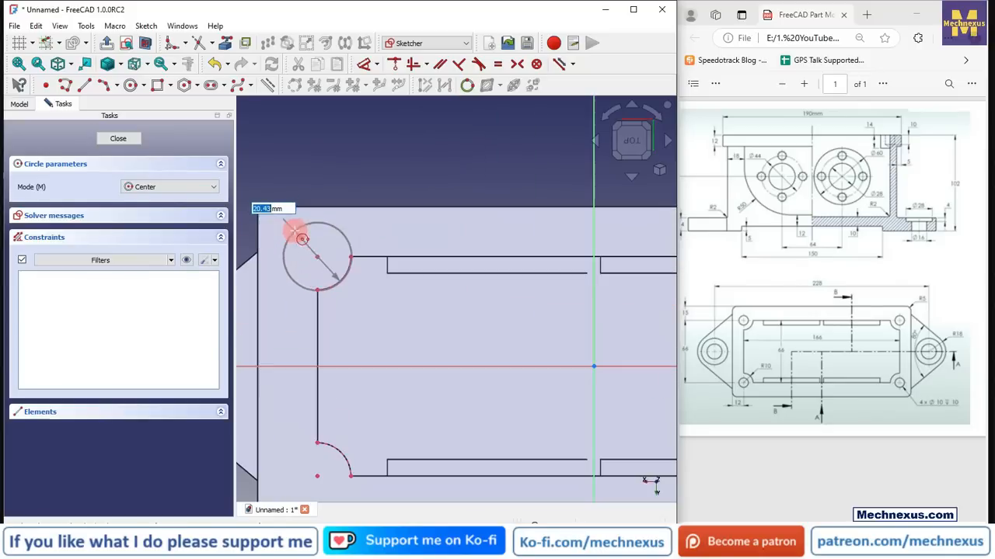
left_click(332, 242)
scroll(322, 247, "down", 4)
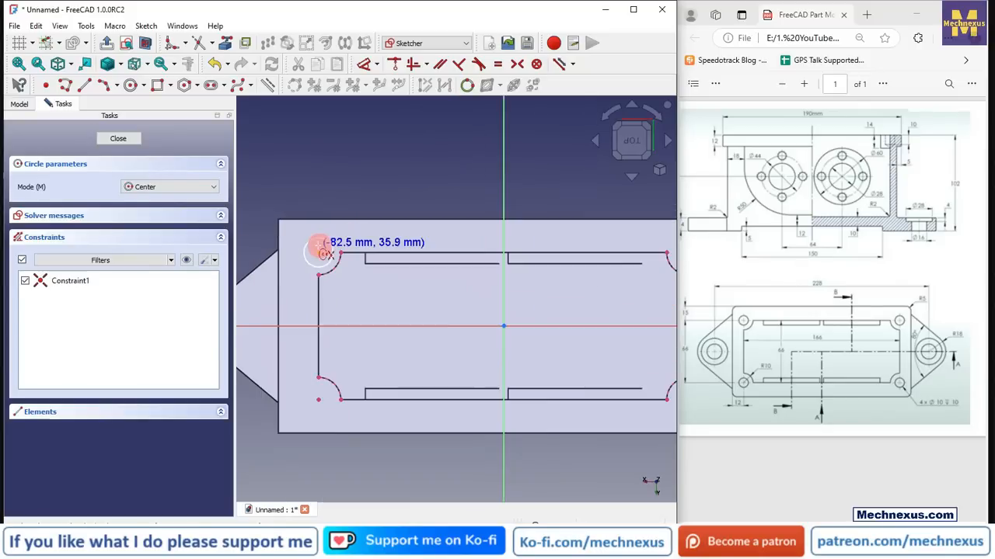
scroll(584, 254, "up", 2)
left_click(561, 249)
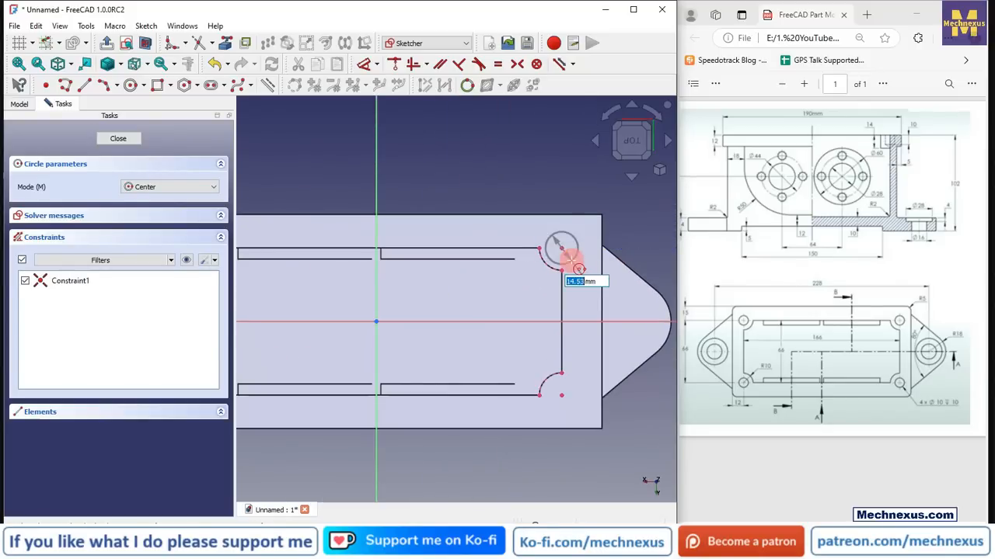
left_click(573, 261)
Step: Draw two more circles, about 15 mm and 12 mm in diameter, centred on the two lower corner arcs' centre points
scroll(471, 243, "down", 2)
scroll(550, 386, "up", 2)
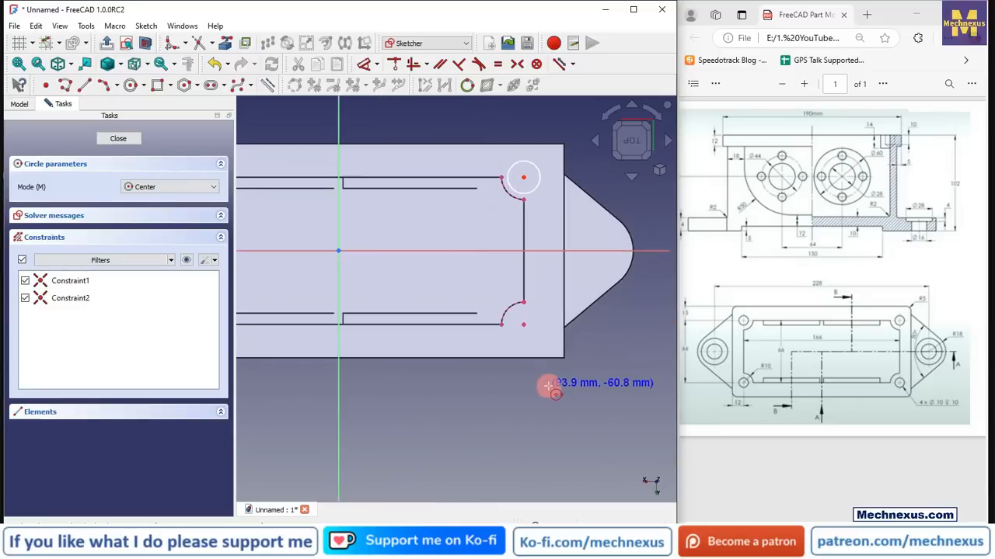
left_click(524, 328)
left_click(519, 350)
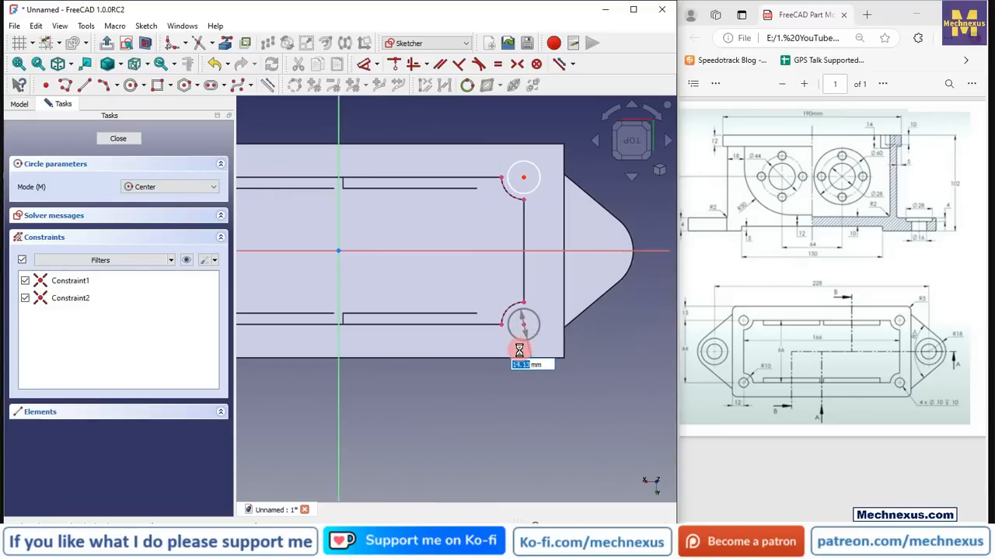
scroll(349, 338, "down", 2)
scroll(419, 346, "up", 3)
left_click(395, 339)
left_click(402, 355)
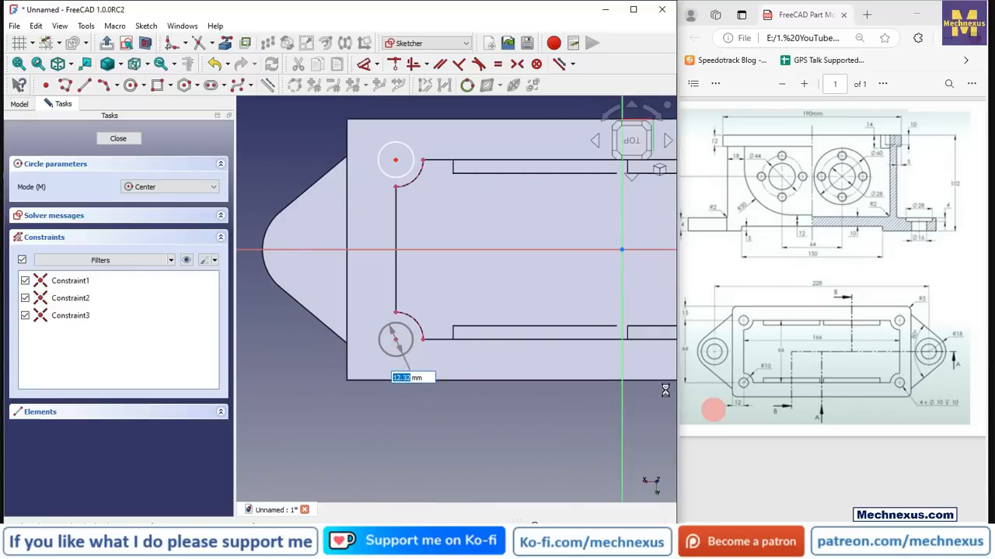
scroll(274, 310, "down", 2)
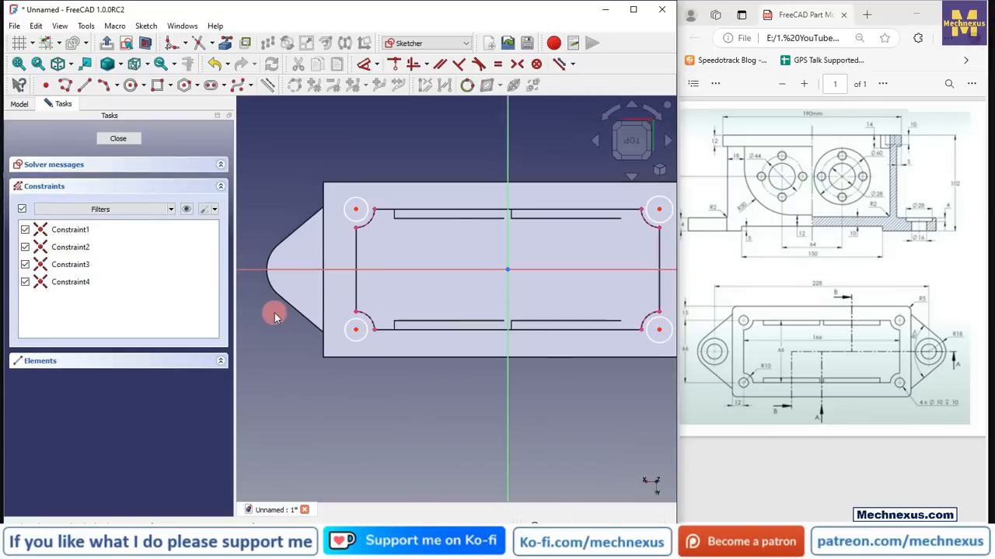
Step: Constrain the upper-left corner circle to a diameter of 10 mm
left_click(365, 64)
left_click(355, 200)
left_click(382, 162)
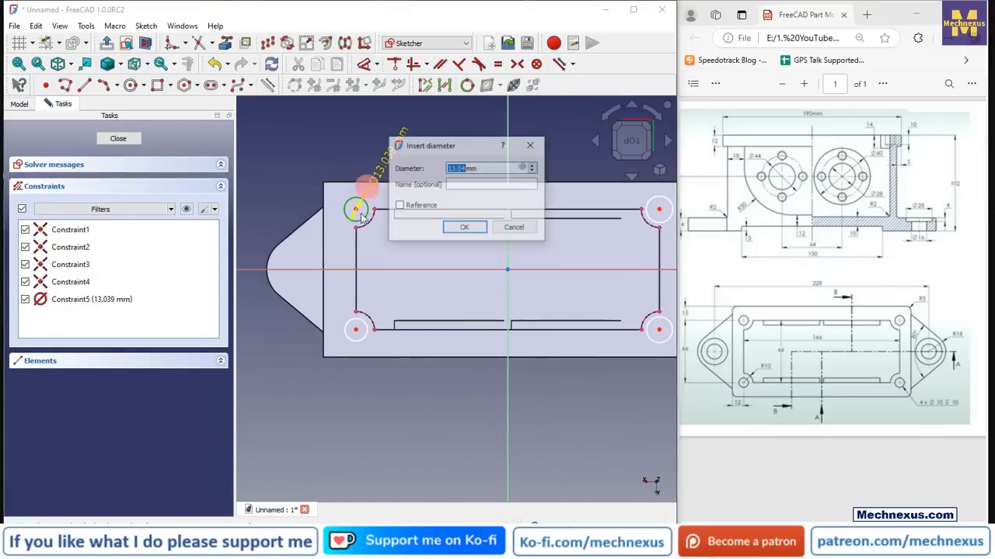
type("10")
key("Return")
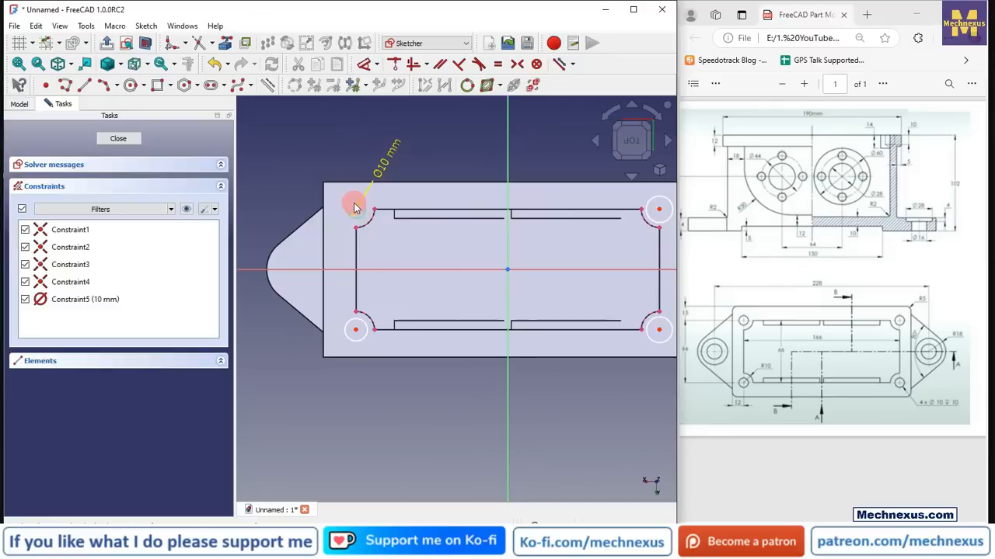
scroll(398, 203, "up", 3)
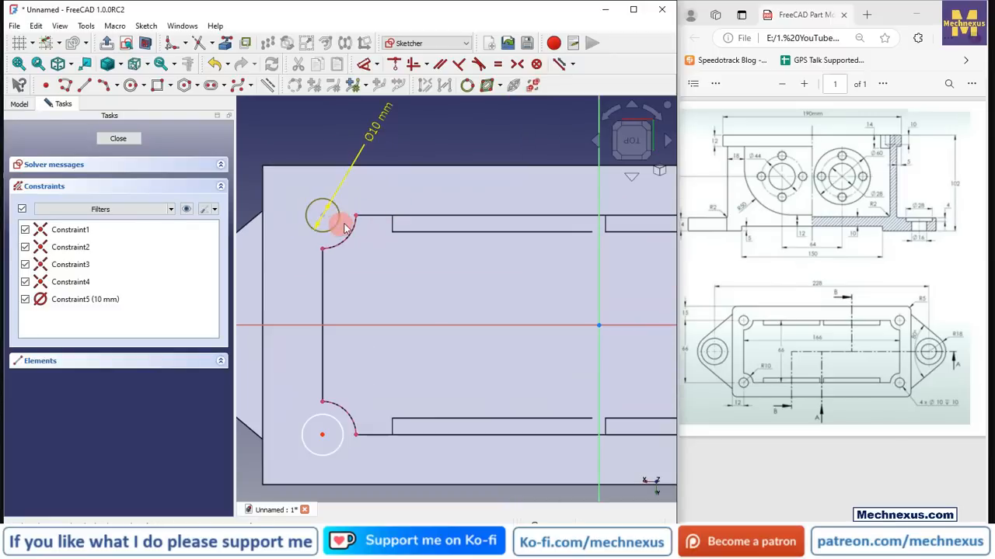
left_click(338, 223)
scroll(347, 211, "down", 4)
scroll(576, 219, "up", 1)
left_click(585, 204)
left_click(592, 326)
left_click(280, 331)
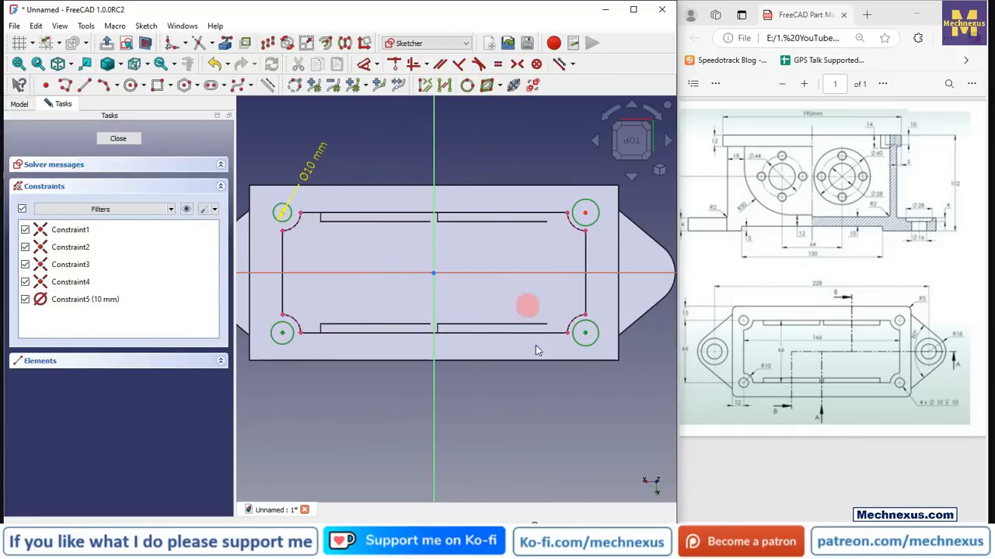
left_click(505, 410)
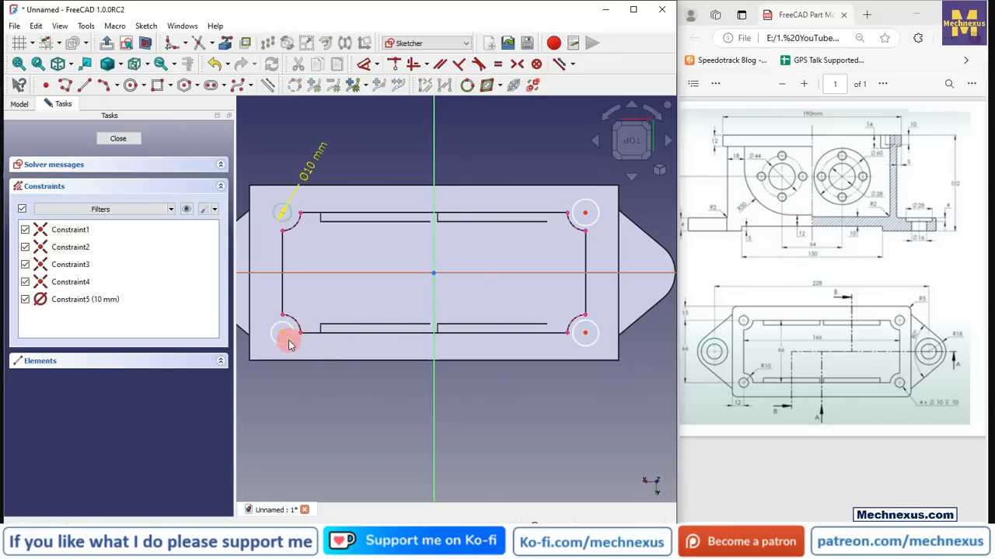
Step: Make all four corner circles equal in size and close the sketch
scroll(293, 342, "up", 3)
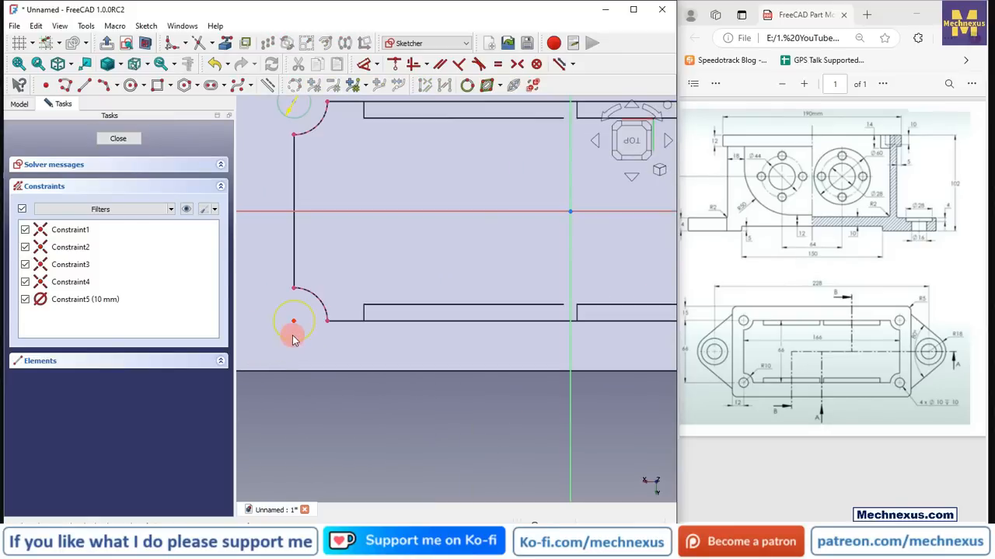
scroll(294, 345, "down", 3)
left_click(657, 339)
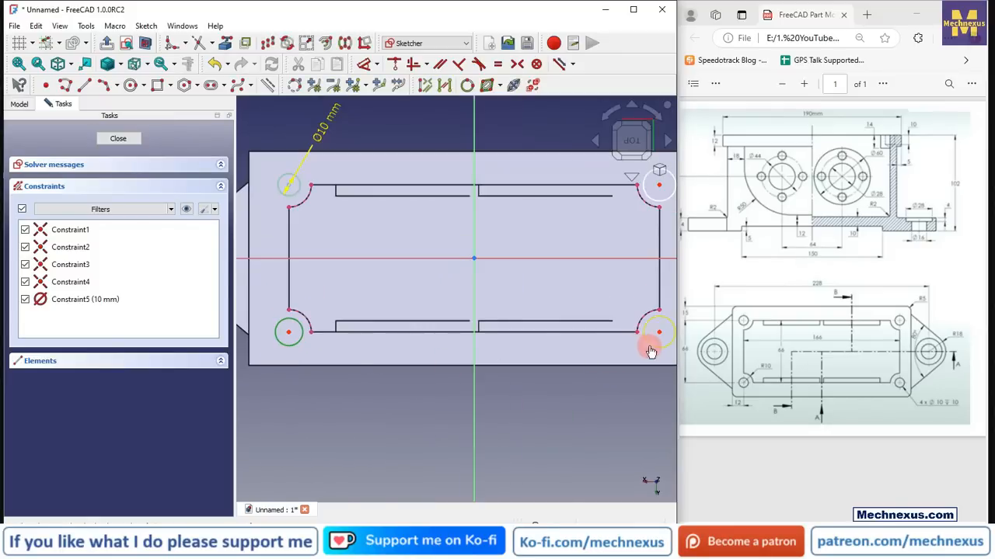
left_click(670, 200)
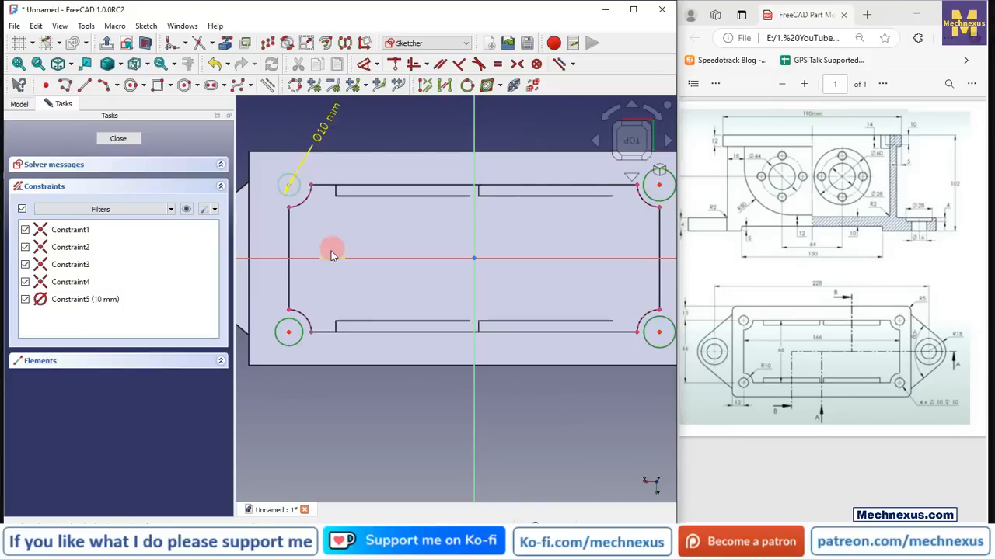
left_click(298, 195)
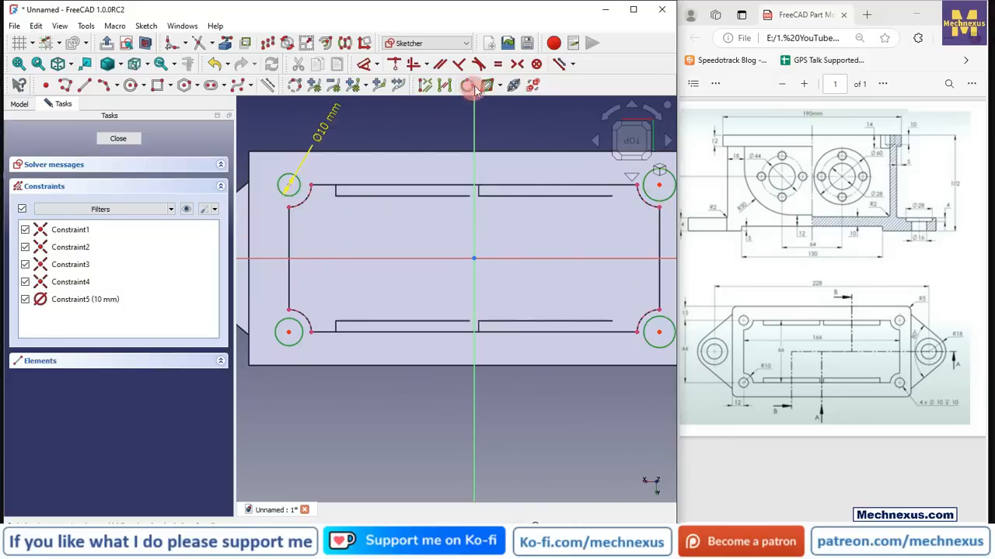
left_click(498, 64)
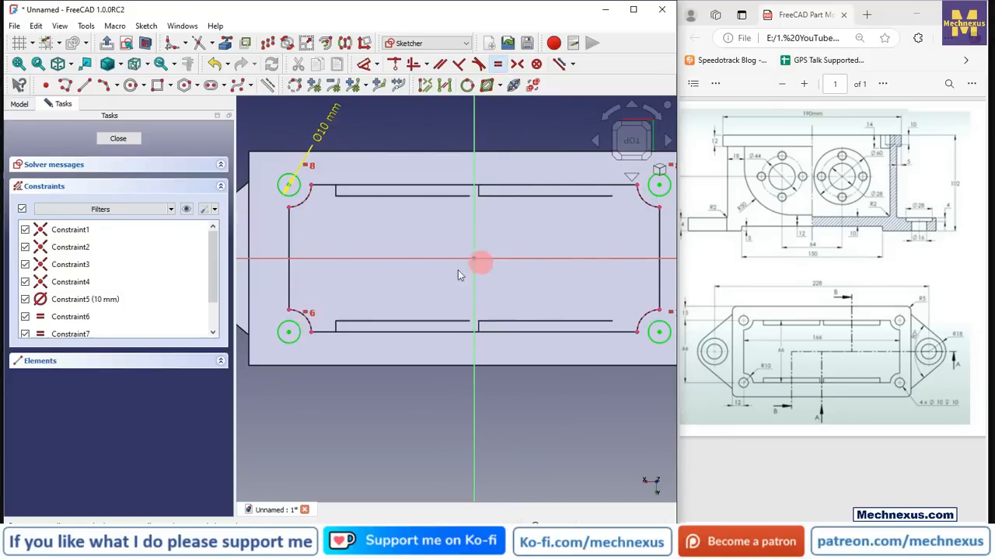
scroll(288, 333, "down", 3)
left_click(117, 138)
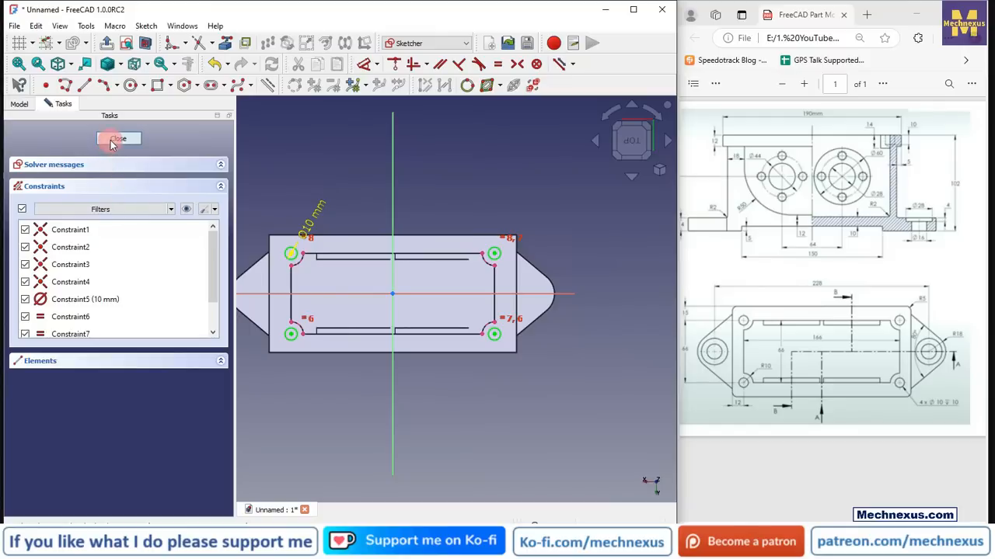
Step: Create holes from the corner-circle sketch with diameter 10 mm and depth 10 mm
left_click(323, 85)
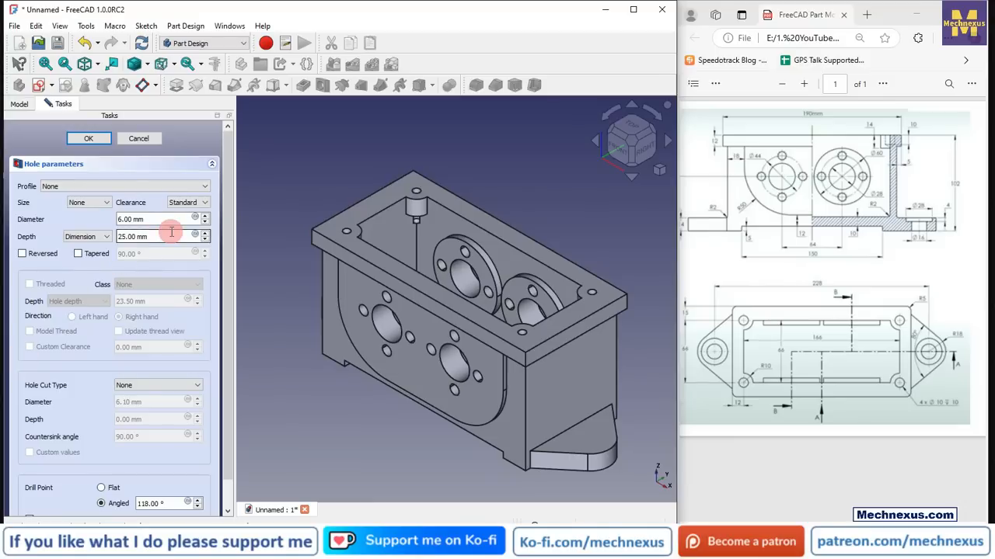
left_click_drag(163, 222, 22, 215)
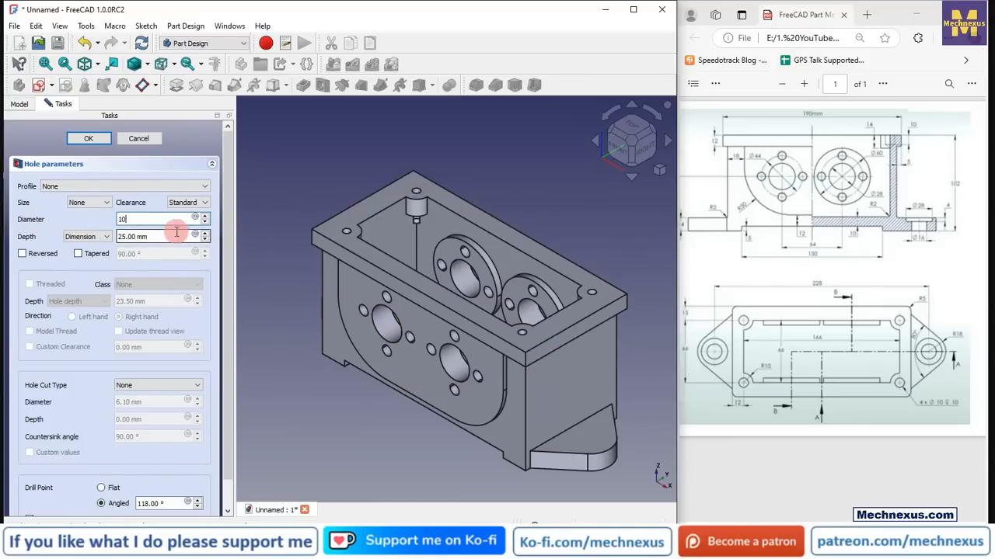
left_click_drag(164, 240, 102, 229)
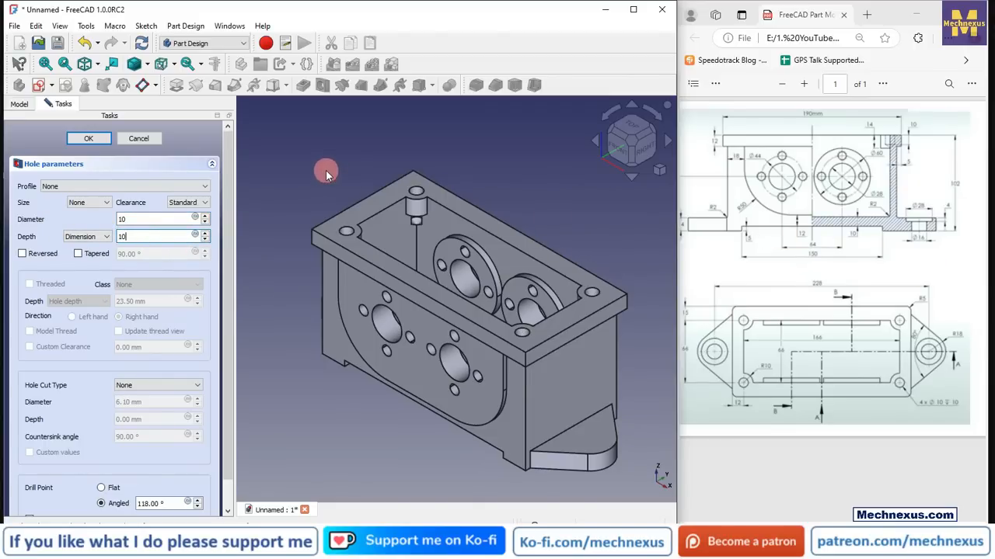
left_click(92, 141)
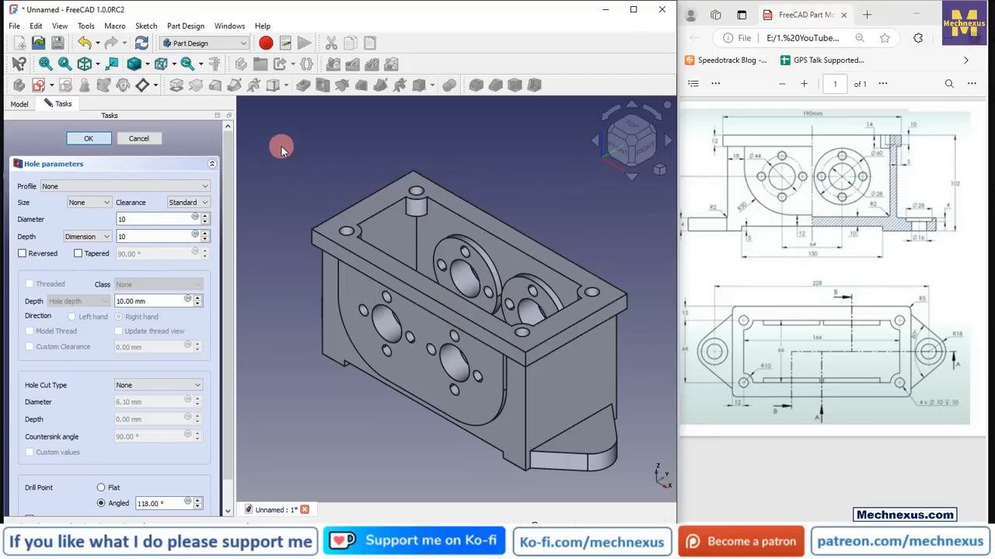
Step: Inspect the corner holes' depth from the front in wireframe display, and restore the flat lines display
left_click(614, 146)
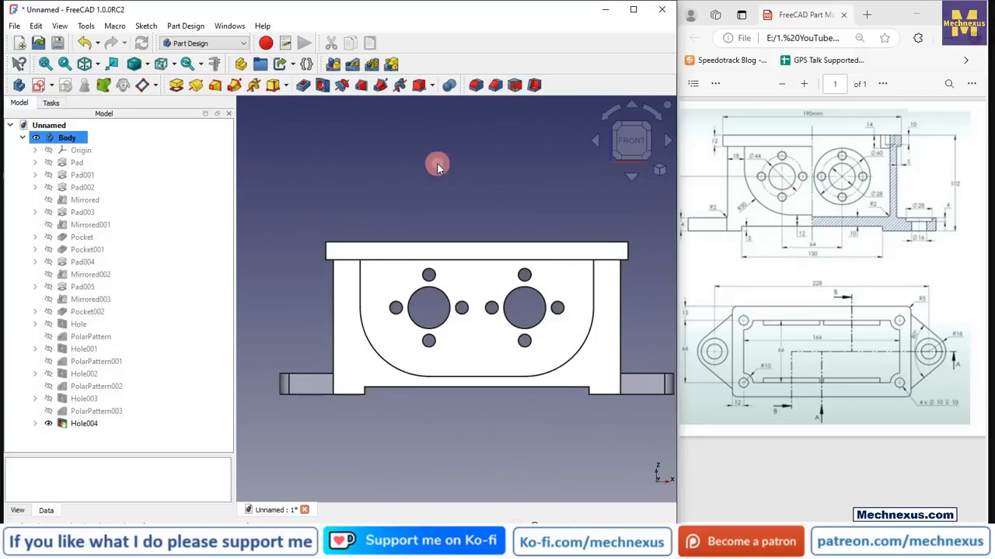
left_click(172, 64)
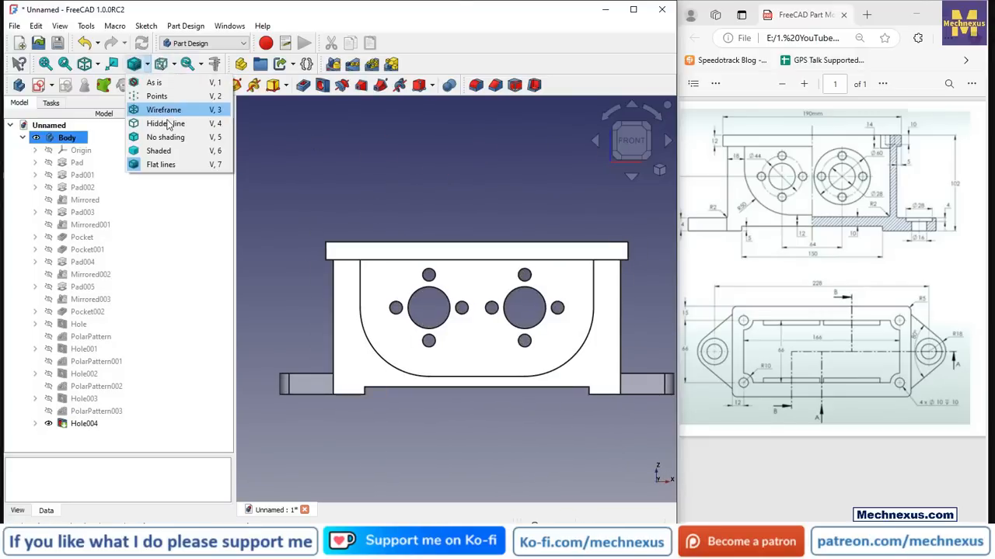
left_click(170, 108)
scroll(595, 251, "up", 5)
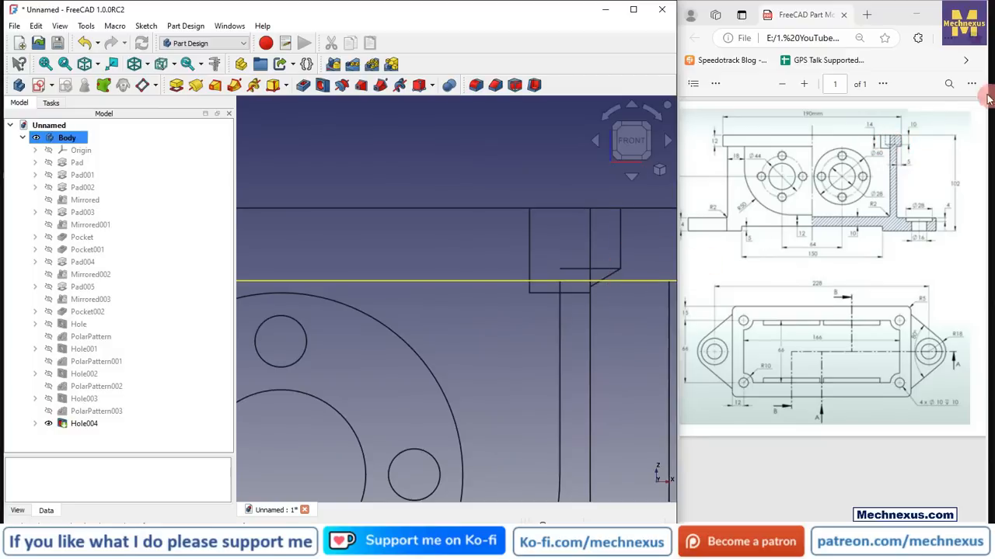
scroll(500, 292, "down", 5)
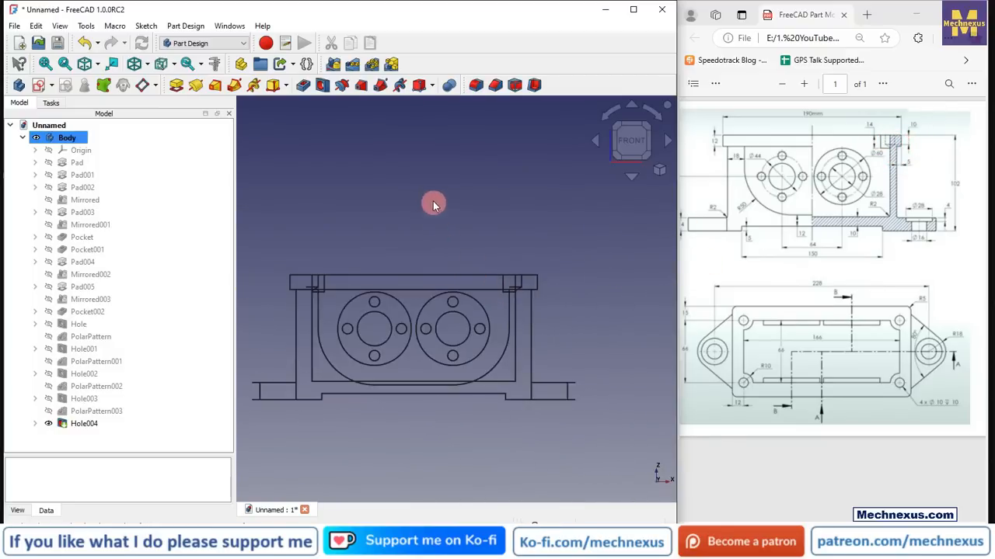
left_click(147, 64)
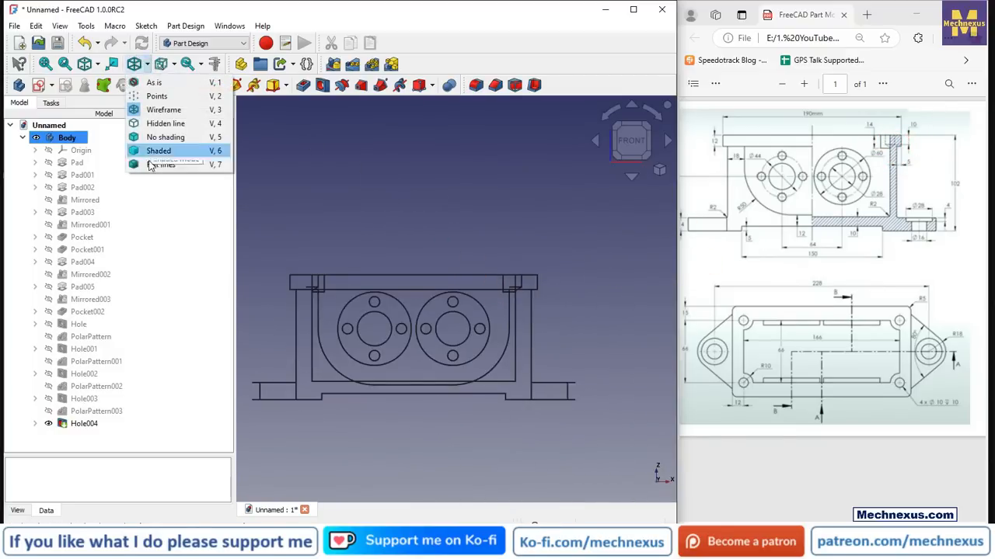
left_click(150, 163)
Step: Compare the housing in isometric view with the reference drawing's section and isometric views, checking the mounting lug's hole dimensions
left_click_drag(355, 215, 465, 439)
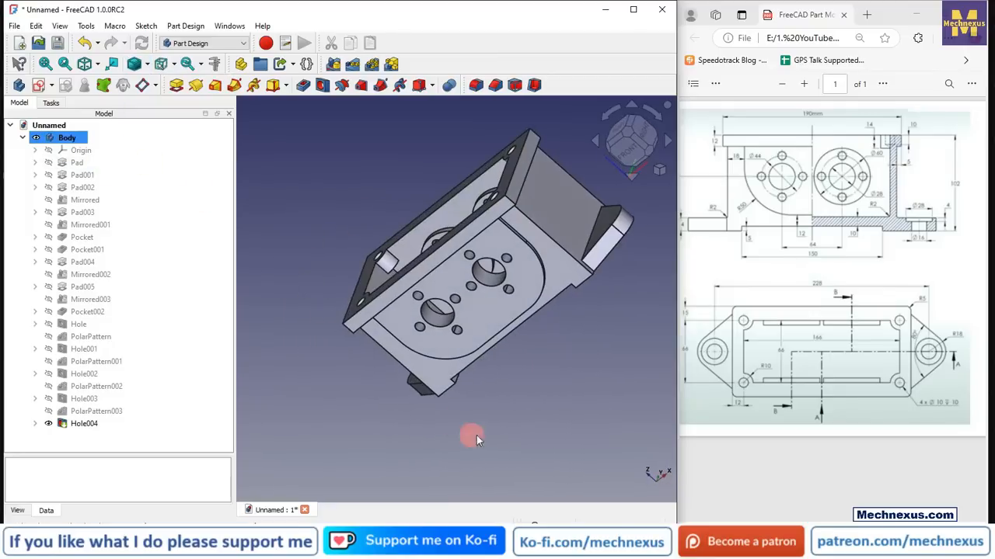
key("0")
scroll(357, 220, "down", 2)
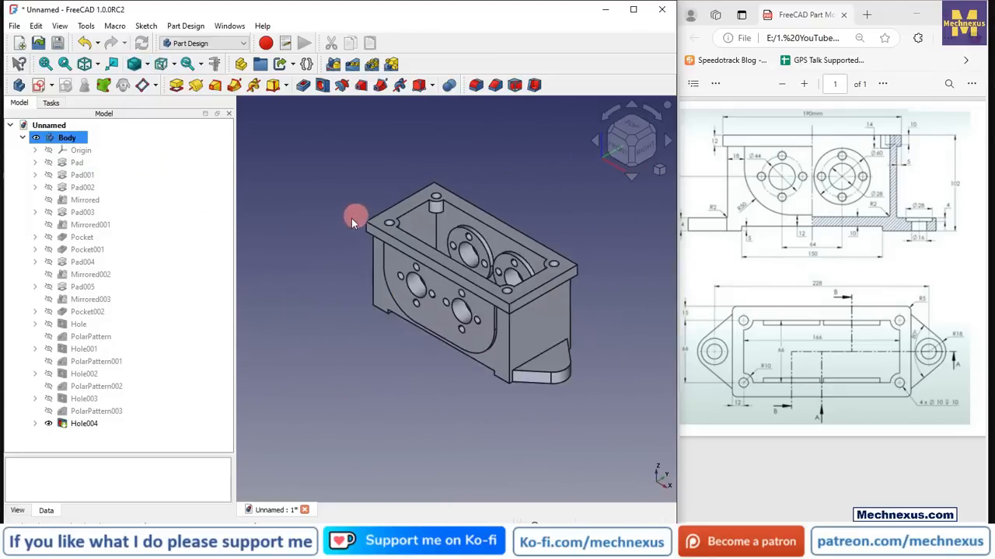
scroll(477, 216, "up", 2)
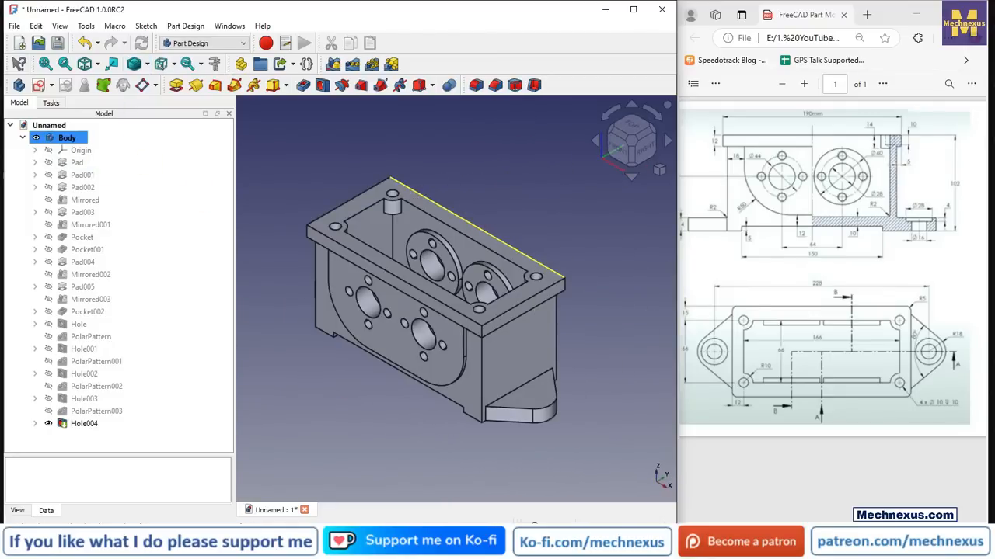
scroll(378, 361, "down", 1)
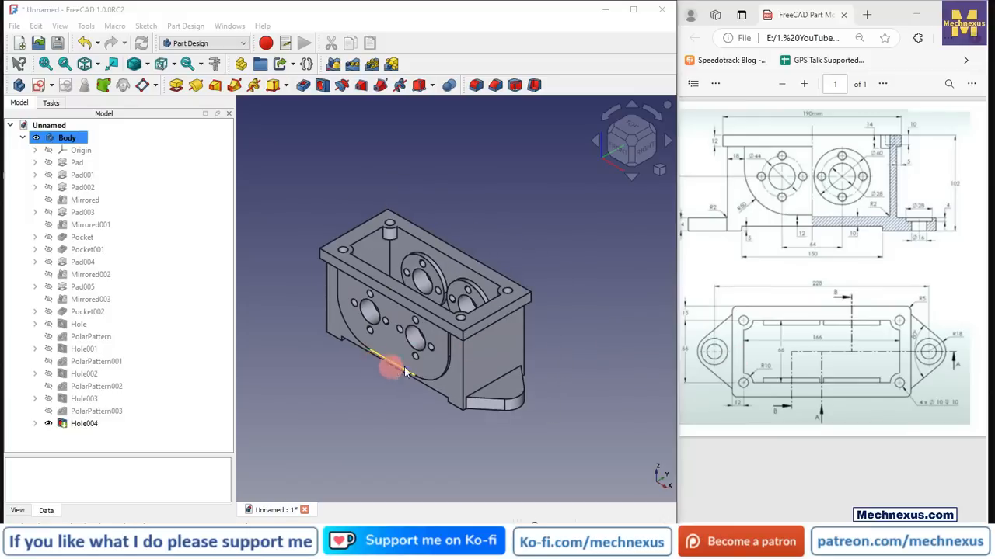
scroll(836, 519, "right", 3)
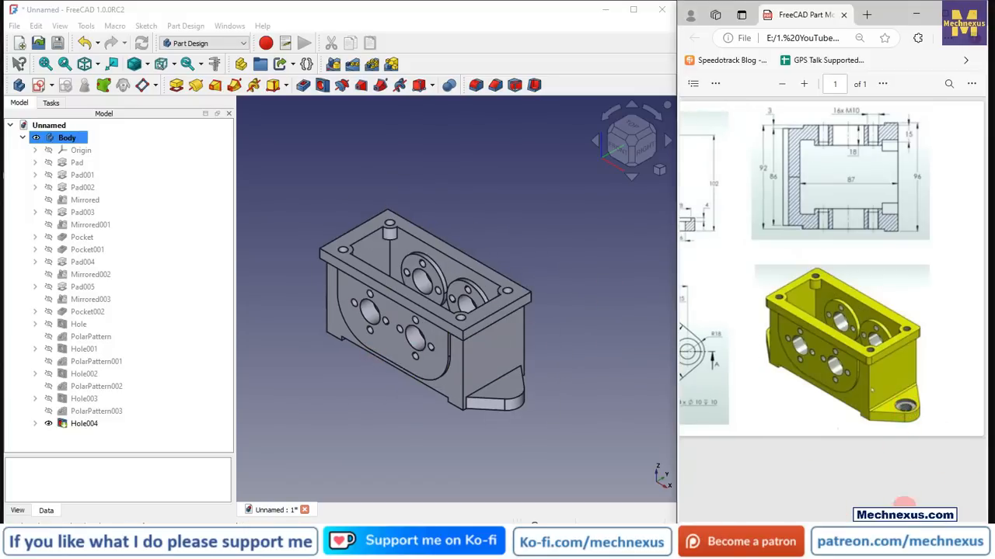
scroll(808, 519, "left", 3)
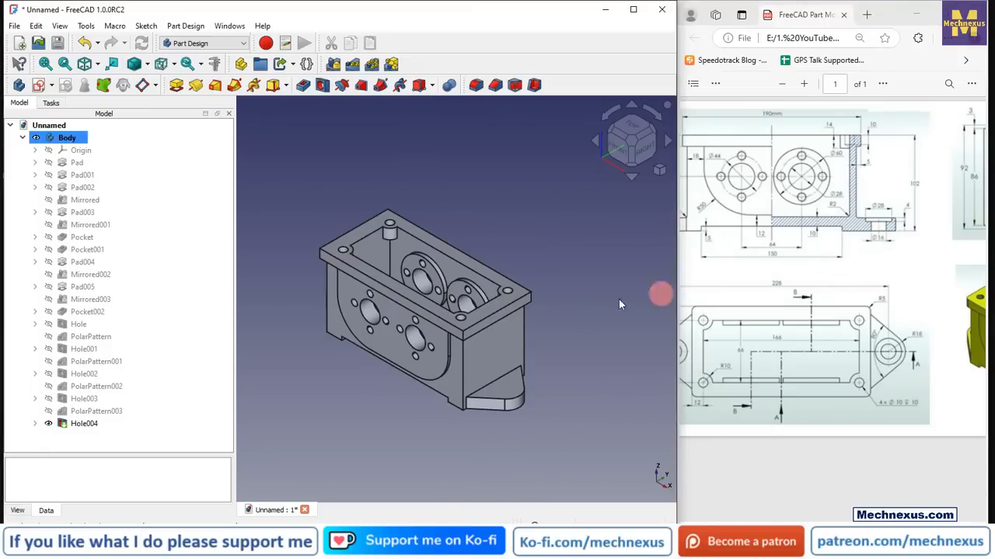
Step: Select the upper face of the housing's mounting lug
left_click(507, 390)
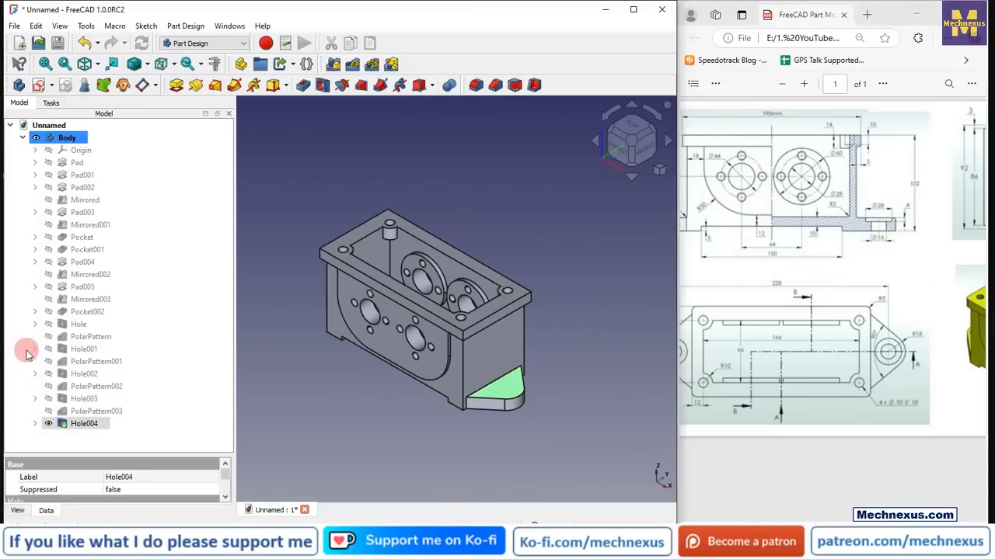